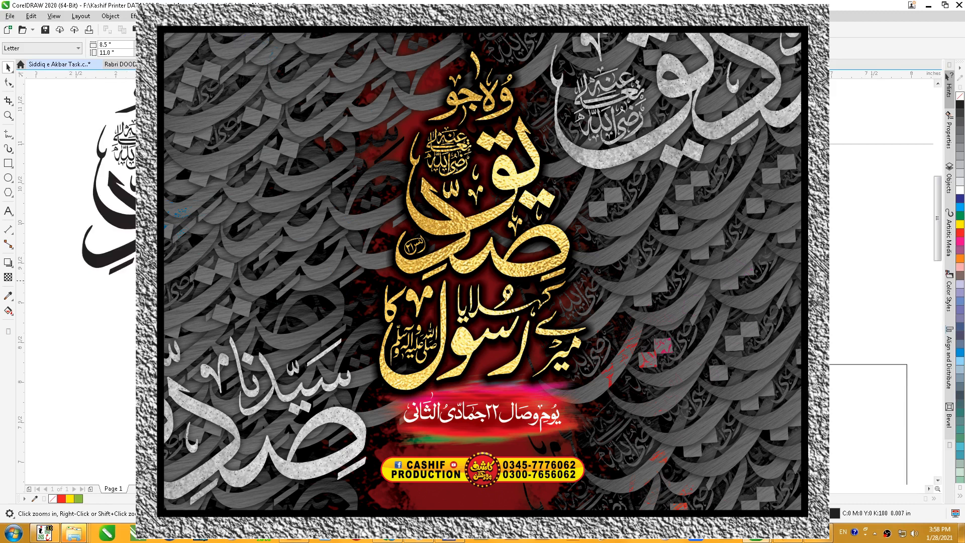
- Place the small circular mark inside the lower-left stroke of the stacked calligraphy
left_click(462, 249)
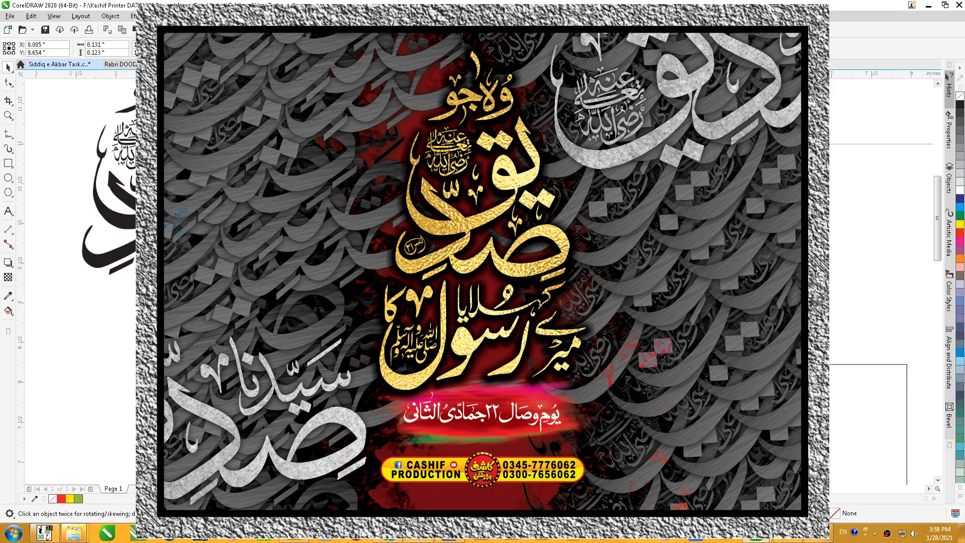
left_click_drag(222, 242, 88, 252)
key("Escape")
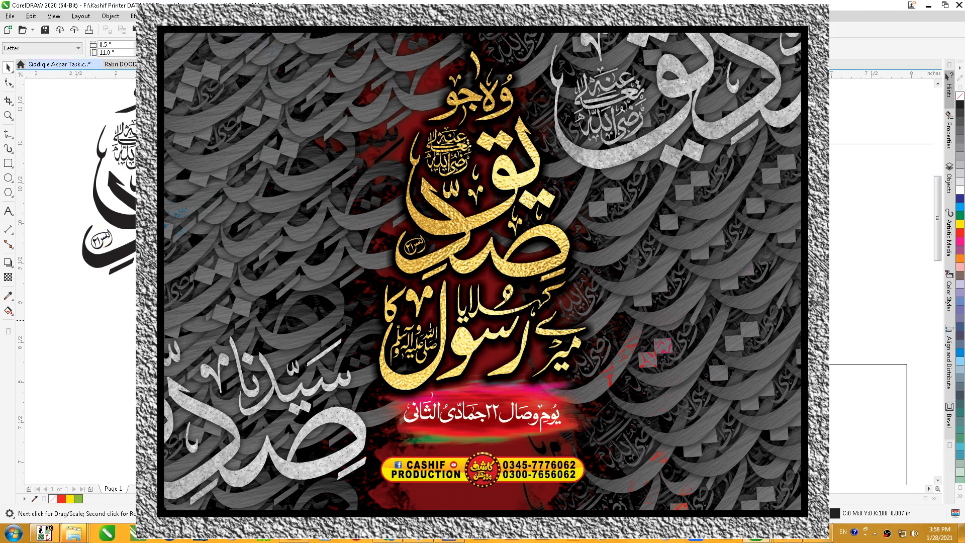
- Select the complete stacked calligraphy together with its circular mark and group it
scroll(56, 302, "up", 3)
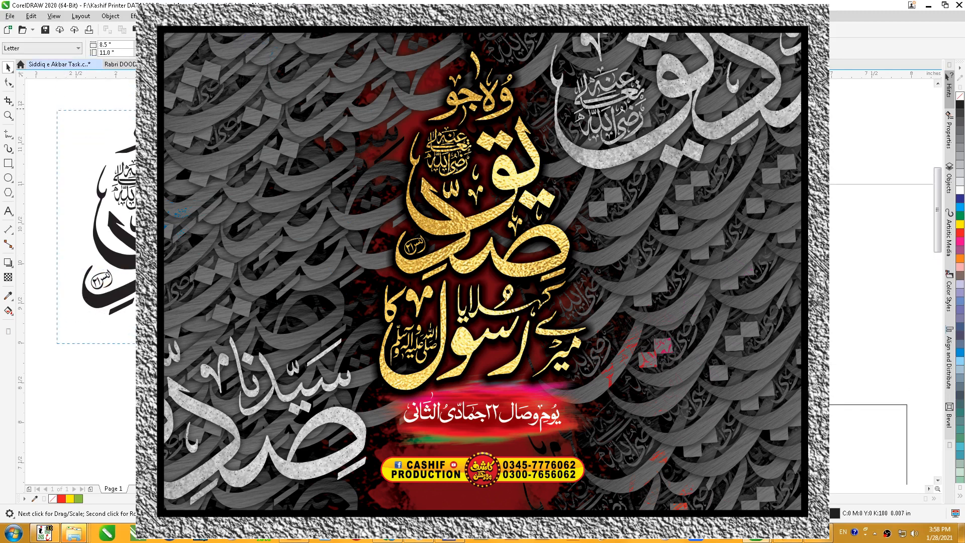
left_click_drag(57, 383, 281, 85)
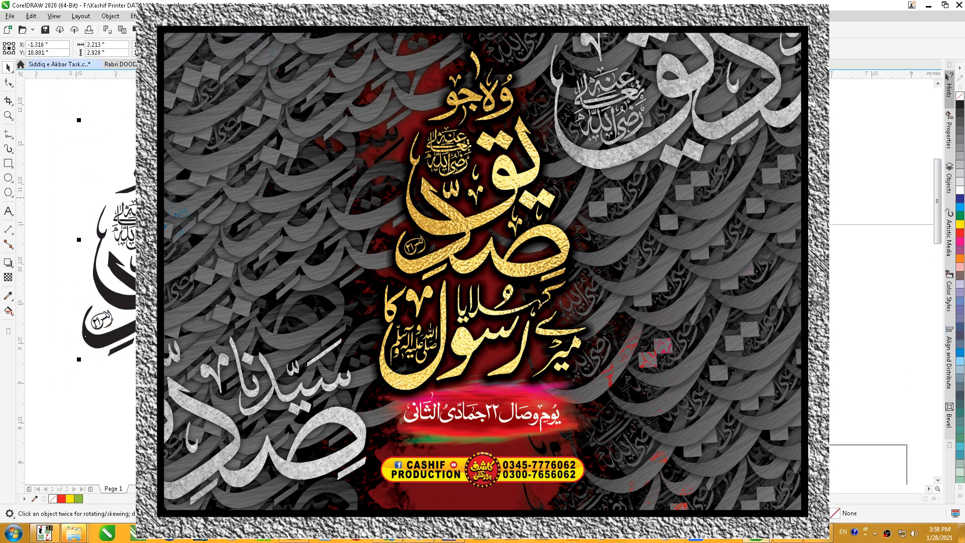
scroll(317, 198, "down", 3)
key("F2")
left_click_drag(115, 130, 580, 378)
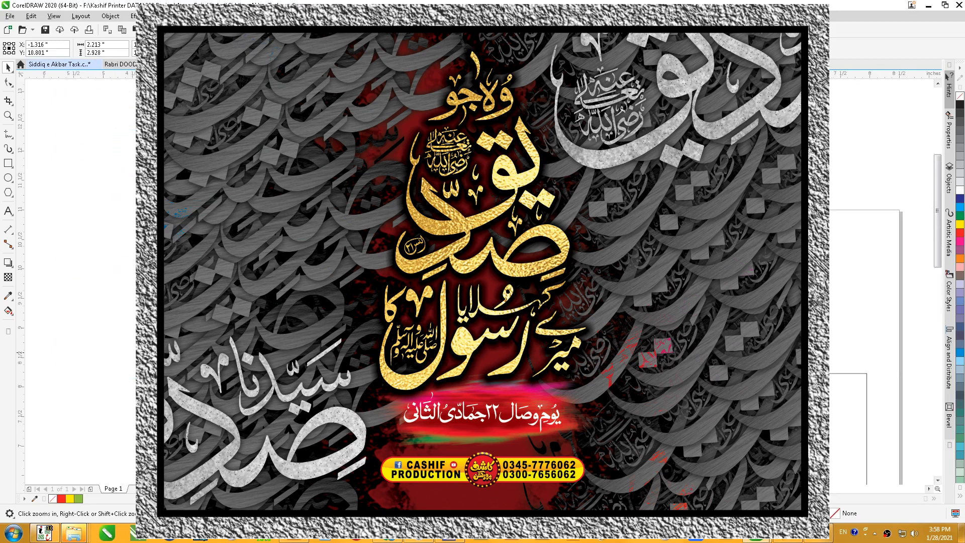
key("Escape")
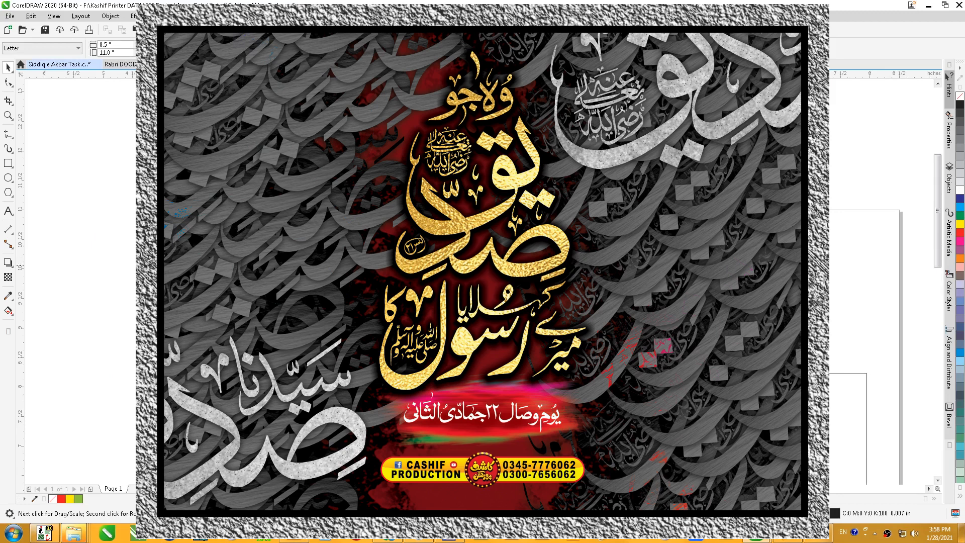
- Within the stacked calligraphy, shrink the small curved vowel mark beside the ق and raise the v-shaped mark beneath it
left_click(385, 319)
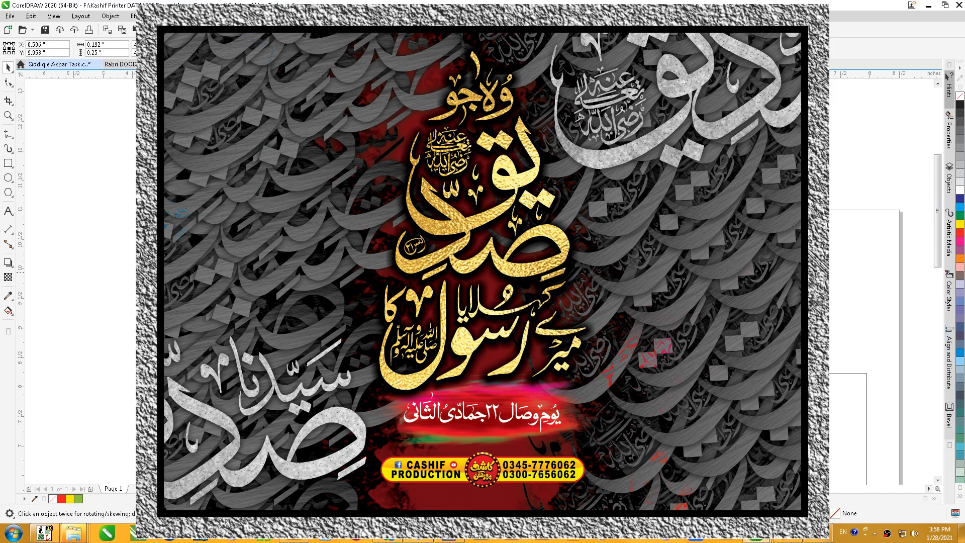
key("Tab")
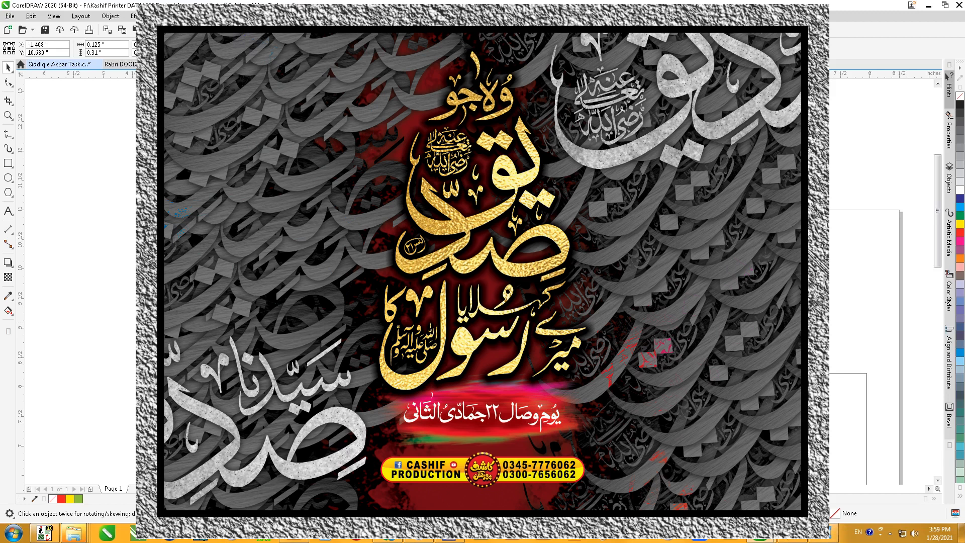
left_click_drag(424, 273, 316, 247)
key("F2")
left_click_drag(377, 196, 281, 274)
key("space")
left_click(393, 263, "ctrl")
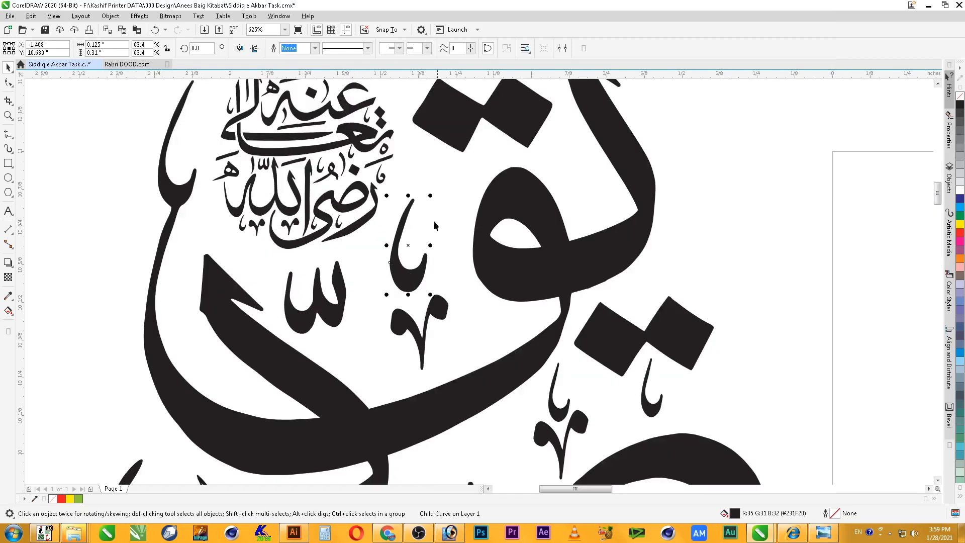
left_click(431, 197)
left_click(401, 275, "ctrl")
left_click_drag(431, 196, 416, 257)
left_click_drag(434, 304, 424, 272)
key("Escape")
- Combine the letters, mark and dots of the word کہلایا in the upper text line into one curve
scroll(501, 301, "down", 5)
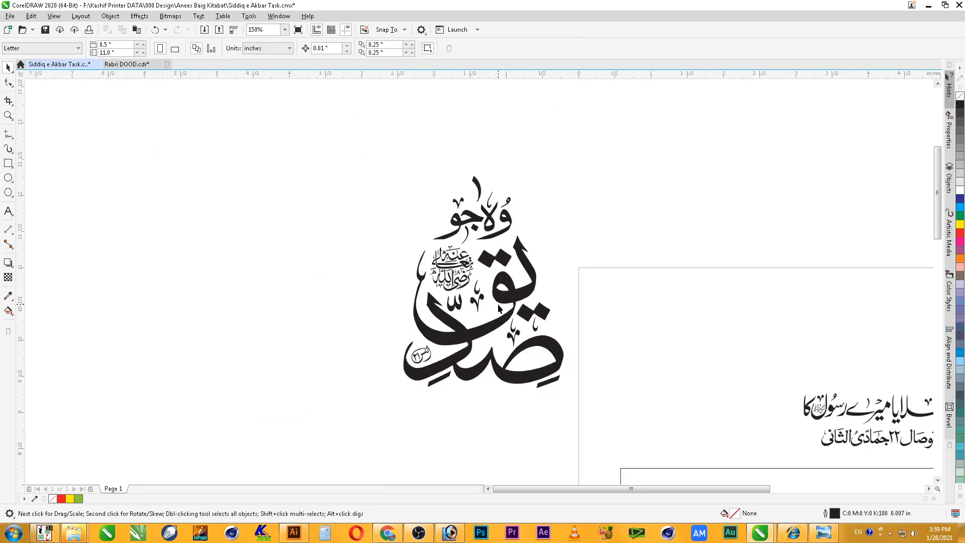
scroll(537, 327, "down", 2)
key("z")
left_click_drag(387, 225, 768, 440)
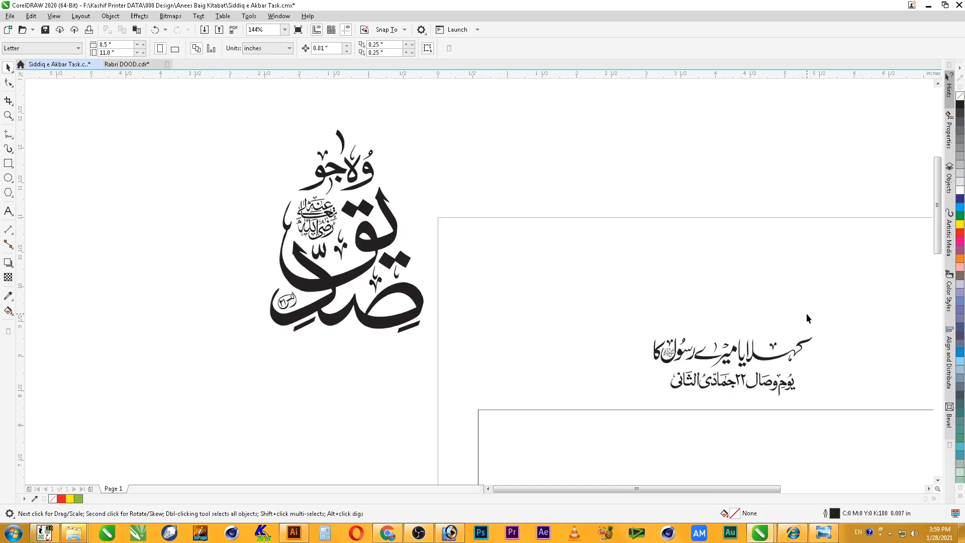
left_click(781, 358)
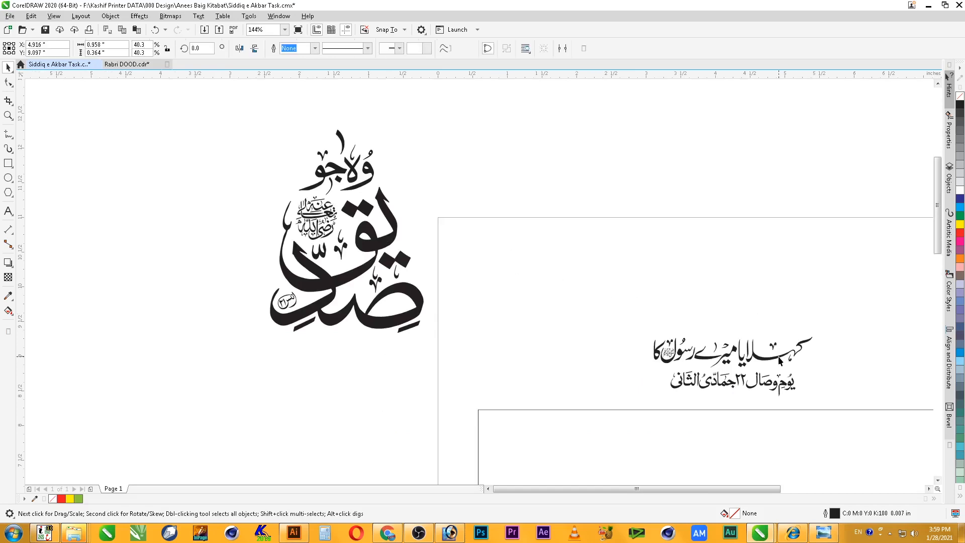
key("z")
left_click_drag(853, 318, 546, 406)
key("space")
left_click_drag(849, 183, 621, 309)
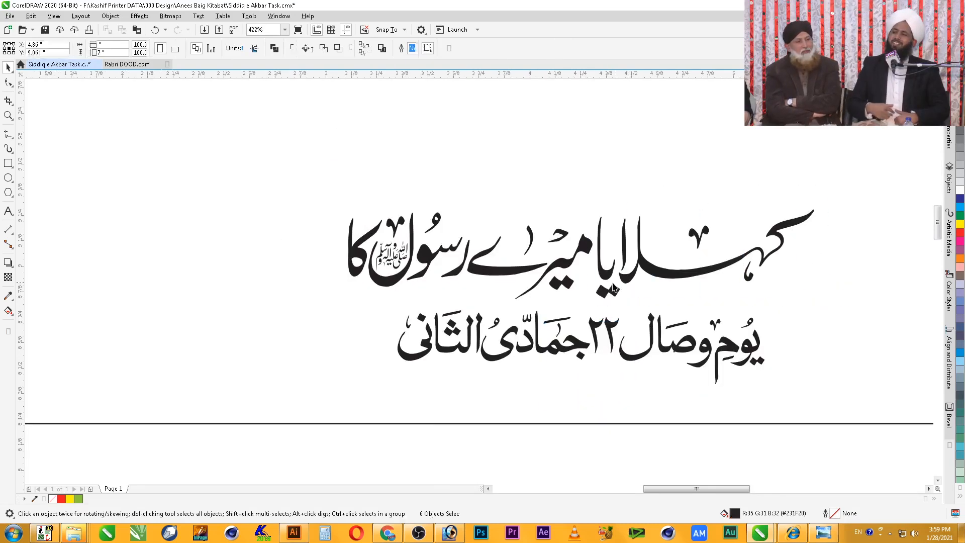
left_click(611, 291)
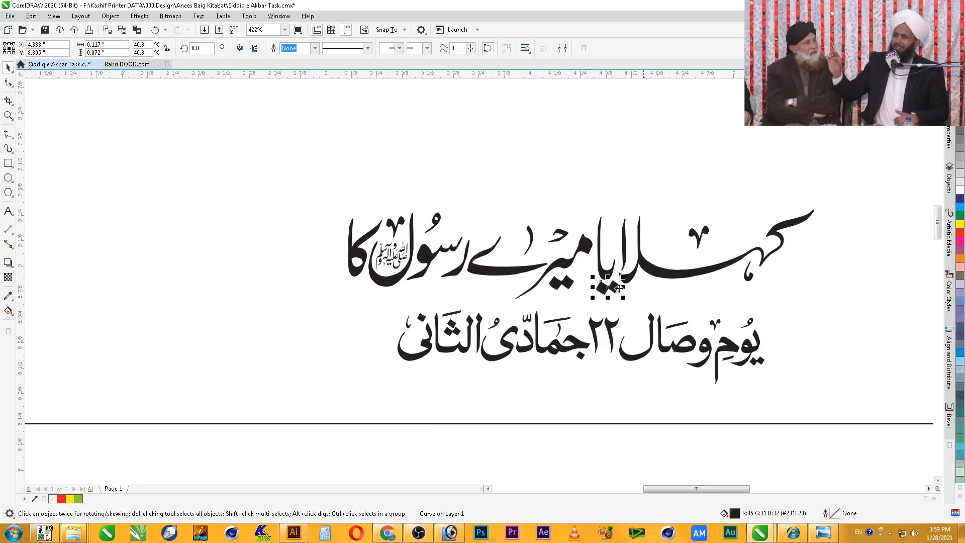
left_click_drag(862, 182, 584, 309)
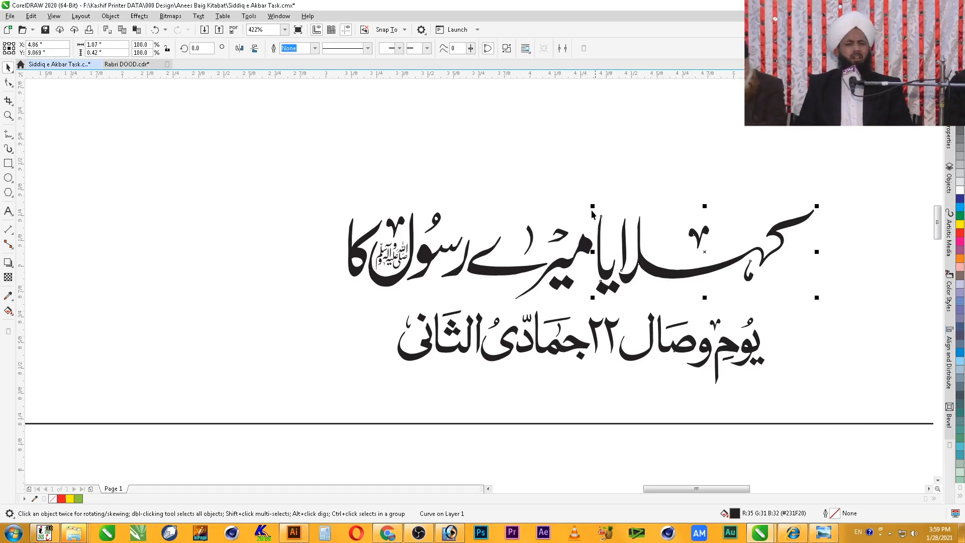
- Select all parts of the word میرے and scale it down
left_click(599, 185)
left_click_drag(600, 197, 469, 304)
left_click_drag(596, 222, 581, 241)
- Combine the parts of رسول and of کا into separate curves, and scale down the word کا
left_click_drag(495, 191, 366, 292)
left_click_drag(389, 196, 331, 293)
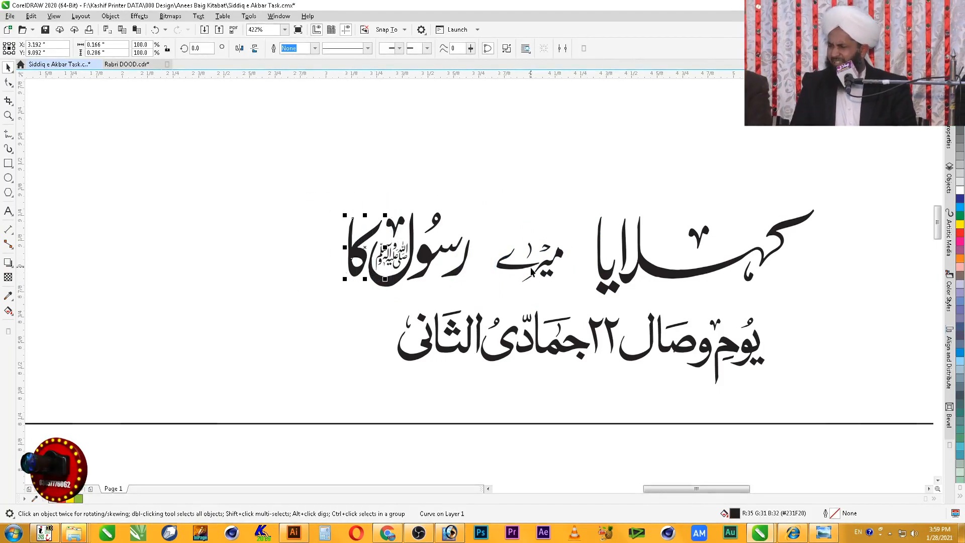
left_click(357, 252)
left_click_drag(387, 216, 370, 245)
- Move the word میرے closer to رسول and pull its two small marks clear below the word
left_click_drag(510, 270, 485, 270)
left_click(540, 296)
key("F2")
left_click_drag(593, 205, 349, 316)
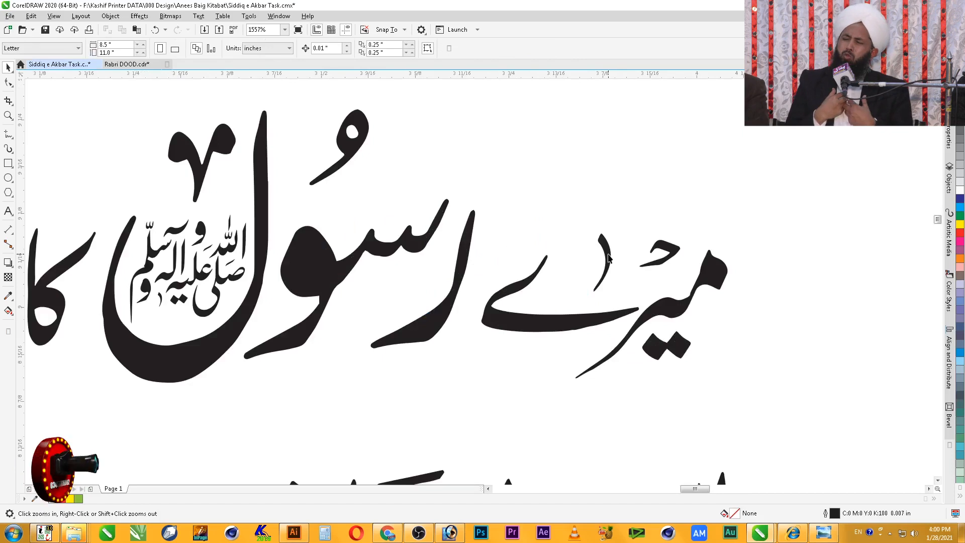
key("space")
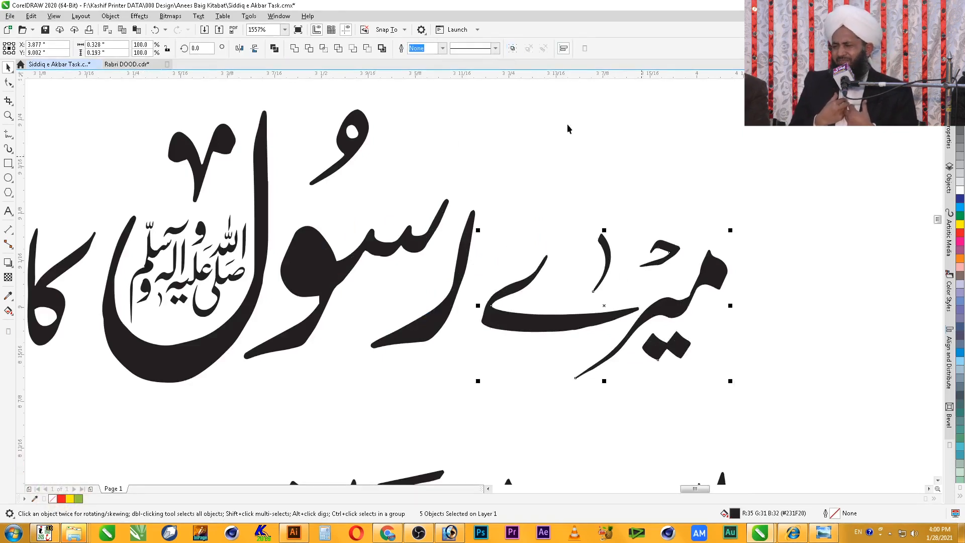
left_click(689, 223)
left_click_drag(614, 290, 572, 308)
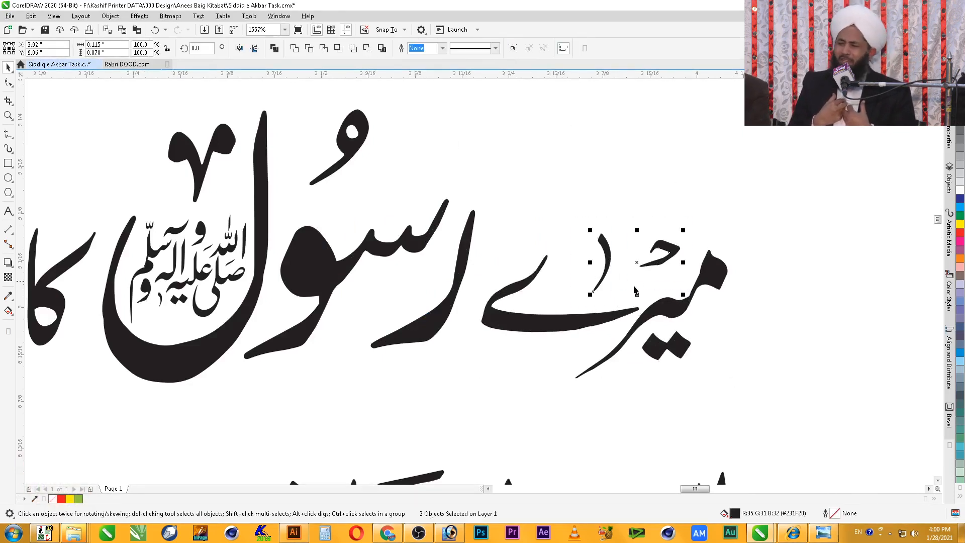
mouse_move(671, 265)
left_mouse_down()
mouse_move(638, 316)
mouse_move(523, 425)
left_mouse_up()
- Stack the ے above میر and place the small hook-shaped mark between them
mouse_move(549, 332)
left_mouse_down()
mouse_move(613, 273)
mouse_move(681, 244)
mouse_move(650, 248)
left_mouse_up()
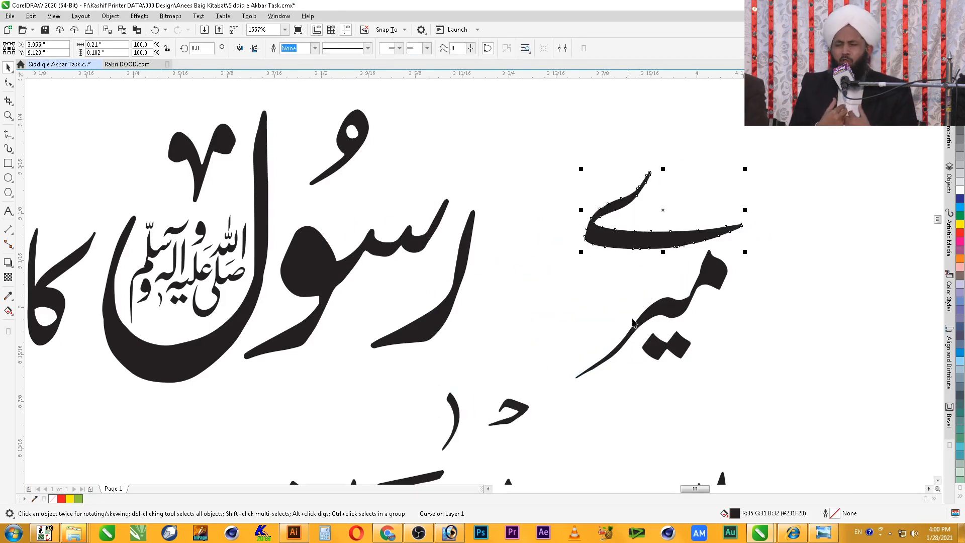
left_click_drag(514, 407, 654, 269)
left_click(769, 186)
left_click_drag(621, 387, 530, 391)
left_click(643, 251)
- Select the restacked word میرے, scale it down and position it close to the right of رسول
left_click_drag(799, 157, 550, 440)
left_click_drag(643, 249, 551, 233)
left_click_drag(652, 154, 637, 174)
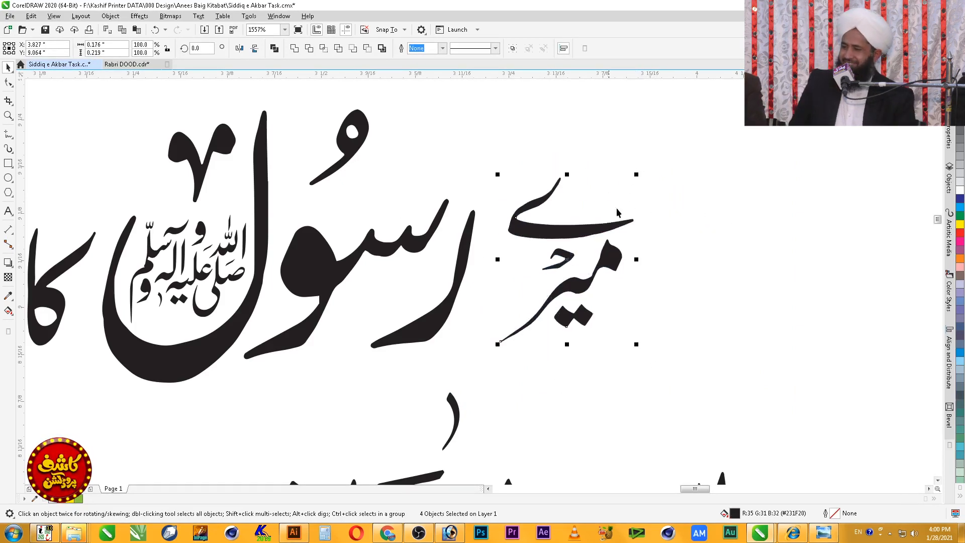
left_click_drag(587, 229, 566, 239)
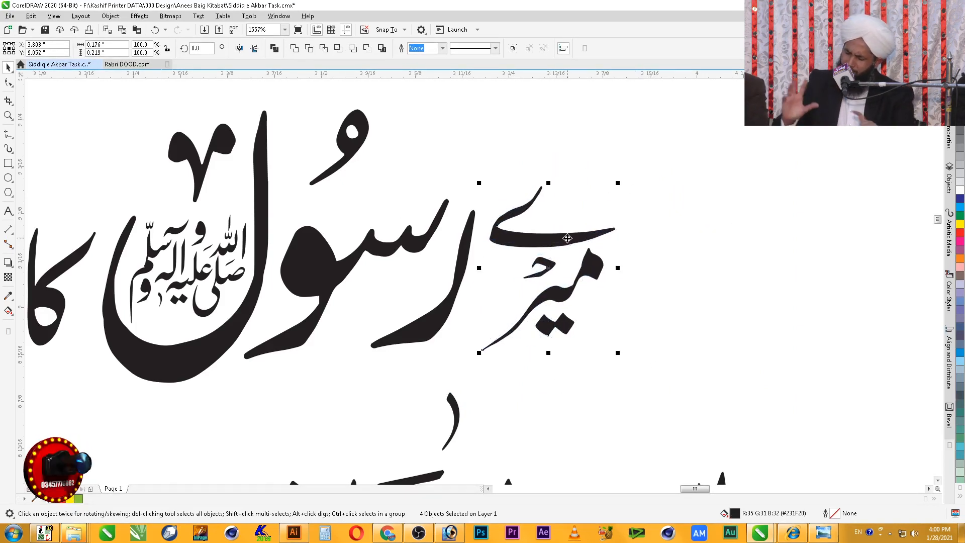
left_click(608, 311)
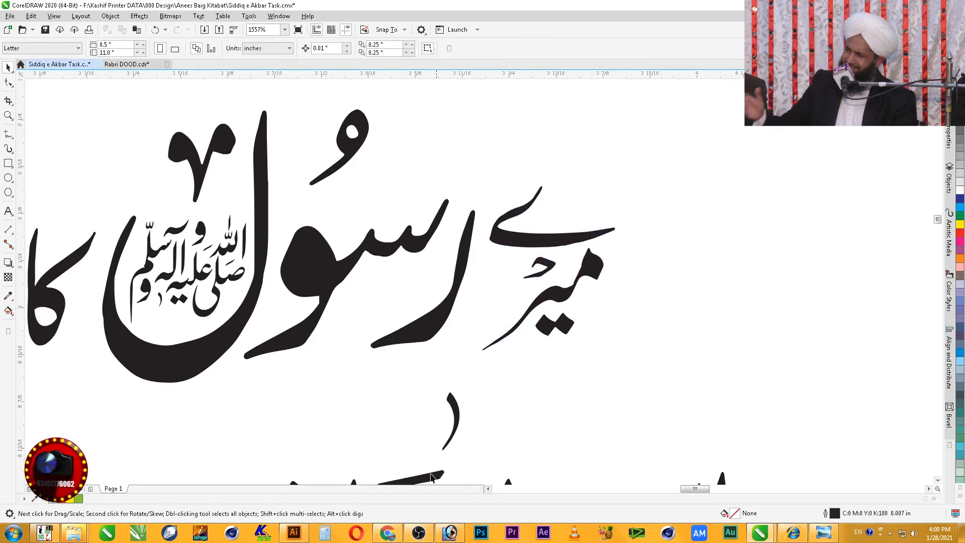
- Select the nodes of the pesh mark above رسول and shift the mark slightly to the right and down
scroll(455, 426, "down", 1)
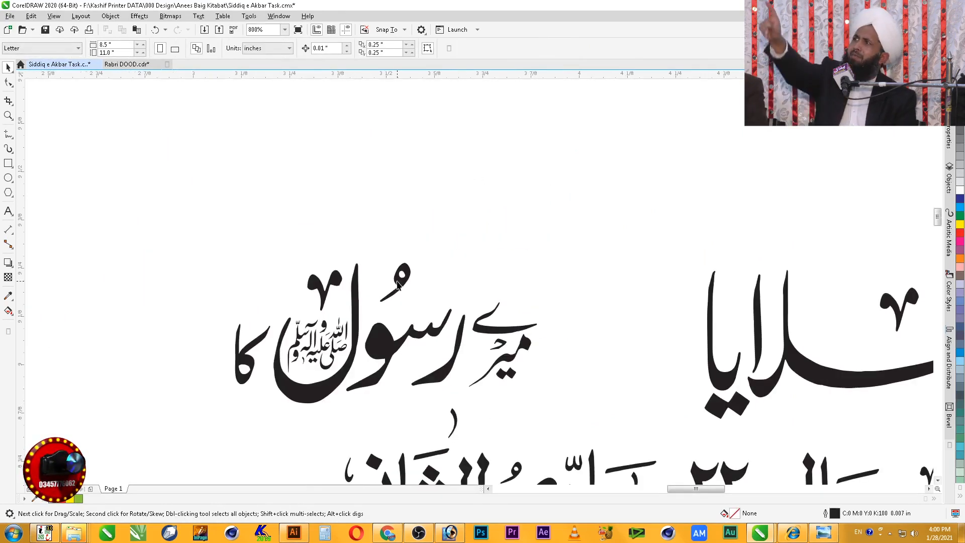
left_click(402, 283)
key("F10")
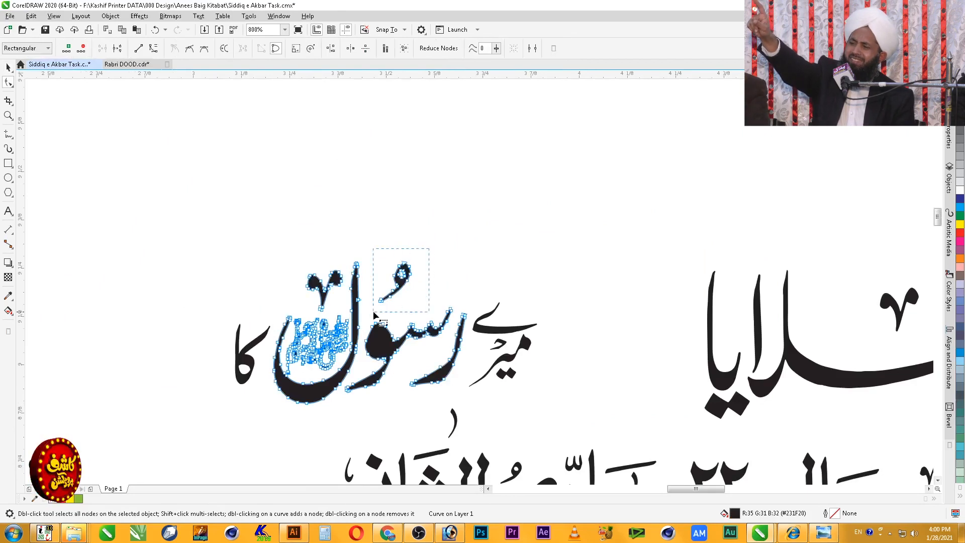
left_click_drag(391, 298, 421, 311)
key("space")
left_click(503, 255)
- Combine the words میرے, رسول and کا into one curve
scroll(504, 256, "down", 1)
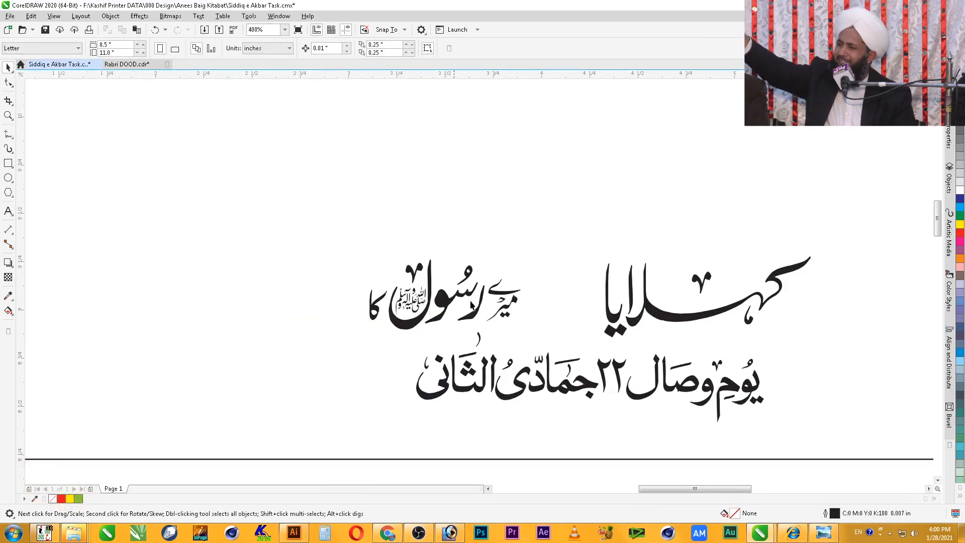
left_click(377, 312)
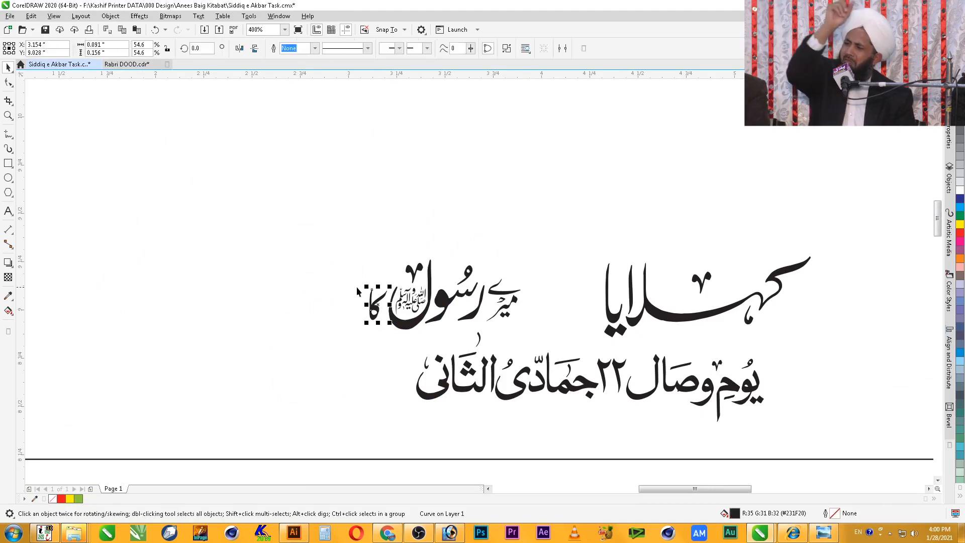
left_click_drag(312, 245, 537, 335)
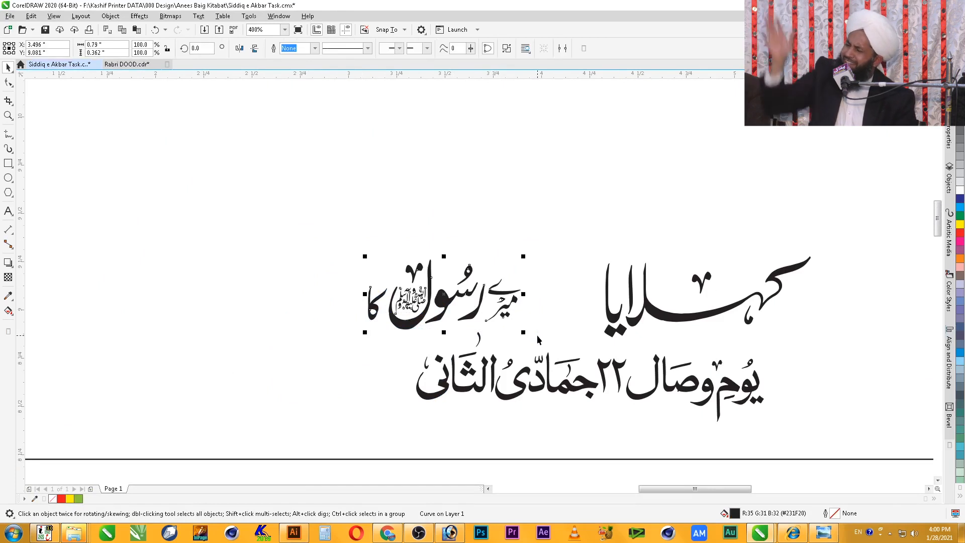
- Move the word کہلایا directly beneath the stacked calligraphy and enlarge it to about 1.76 inches wide
key("F4")
key("z")
left_click_drag(537, 306, 574, 316)
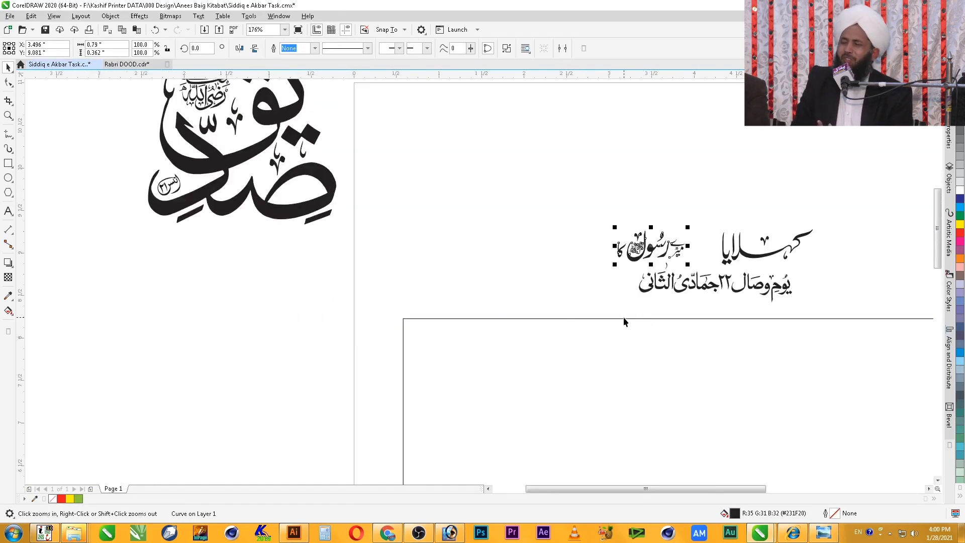
scroll(690, 296, "down", 2)
key("space")
left_click(734, 274)
left_click_drag(736, 275, 463, 269)
- Align the word کہلایا horizontally to the centre of the stacked calligraphy above it
left_click(471, 247, "shift")
key("c")
left_click(470, 247, "shift")
left_click(505, 254)
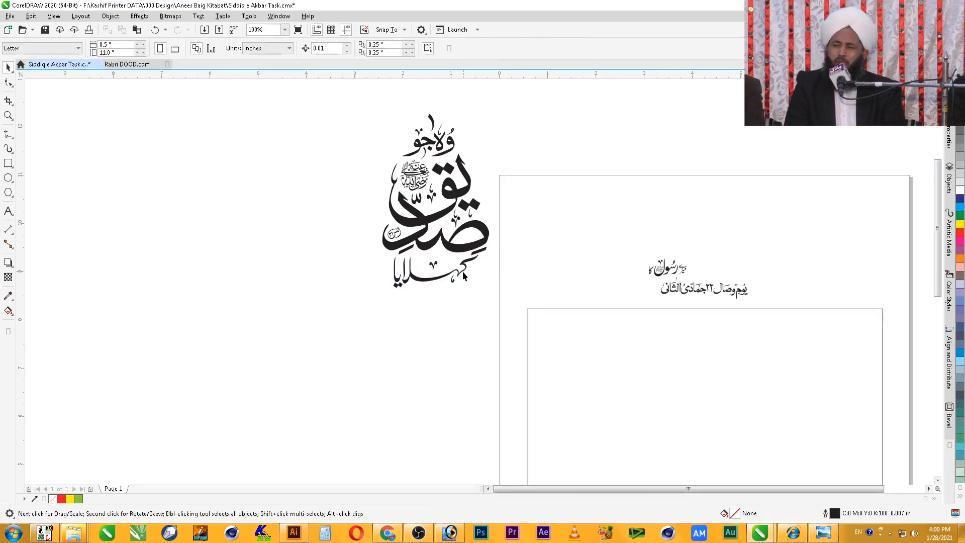
left_click(463, 268)
left_click(466, 242, "shift")
key("ctrl+l")
left_click(524, 266)
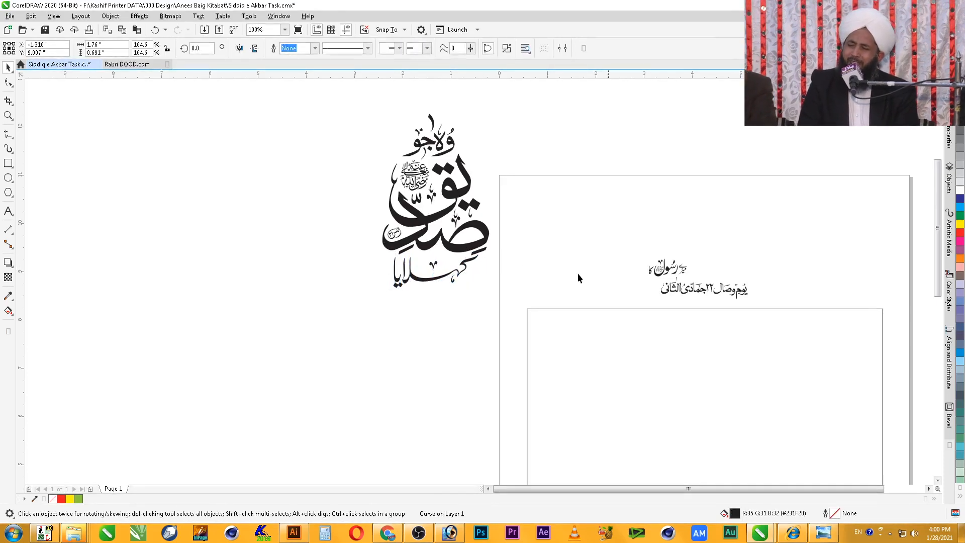
- Move the line میرے رسول کا beneath کہلایا, enlarge it to about 2.5 inches wide and centre it horizontally
left_click_drag(675, 273, 511, 352)
left_click(471, 272, "shift")
key("c")
left_click(302, 231)
- Enlarge the word کہلایا to about 2.33 inches wide and lower it slightly beneath the stacked calligraphy
key("z")
left_click_drag(296, 194, 525, 388)
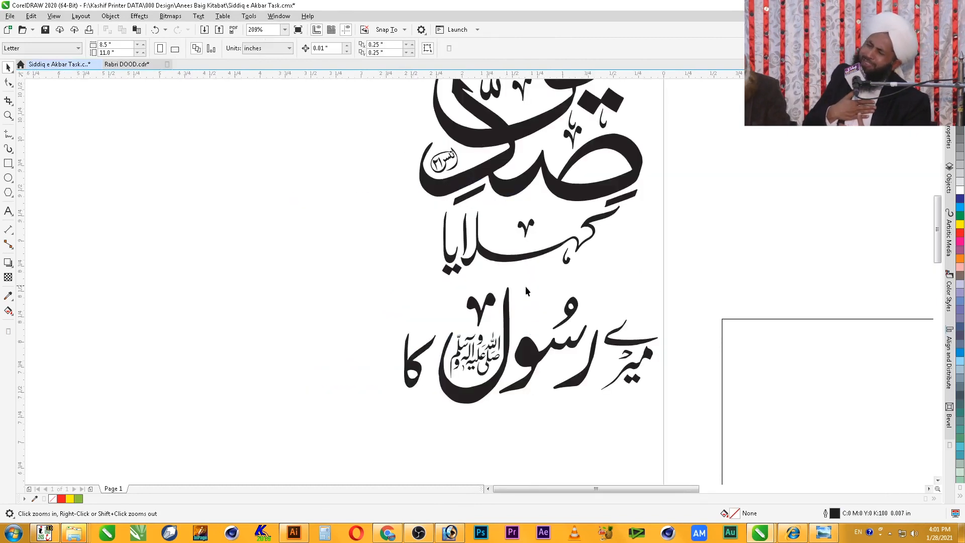
key("space")
left_click(581, 247)
left_click_drag(623, 278, 650, 291)
left_click_drag(629, 211, 629, 223)
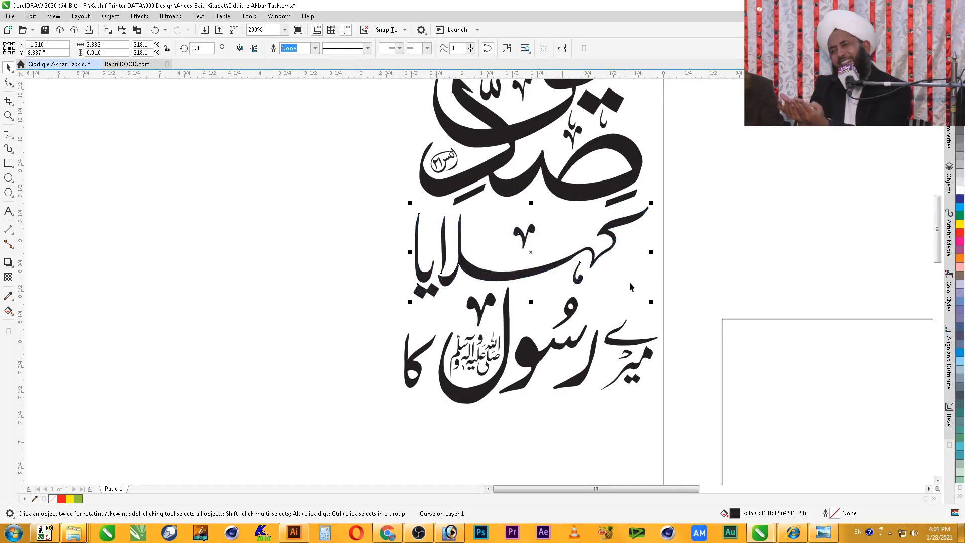
- Enlarge the line میرے رسول کا to about 2.96 inches wide and lower it slightly beneath کہلایا
left_click(622, 346)
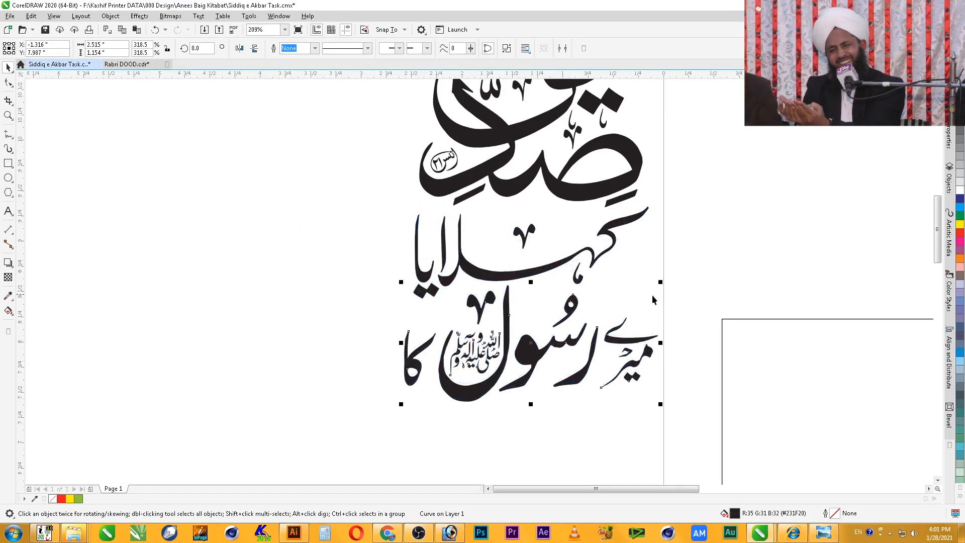
left_click_drag(662, 284, 683, 274)
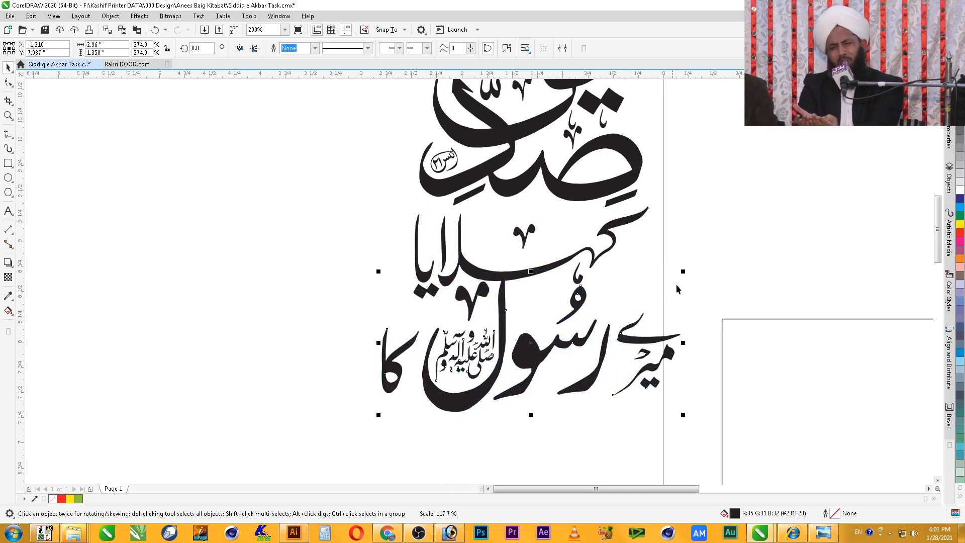
left_click_drag(641, 340, 641, 353)
left_click(653, 311)
- Reduce the line میرے رسول کا to about 2.81 inches wide, keeping it centred beneath کہلایا
scroll(652, 311, "down", 2)
key("F2")
left_click_drag(510, 187, 695, 373)
scroll(709, 279, "up", 3)
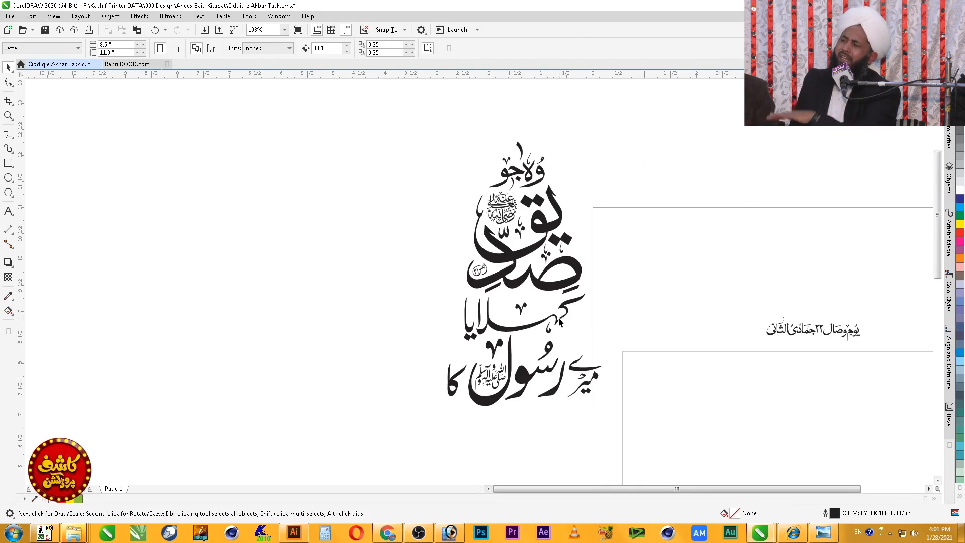
left_click(596, 392)
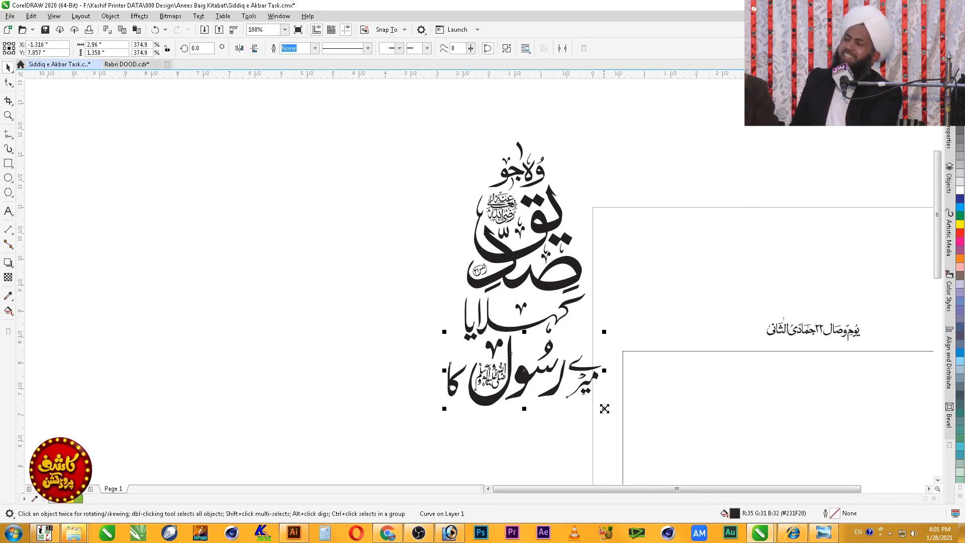
left_click_drag(604, 409, 597, 413)
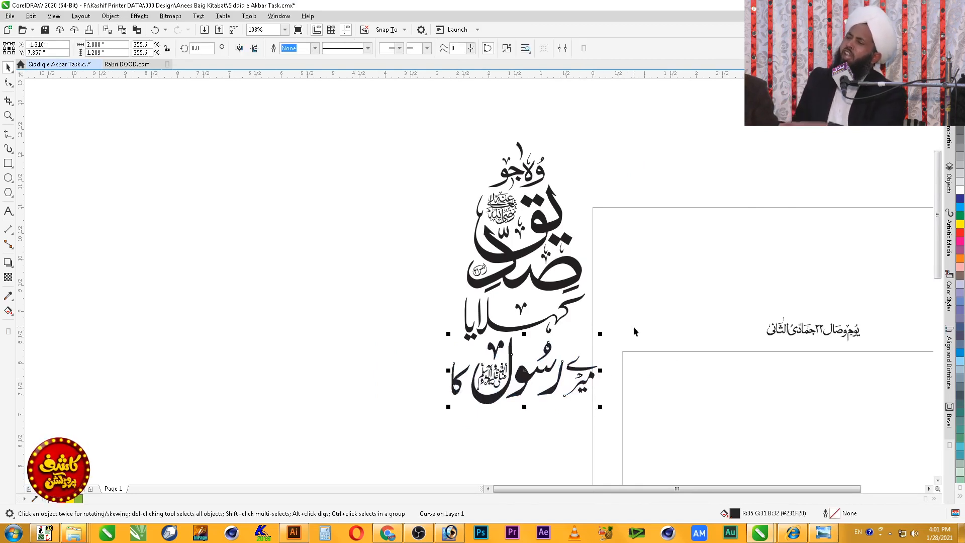
left_click(526, 326, "shift")
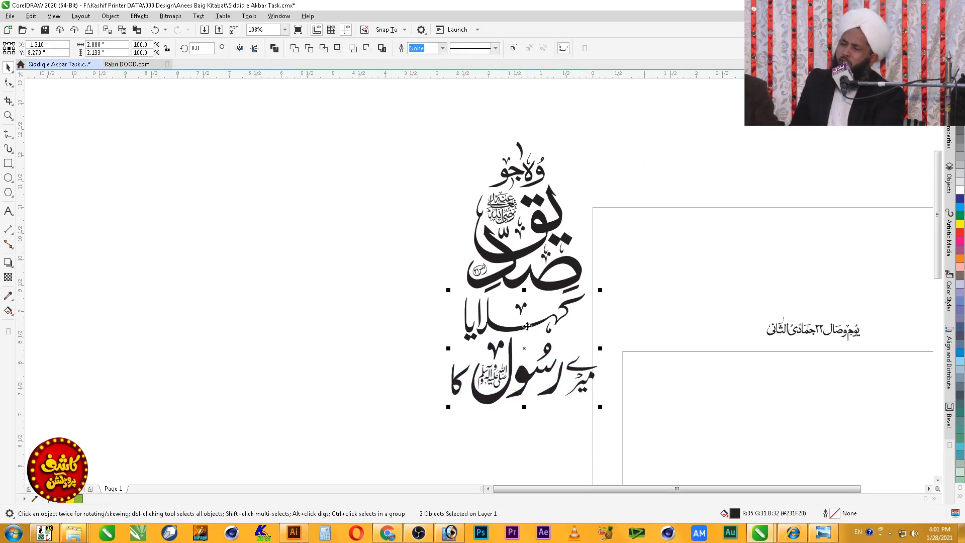
left_click(622, 302)
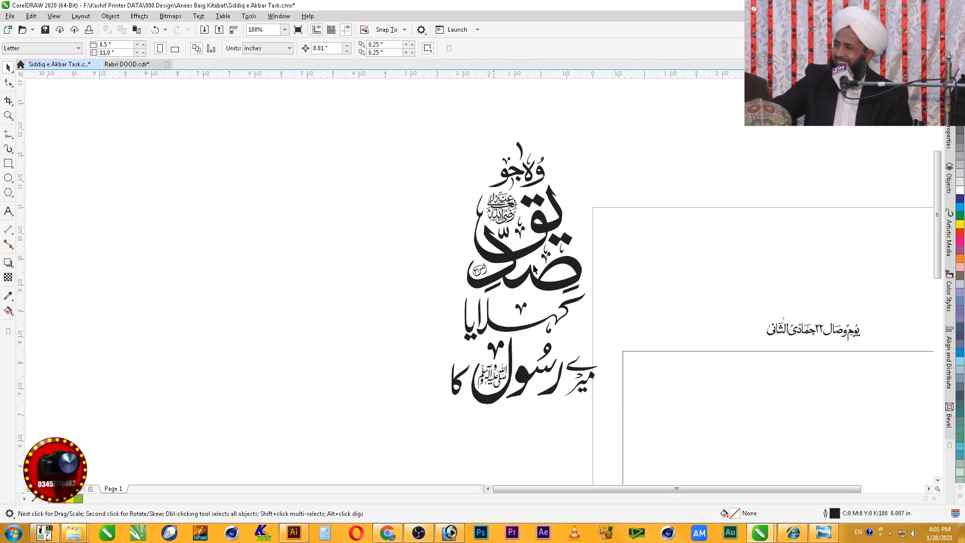
- Move the whole calligraphy stack about 3.5 inches farther left, away from the page
left_click_drag(610, 451, 616, 451)
left_click_drag(589, 373, 410, 343)
left_click(492, 293)
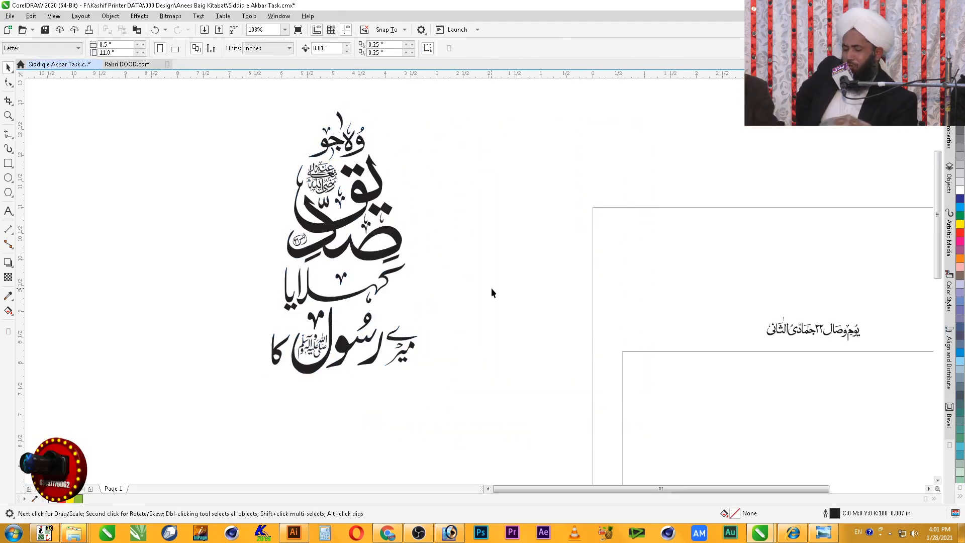
- Shrink the word کہلایا to less than half its width and place it just above رسول
key("z")
left_click_drag(479, 225, 215, 388)
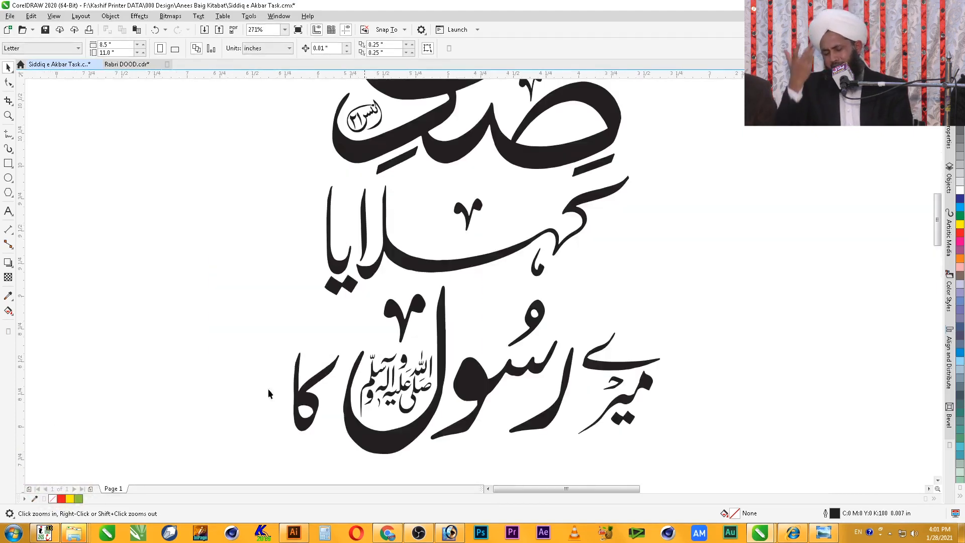
key("space")
left_click(561, 247)
mouse_move(635, 175)
left_mouse_down()
mouse_move(590, 215)
mouse_move(618, 183)
left_mouse_up()
left_click_drag(520, 235, 584, 281)
- Break apart the line میرے رسول کا, combining the pesh mark's pieces separately from the remaining letters
left_click(534, 329)
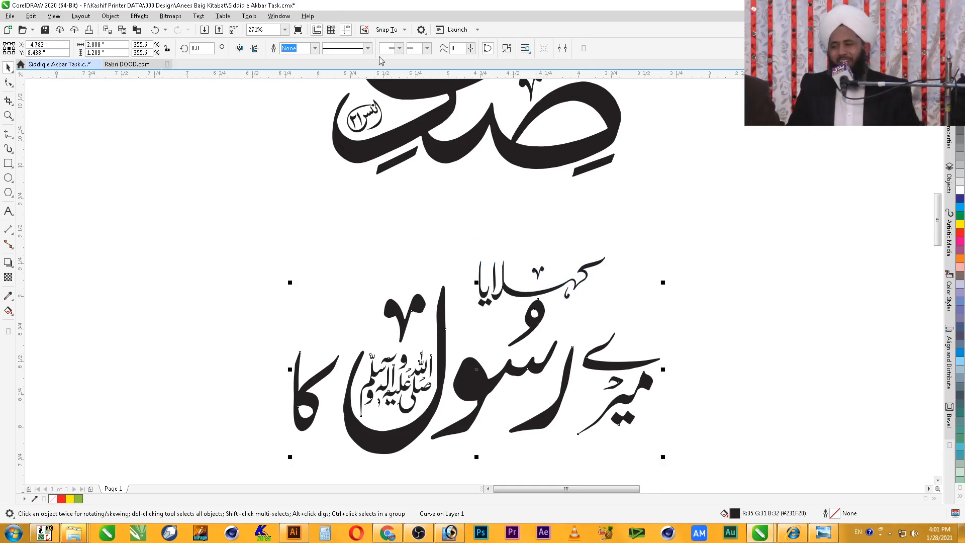
left_click(615, 315)
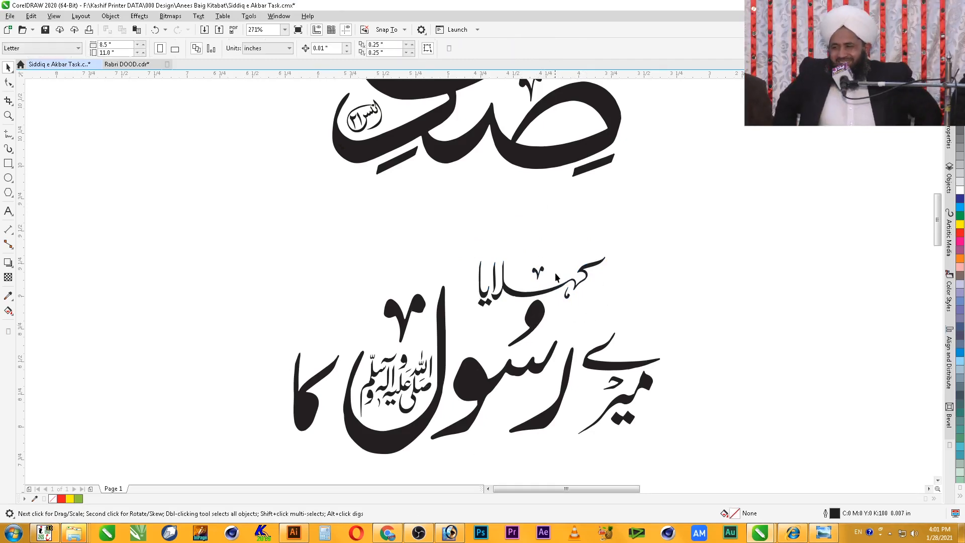
left_click_drag(555, 287, 503, 355)
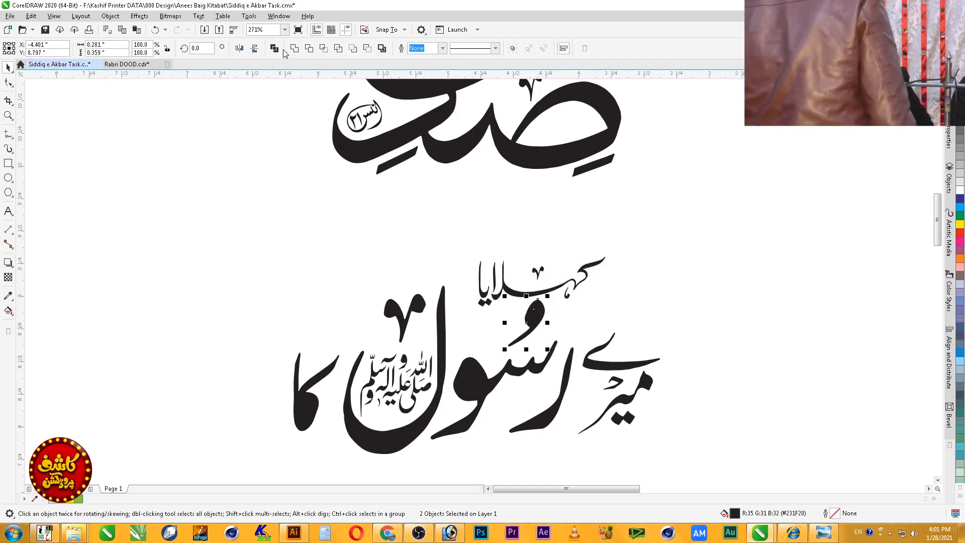
left_click_drag(692, 273, 229, 472)
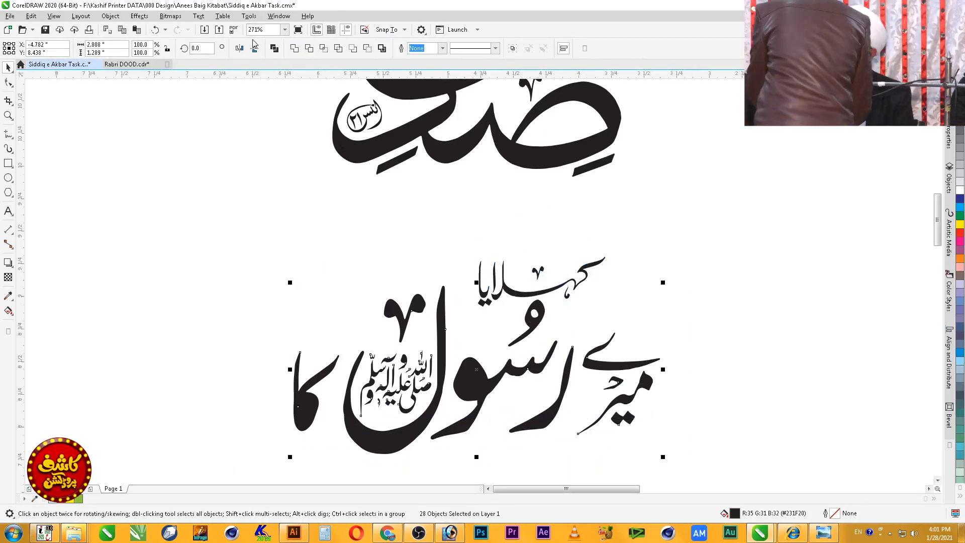
key("ctrl+l")
- Fit کہلایا into the space above رسول at about 1.28 inches wide and move the pesh mark aside
left_click_drag(565, 287, 550, 325)
left_click_drag(594, 295, 633, 278)
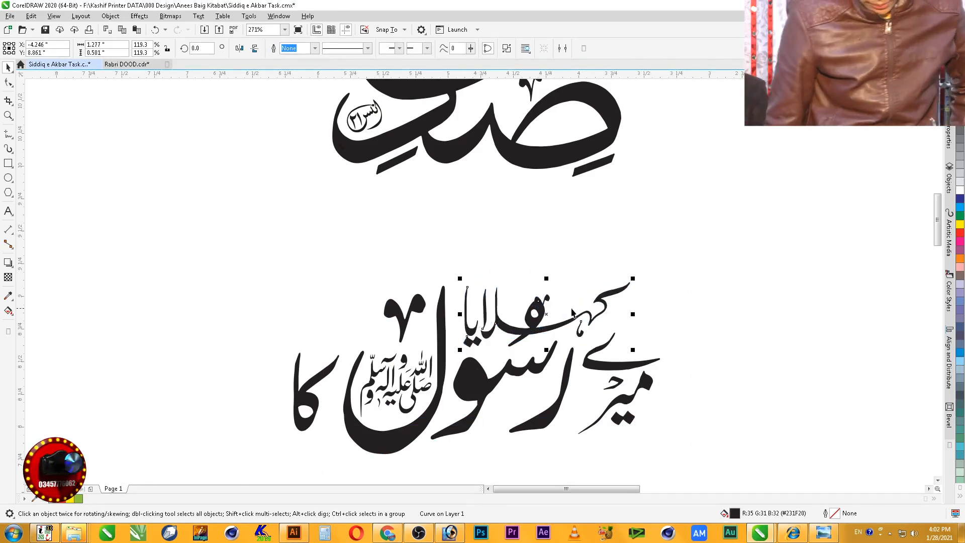
left_click_drag(537, 321, 325, 274)
left_click(422, 307)
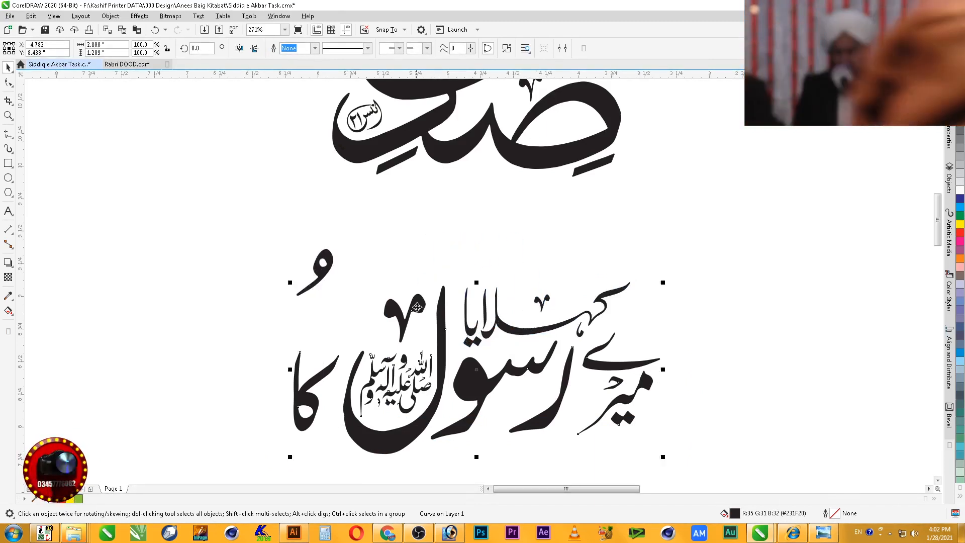
left_click(521, 263)
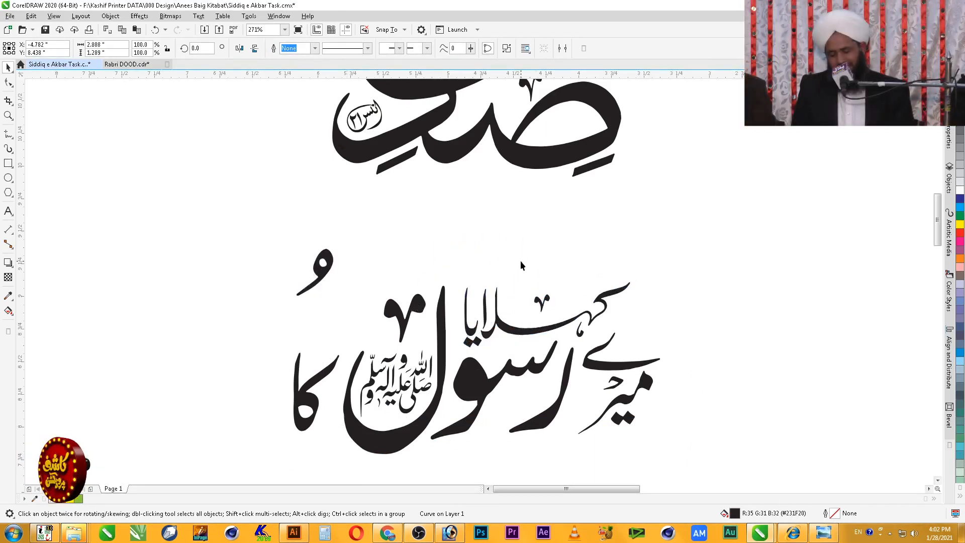
left_click(594, 325)
left_click_drag(595, 324, 593, 324)
left_click(651, 327)
- Delete the small decorative mark from کہلایا and place the pesh mark in its gap
left_click_drag(327, 273, 529, 324)
left_click(548, 304)
key("F10")
key("Delete")
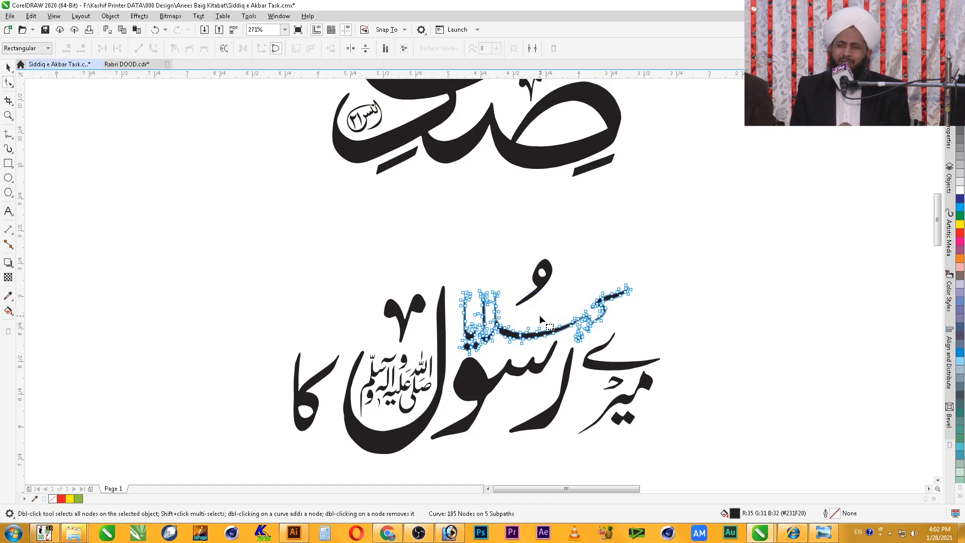
key("space")
left_click_drag(541, 282, 543, 301)
left_click(701, 263)
- Group کہلایا, the pesh mark and the line میرے رسول کا, and raise the group directly beneath صدیق
left_click_drag(696, 326, 371, 450)
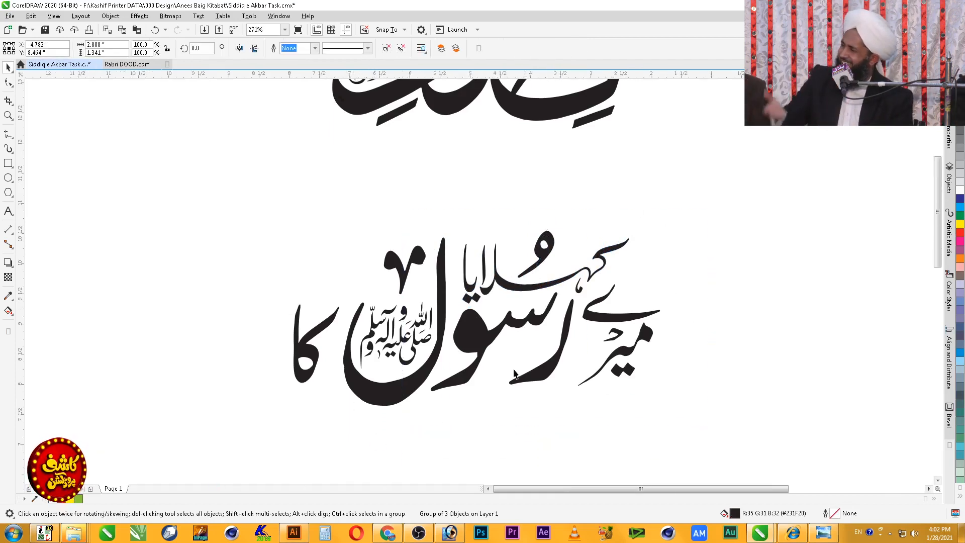
scroll(514, 373, "down", 2)
left_click_drag(547, 325, 548, 290)
left_click(596, 316)
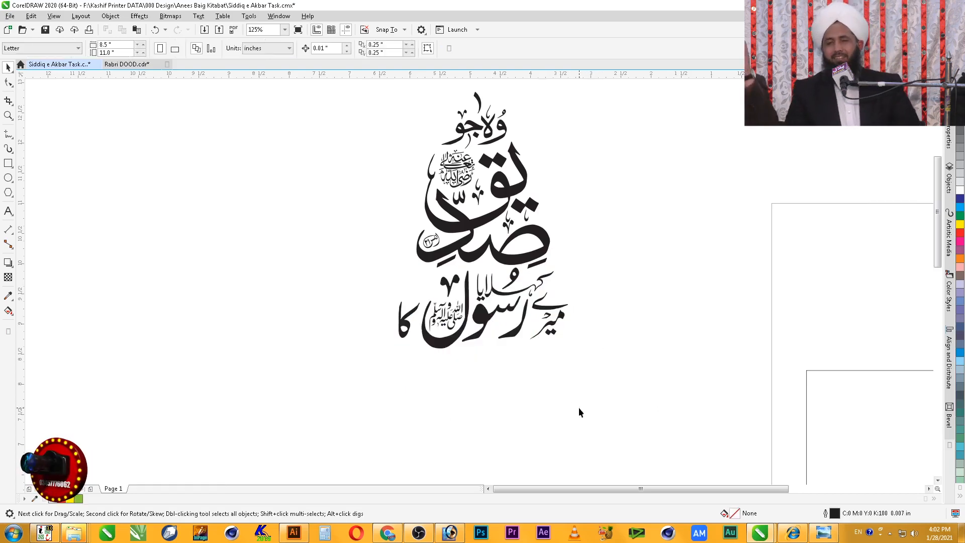
left_click(520, 321)
left_click(509, 257, "shift")
left_click(509, 258, "shift")
left_click(625, 285)
- Ungroup the lower line, break its lettering apart and recombine the letters without the word کا
key("F2")
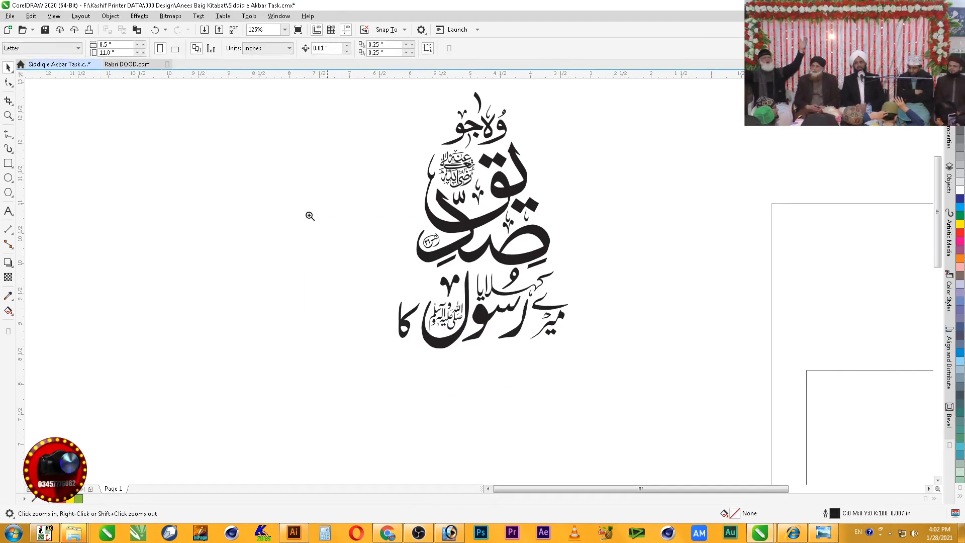
left_click_drag(308, 215, 650, 401)
key("space")
left_click(318, 315)
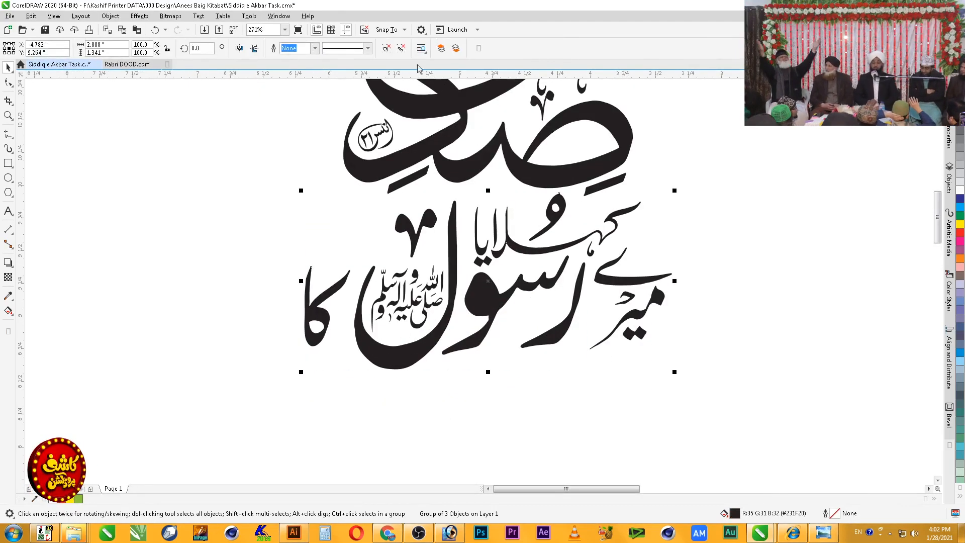
left_click(403, 50)
left_click_drag(244, 234, 360, 371)
left_click(342, 300)
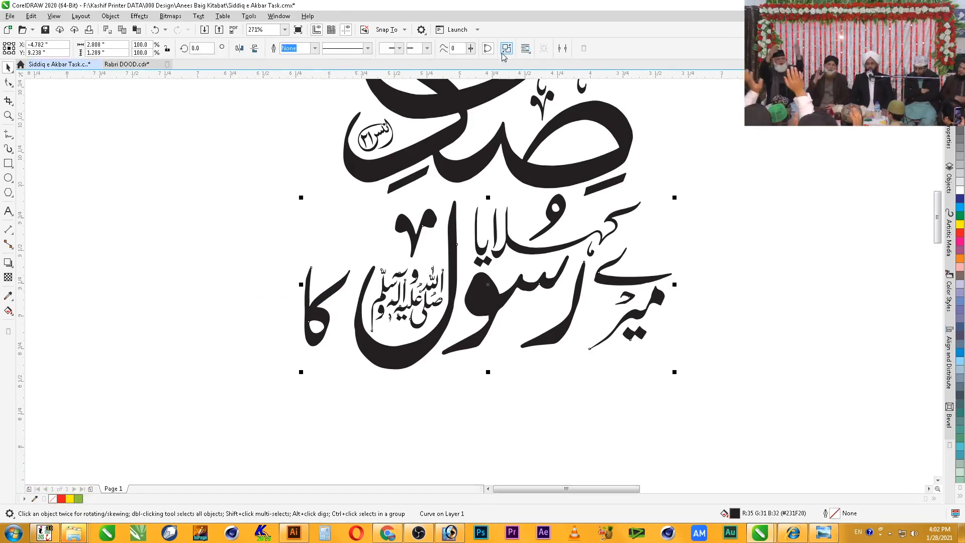
left_click(507, 49)
left_click_drag(250, 240, 311, 296)
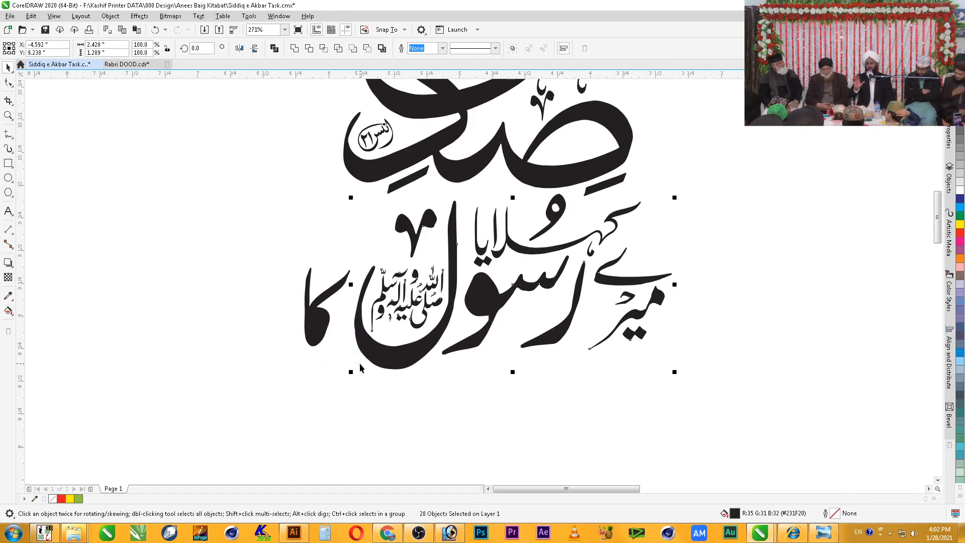
- Shrink the pesh mark so it fits within the curve of کہلایا, clear of صدیق above
left_click(553, 216)
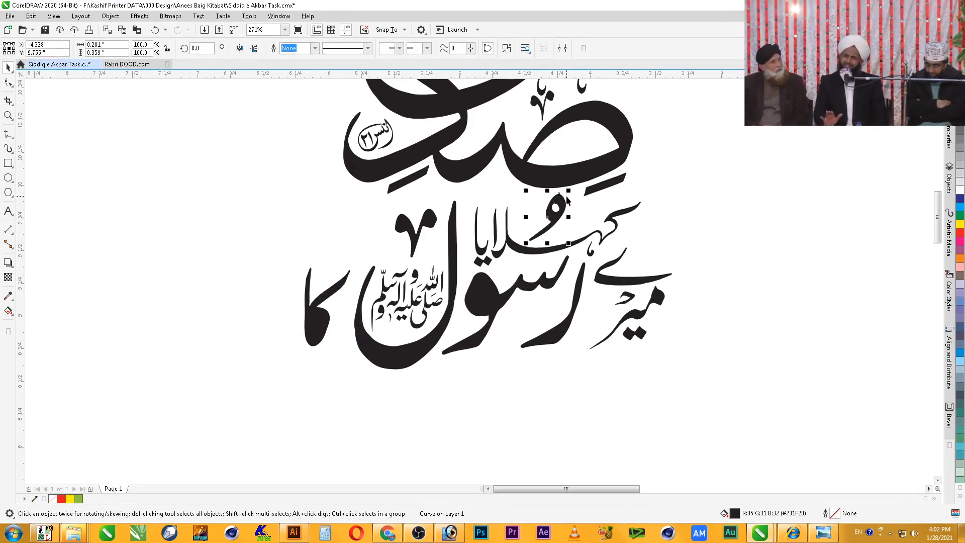
left_click_drag(570, 190, 553, 235)
- Combine the pieces of کا, move the word above the bowl of the ل in رسول and shrink it to fit
left_click_drag(260, 245, 359, 367)
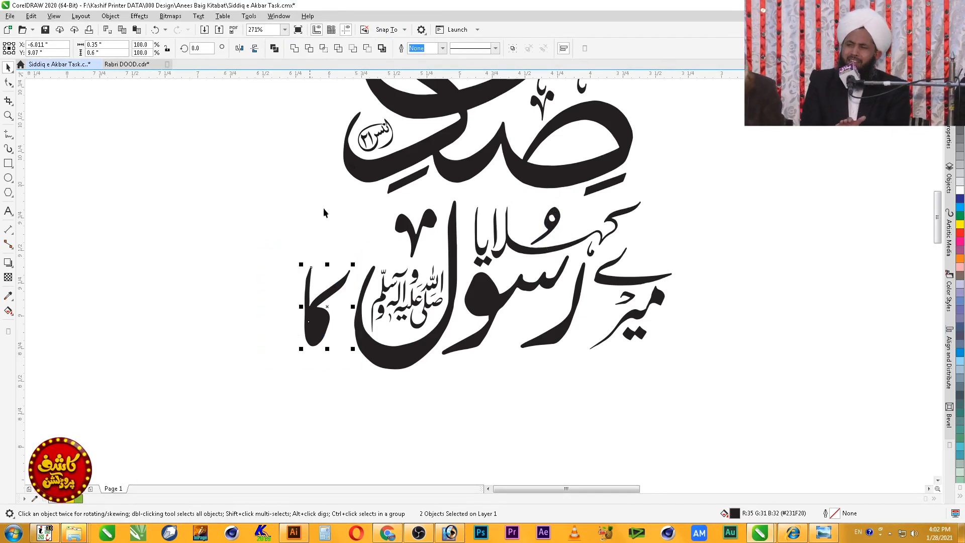
left_click(274, 48)
left_click_drag(317, 336, 365, 263)
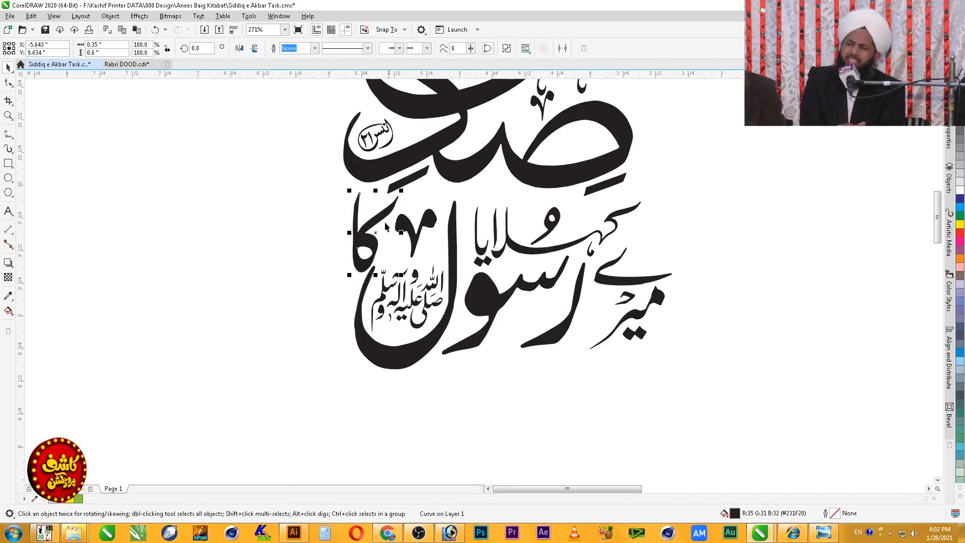
left_click_drag(401, 191, 378, 248)
left_click(319, 248)
- Combine all parts of the lower line into one object and centre it horizontally beneath the upper stack
left_click_drag(235, 173, 693, 390)
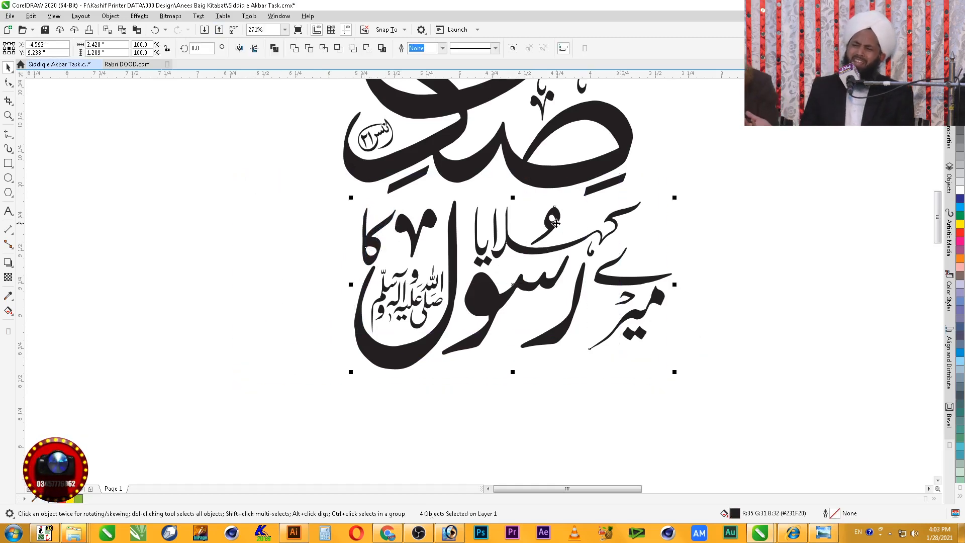
left_click(274, 49)
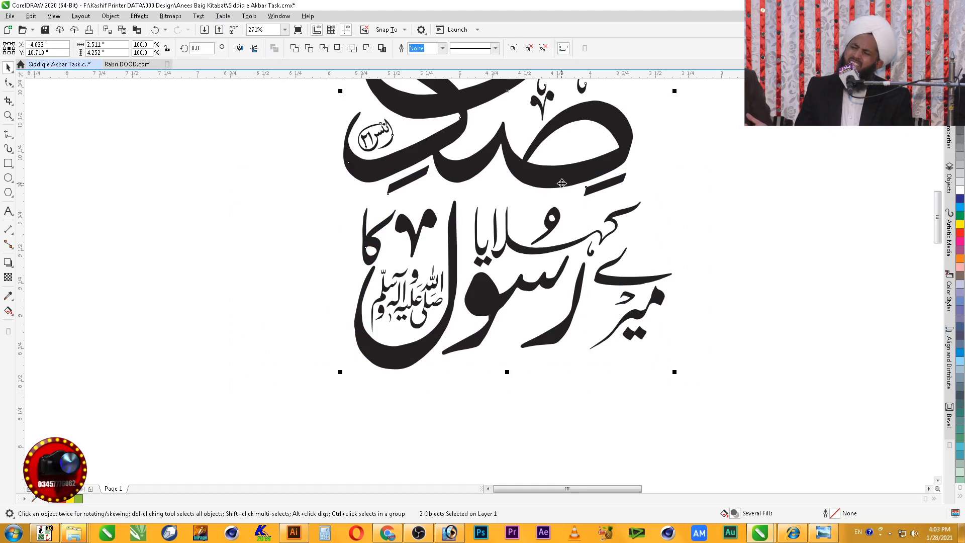
key("Left")
scroll(561, 191, "down", 3)
left_click(480, 295)
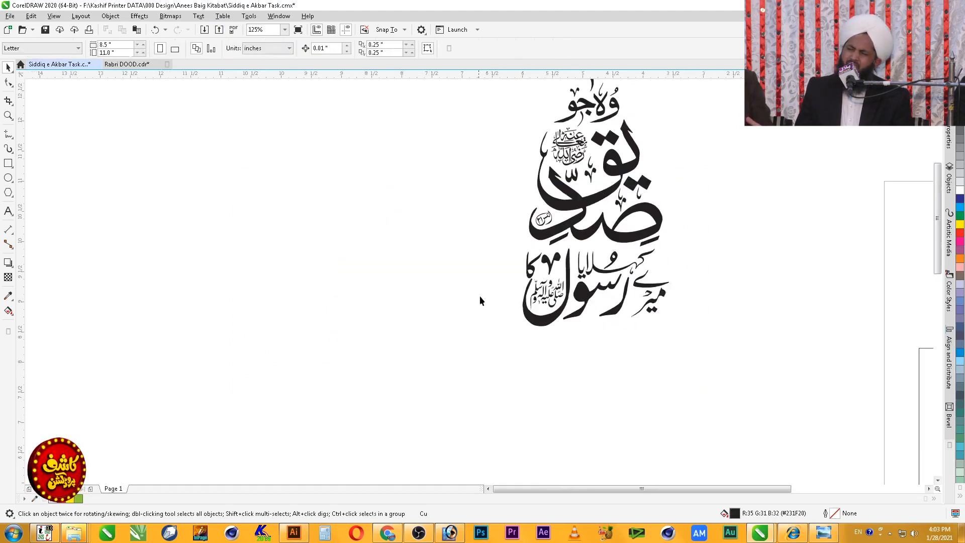
- Enlarge the combined lower line to about 2.62 inches wide beneath صدیق
key("z")
left_click_drag(373, 162, 769, 386)
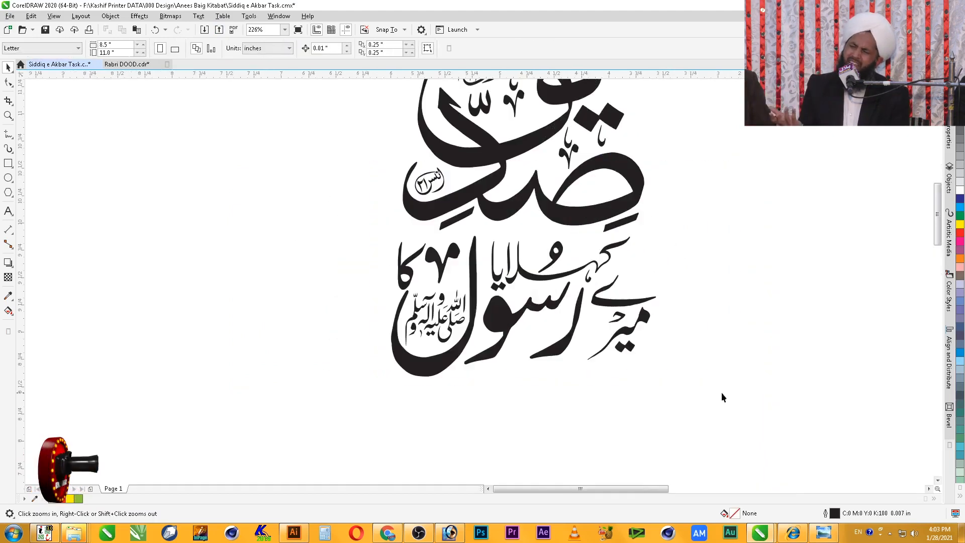
key("space")
left_click(619, 349)
left_click_drag(659, 381, 671, 397)
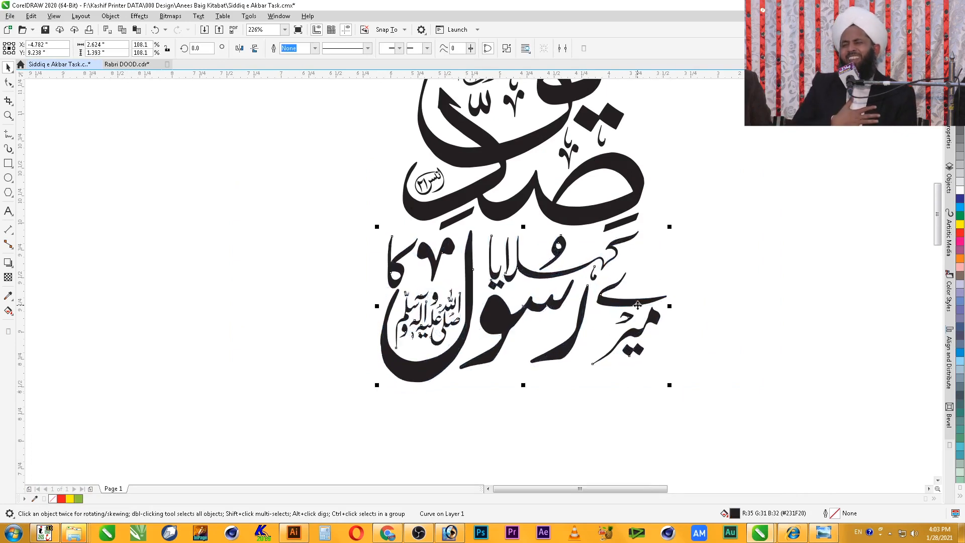
- Inspect the complete calligraphy stack up close for spacing and balance
left_click(696, 339)
scroll(716, 349, "down", 3)
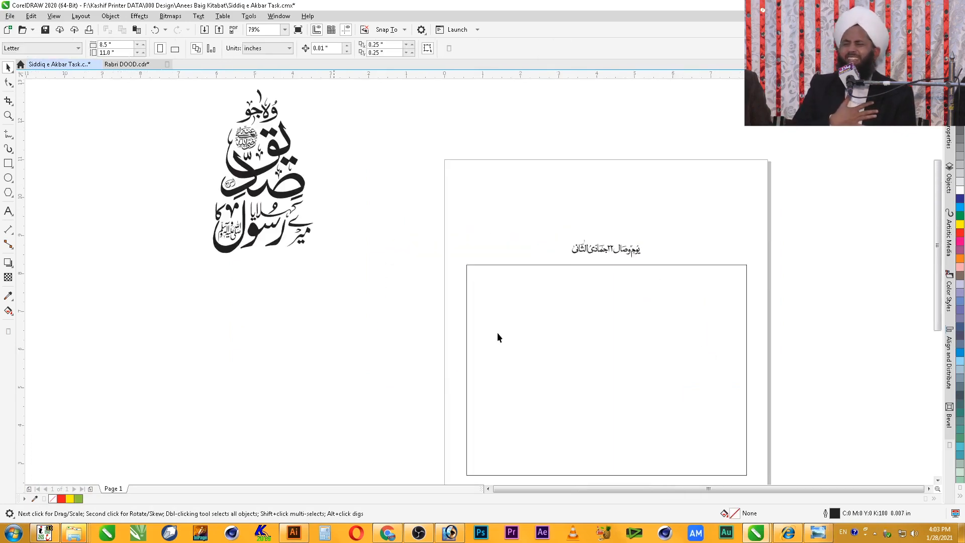
left_click_drag(171, 152, 166, 80)
key("shift+F2")
left_click(628, 330)
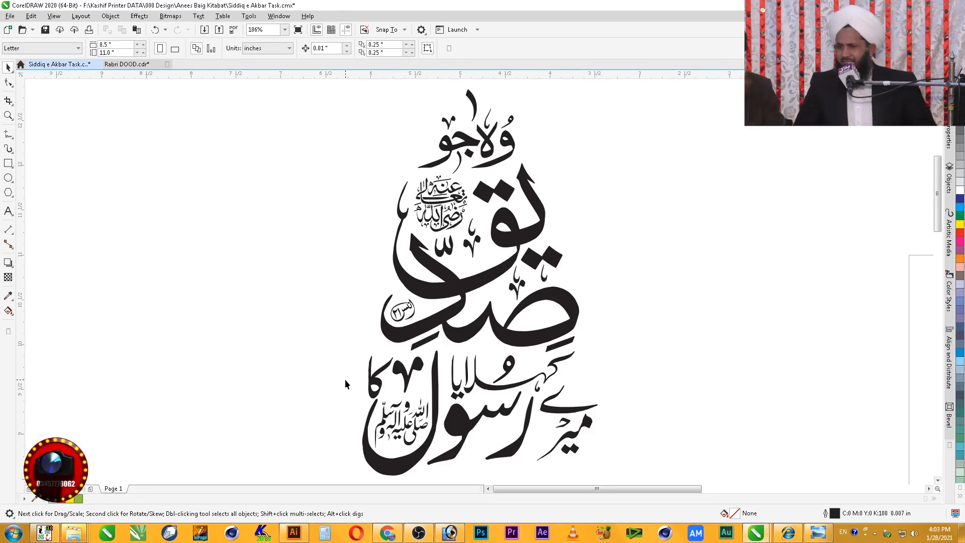
- Move the complete three-part calligraphy stack next to the page's left edge, beside the empty rectangular frame
scroll(600, 345, "down", 2)
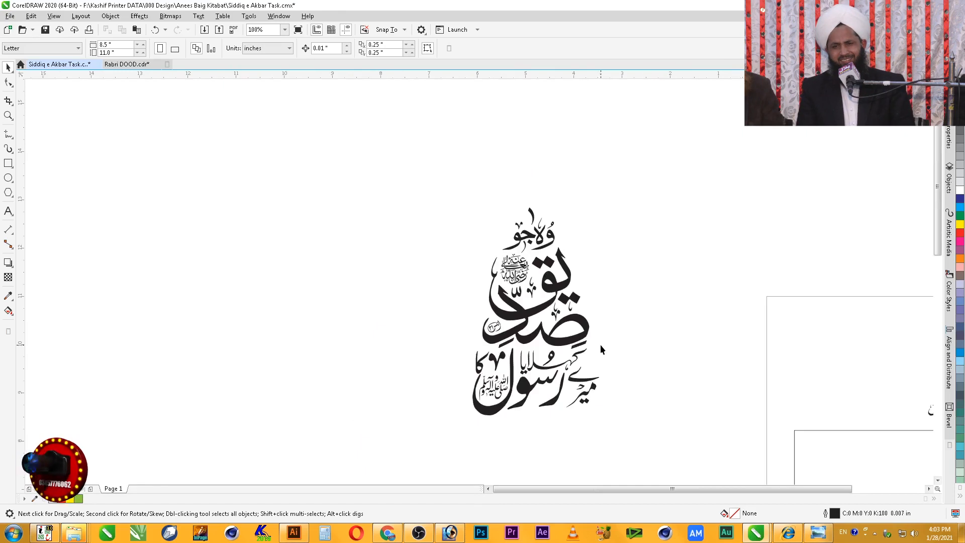
left_click_drag(418, 166, 654, 456)
scroll(493, 373, "down", 1)
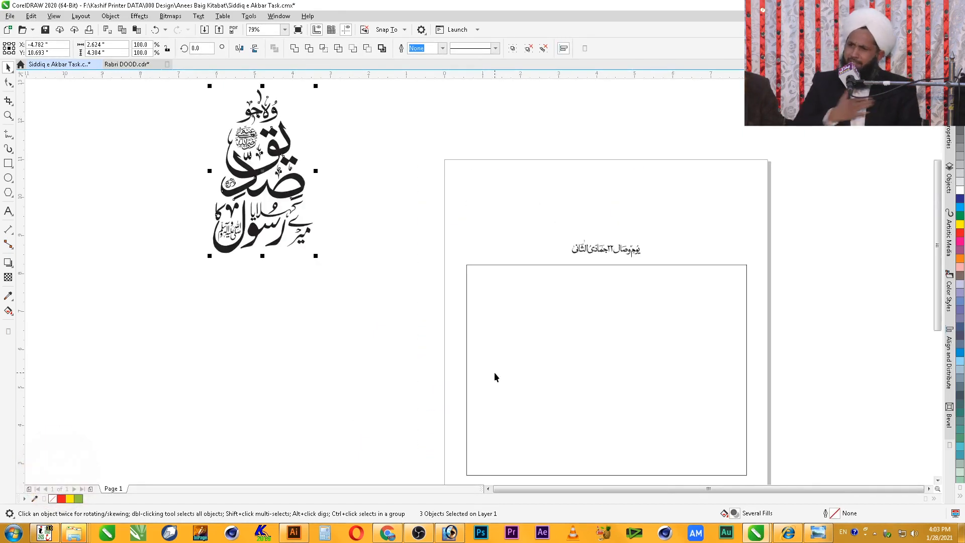
left_click_drag(292, 197, 424, 350)
scroll(744, 442, "up", 2)
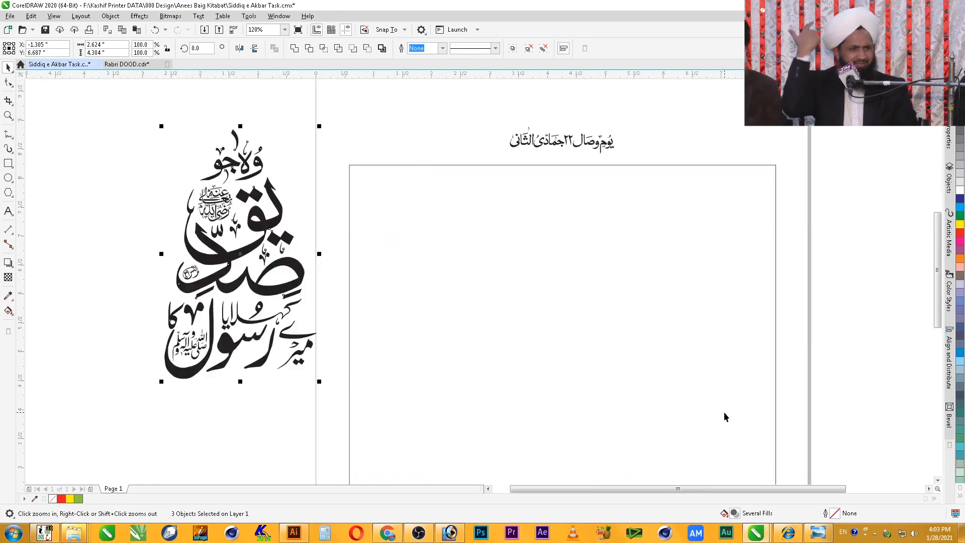
- Examine the date line above the frame up close, then the whole page beside the calligraphy stack
left_click_drag(519, 159, 637, 121)
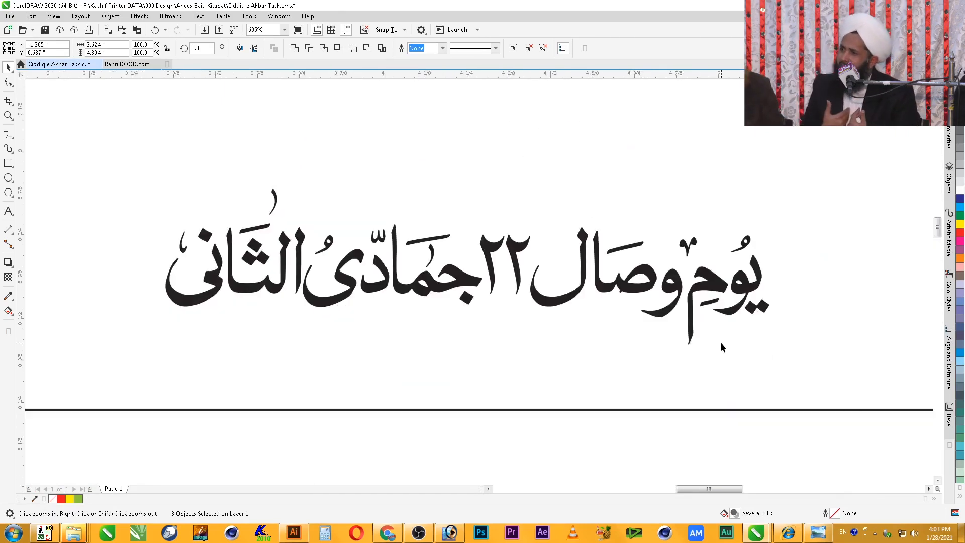
left_click(719, 286)
scroll(723, 306, "down", 2)
scroll(724, 312, "down", 5)
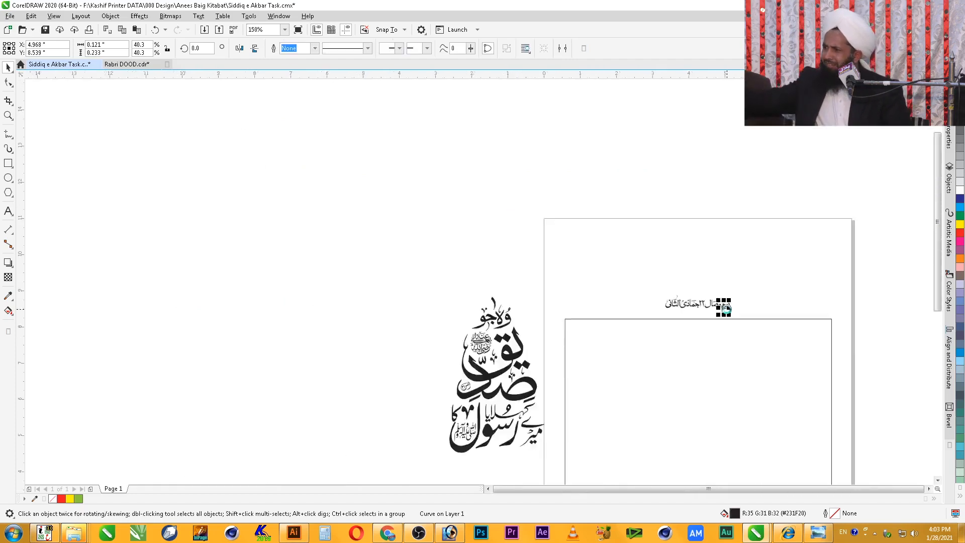
key("z")
left_click_drag(513, 285, 807, 426)
left_click(463, 307)
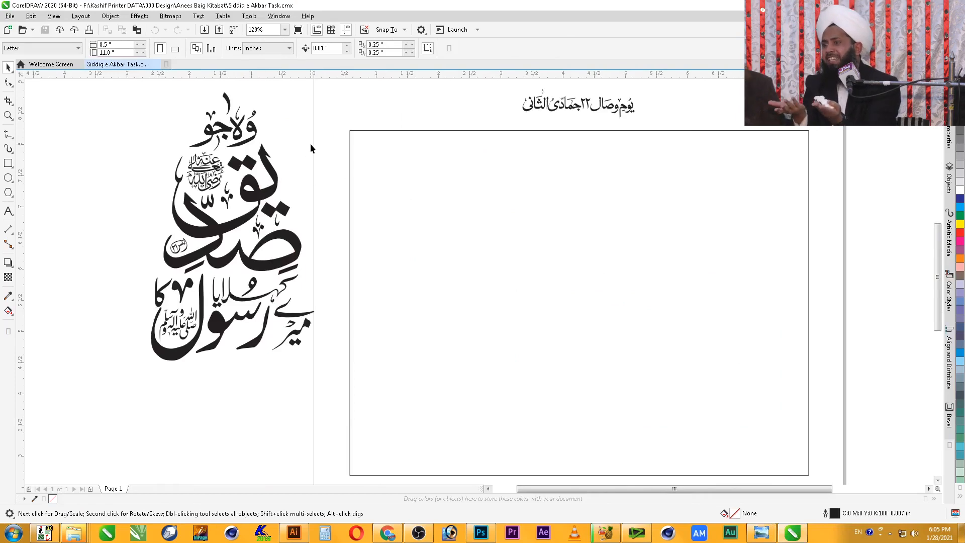
- Group the three parts of the calligraphy stack and centre the group horizontally and vertically in the rectangular frame
scroll(309, 143, "down", 2)
key("z")
left_click_drag(171, 111, 659, 371)
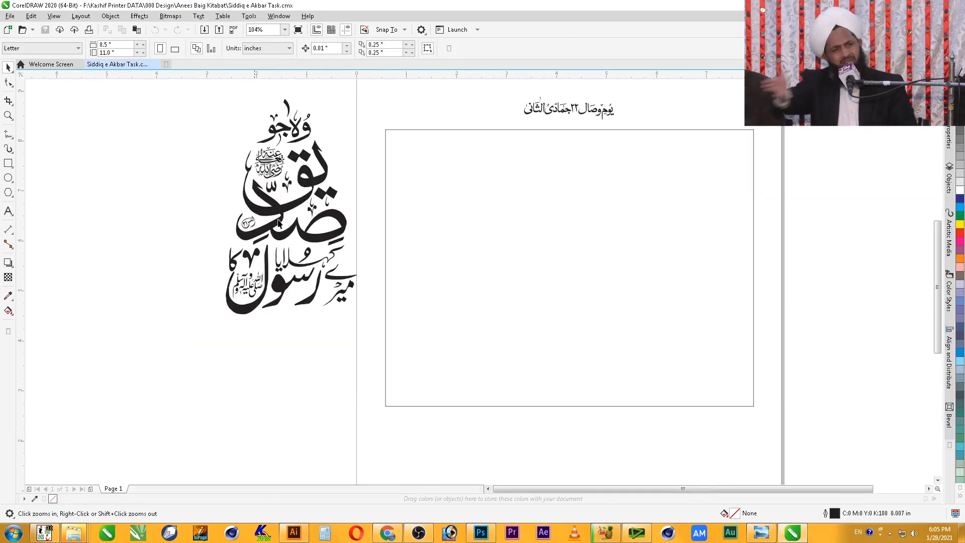
left_click_drag(412, 85, 412, 87)
left_click(502, 261, "shift")
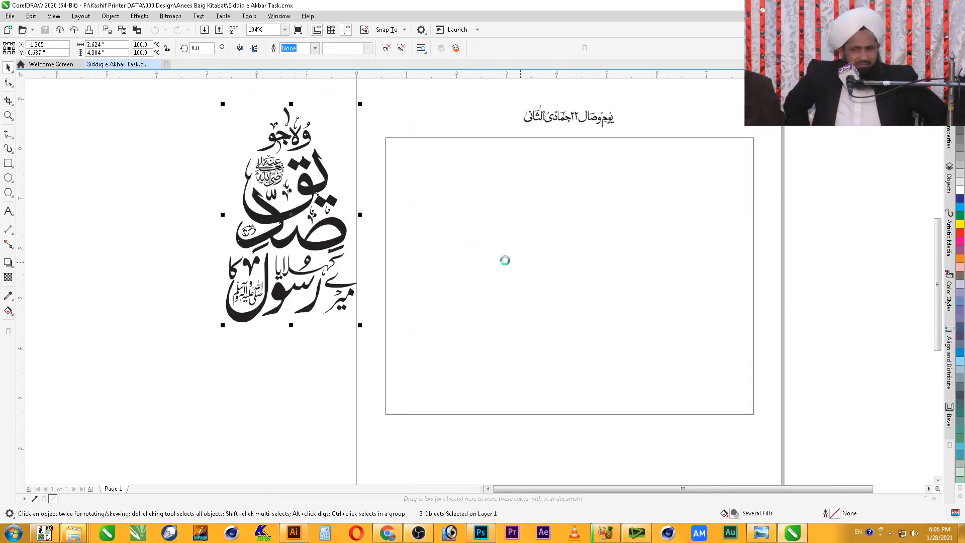
key("c")
key("e")
left_click(706, 296, "shift")
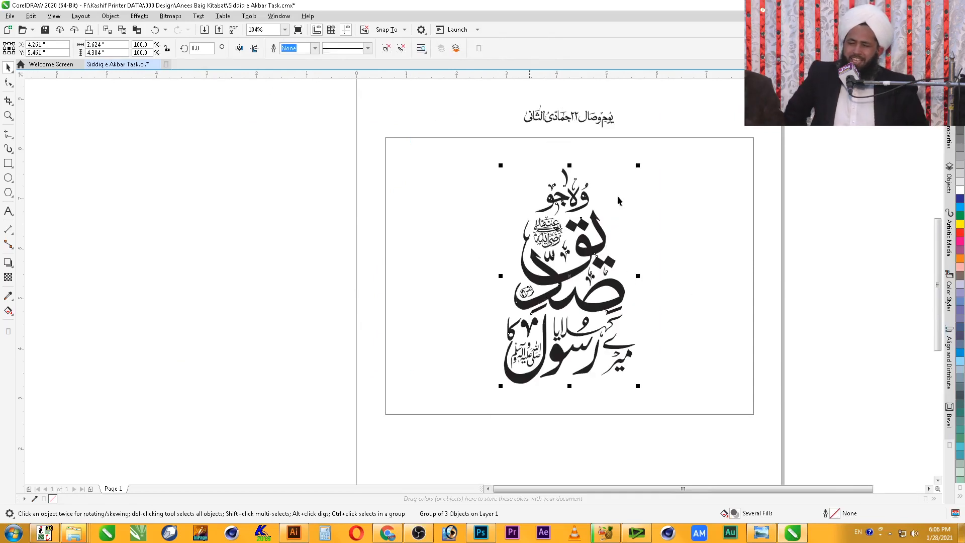
- Enlarge the grouped calligraphy stack about its centre to about 113.5 percent inside the frame
key("F2")
left_click_drag(345, 100, 790, 440)
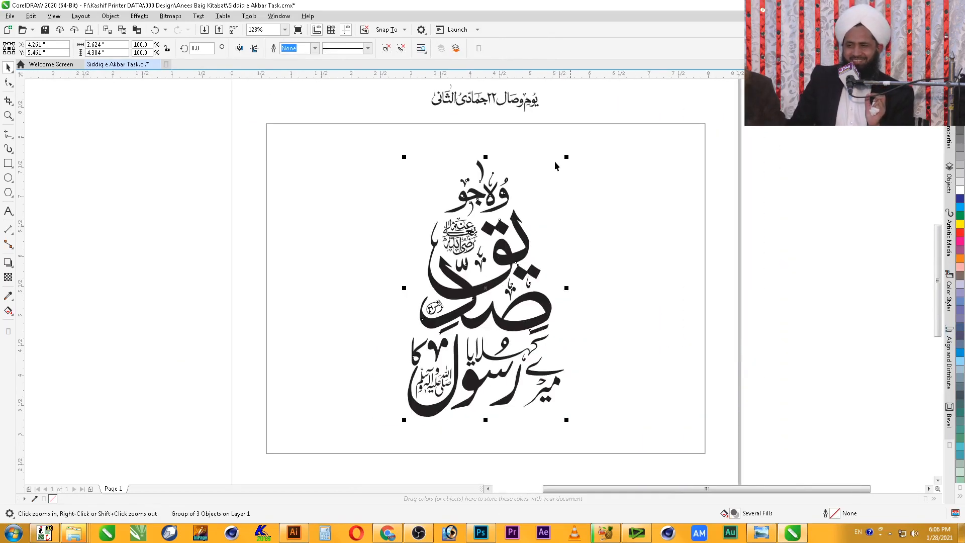
left_click_drag(567, 158, 582, 140)
left_click(774, 293)
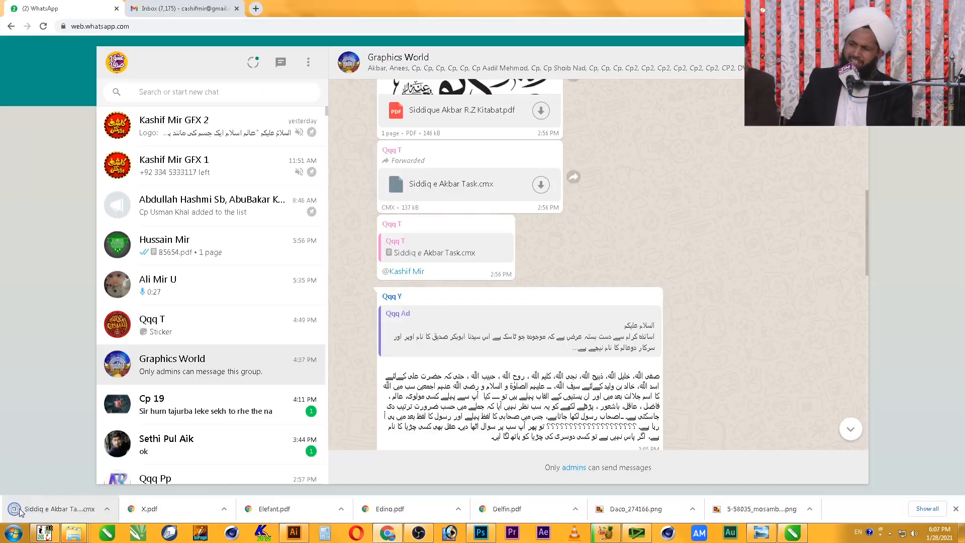
- Bring Siddiq e Akbar Task.cmx from the WhatsApp downloads into the CorelDRAW document, place it left of the page and shrink it slightly
left_click_drag(51, 509, 37, 206)
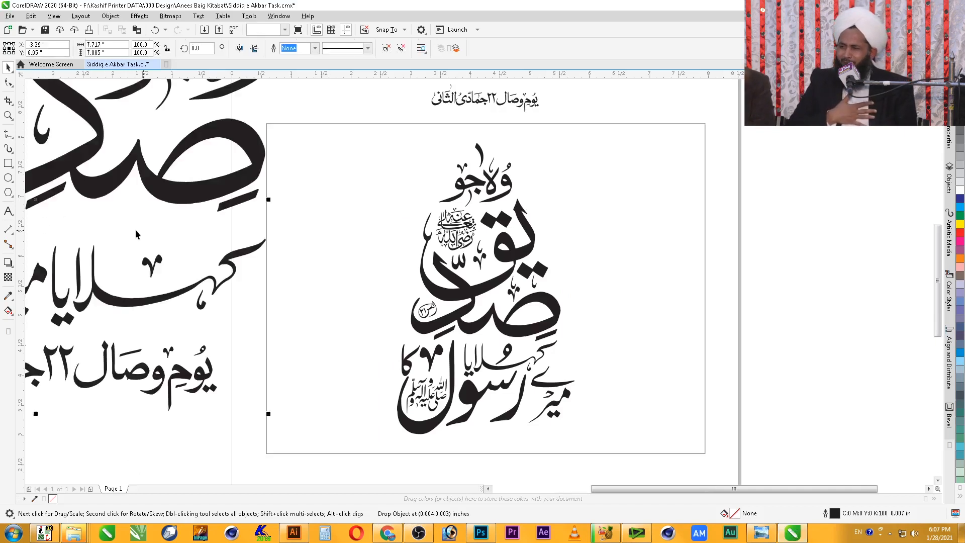
scroll(188, 205, "down", 2)
scroll(193, 201, "down", 1)
key("F2")
left_click_drag(306, 126, 115, 305)
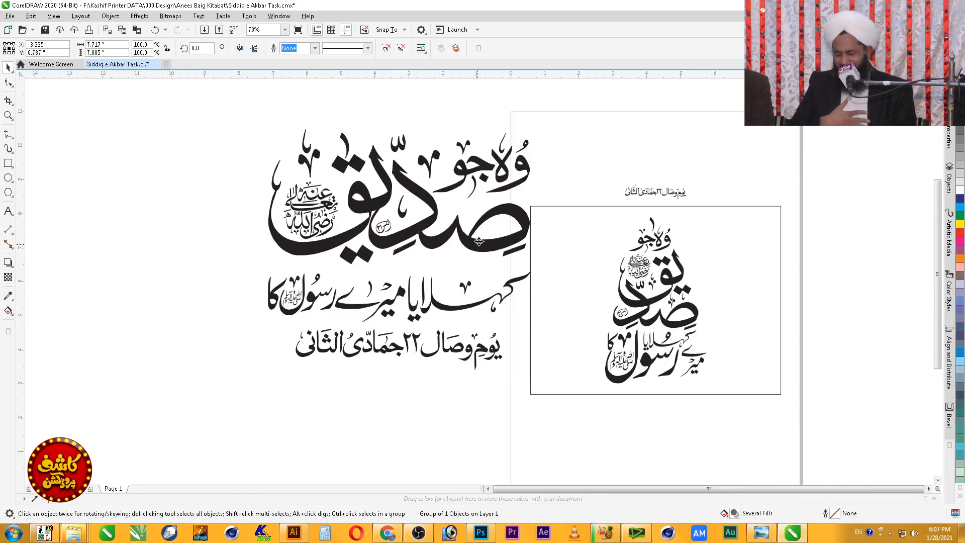
left_click_drag(480, 233, 402, 302)
left_click_drag(457, 196, 442, 209)
left_click(466, 212)
- Widen the gap between صدیق and the lower line inside the grouped stack by moving the two parts apart
key("F2")
left_click_drag(496, 180, 808, 425)
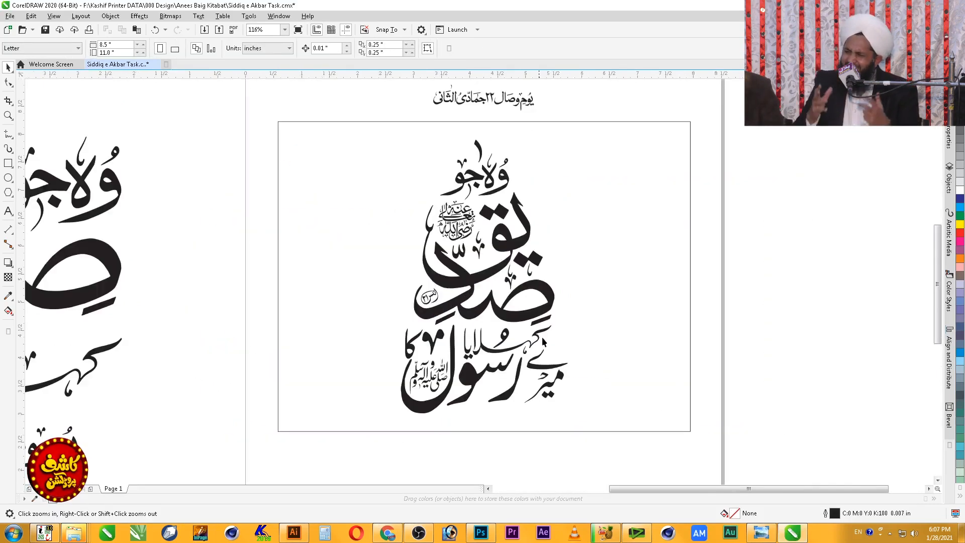
key("space")
left_click(542, 373, "ctrl")
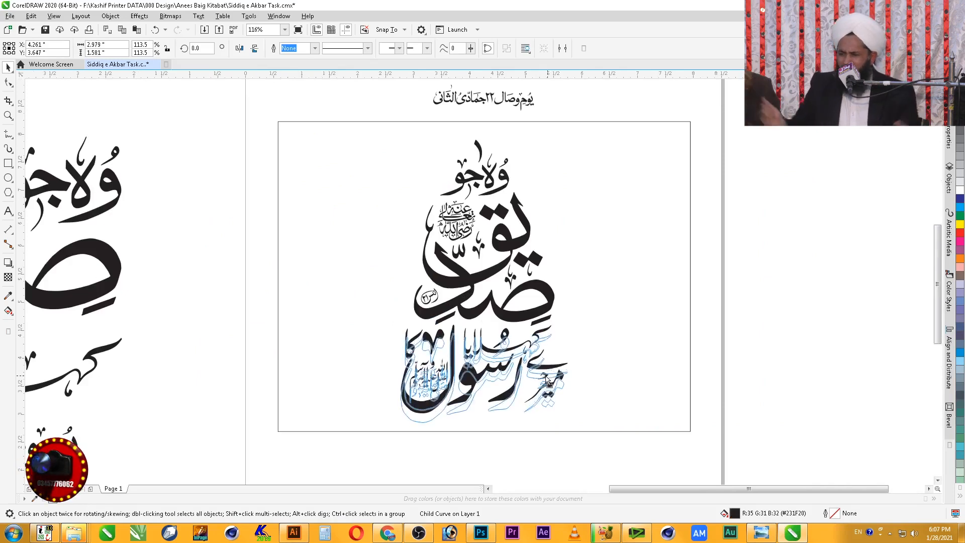
left_click(535, 322, "ctrl")
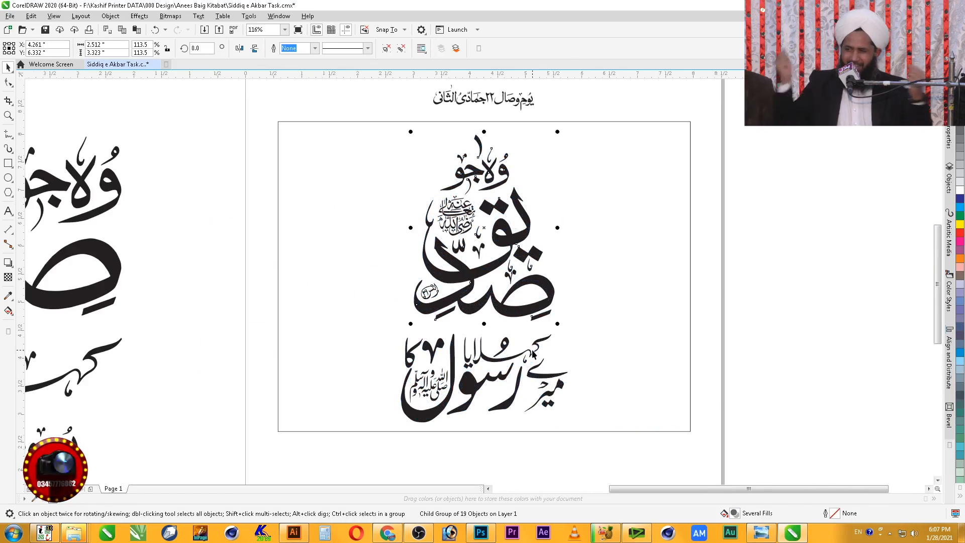
- Shrink the grouped calligraphy stack slightly about its centre and keep it centred in the rectangular frame
left_click(534, 354)
left_click_drag(573, 134, 558, 154)
left_click(578, 176, "shift")
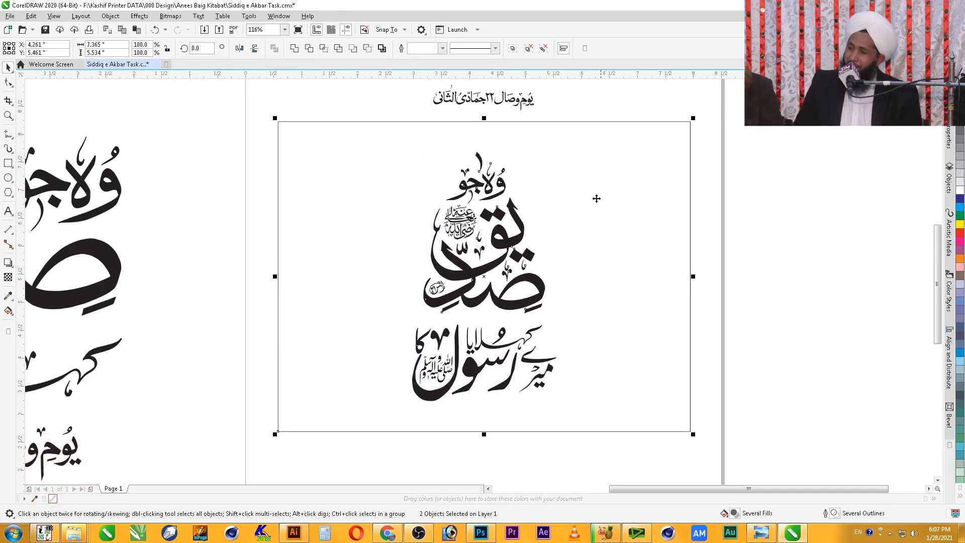
left_click(619, 216, "shift")
left_click(714, 266)
key("F4")
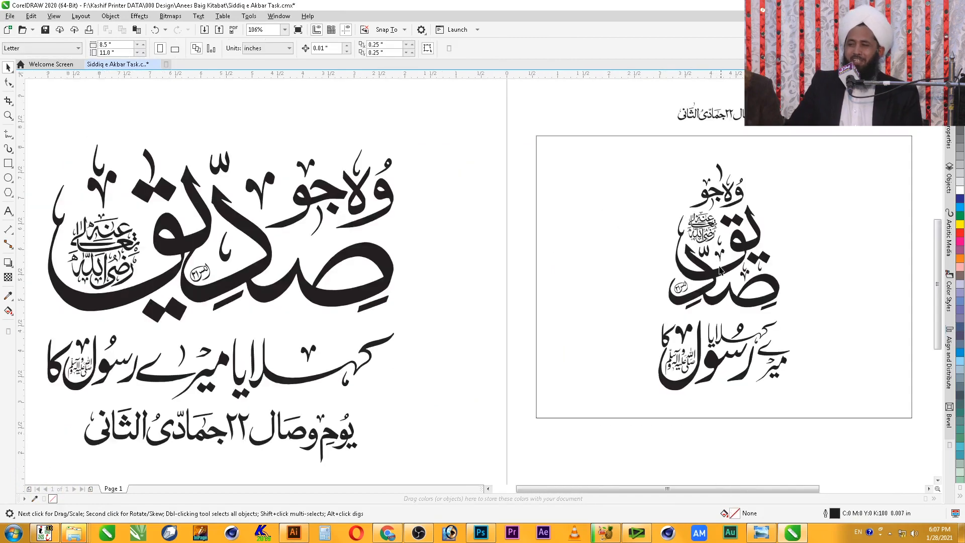
- Shrink the imported calligraphy to about 5.33 inches wide and ungroup it into separate objects
left_click(392, 206)
left_click_drag(399, 140, 372, 174)
left_click(411, 206)
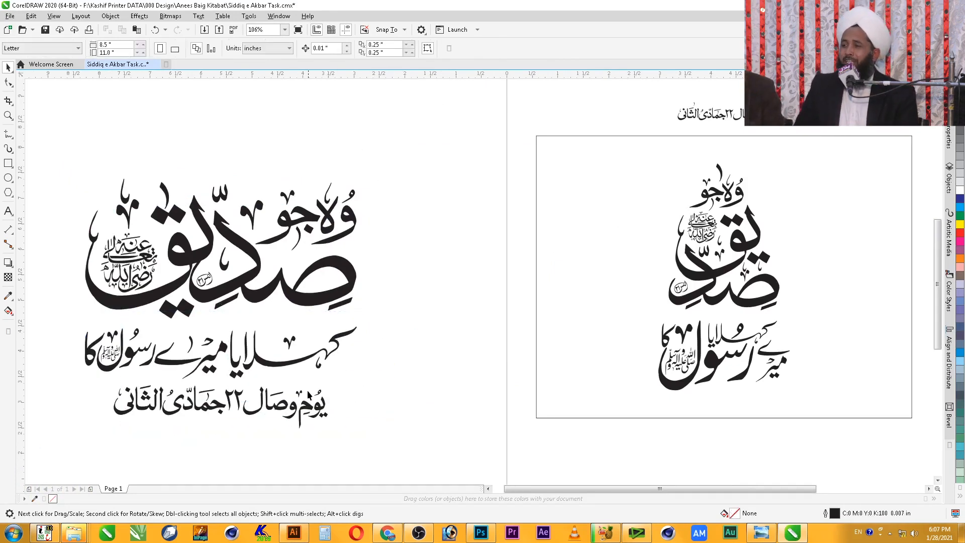
left_click(310, 412)
key("ctrl+u")
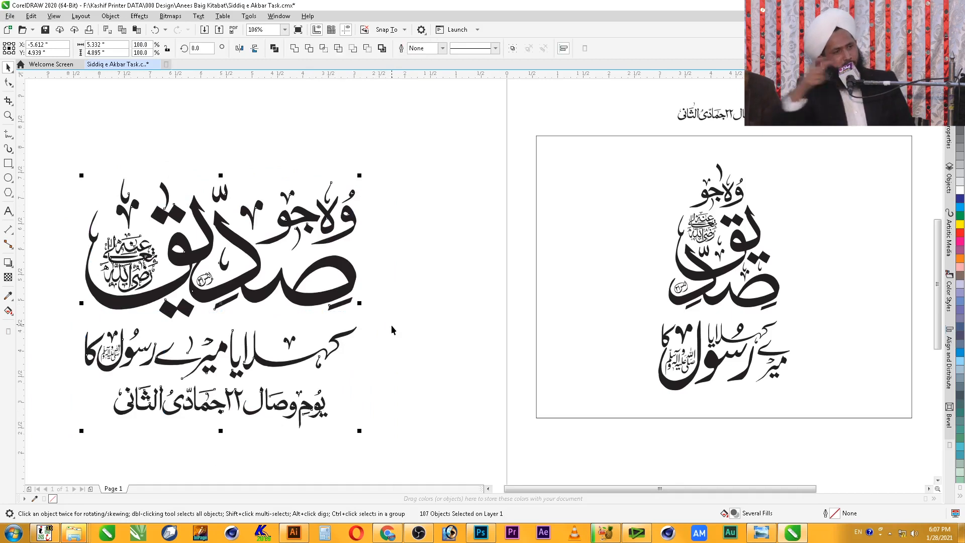
- Delete the two lower lines and the words وہ جو from the imported copy, leaving صدیق with its marks
left_click_drag(392, 330, 428, 314)
left_click_drag(429, 308, 71, 452)
key("Delete")
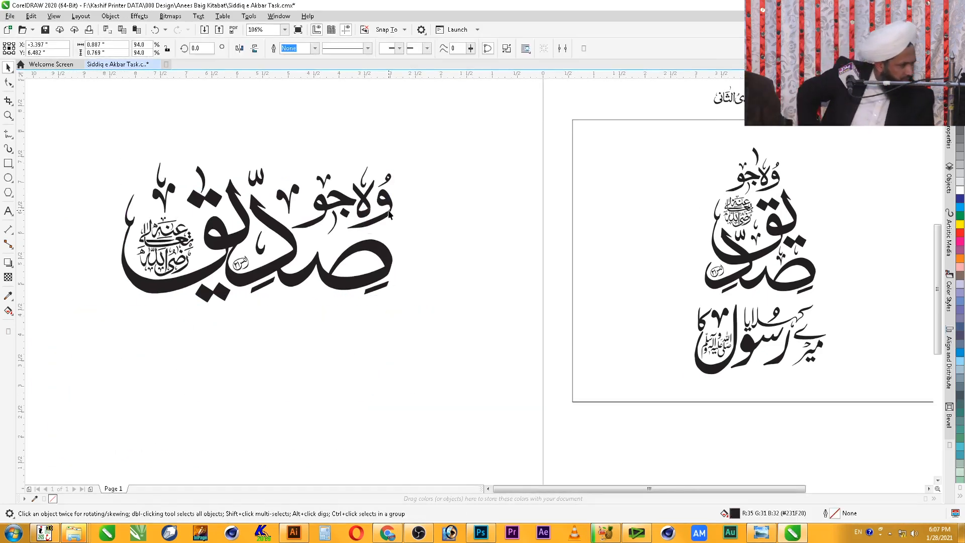
left_click_drag(434, 155, 303, 249)
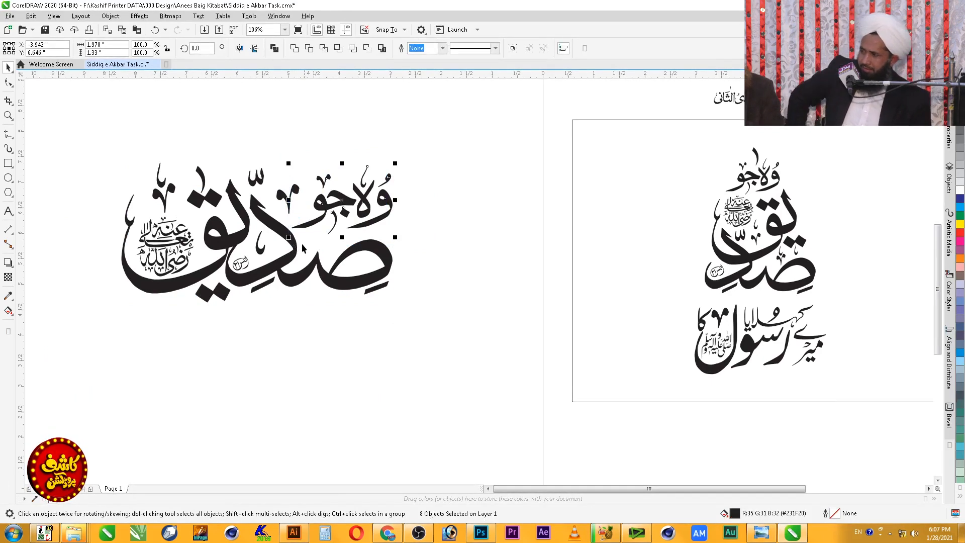
key("Delete")
key("ctrl+z")
key("Delete")
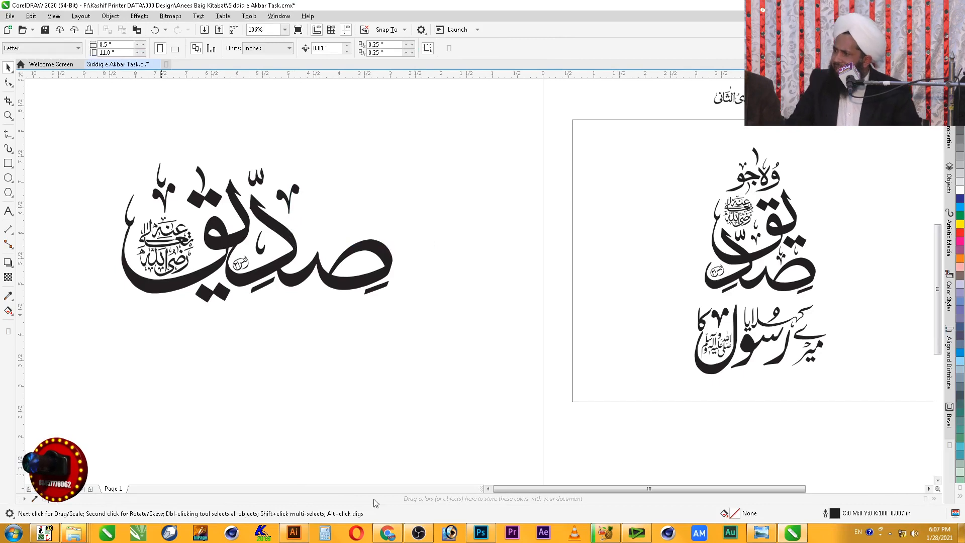
- Switch to InPage, write the word سیدنا and change its font
left_click(50, 532)
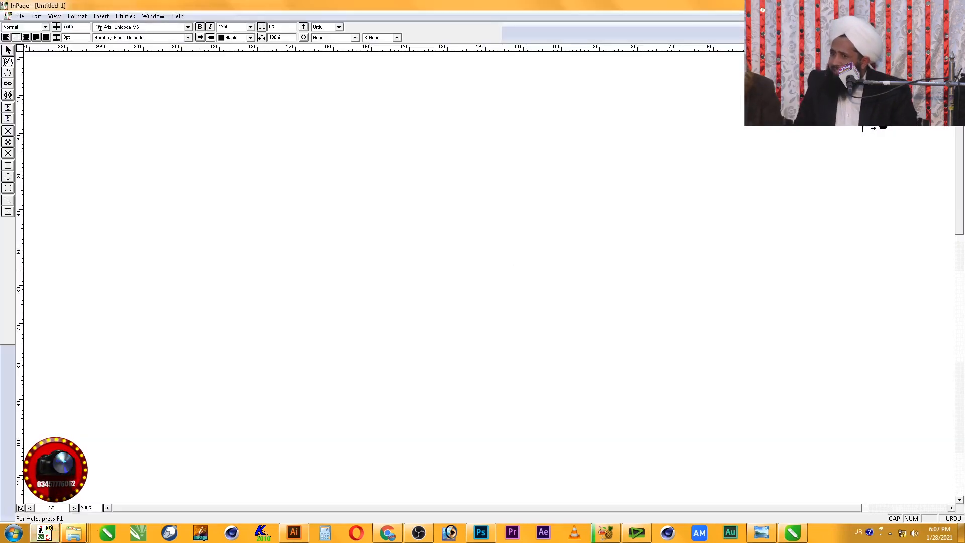
type("سیدنا")
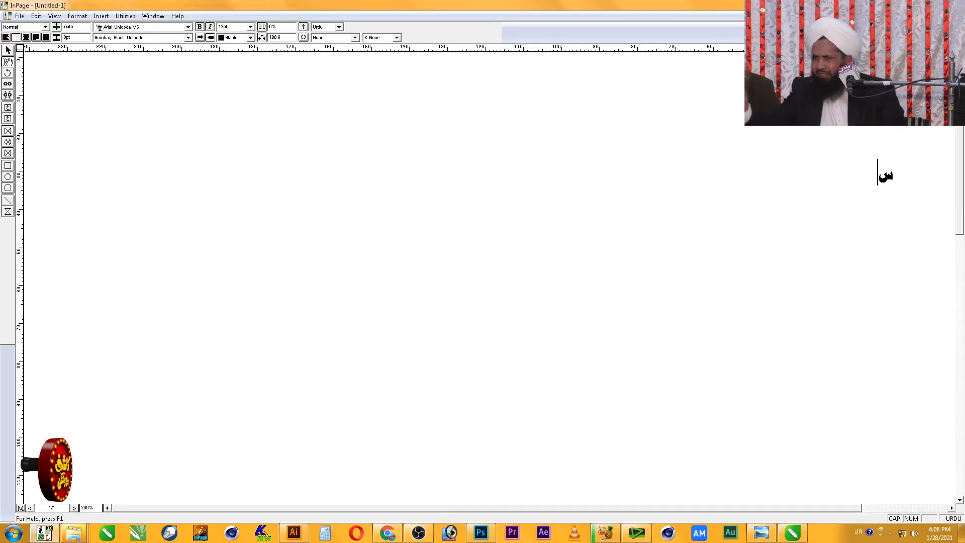
key("ctrl+a")
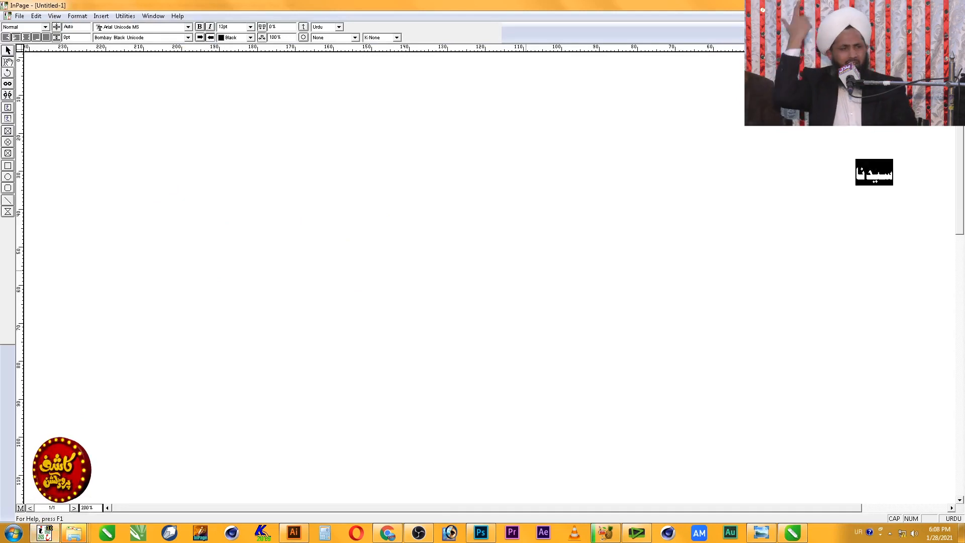
key("F9")
key("g")
key("Return")
- Save the InPage text as a PDF and import Untitled-1.pdf into the CorelDRAW drawing
key("alt+f")
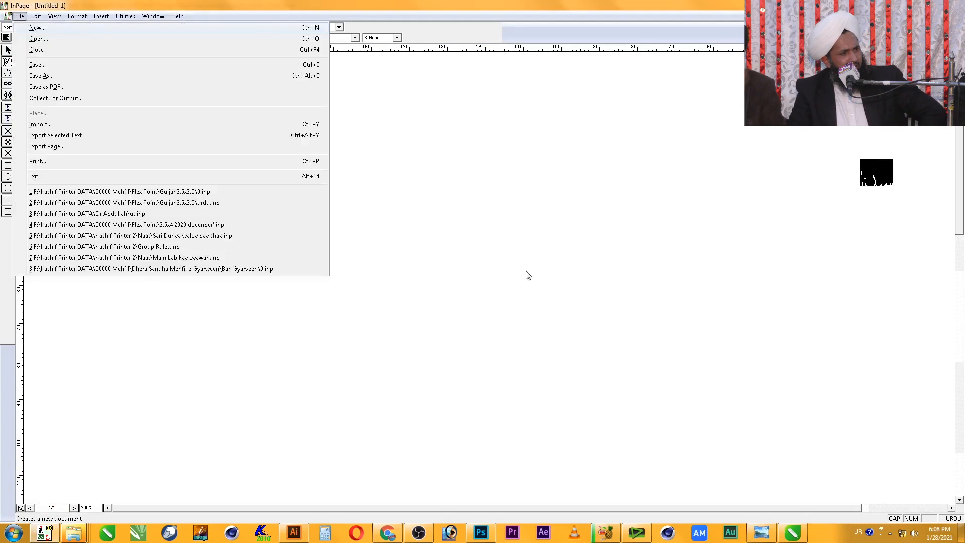
key("d")
left_click(574, 207)
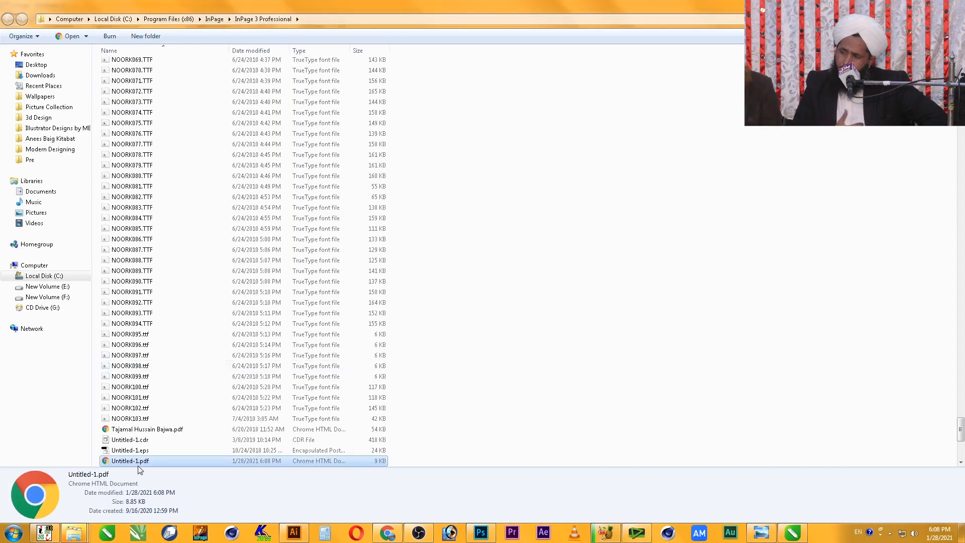
left_click_drag(129, 462, 299, 478)
left_click_drag(436, 493, 772, 525)
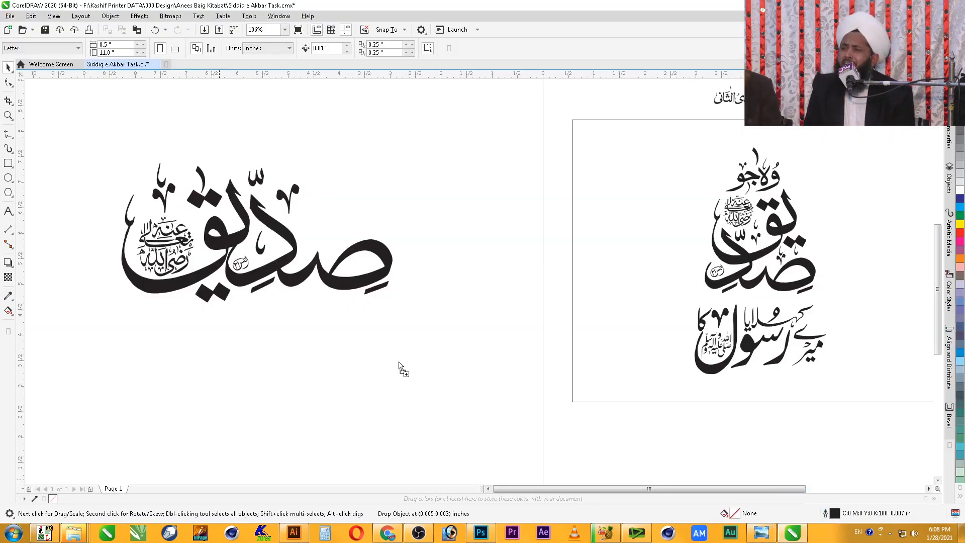
left_click(492, 297)
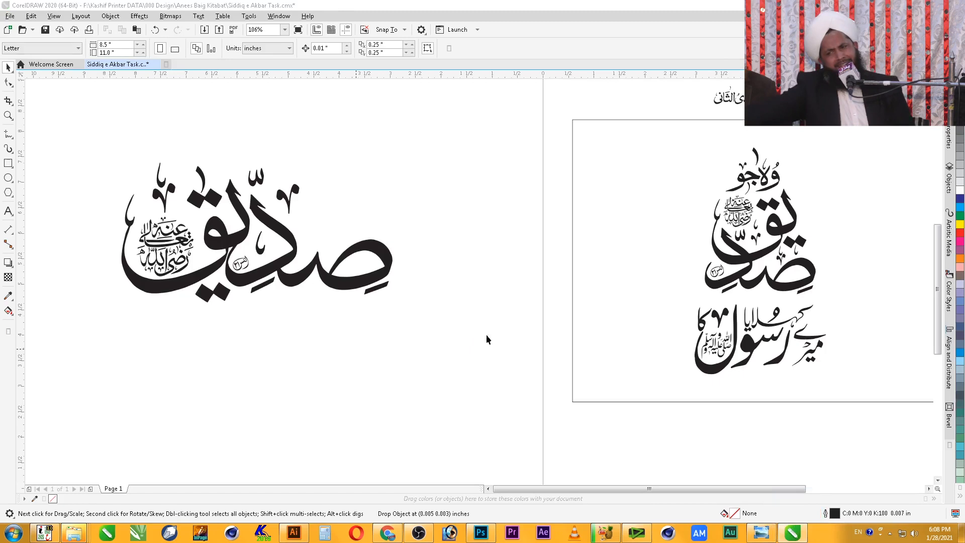
- Enlarge the imported word سیدنا to about 1.62 inches wide below صدیق and ungroup it
left_click(395, 320)
left_click_drag(395, 320, 402, 317)
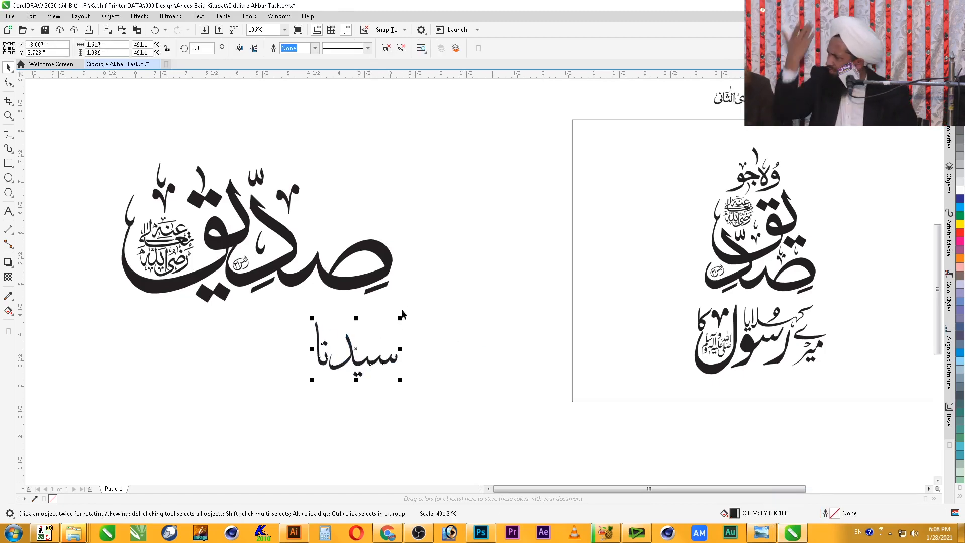
key("F2")
left_click_drag(471, 184, 221, 402)
left_click(404, 46)
left_click(622, 204)
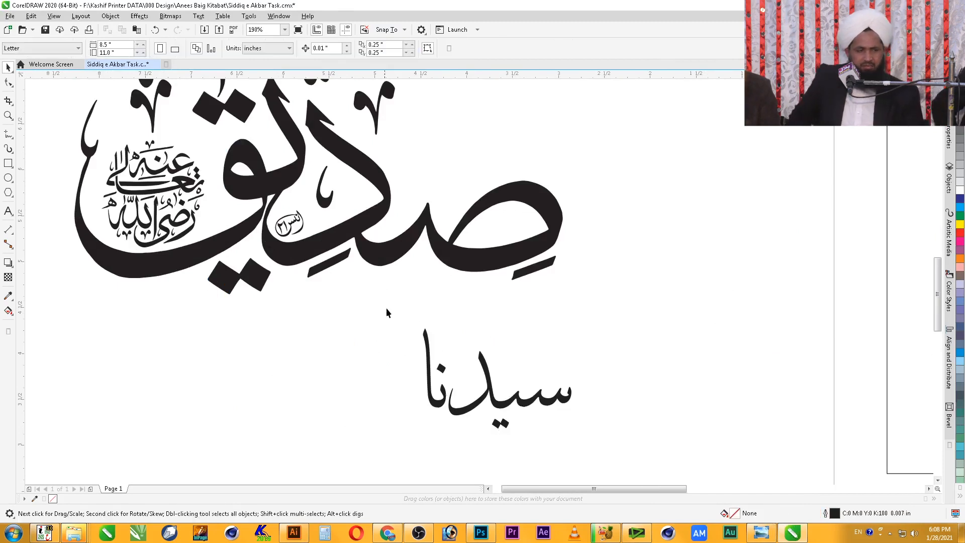
- Move نا closer to the د in سیدنا and shift the dots of the ی slightly towards the س
left_click_drag(465, 440, 466, 440)
left_click_drag(442, 406, 468, 394)
left_click(431, 337)
left_click_drag(547, 394, 546, 395)
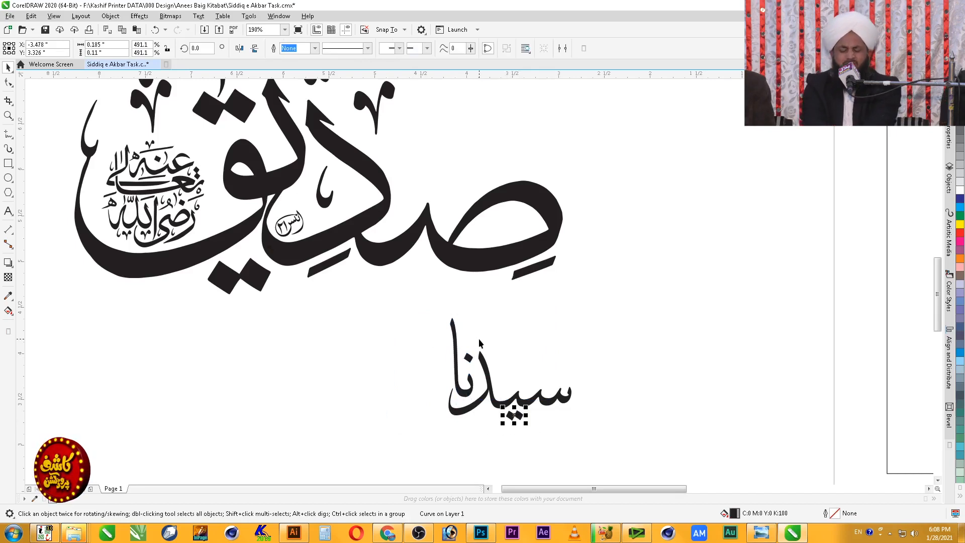
- Enlarge the dot of the ن in سیدنا to about 149 percent and enlarge the dots under the ی
left_click(465, 358)
left_click_drag(461, 349, 457, 345)
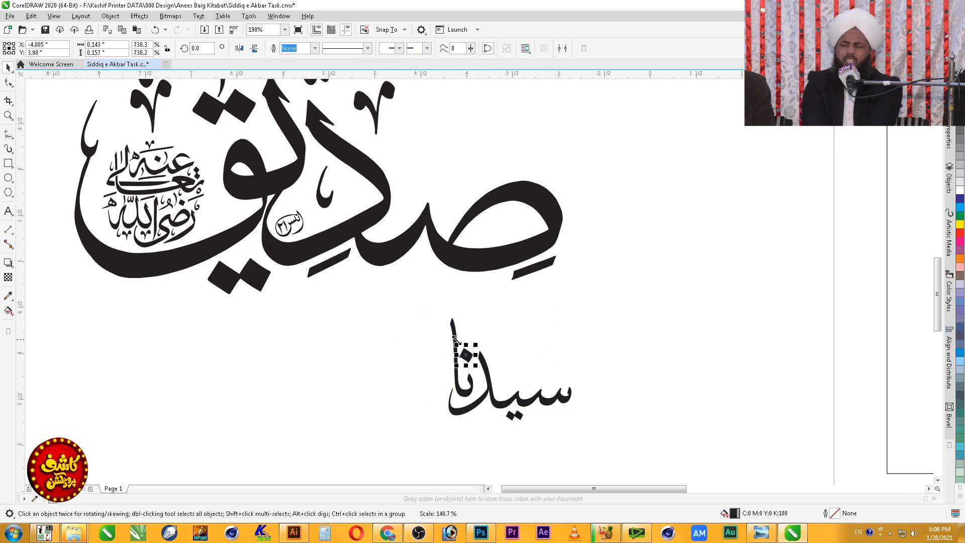
left_click(438, 345)
left_click_drag(502, 406, 515, 420)
left_click(513, 437)
- Select all pieces of سیدنا and move the word directly above the ص of صدیق
left_click(554, 430)
left_click_drag(603, 447, 386, 344)
left_click_drag(550, 404, 512, 159)
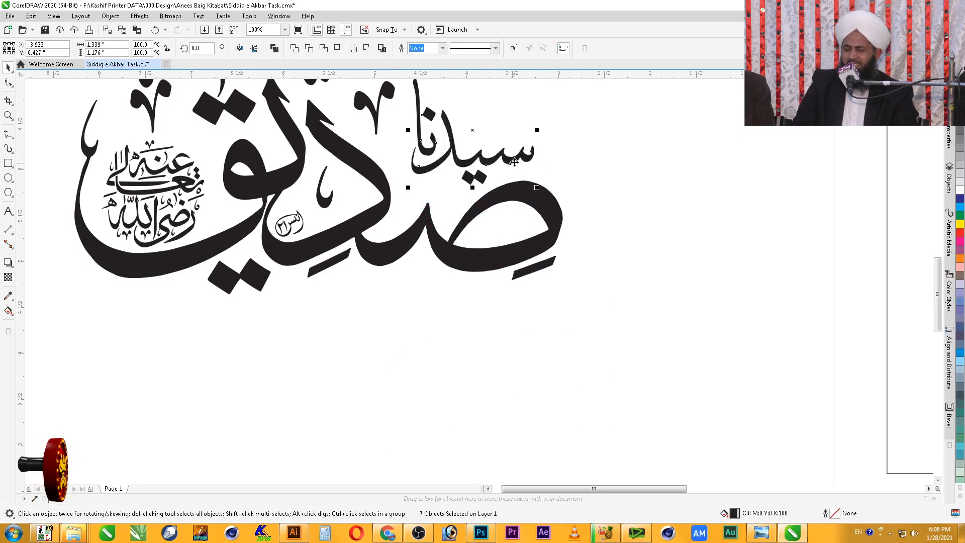
- Add a thin slanted zabar stroke above the س of سیدنا, scaled down and tilted to suit the small word
scroll(538, 173, "down", 1)
key("F2")
left_click_drag(606, 107, 261, 272)
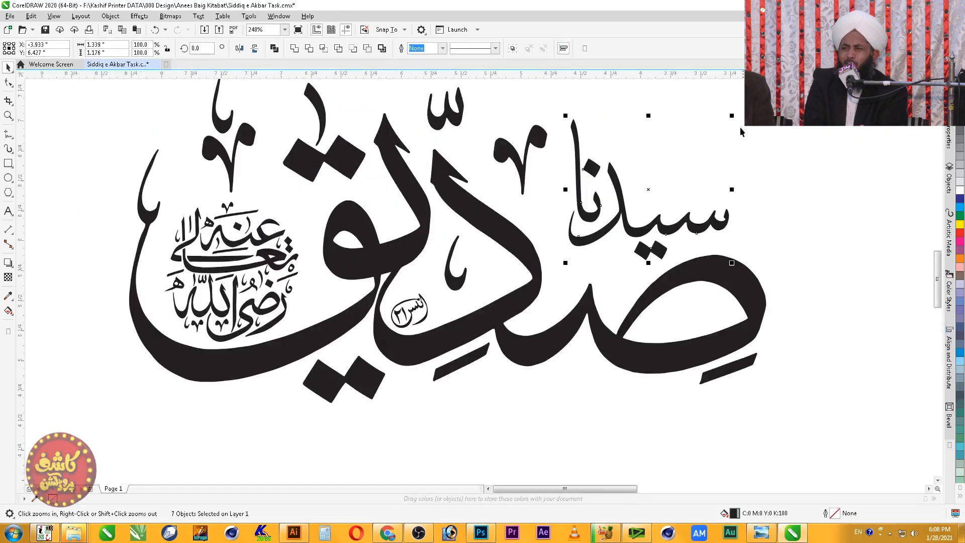
key("Escape")
scroll(800, 151, "down", 3)
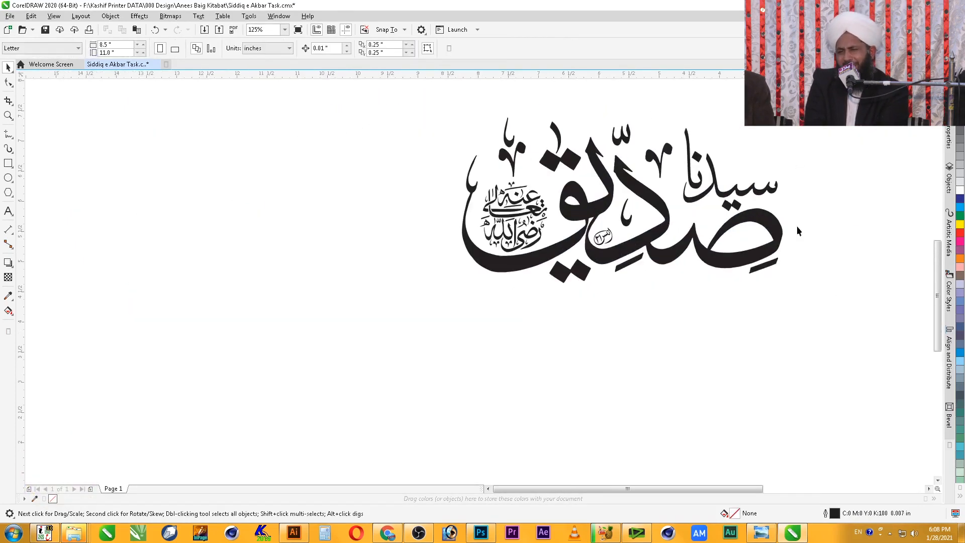
left_click_drag(366, 326, 364, 323)
mouse_move(537, 375)
left_mouse_down()
mouse_move(593, 353)
mouse_move(775, 180)
mouse_move(746, 213)
mouse_move(742, 199)
mouse_move(710, 215)
left_mouse_up()
left_click(775, 204)
double_click(748, 196)
key("space")
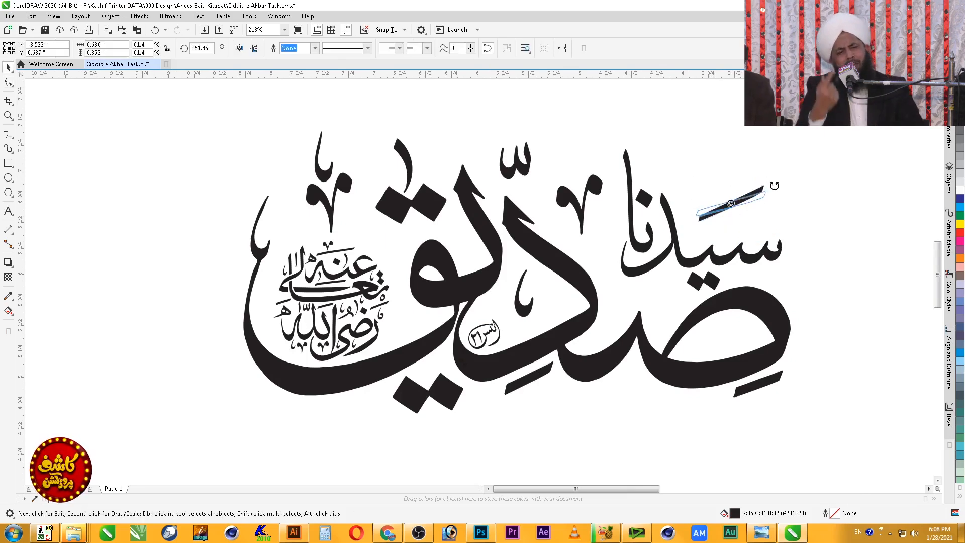
left_click(786, 203)
mouse_move(754, 199)
left_mouse_down()
mouse_move(772, 209)
mouse_move(775, 194)
mouse_move(762, 207)
left_mouse_up()
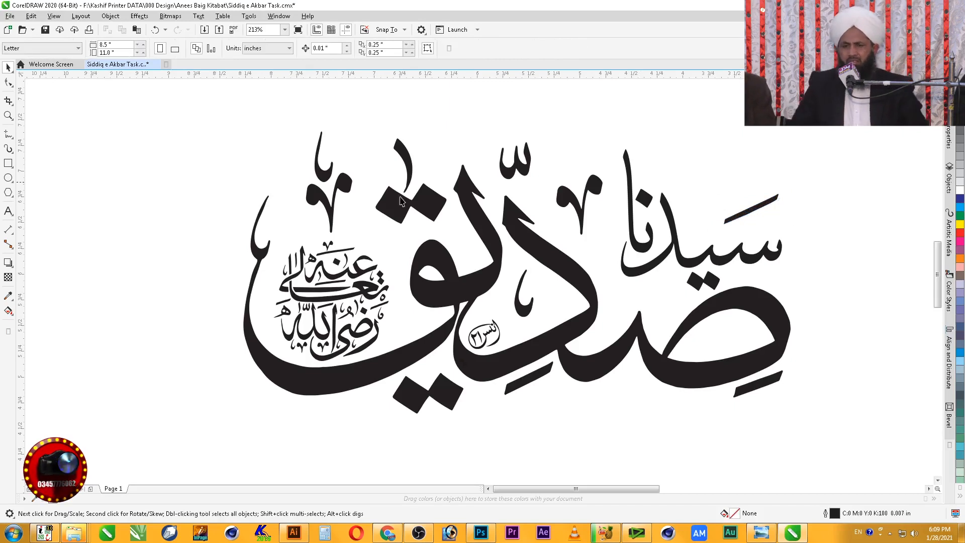
- Copy the shadda of صدیق onto the ی of سیدنا and scale the copy to 52.3 percent
left_click(524, 174)
left_click_drag(524, 173, 715, 224)
left_click_drag(726, 190, 715, 207)
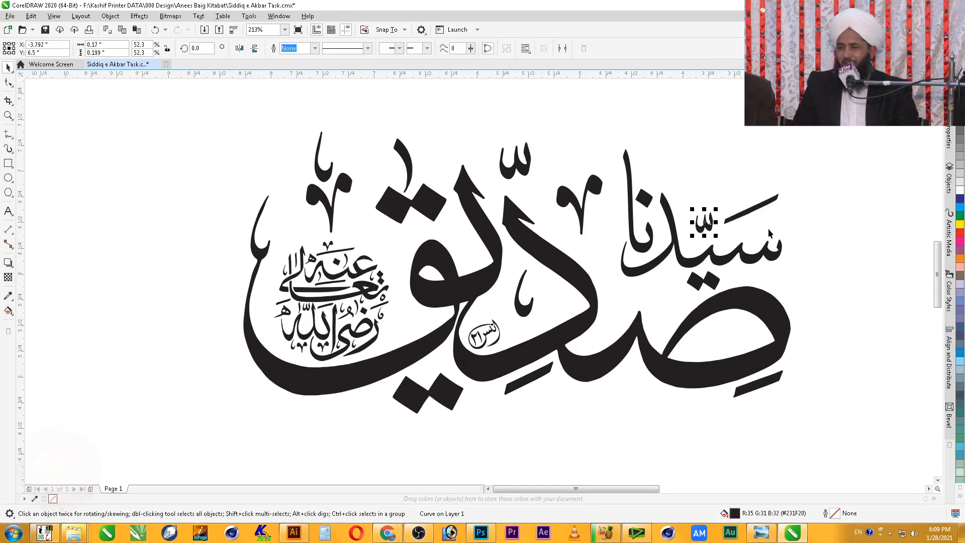
left_click(812, 149)
- Shorten the alif of نا in سیدنا by moving its upper nodes down
double_click(628, 182)
key("F2")
left_click_drag(560, 133, 661, 267)
mouse_move(501, 311)
left_mouse_down()
mouse_move(547, 331)
mouse_move(547, 344)
left_mouse_up()
left_click_drag(549, 189, 565, 153)
left_click_drag(542, 241, 542, 283)
key("space")
left_click(578, 216)
scroll(579, 217, "down", 2)
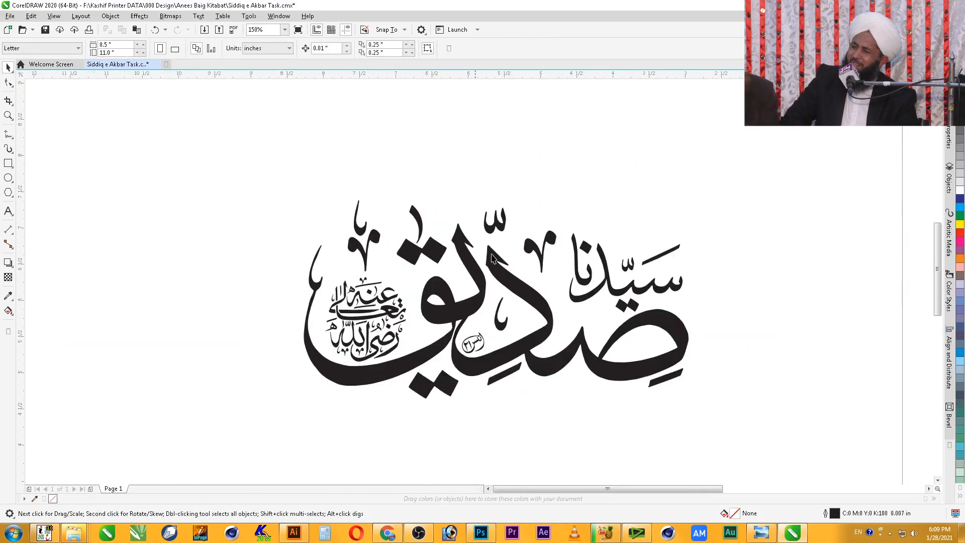
- Select all nine pieces of سیدنا with its marks and enlarge the word to about 1.71 inches wide
scroll(578, 267, "up", 3)
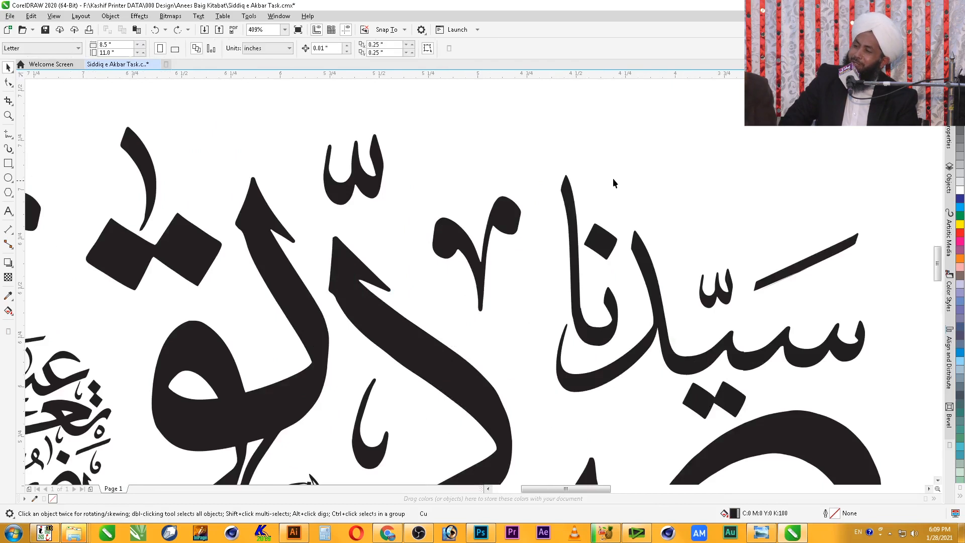
scroll(652, 190, "down", 1)
key("F2")
right_click(219, 155)
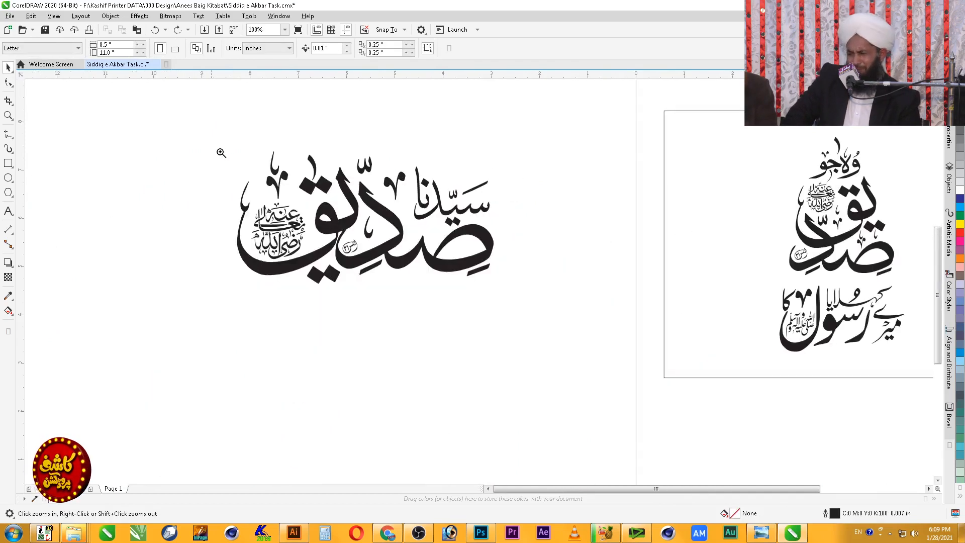
left_click_drag(590, 306, 613, 316)
key("space")
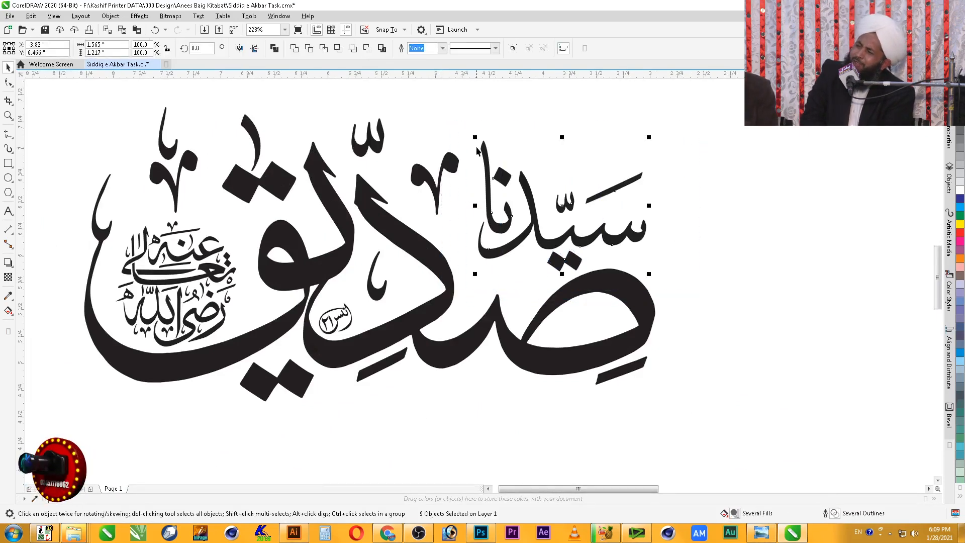
left_click_drag(475, 136, 459, 124)
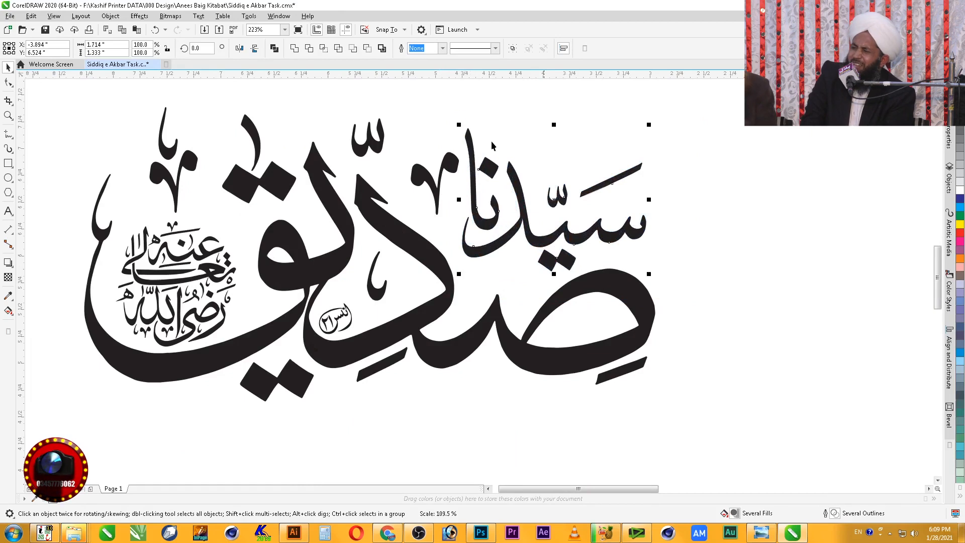
left_click(750, 189)
- Select every piece of the سیدنا صدیق arrangement and combine them into one curve
scroll(742, 201, "down", 1)
key("z")
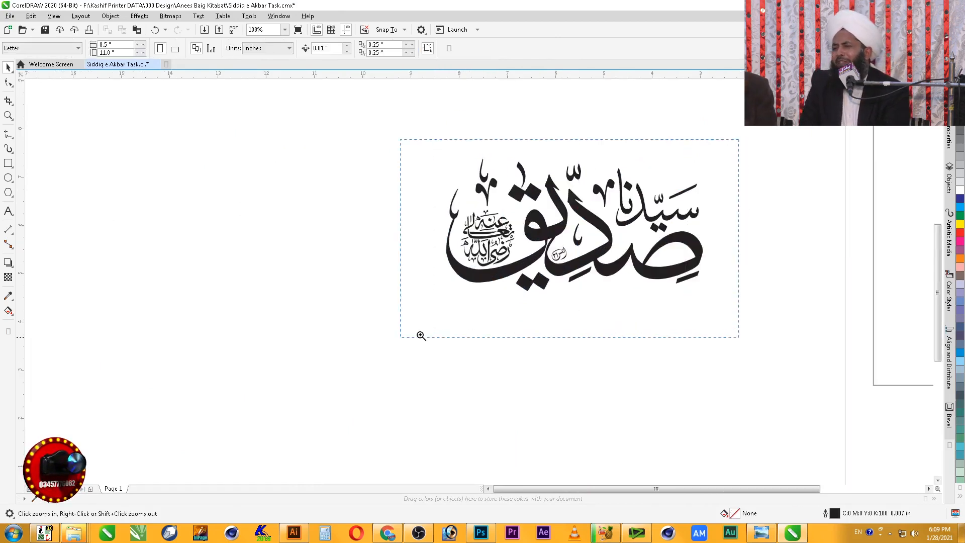
left_click_drag(421, 336, 421, 336)
key("space")
left_click_drag(824, 249, 811, 139)
scroll(723, 189, "down", 1)
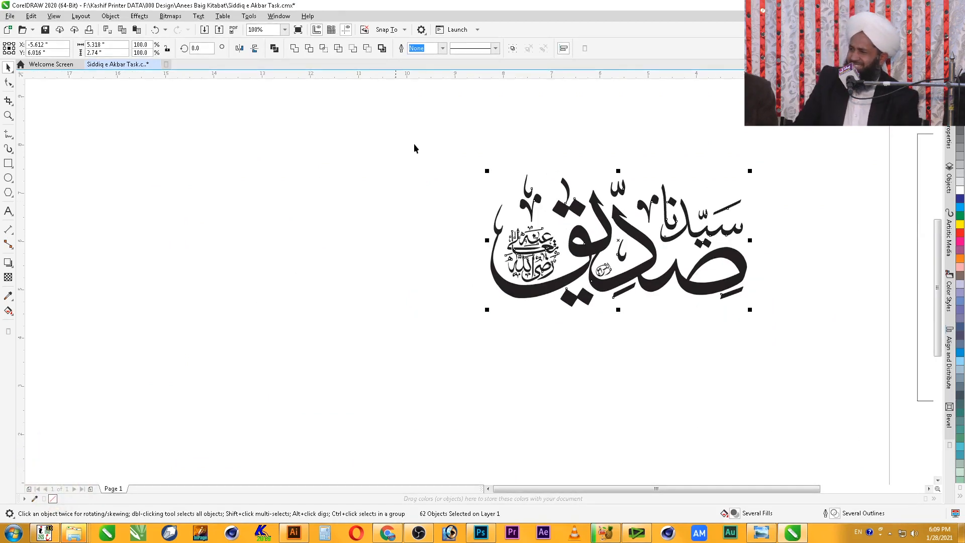
left_click(453, 153)
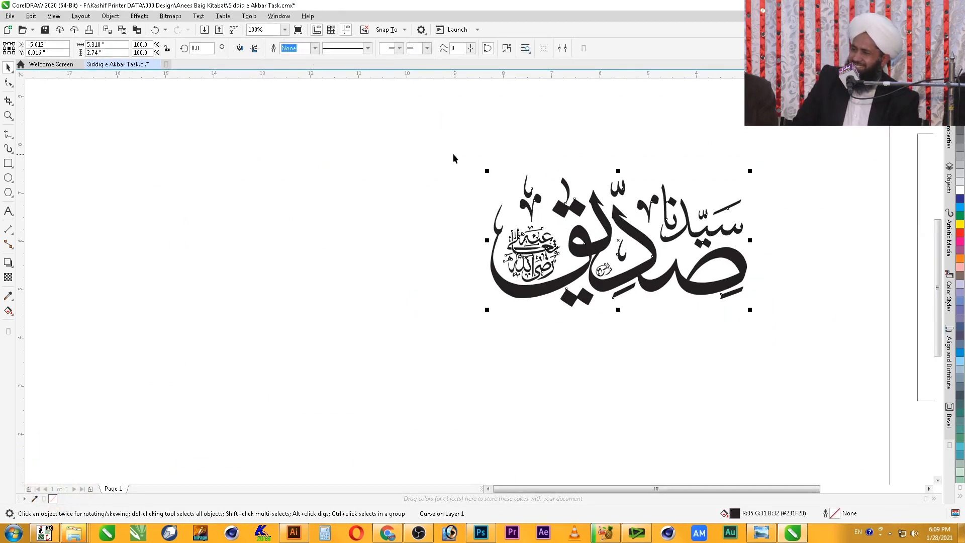
- Move the combined سیدنا صدیق calligraphy closer to the page edge and save the drawing
key("F4")
scroll(320, 300, "down", 3)
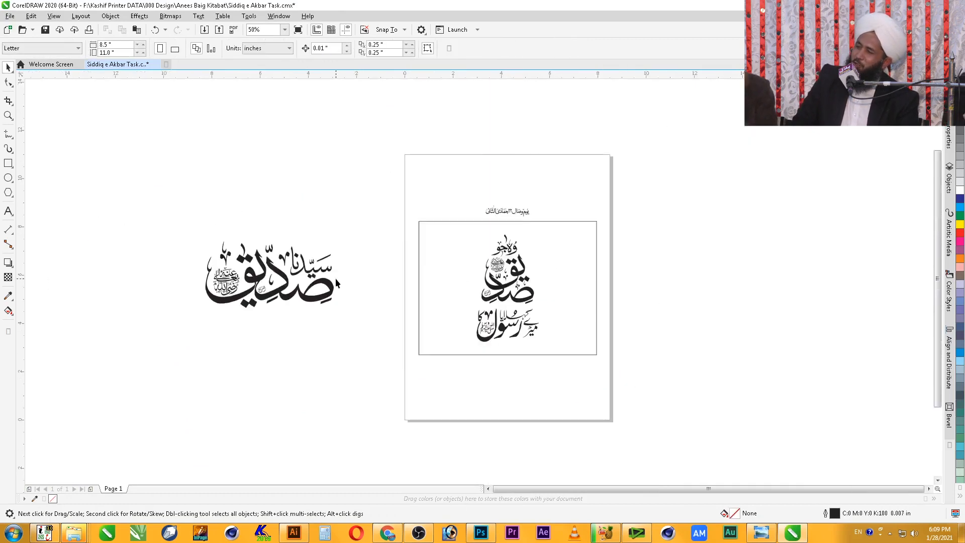
key("z")
scroll(669, 411, "up", 2)
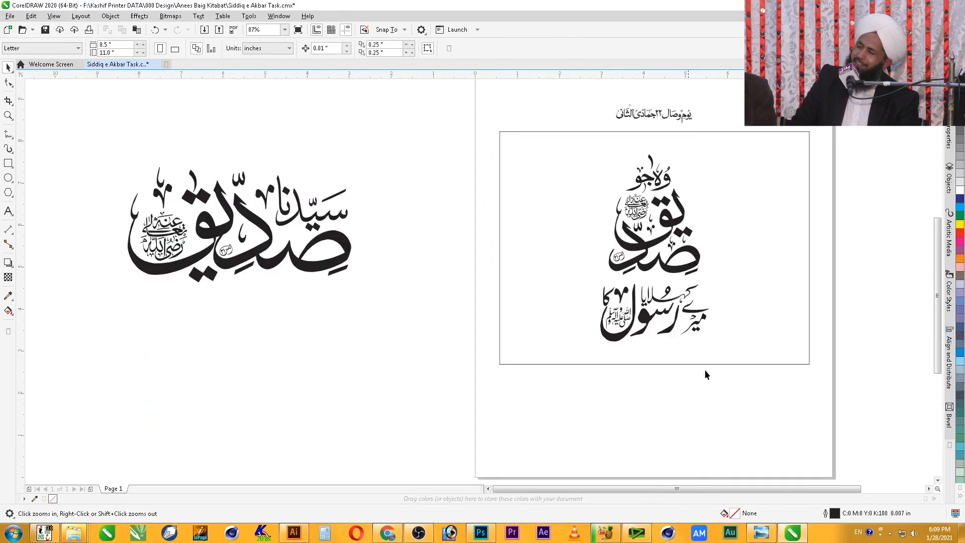
key("space")
left_click(346, 265)
left_click_drag(346, 265, 440, 265)
left_click(357, 380)
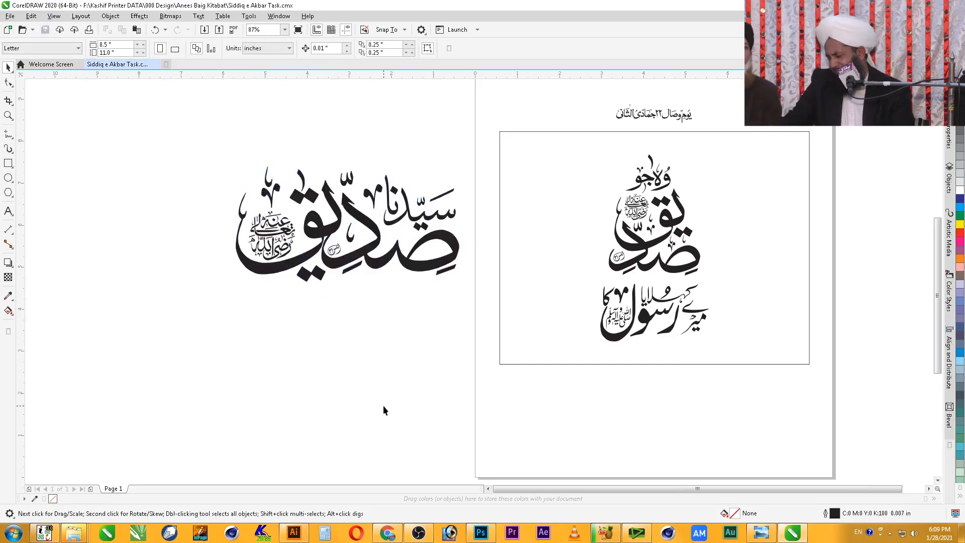
- Place the dark water texture bitmap over the calligraphy, resize it to about 5.64 by 2.79 inches and send it behind the lettering
left_click_drag(526, 302, 260, 288)
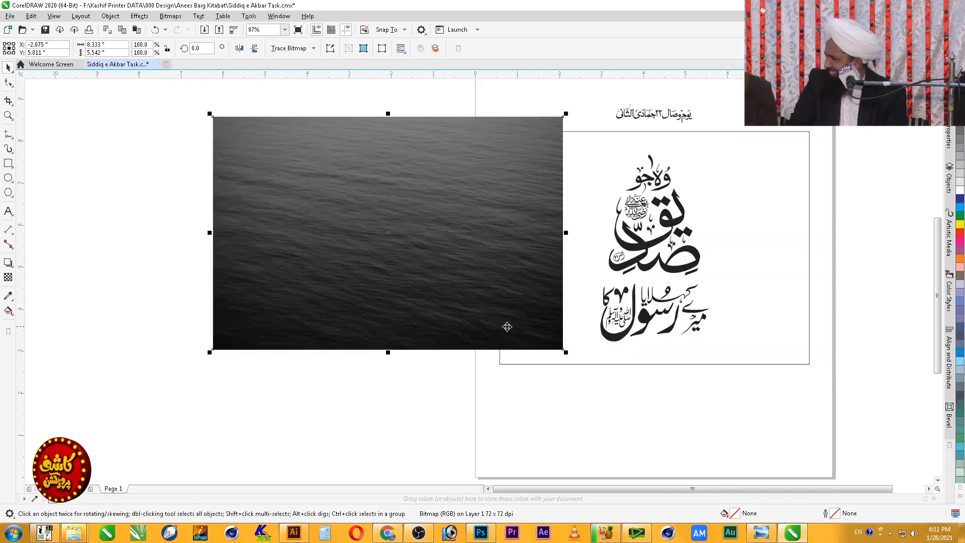
left_click_drag(569, 352, 475, 292)
left_click_drag(414, 259, 339, 247)
left_click_drag(404, 160, 478, 116)
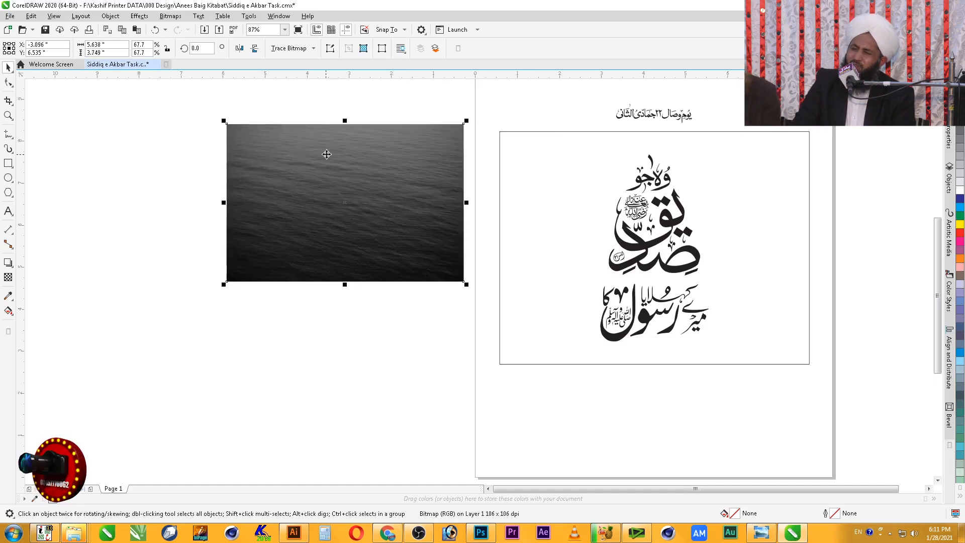
left_click_drag(347, 121, 351, 161)
key("shift+Page_Down")
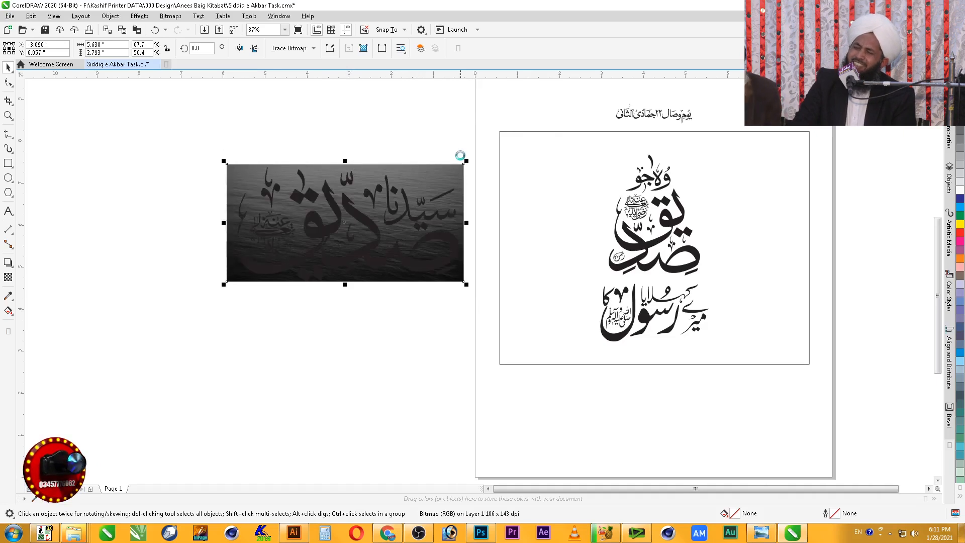
- PowerClip the water texture bitmap inside the combined سیدنا صدیق curve
left_click(451, 219)
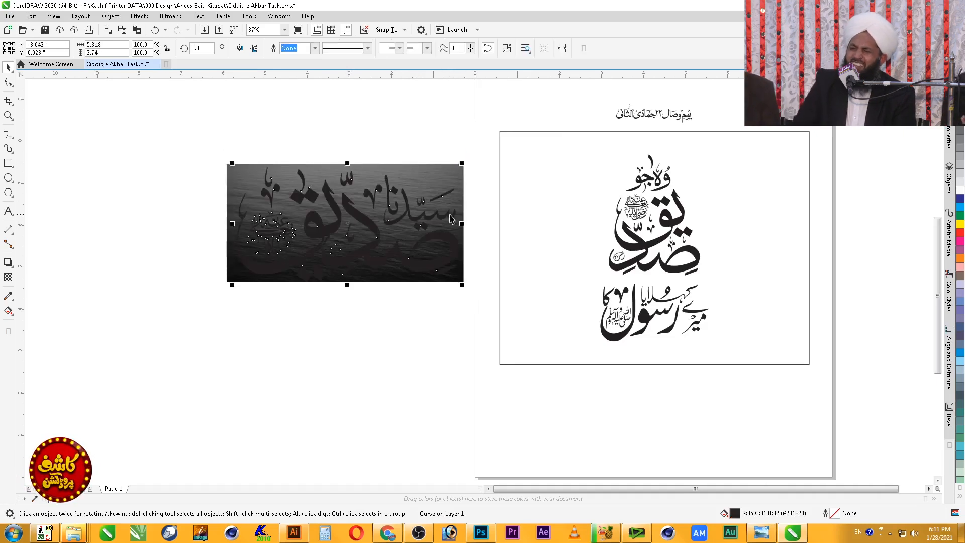
left_click(432, 179)
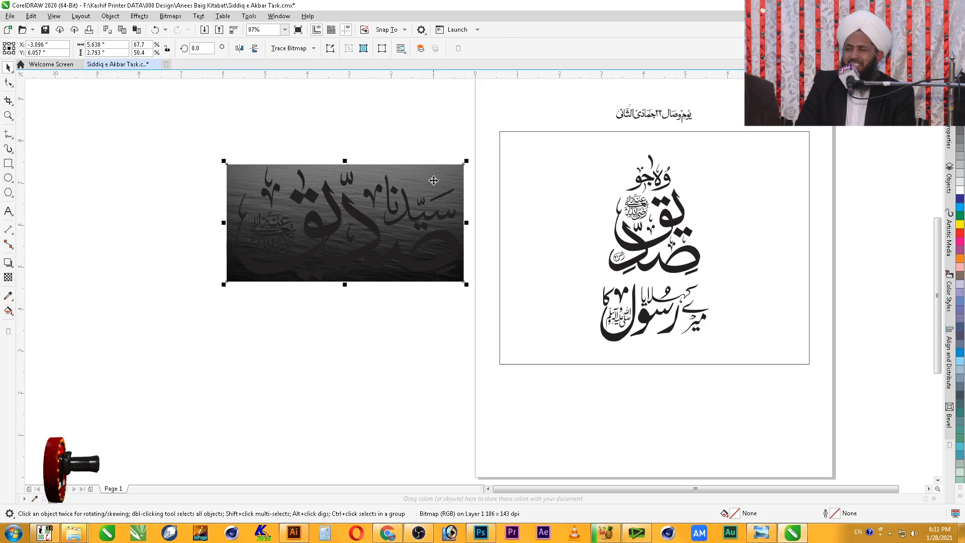
key("alt+c")
key("w")
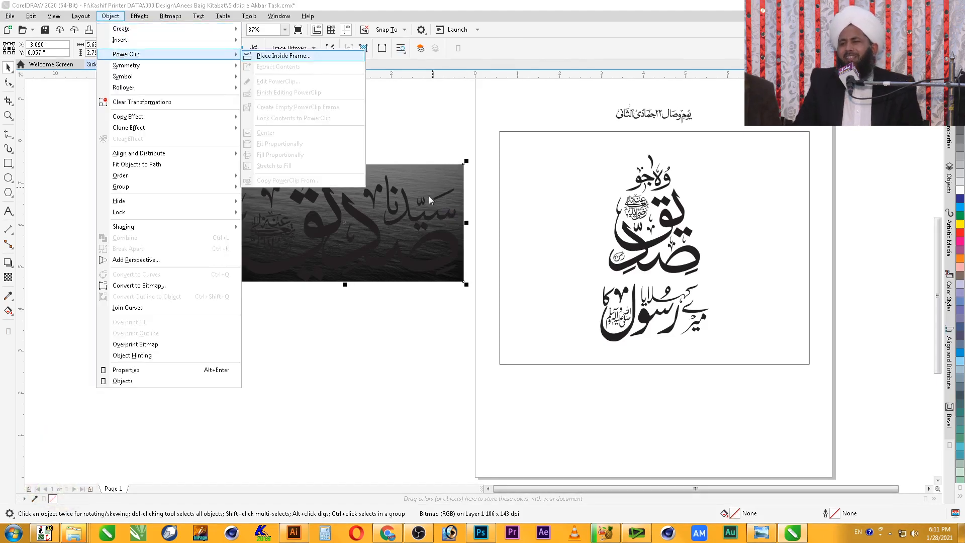
key("p")
- Delete the nodes of the small circled signature inside the د of the textured calligraphy
key("z")
left_click_drag(189, 133, 551, 355)
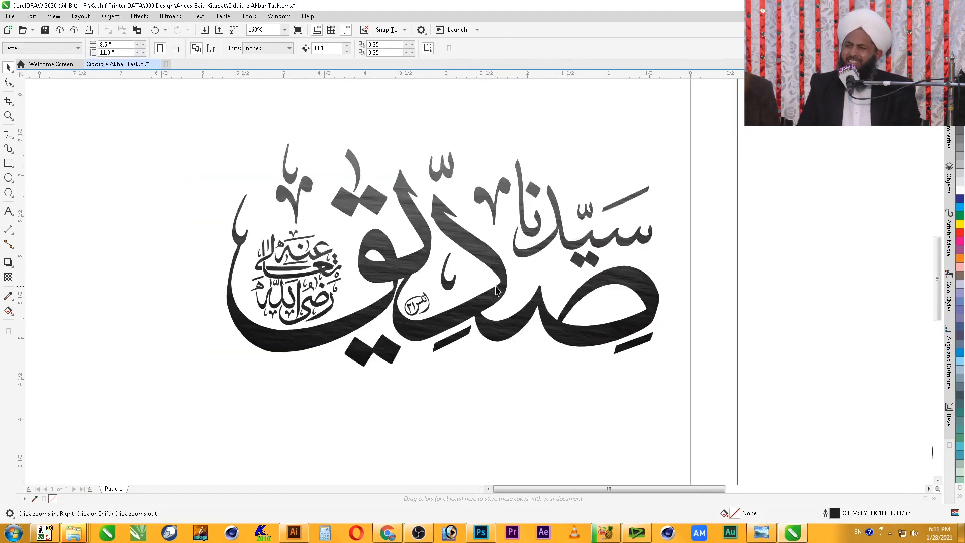
key("space")
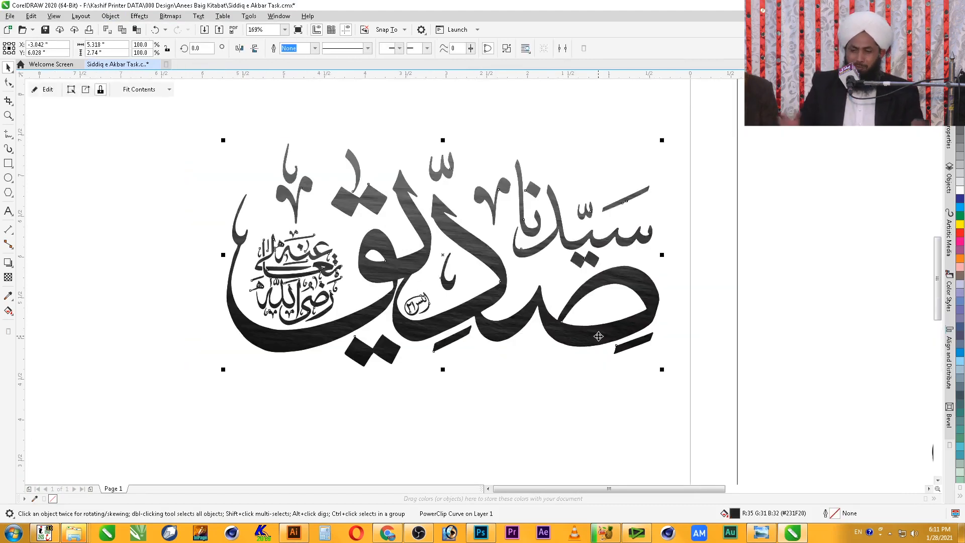
key("z")
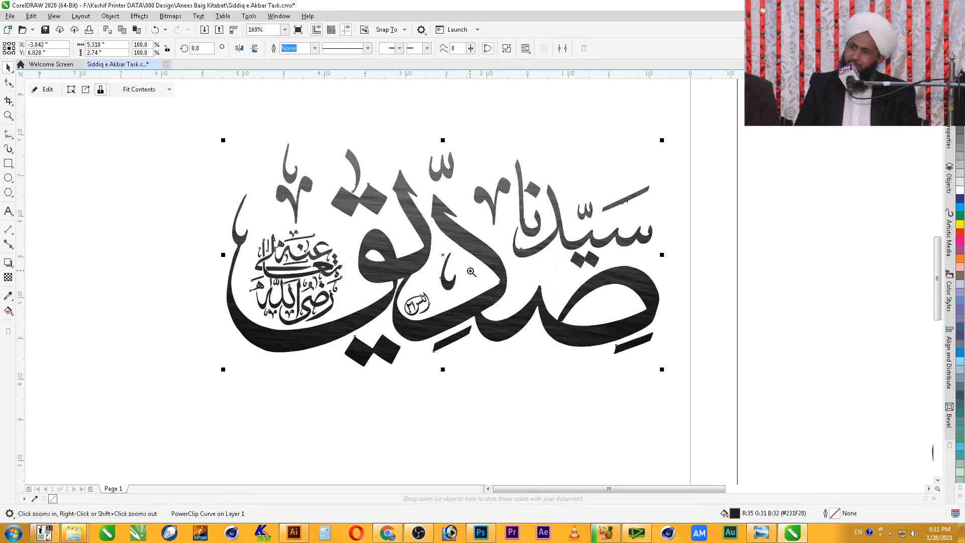
left_click_drag(376, 274, 470, 347)
key("space")
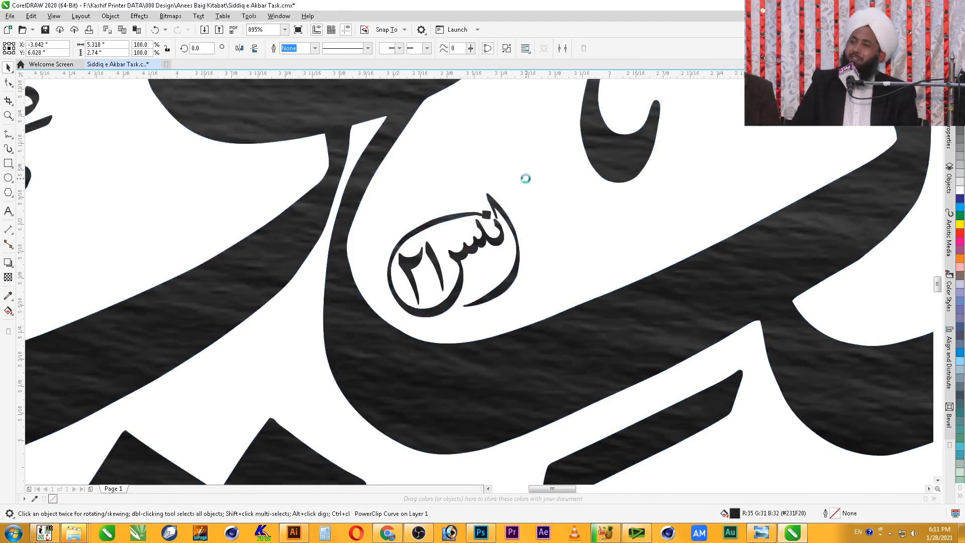
left_click_drag(525, 178, 457, 305)
key("F10")
left_click_drag(405, 321, 382, 326)
key("Delete")
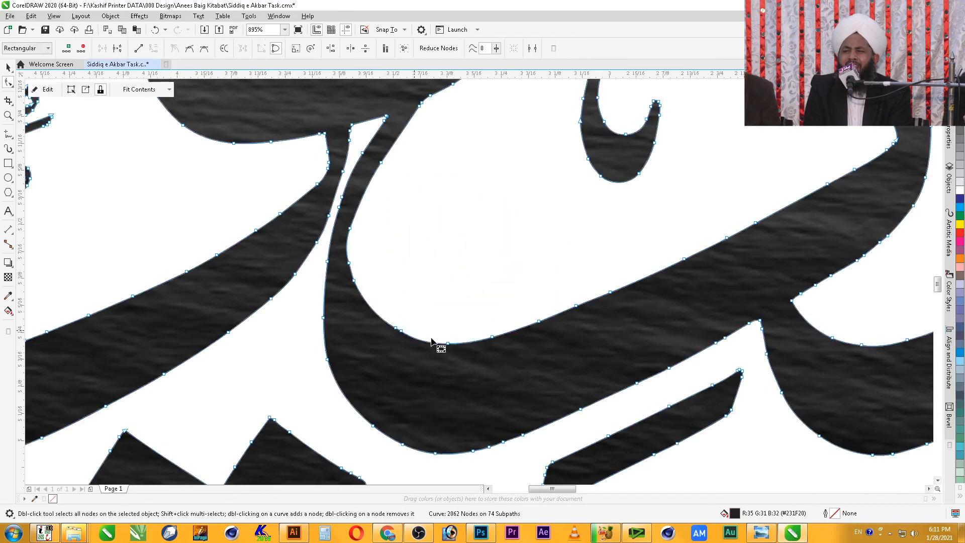
- Rotate the textured calligraphy by 14.619 degrees, move it away from the page and scale it to 70.8 percent
key("space")
scroll(509, 276, "down", 4)
key("F2")
left_click_drag(424, 193, 797, 356)
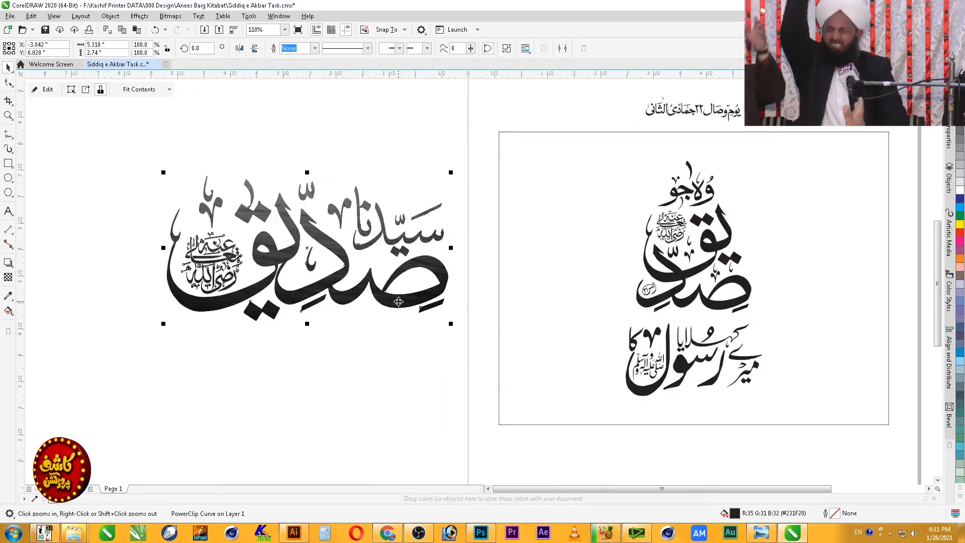
left_click(398, 302)
left_click_drag(426, 296, 361, 240)
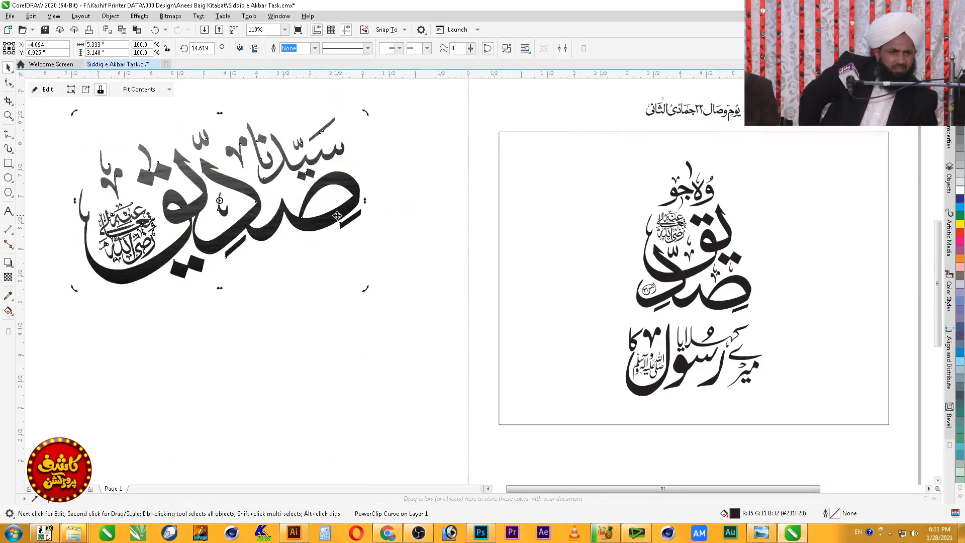
left_click_drag(300, 268, 277, 266)
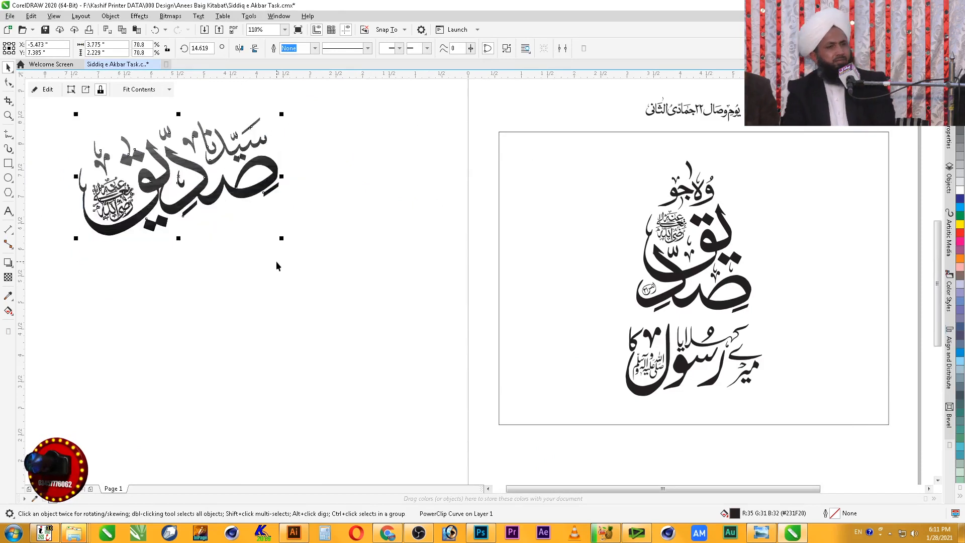
- Edit the PowerClip contents, rotate the water texture bitmap to 194.619 degrees and finish editing
double_click(255, 191)
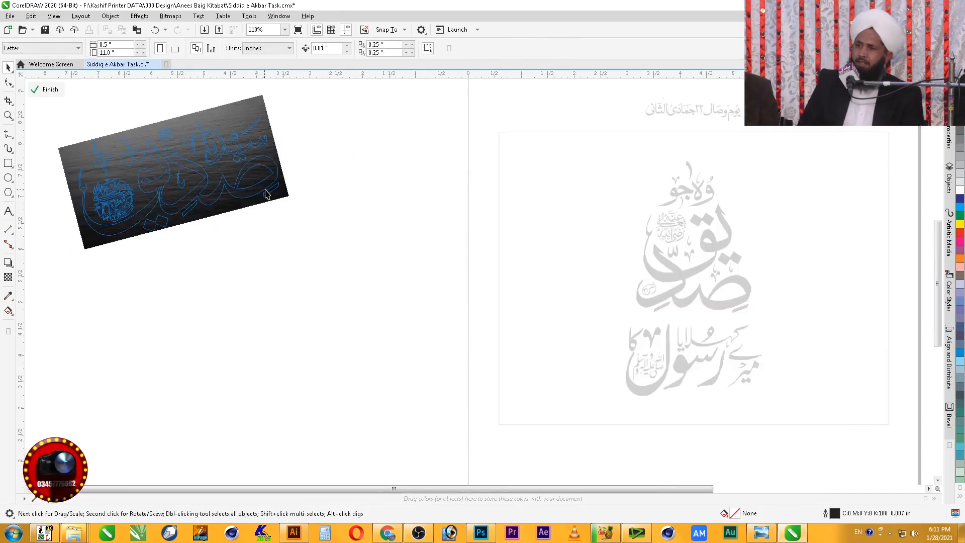
left_click(272, 191)
left_click(276, 190)
left_click_drag(297, 254, 95, 133)
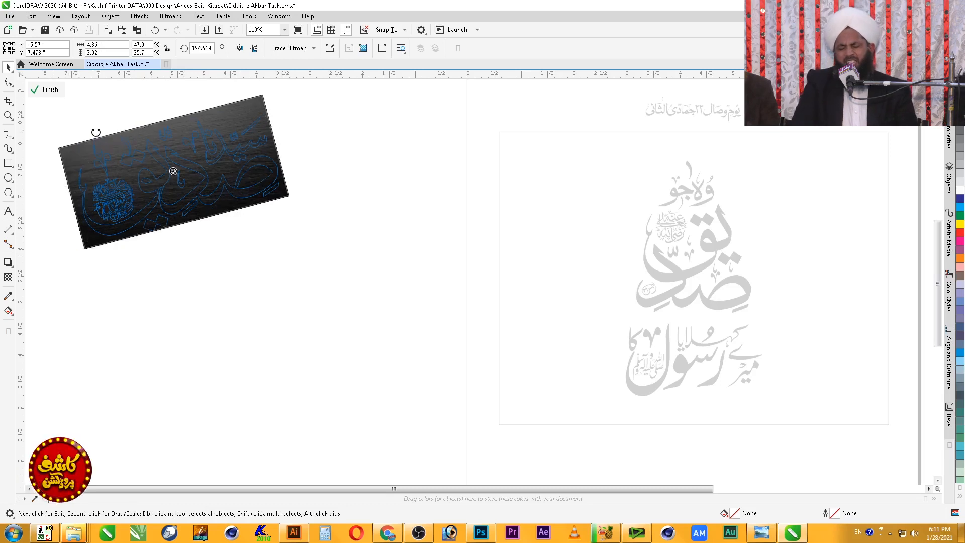
left_click(355, 196, "ctrl")
left_click(351, 207)
- Try placing an offset duplicate of the tilted textured calligraphy over the original, and undo it
left_click(251, 191)
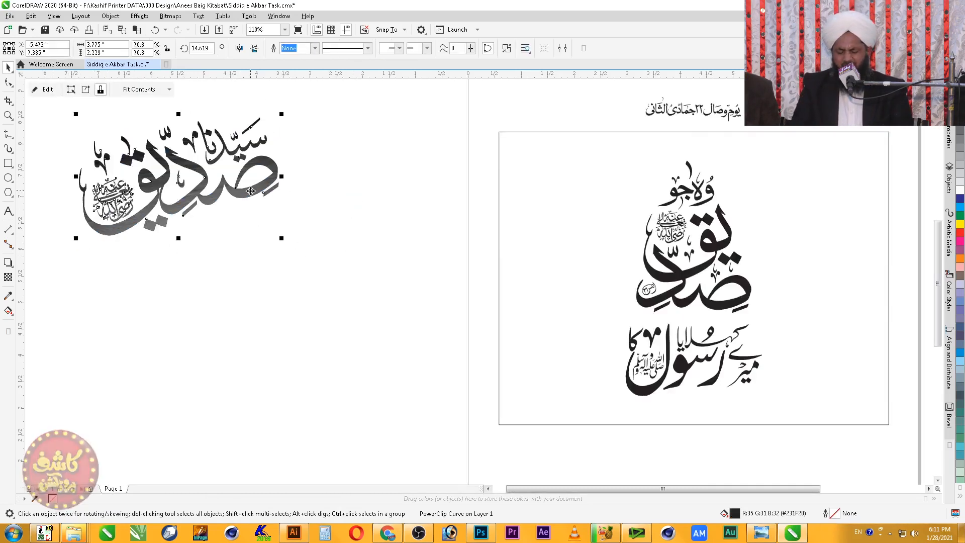
left_click_drag(251, 191, 294, 217)
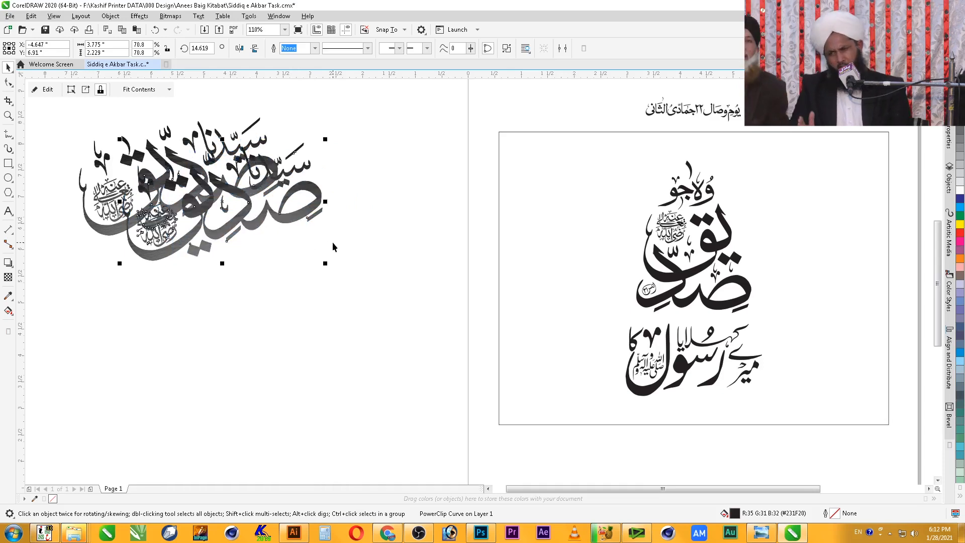
key("ctrl+d")
key("ctrl+z")
key("ctrl+z")
key("ctrl+z")
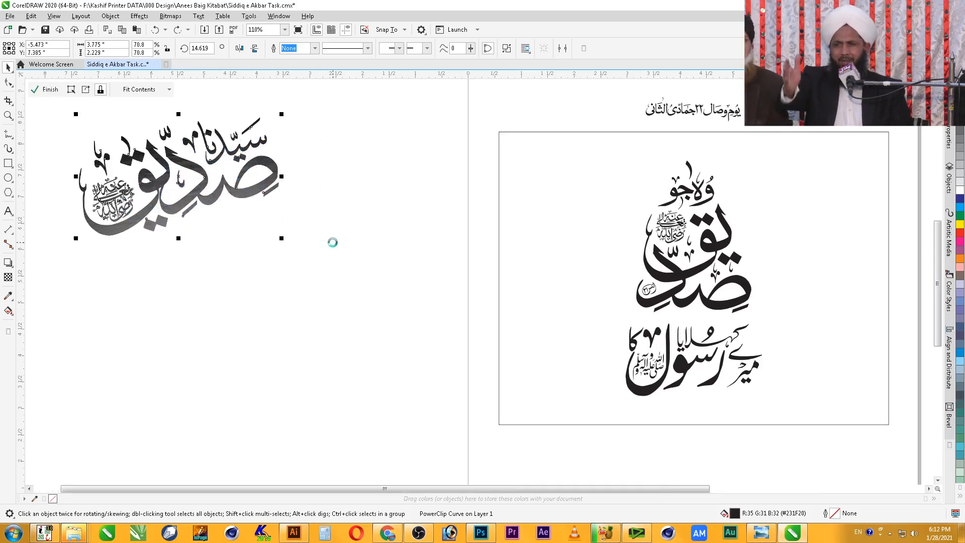
- Duplicate the tilted textured calligraphy at an overlapping offset and repeat the duplication to form a diagonal row of four copies
left_click(342, 179)
left_click_drag(267, 184, 308, 284)
right_click(308, 283)
key("ctrl+r")
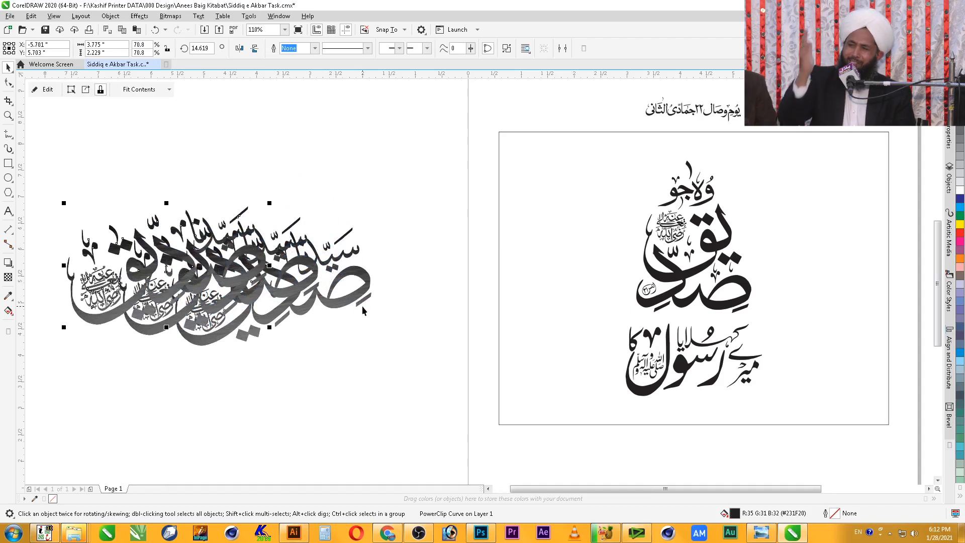
key("ctrl+r")
- Duplicate the row of calligraphy copies upward, then duplicate the resulting rows again to build a dense block of 16 overlapping copies
left_click_drag(405, 155, 120, 373)
left_click_drag(277, 341, 271, 282)
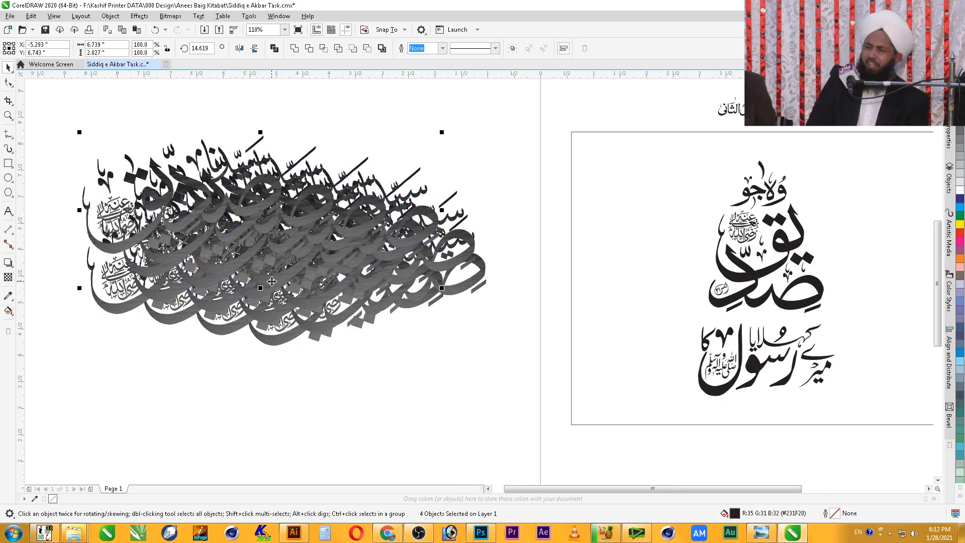
left_click_drag(491, 116, 56, 385)
left_click_drag(337, 201, 318, 155)
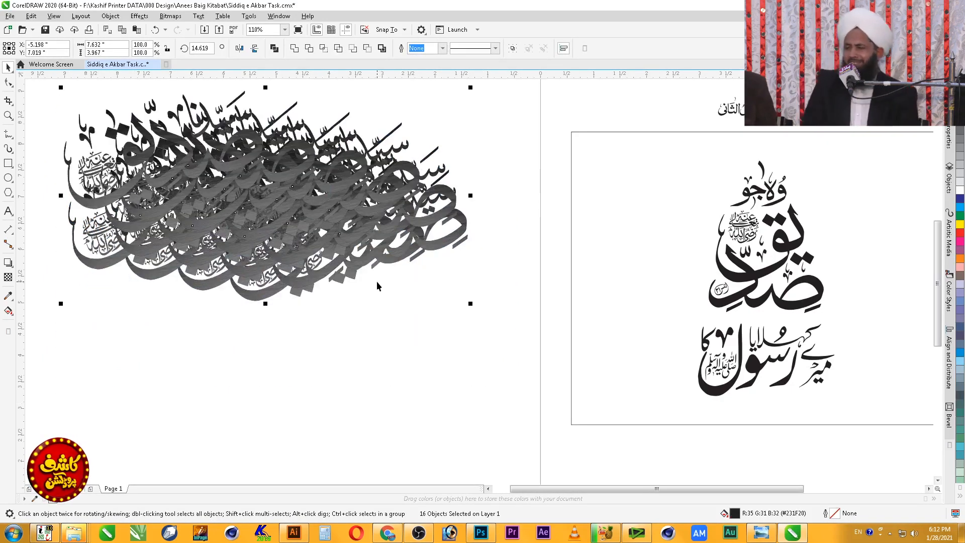
- Apply a drop shadow to the 16 calligraphy copies with feathering 4 and opacity 100
left_click(8, 262)
left_click_drag(265, 196, 311, 276)
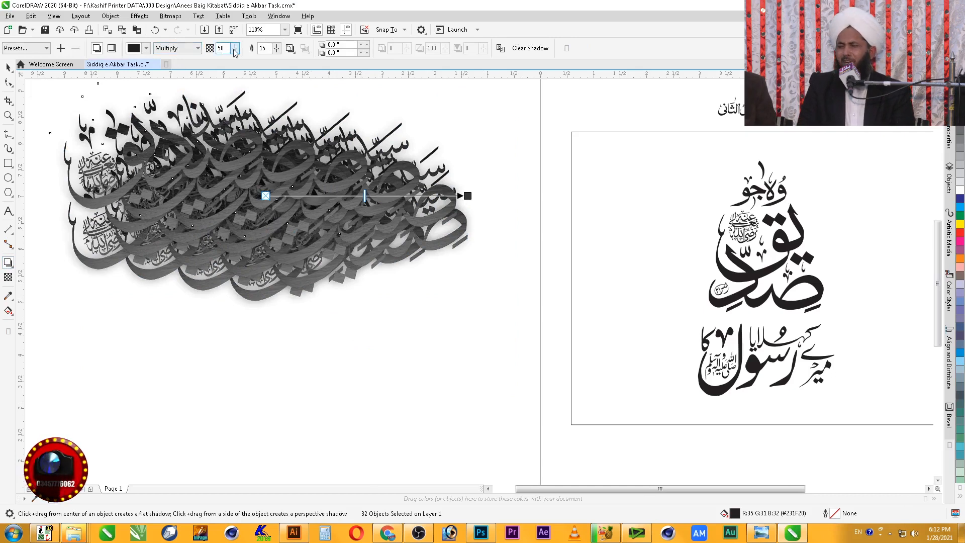
double_click(263, 48)
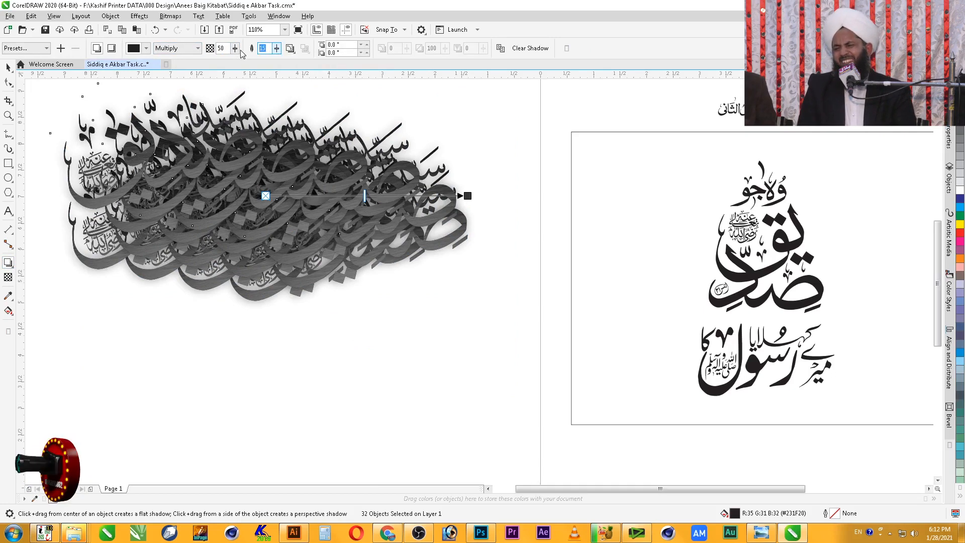
type("4")
key("Tab")
type("100")
key("Return")
- Set the drop shadow's merge mode to Normal and its colour to black, CMYK 75, 68, 65, 90
left_click(170, 51)
left_click(186, 60)
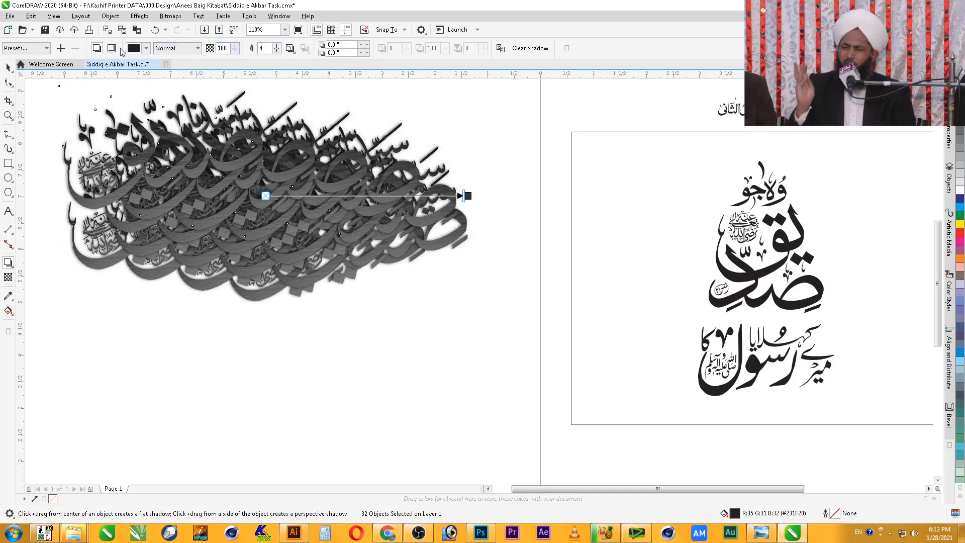
left_click(140, 49)
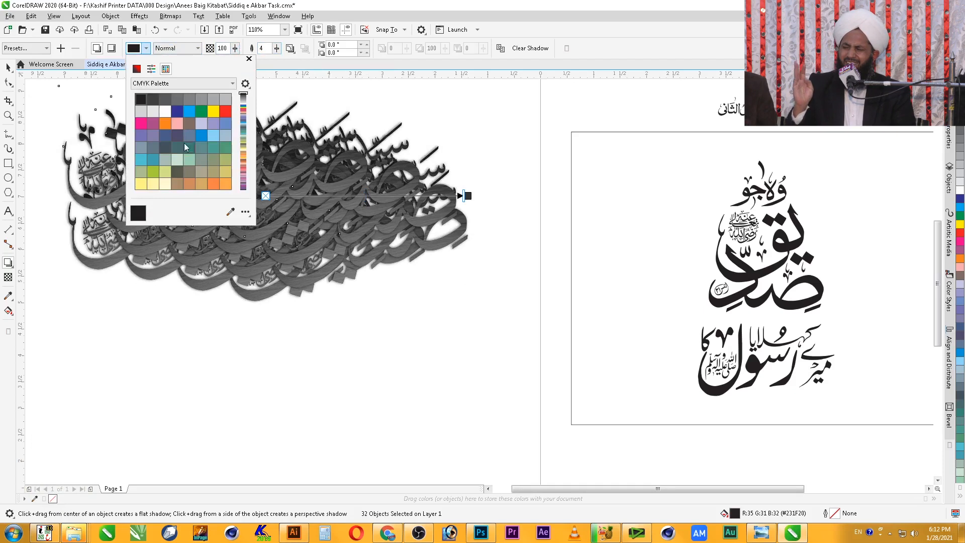
left_click(136, 69)
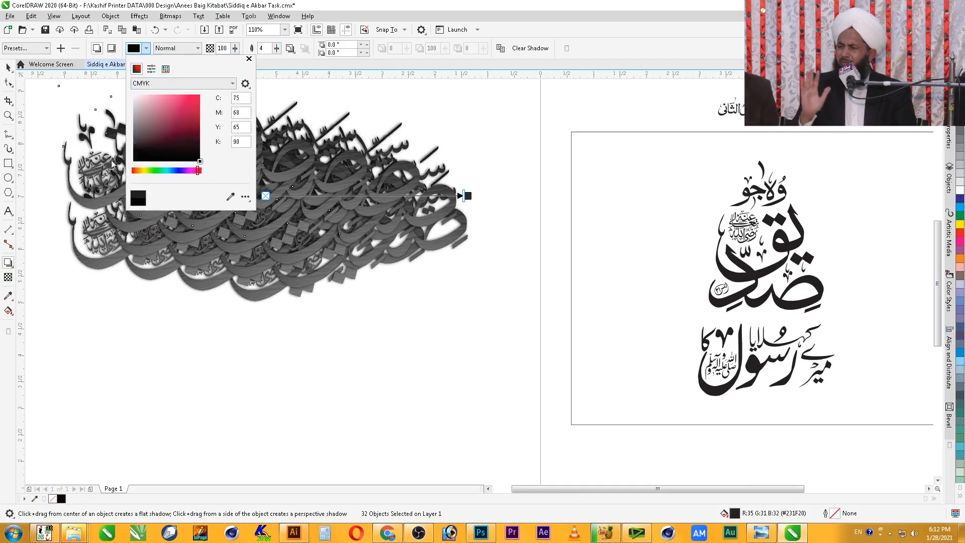
left_click(9, 69)
left_click(7, 69)
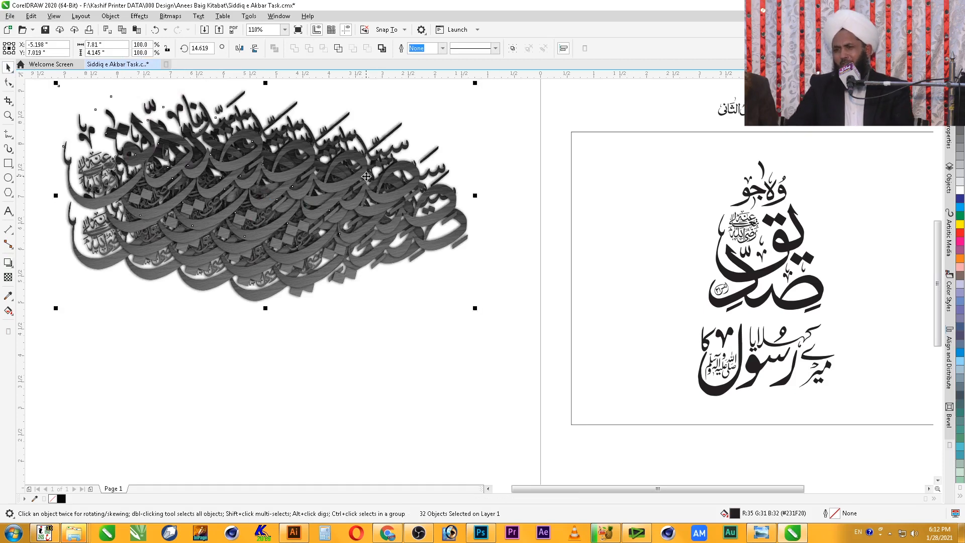
- Try placing a duplicate of the shadowed calligraphy block below itself and grouping the block, and undo both
left_click_drag(366, 176, 349, 256)
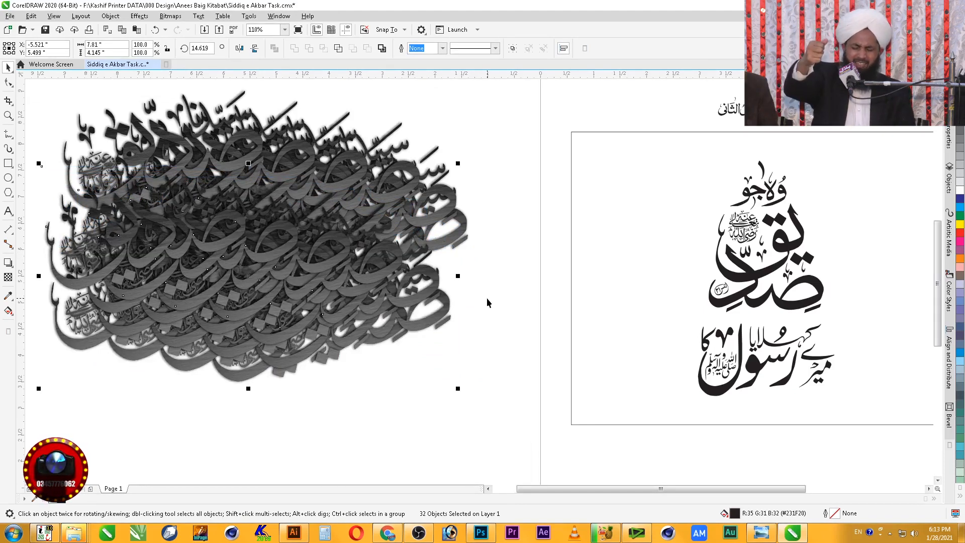
key("ctrl+z")
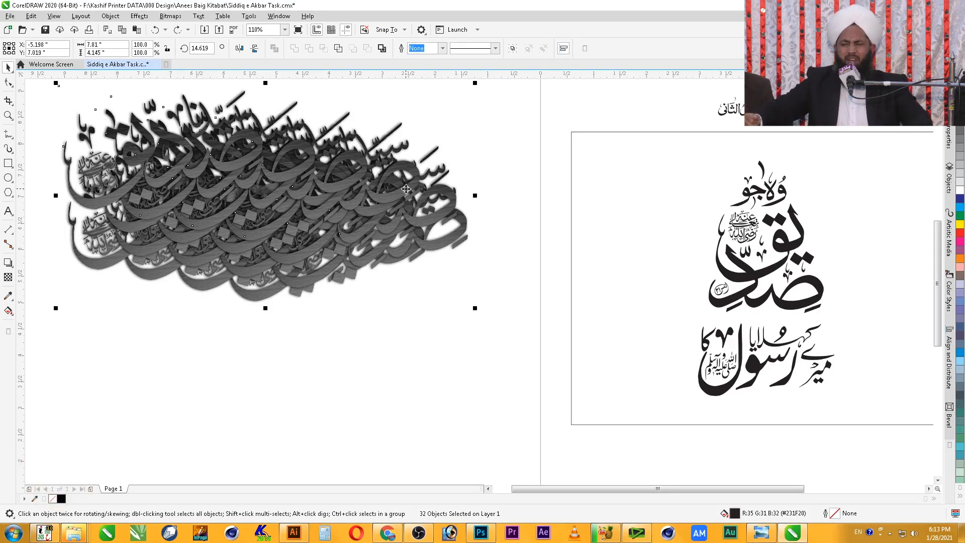
key("ctrl+g")
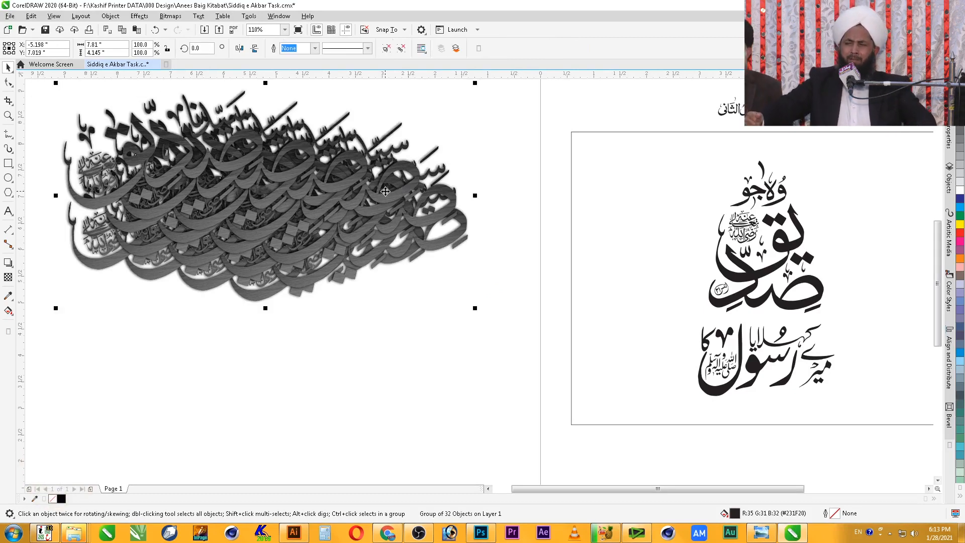
key("ctrl+x")
key("ctrl+z")
- Duplicate the shadowed calligraphy block downward, then duplicate both blocks below them to form a tall overlapping pattern beside the page
left_click_drag(390, 187, 363, 288)
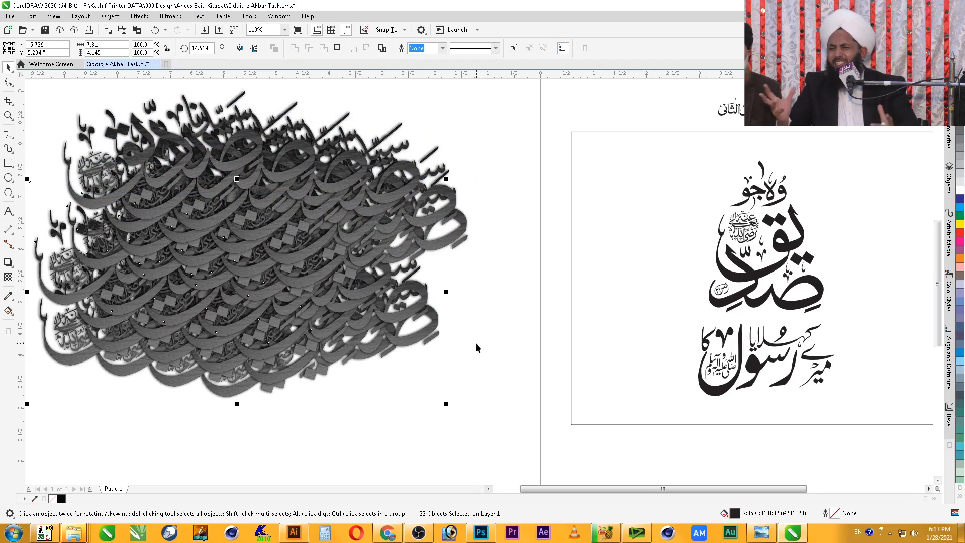
scroll(476, 343, "down", 3)
left_click_drag(488, 206, 429, 360)
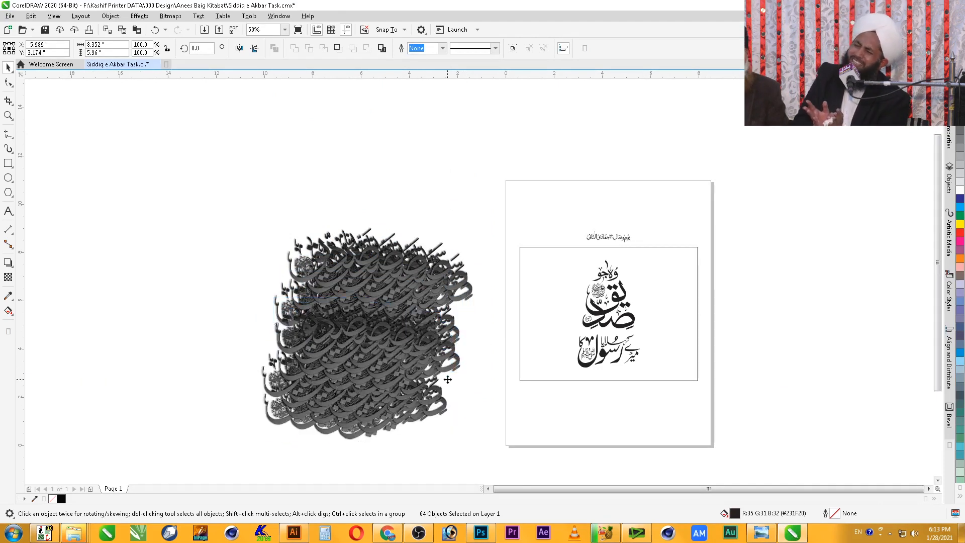
left_click_drag(404, 396, 404, 408)
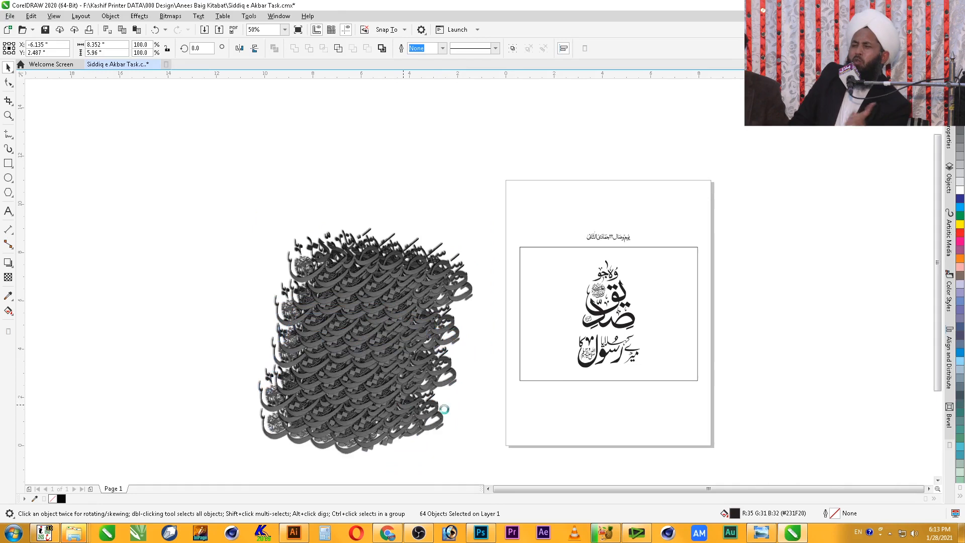
left_click_drag(493, 228, 195, 470)
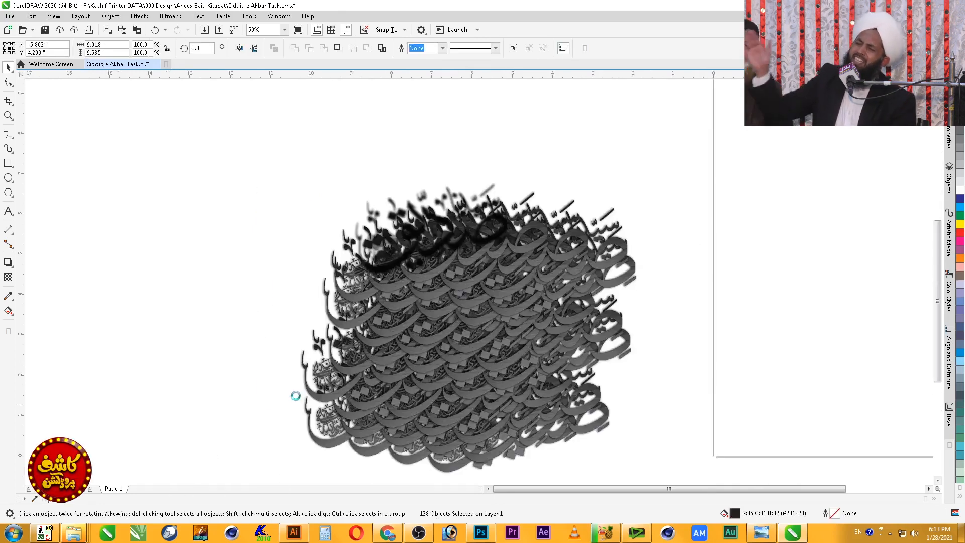
scroll(293, 394, "up", 2)
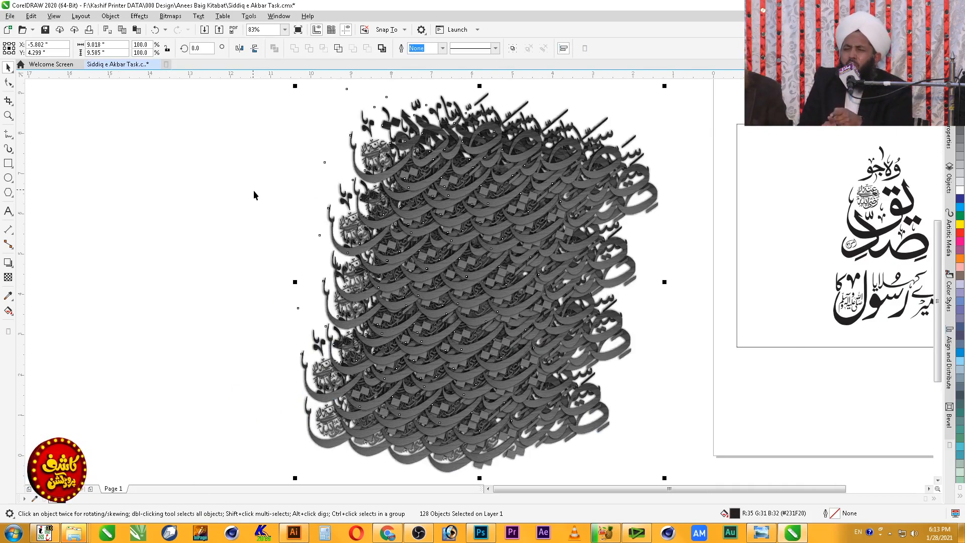
left_click(234, 191)
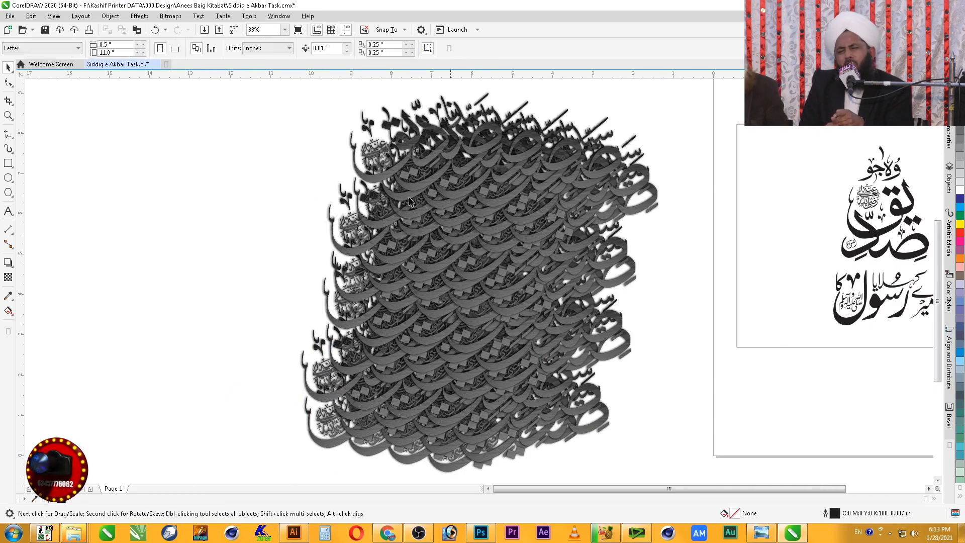
- Select every calligraphy copy in the tall pattern and set the drop shadow feathering to 6
left_click(497, 185)
key("ctrl+z")
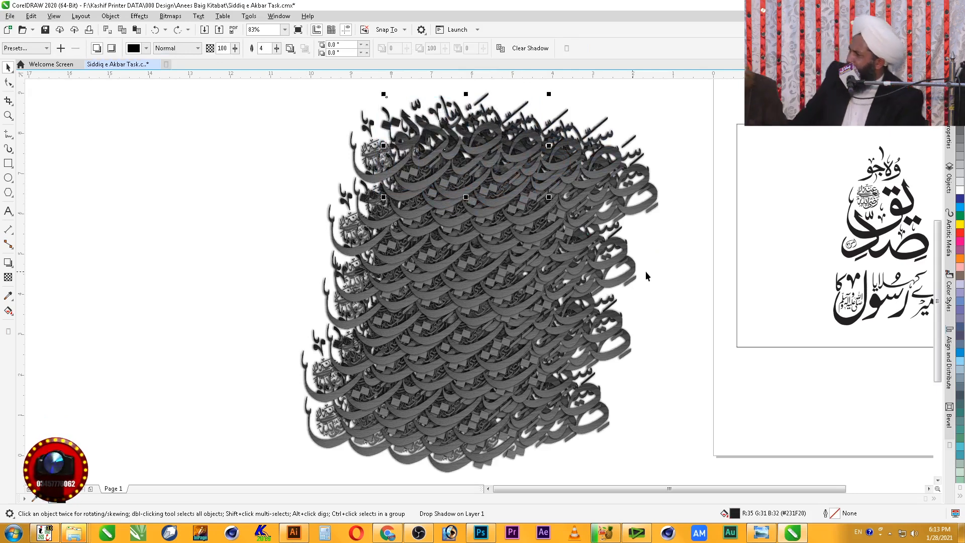
left_click_drag(688, 131, 299, 475)
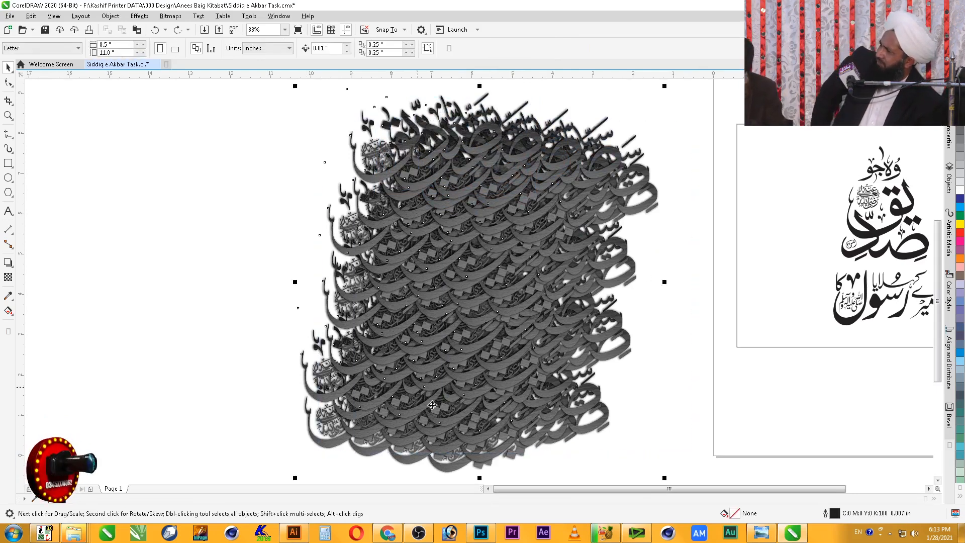
left_click(12, 262)
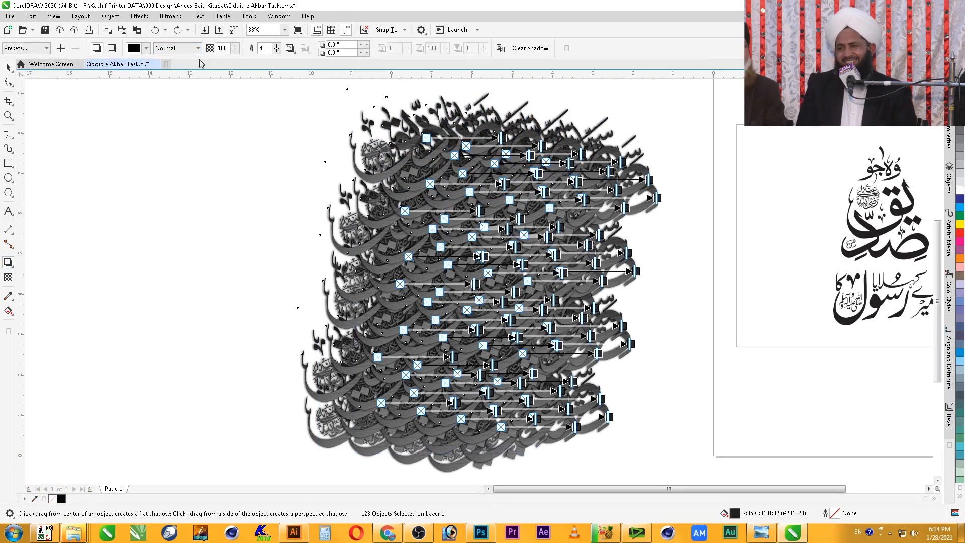
left_click_drag(268, 47, 253, 47)
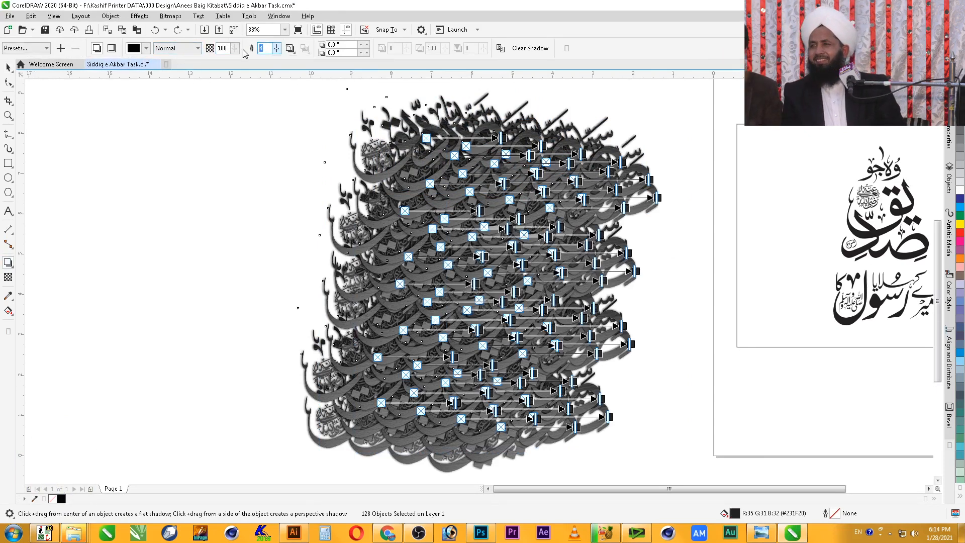
type("6")
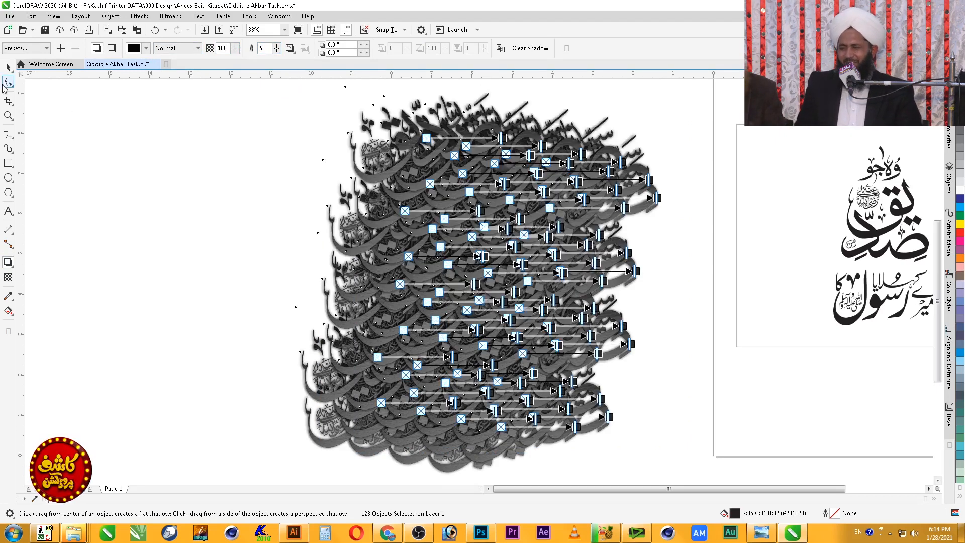
left_click(8, 66)
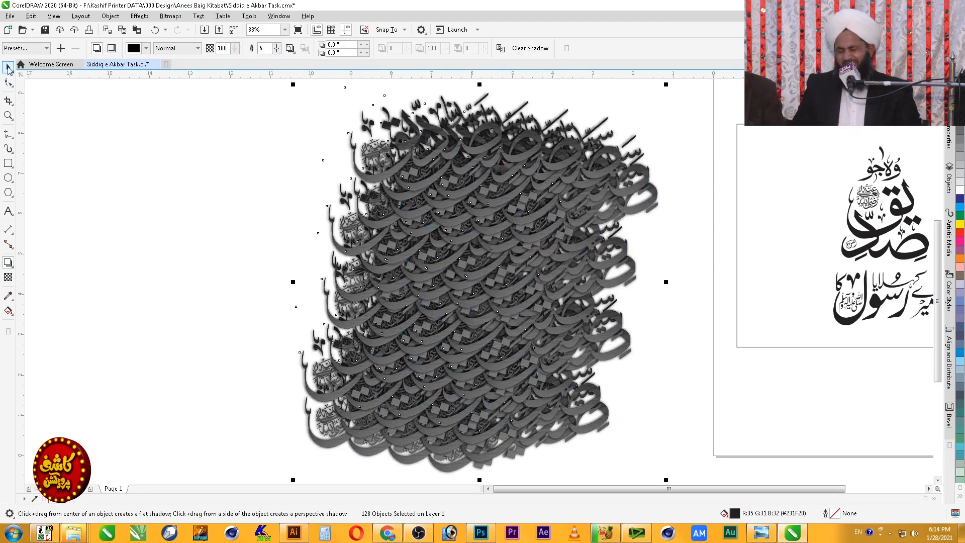
left_click(149, 146)
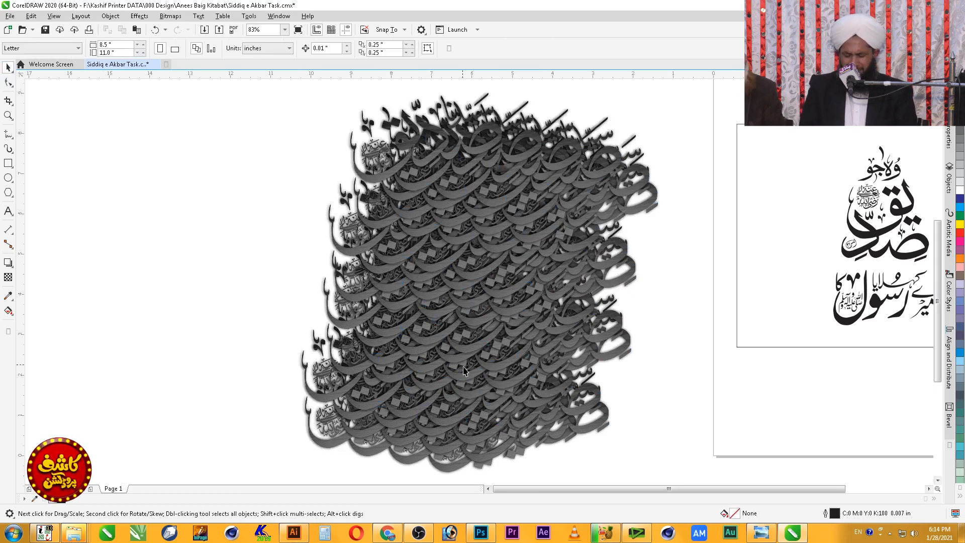
left_click(484, 412)
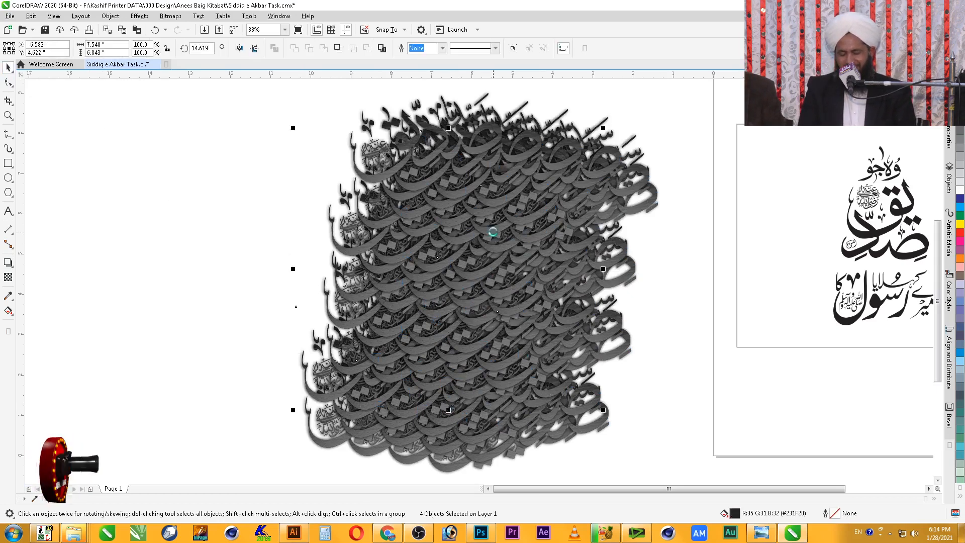
left_click(543, 178, "shift")
key("Delete")
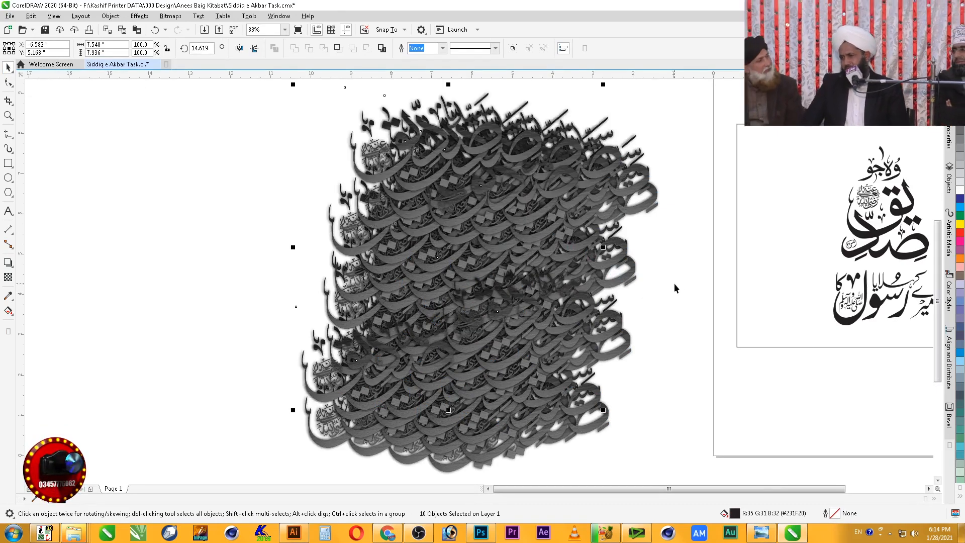
left_click(692, 292)
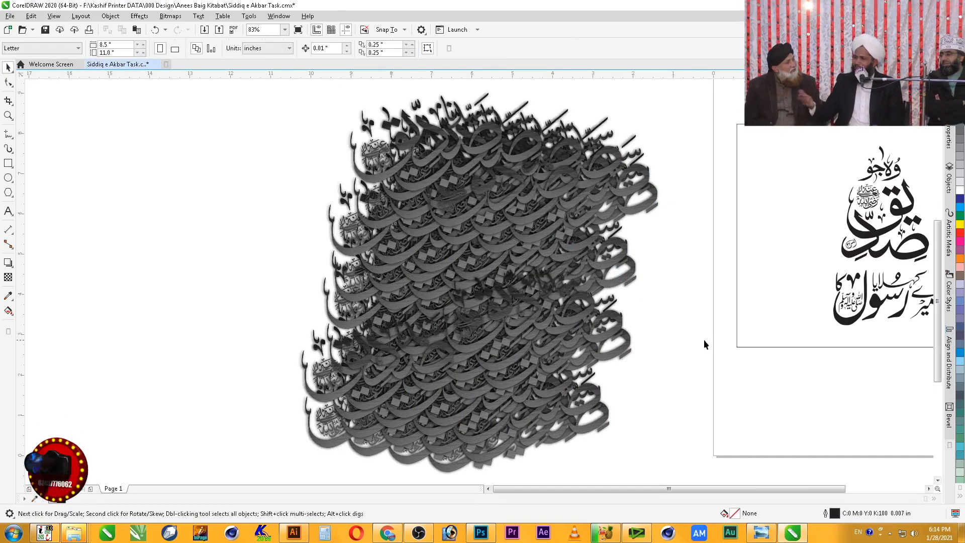
key("ctrl+z")
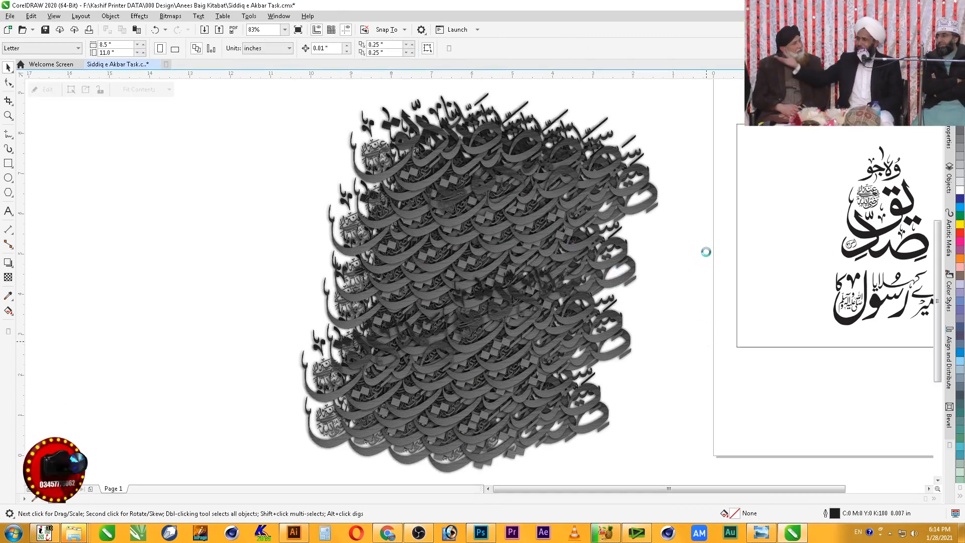
- Select the whole calligraphy pattern with its shadows and group it into one object
left_click(681, 113)
left_click_drag(681, 112, 327, 460)
key("z")
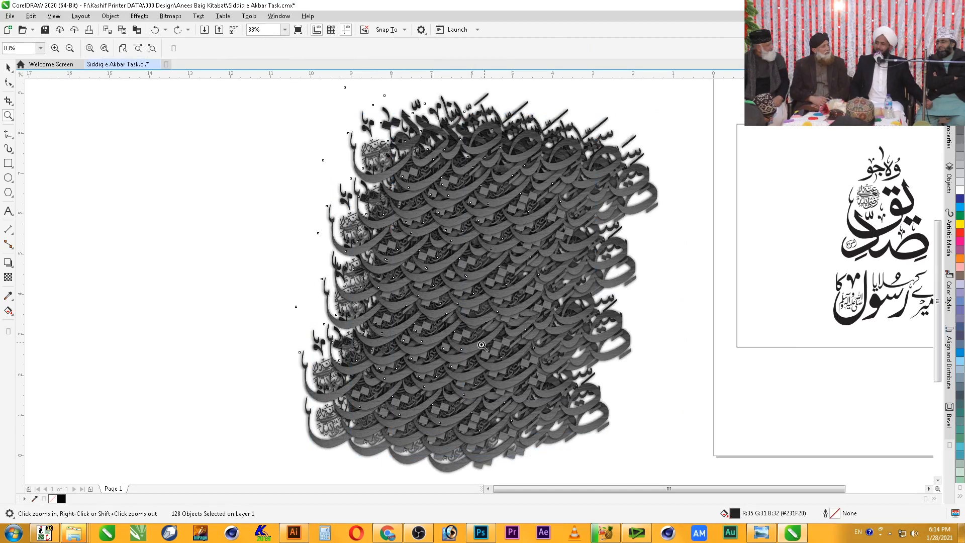
left_click(485, 353)
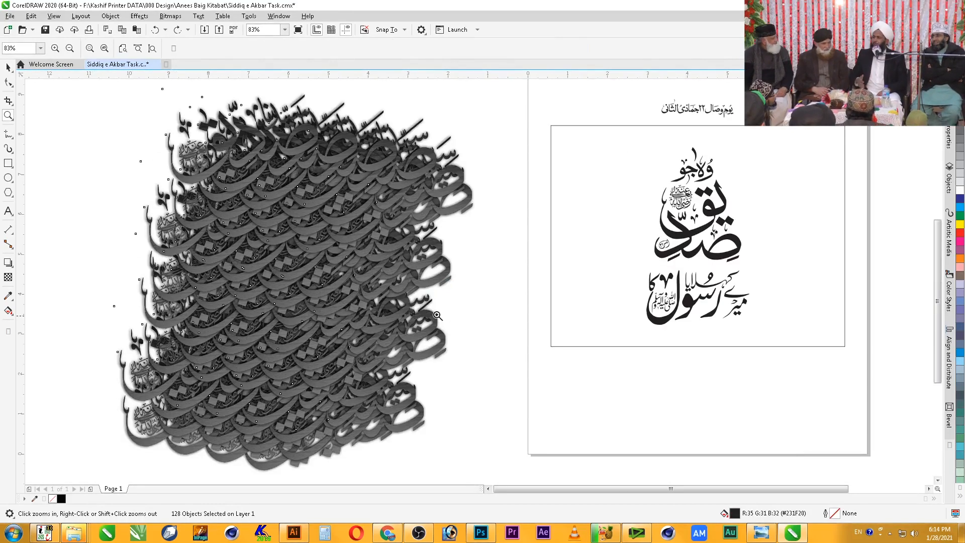
key("space")
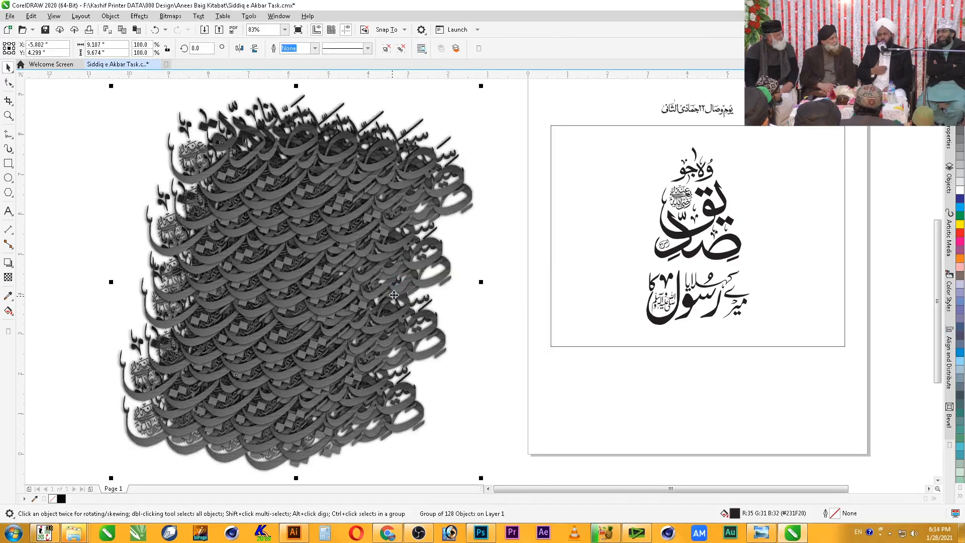
- Move the grouped calligraphy pattern onto the page so it overlaps the left part of the rectangular frame
left_click_drag(356, 311, 583, 262)
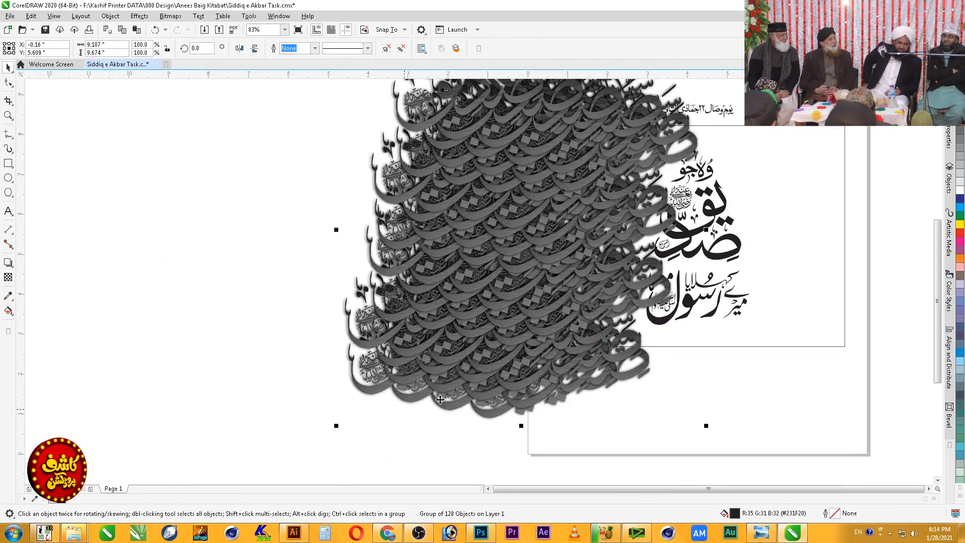
left_click_drag(632, 384, 891, 95)
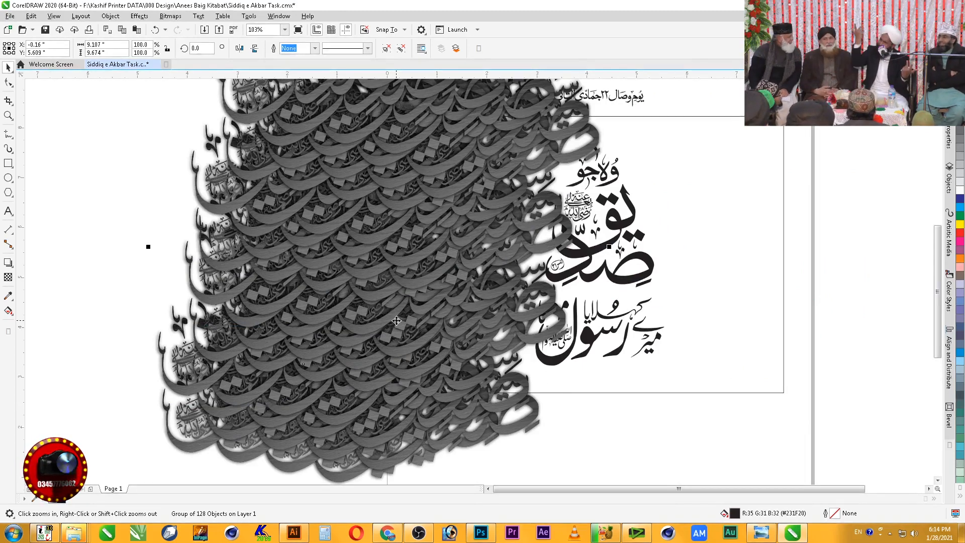
left_click(461, 279)
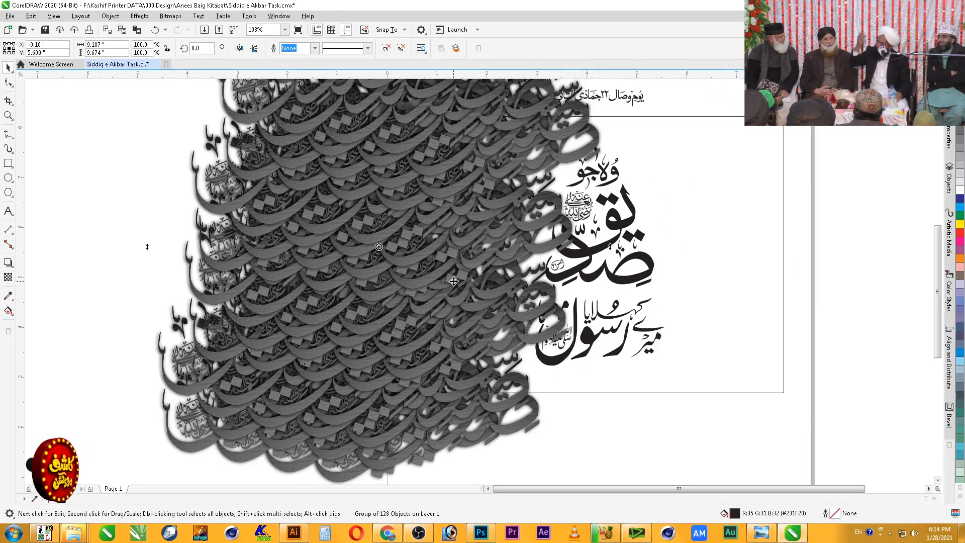
- Ungroup the calligraphy pattern and place all of its pieces inside the rectangular frame with PowerClip
key("ctrl+u")
key("alt+j")
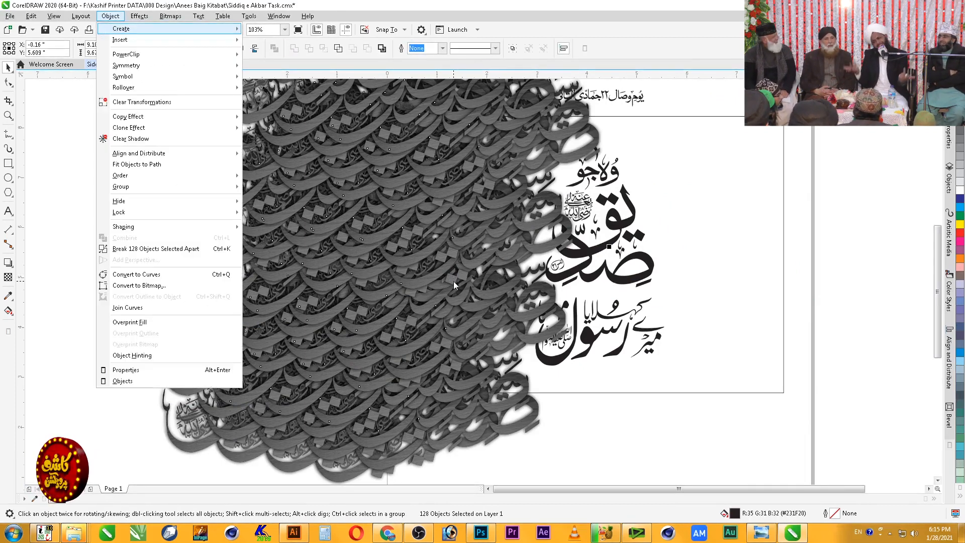
key("Right")
key("Return")
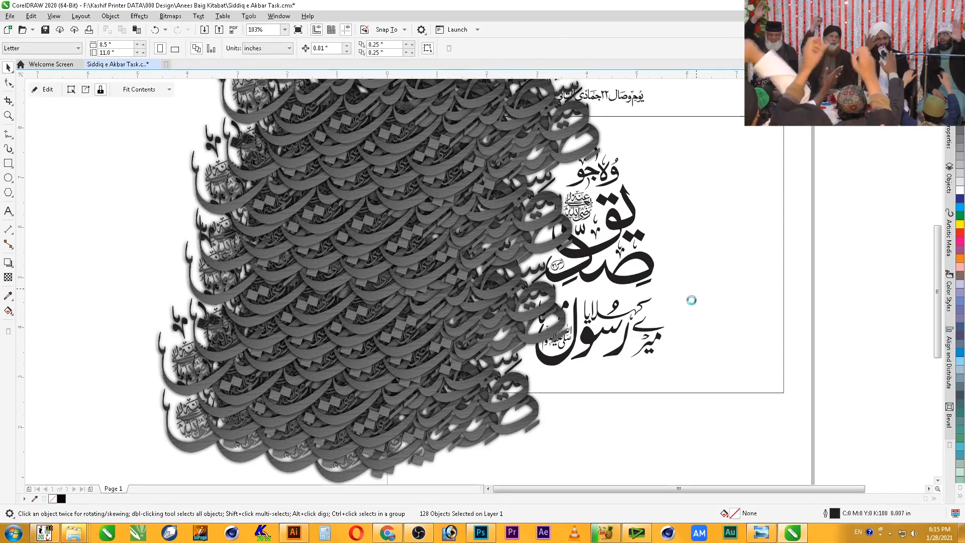
left_click(700, 322)
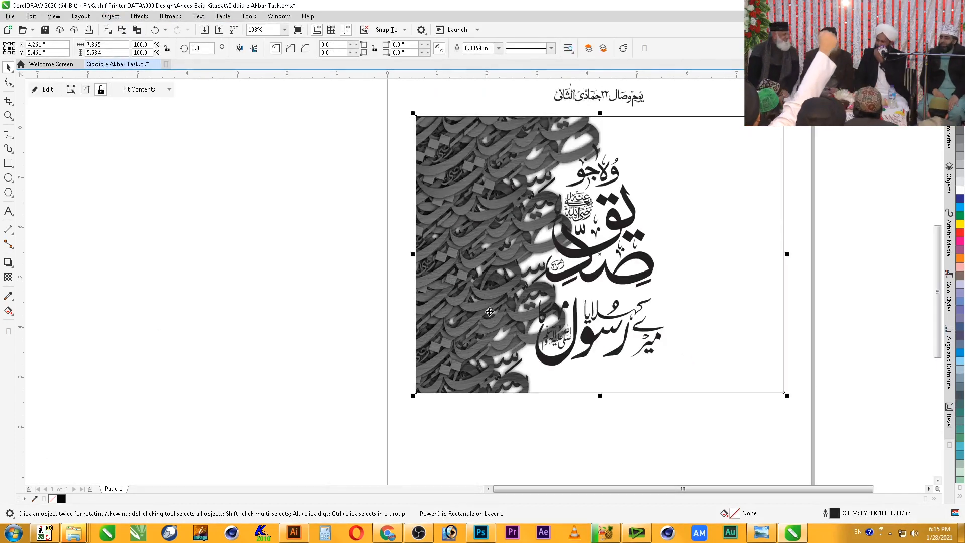
- Open the frame's PowerClip contents for editing, select the whole calligraphy pattern and duplicate it horizontally to the other side of the frame
left_click(453, 305, "ctrl")
double_click(452, 332)
key("space")
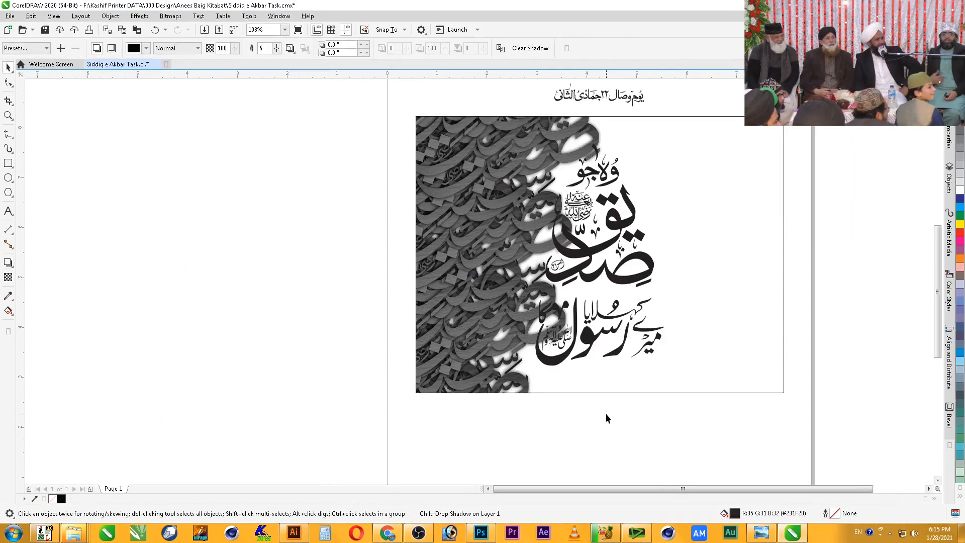
double_click(765, 373)
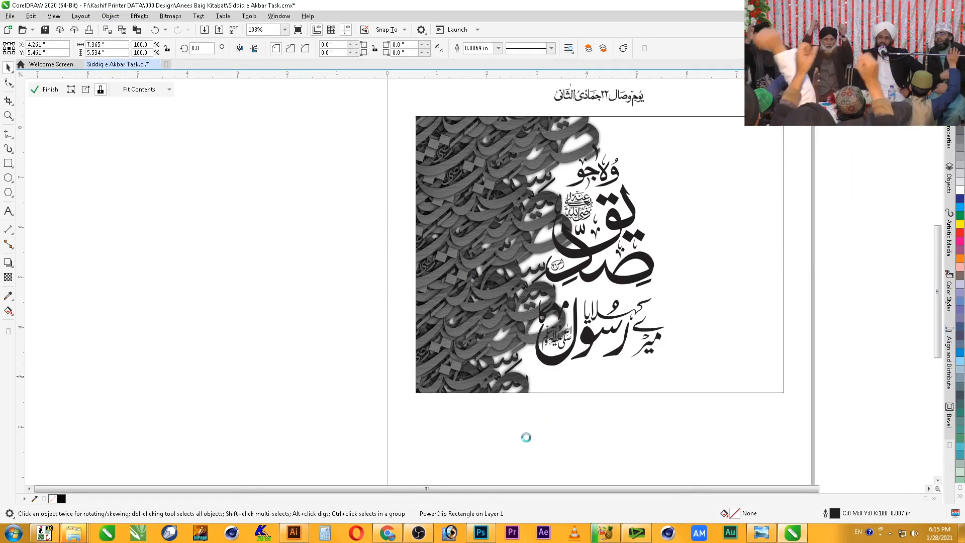
left_click(525, 444)
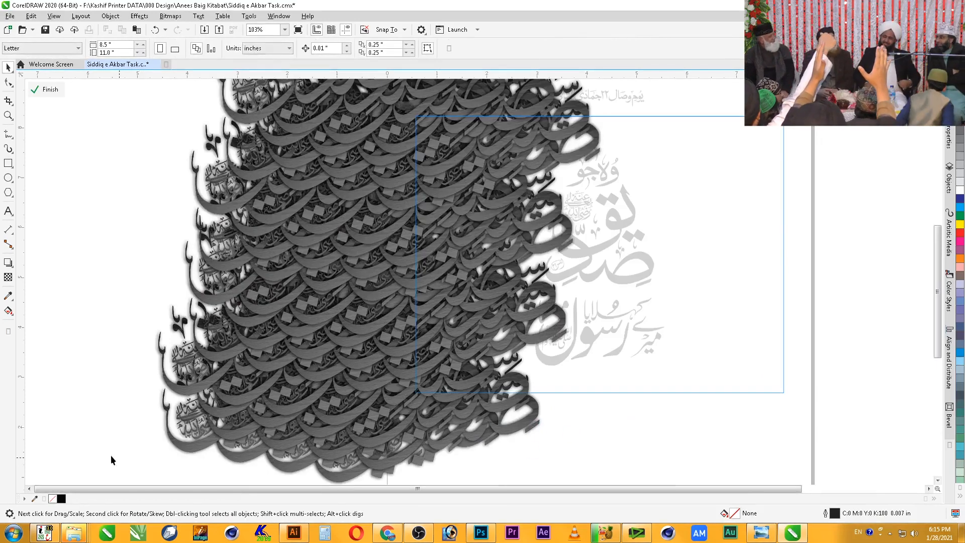
left_click_drag(512, 31, 619, 31)
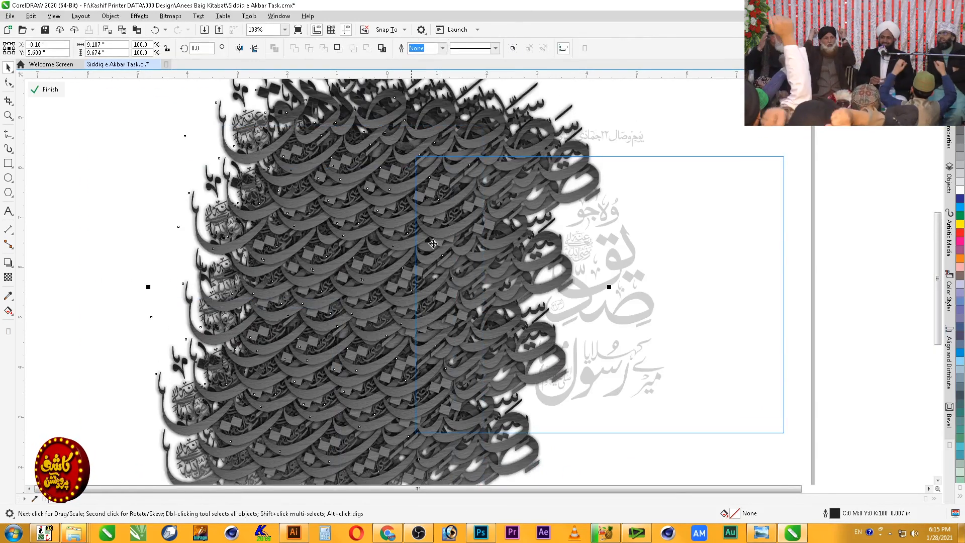
left_click_drag(317, 273, 762, 274)
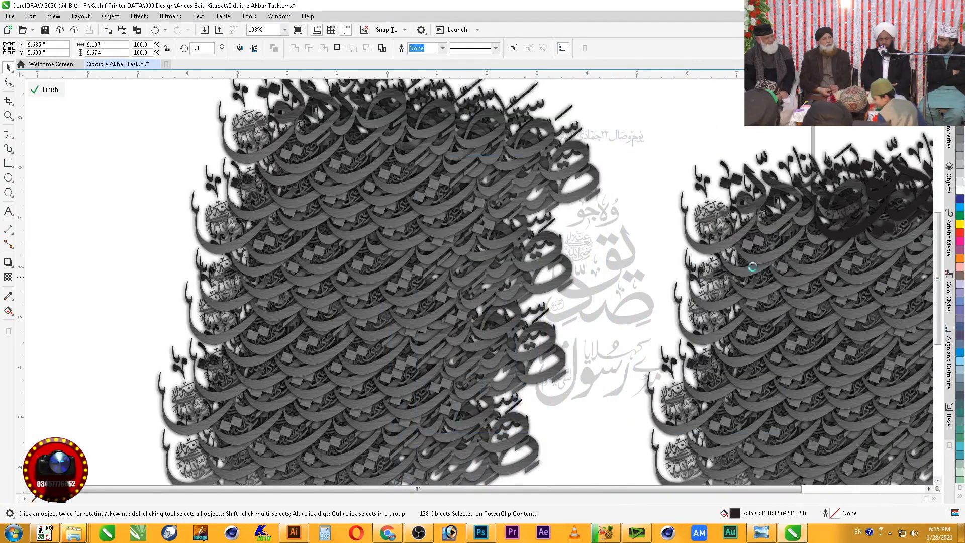
scroll(762, 255, "down", 2)
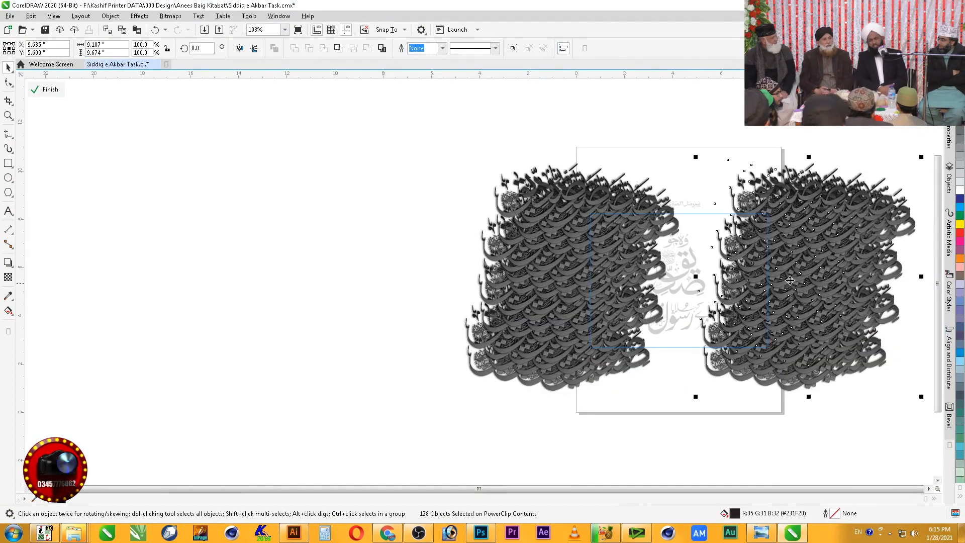
- Rotate the duplicated pattern counterclockwise by about 13.7° and again by about 8°, fit it over the frame's right part and finish editing the contents
left_click_drag(693, 156, 658, 188)
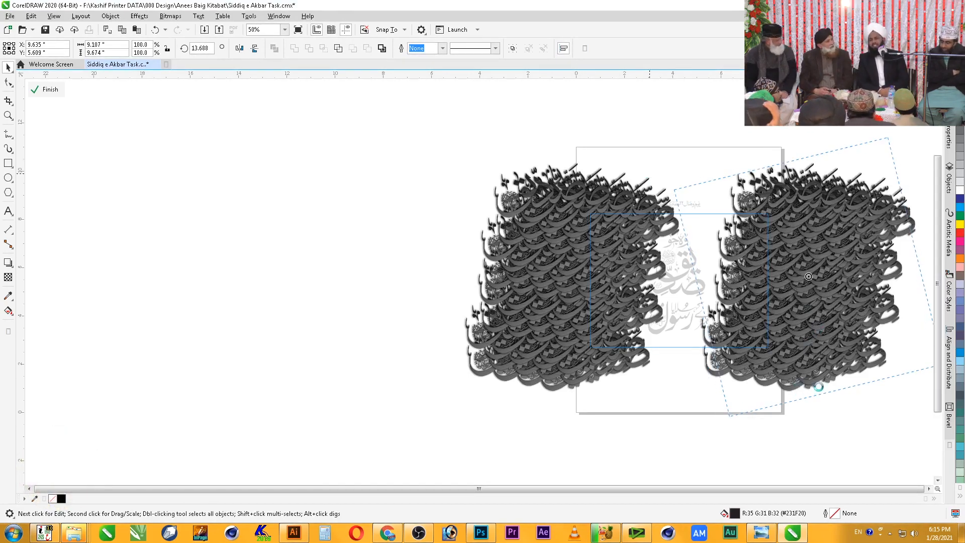
key("ctrl+z")
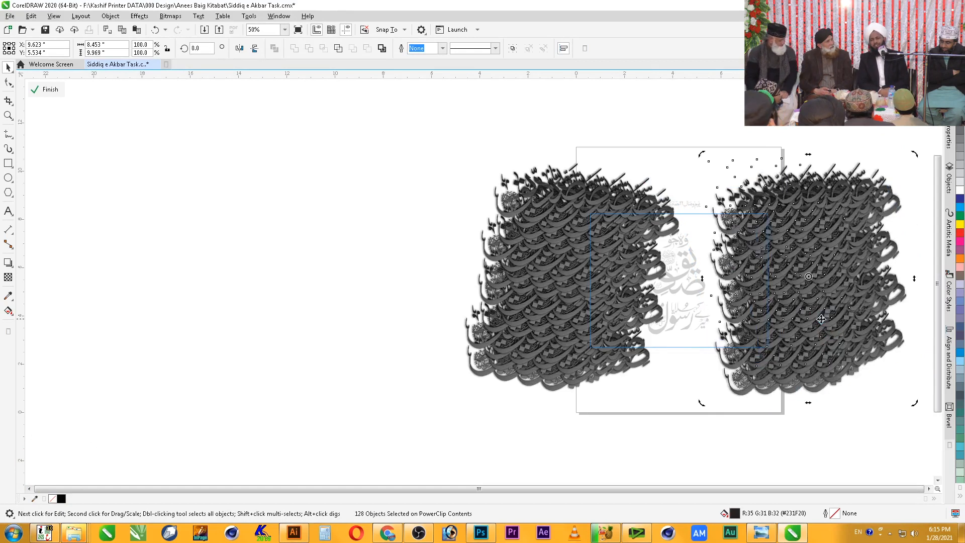
left_click_drag(700, 155, 697, 182)
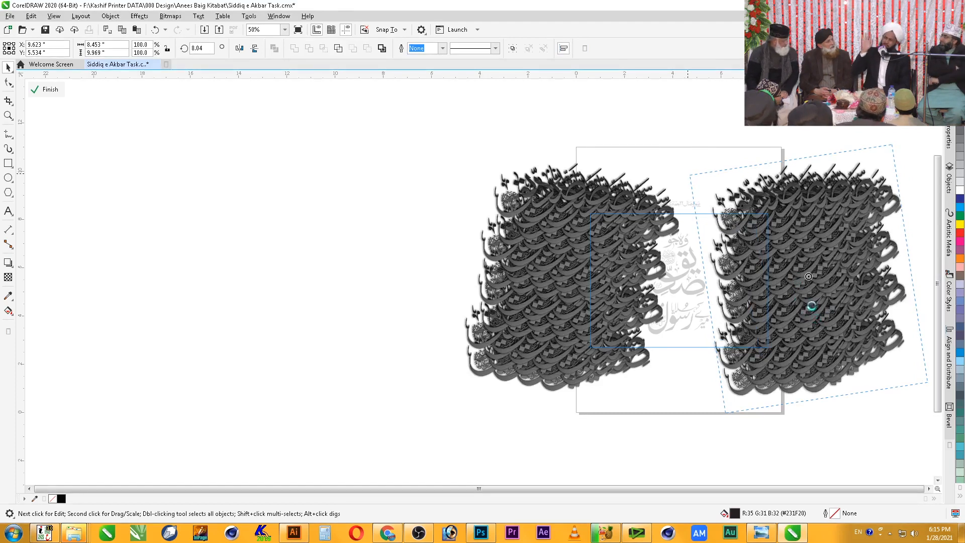
left_click_drag(800, 300, 819, 309)
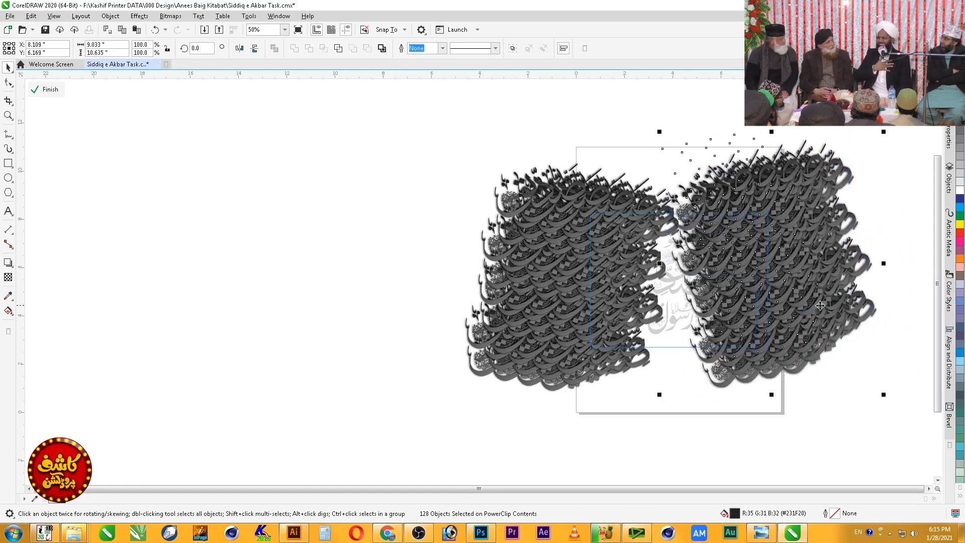
left_click(366, 267, "ctrl")
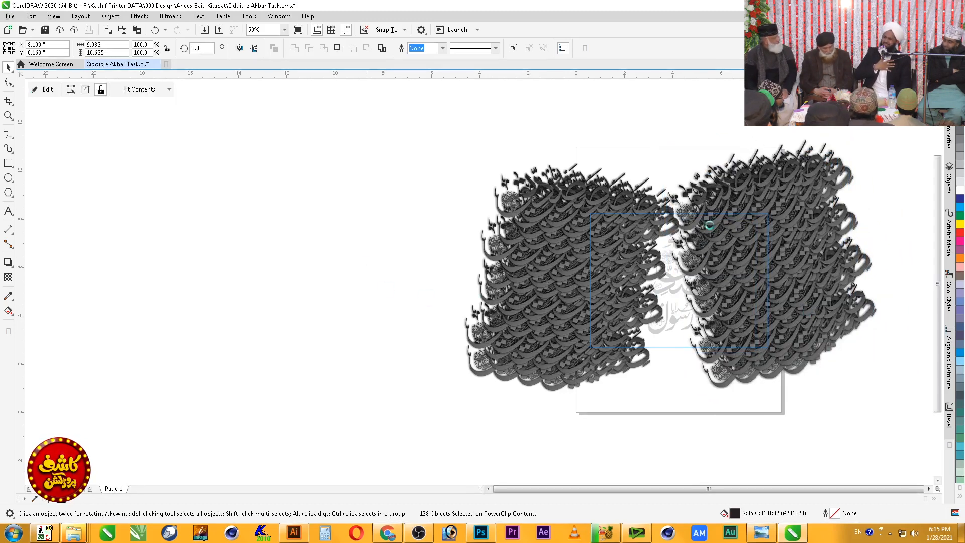
- Fill the PowerClip frame behind the calligraphy pattern with black (K:100)
key("z")
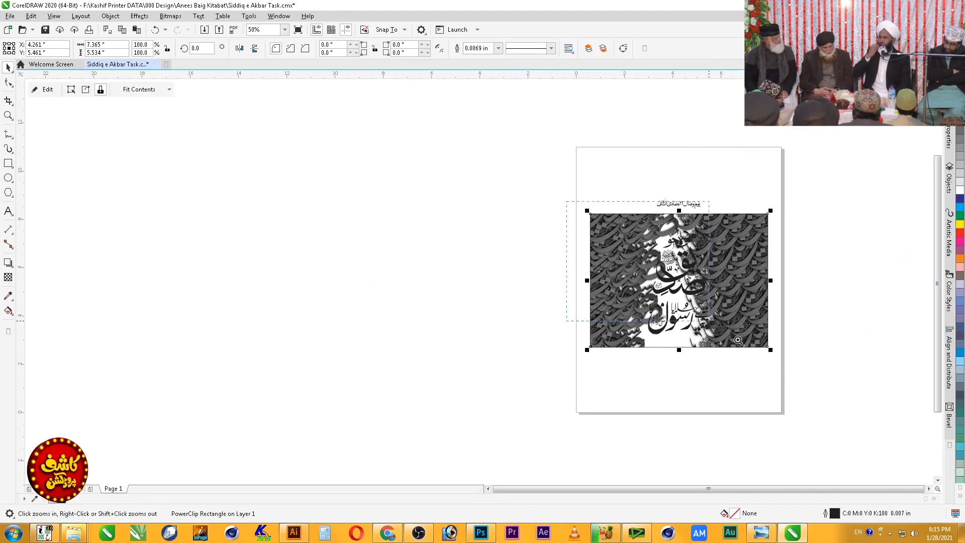
left_click(812, 349)
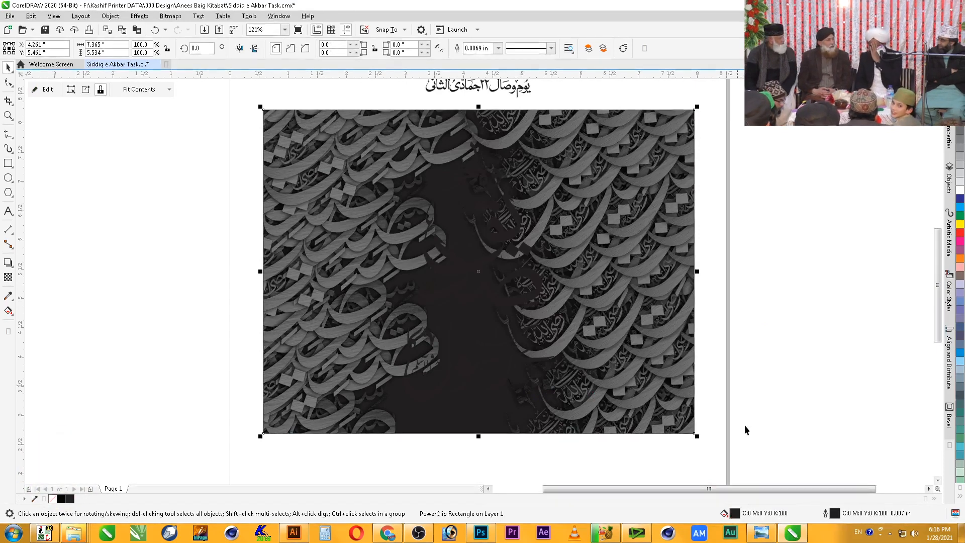
left_click(206, 426)
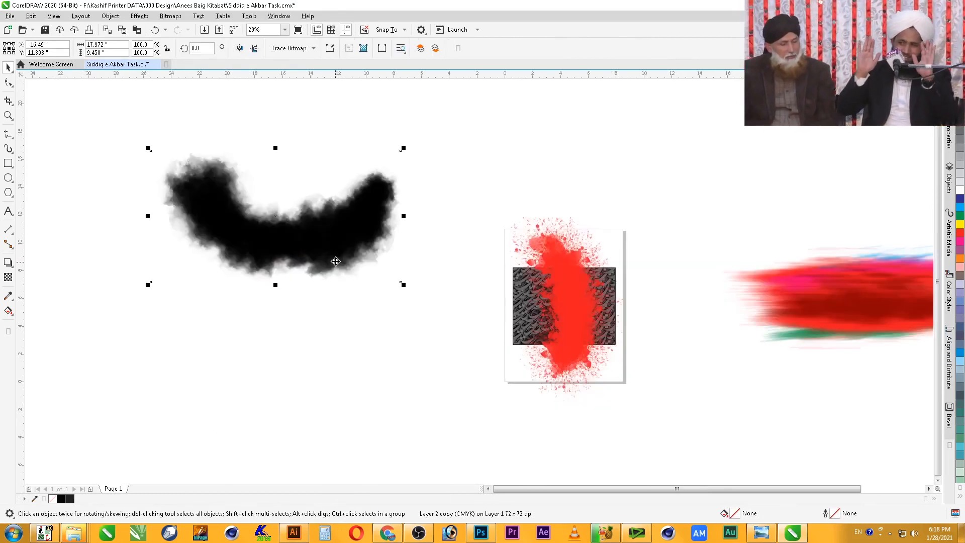
- Rotate the black brush stroke image about 60° clockwise and move it to the page's left edge beside the frame
key("ctrl+z")
left_click(345, 251)
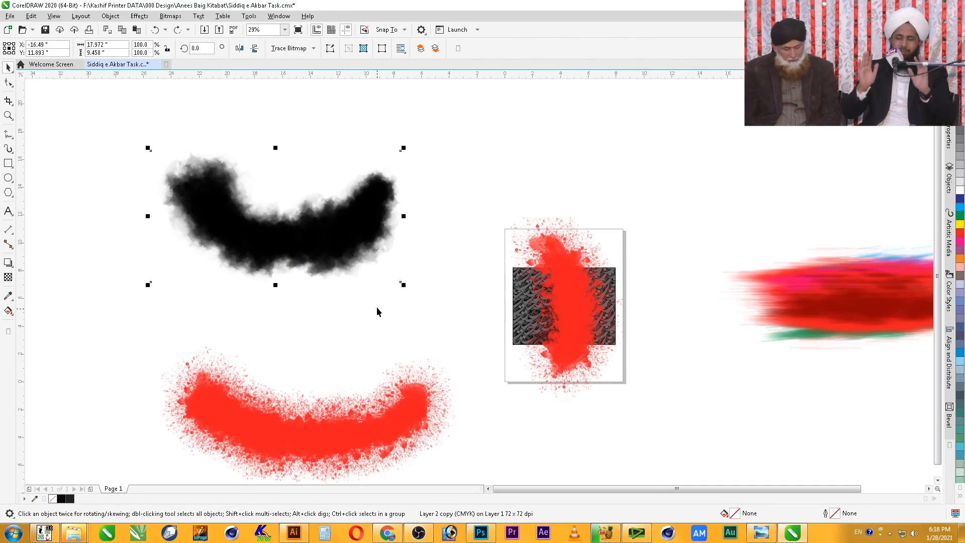
left_click(340, 226)
mouse_move(410, 153)
left_mouse_down()
mouse_move(429, 251)
mouse_move(423, 311)
left_mouse_up()
mouse_move(288, 279)
left_mouse_down()
mouse_move(505, 405)
mouse_move(510, 390)
left_mouse_up()
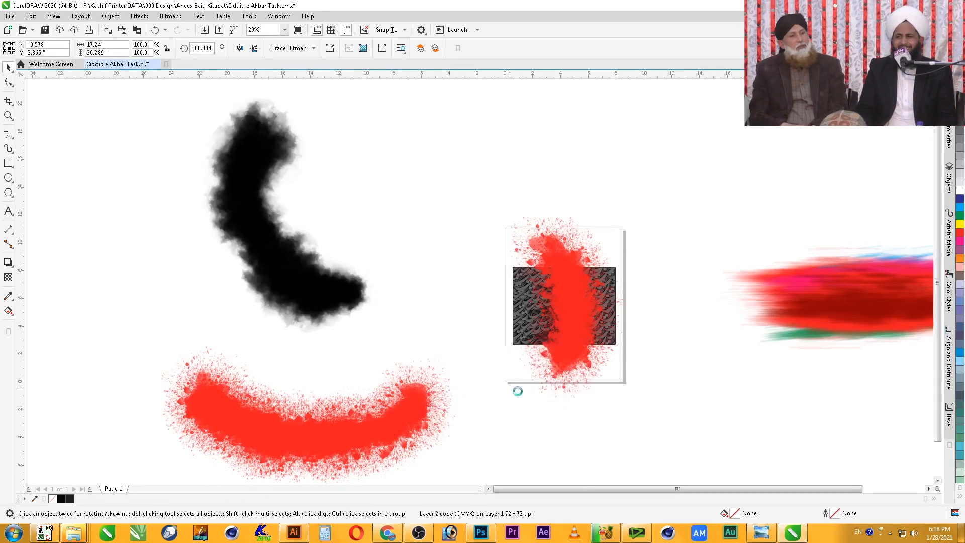
- Scale the black brush stroke to 54.7% so it curves around the frame's lower-left corner, and send it behind all other objects
left_click_drag(623, 184, 576, 247)
key("F2")
mouse_move(388, 230)
left_mouse_down()
mouse_move(616, 343)
mouse_move(645, 411)
left_mouse_up()
key("space")
left_click_drag(399, 319, 425, 323)
left_click(435, 325)
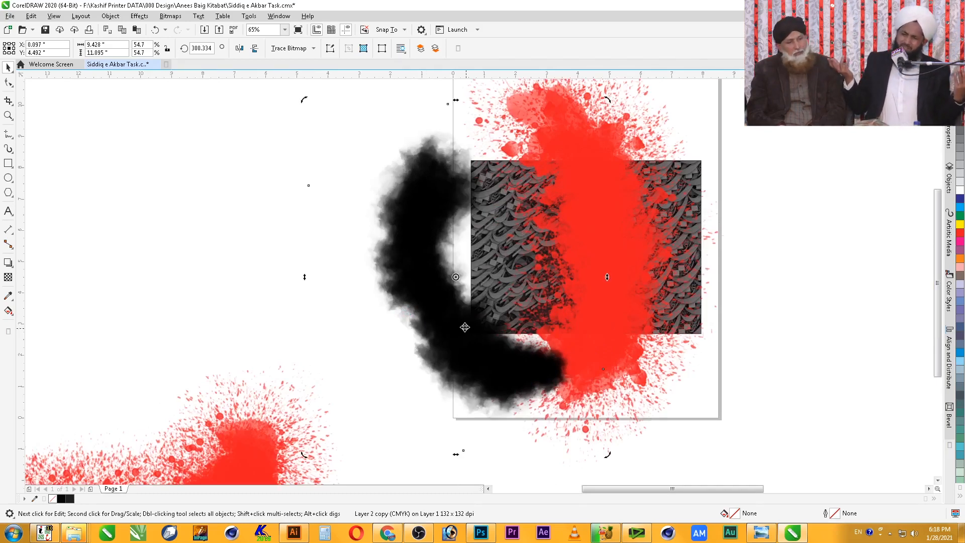
key("shift+Page_Down")
- Move the red splatter off the page to the right and place the black brush stroke inside the frame with PowerClip
left_click_drag(603, 326, 849, 340)
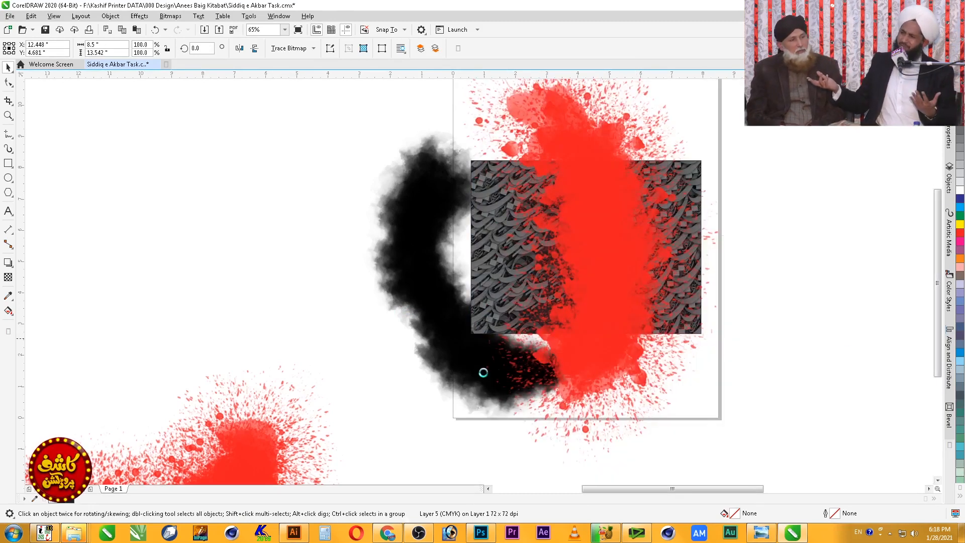
left_click(465, 368)
key("alt+j")
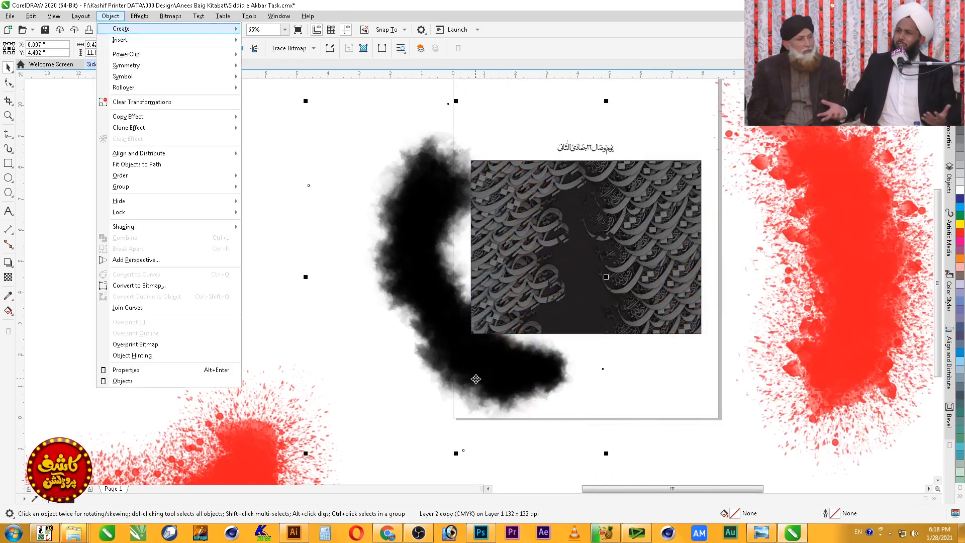
key("Down")
key("Down")
key("Right")
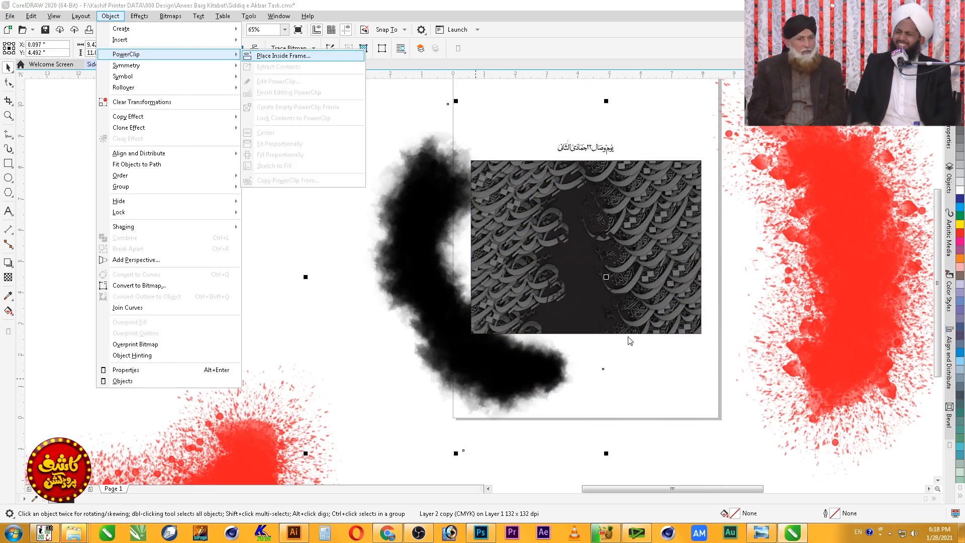
key("Return")
left_click(629, 318)
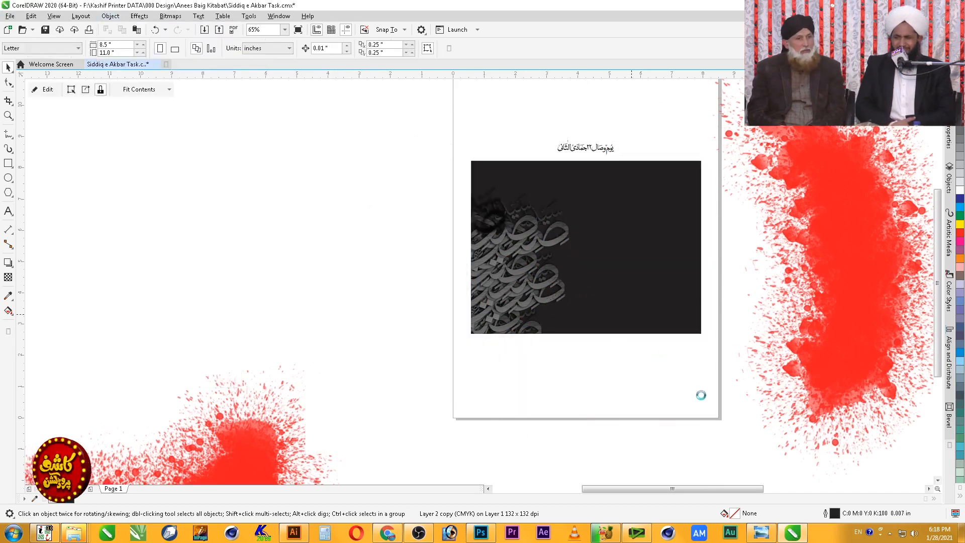
- Move the red splatter back onto the page, scale it to 61.5% and position it over the frame's dark central gap
left_click(830, 296)
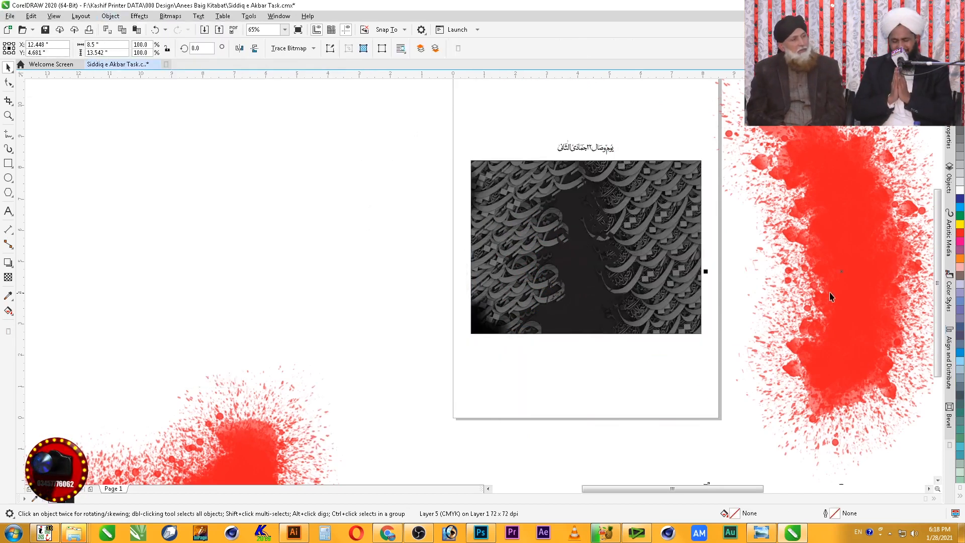
left_click_drag(858, 282, 631, 304)
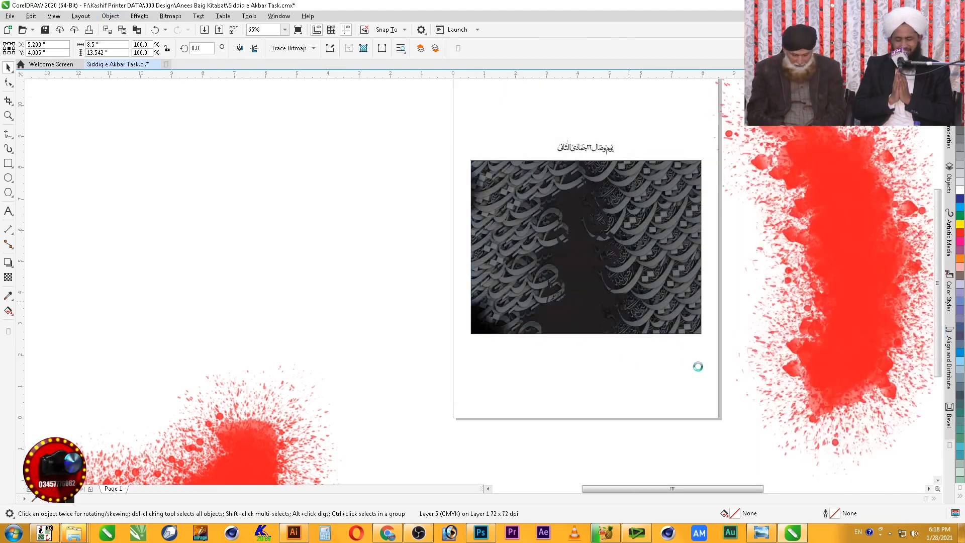
left_click_drag(659, 365, 653, 324)
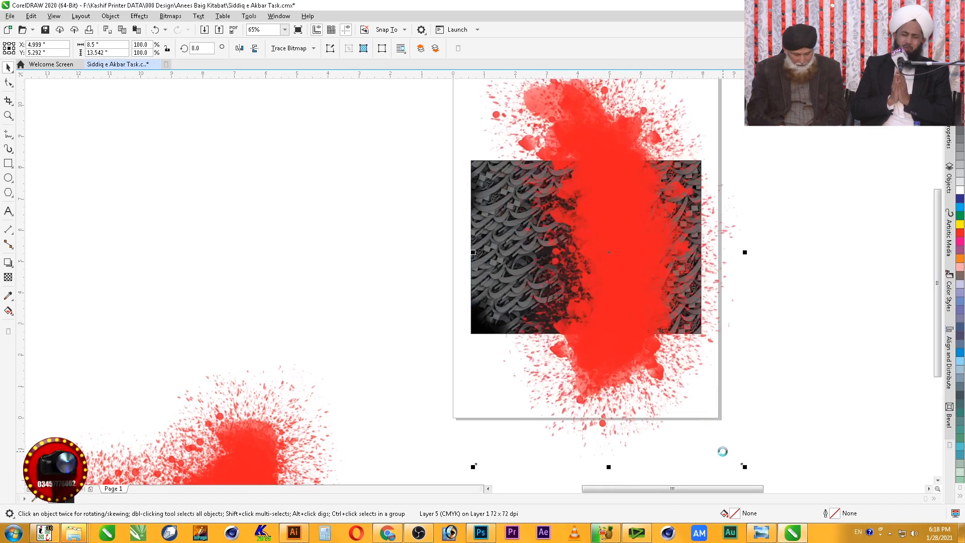
left_click_drag(750, 465, 695, 448)
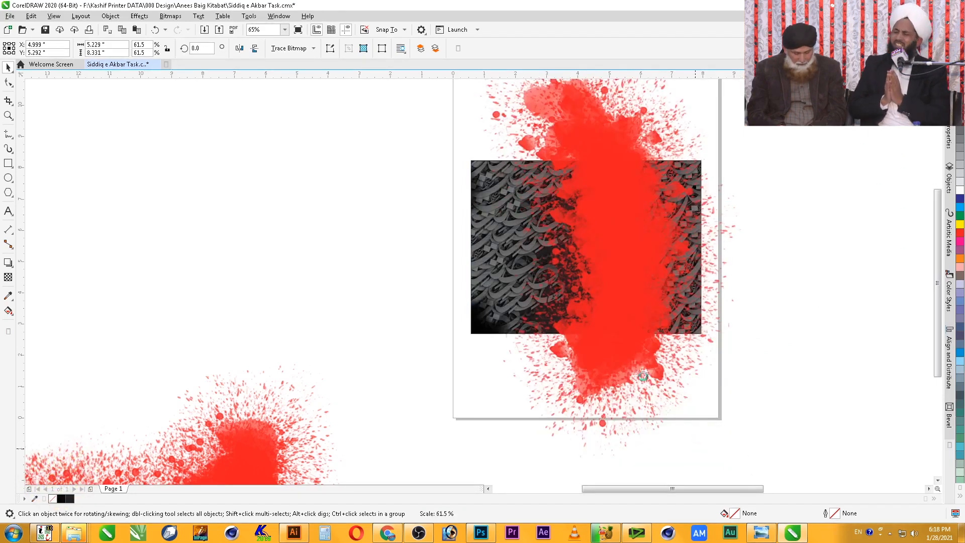
left_click_drag(623, 308, 595, 323)
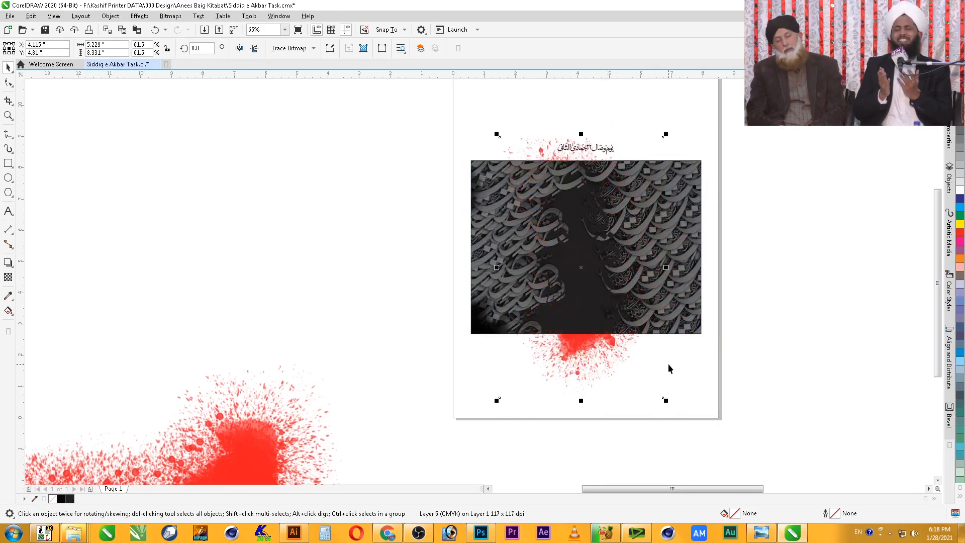
- Place the red splatter inside the calligraphy frame with PowerClip
key("alt+j")
key("w")
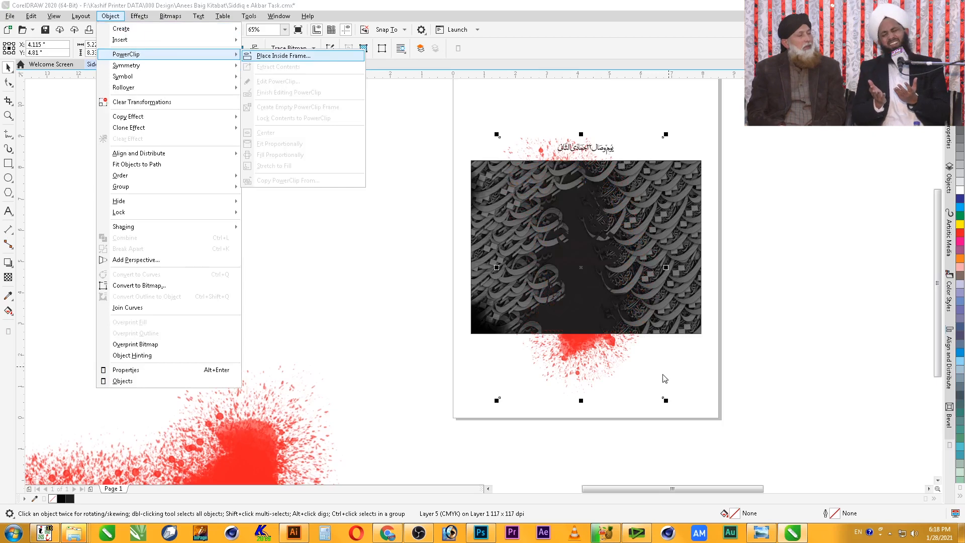
key("p")
left_click(622, 321)
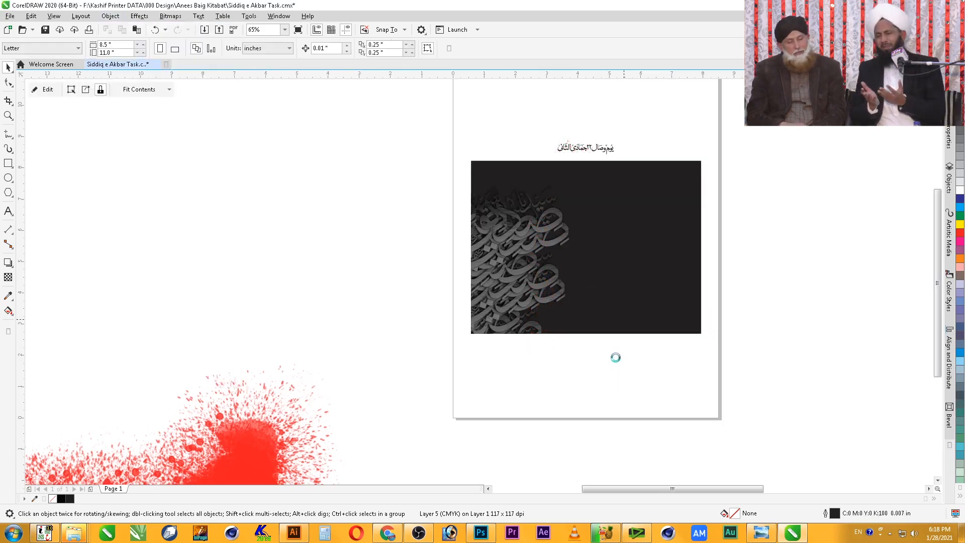
- Edit the PowerClip contents to send the red splatter behind the calligraphy patterns, and finish editing
double_click(619, 325)
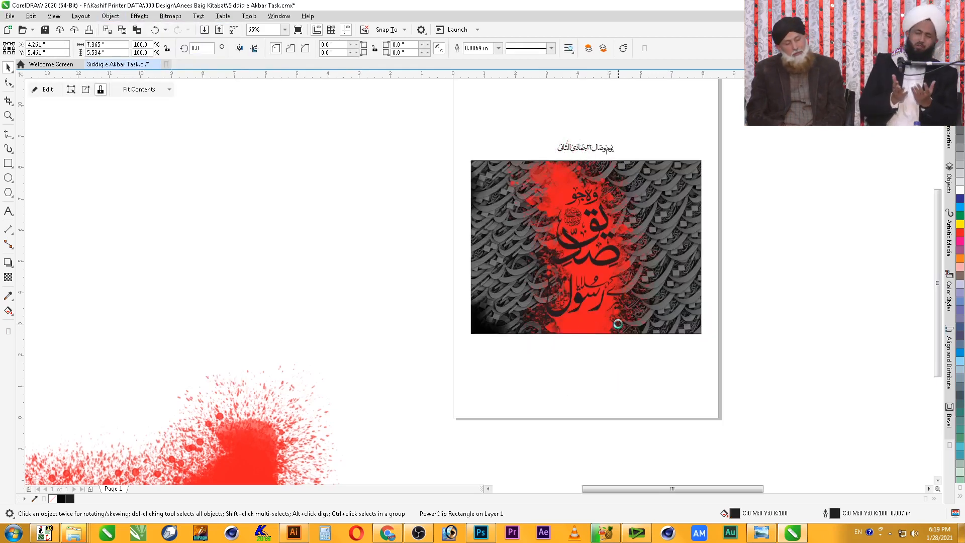
left_click(592, 345)
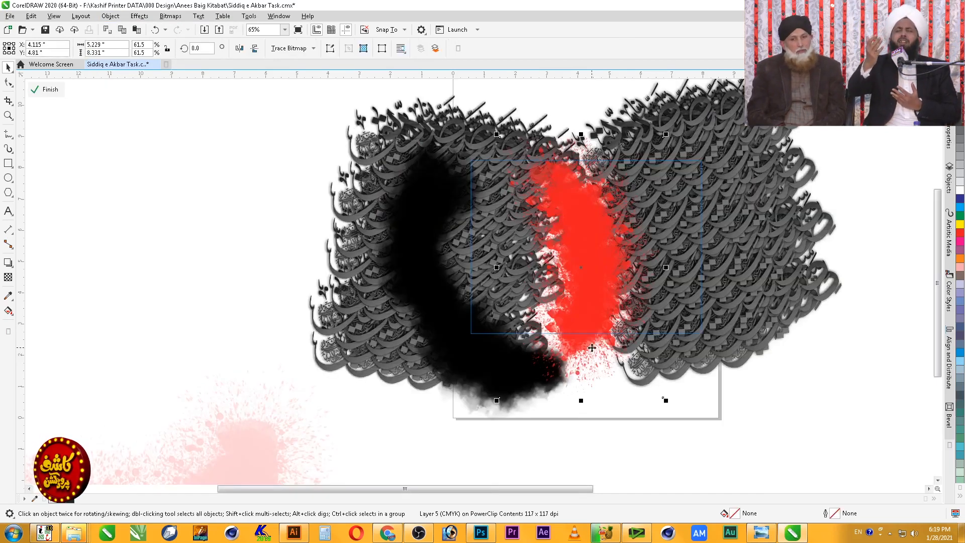
key("shift+Page_Down")
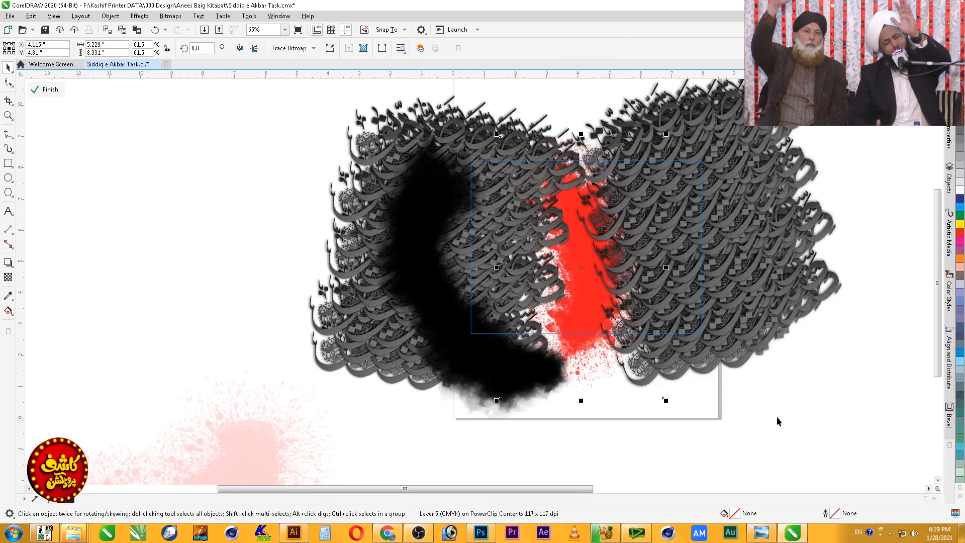
left_click(843, 414, "ctrl")
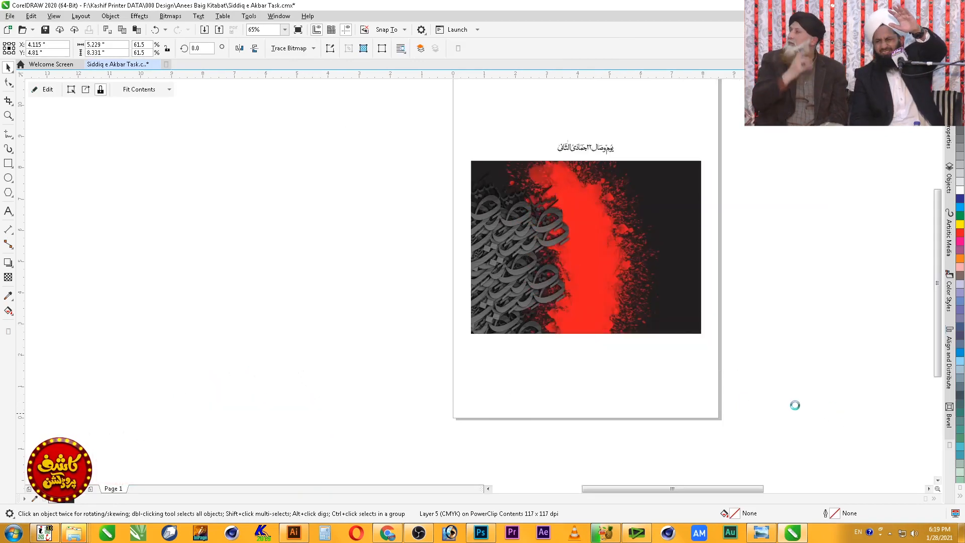
- Edit the frame's PowerClip contents, duplicate the black brush stroke out to the left of the calligraphy patterns, and mirror the copy
key("z")
left_click_drag(785, 141, 388, 349)
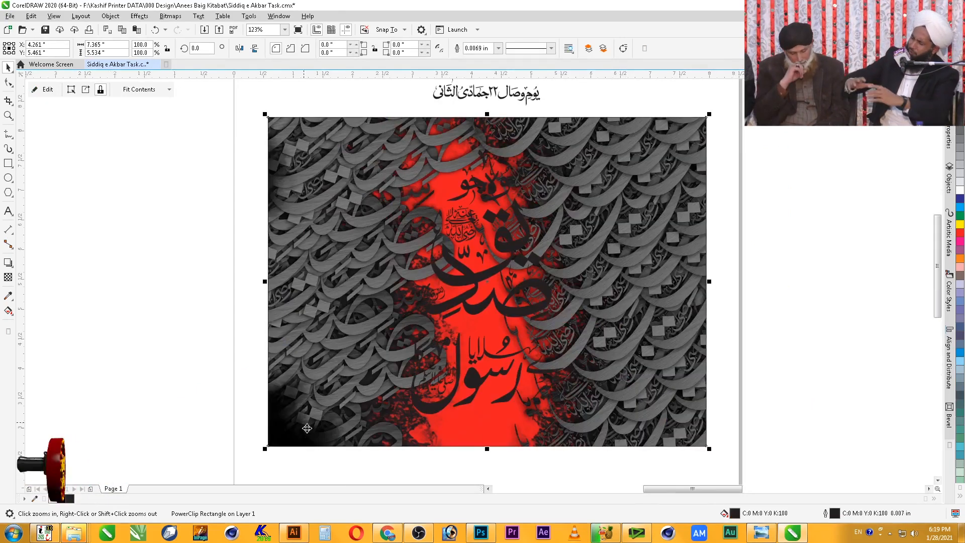
left_click(176, 355)
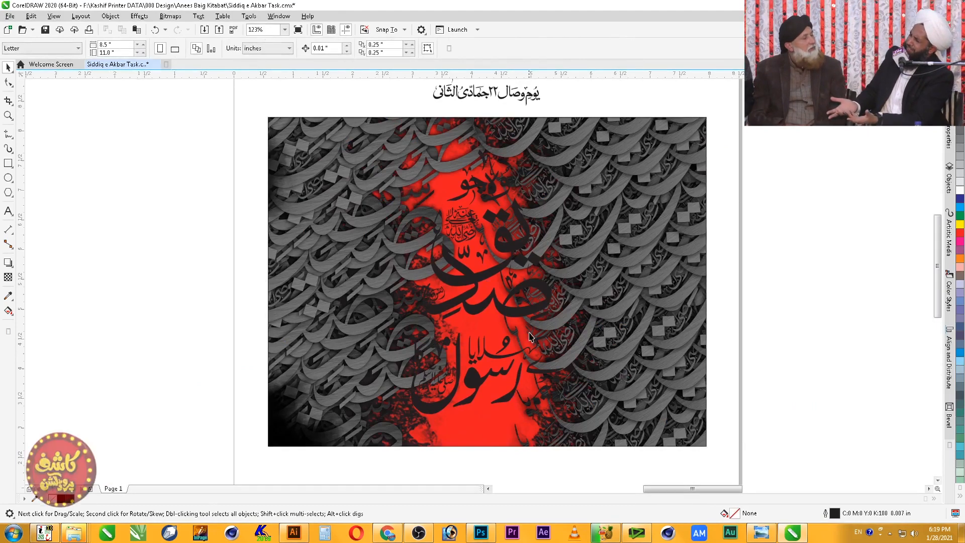
double_click(578, 296)
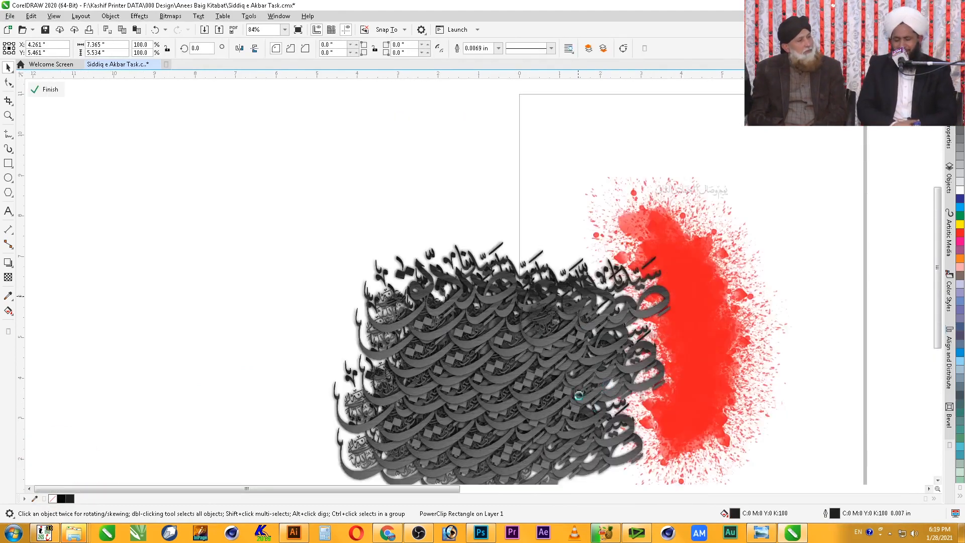
left_click(459, 346)
left_click_drag(495, 375, 176, 295)
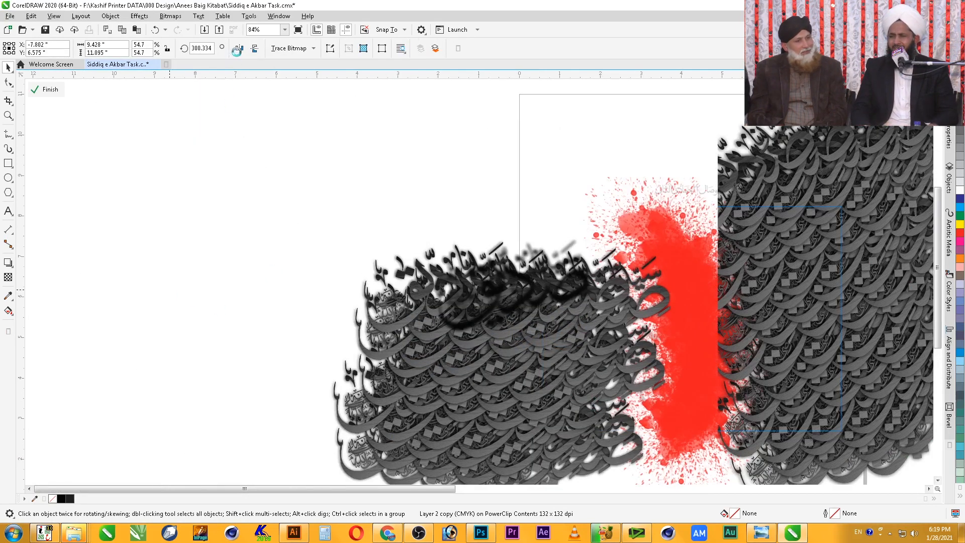
left_click(241, 48)
- Position the mirrored black brush stroke over the left calligraphy pattern to shade the frame's upper-left corner, and finish editing the PowerClip
left_click_drag(254, 229, 519, 167)
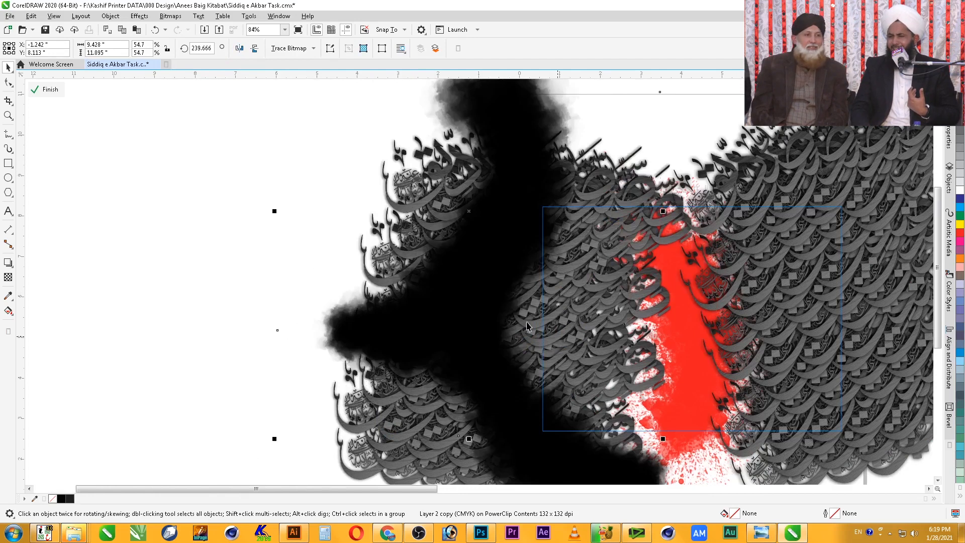
left_click_drag(520, 210, 531, 231)
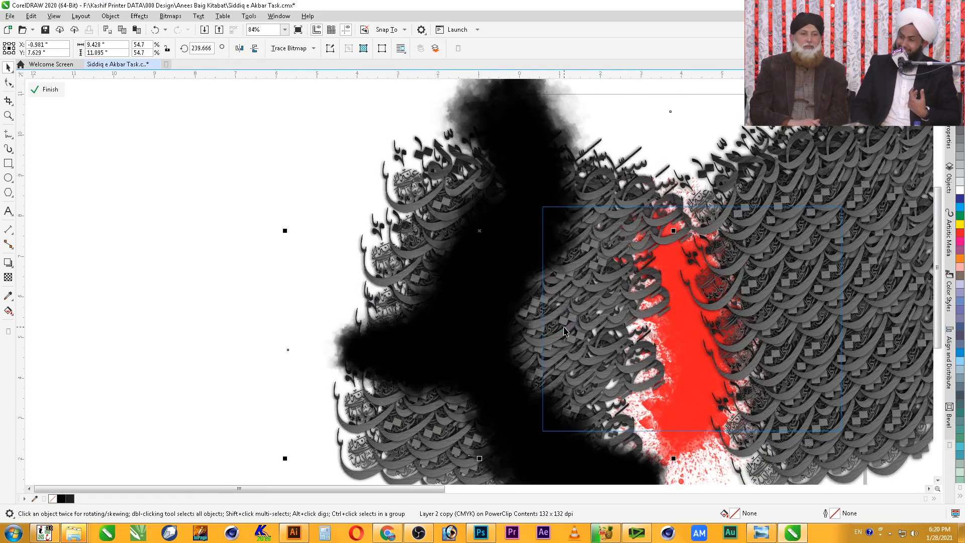
left_click(198, 231, "ctrl")
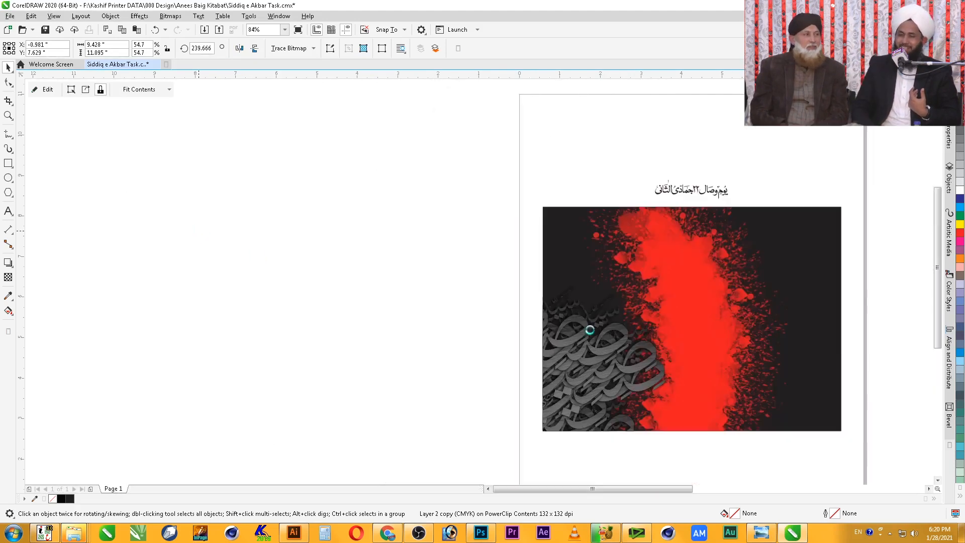
key("z")
left_click_drag(454, 173, 778, 446)
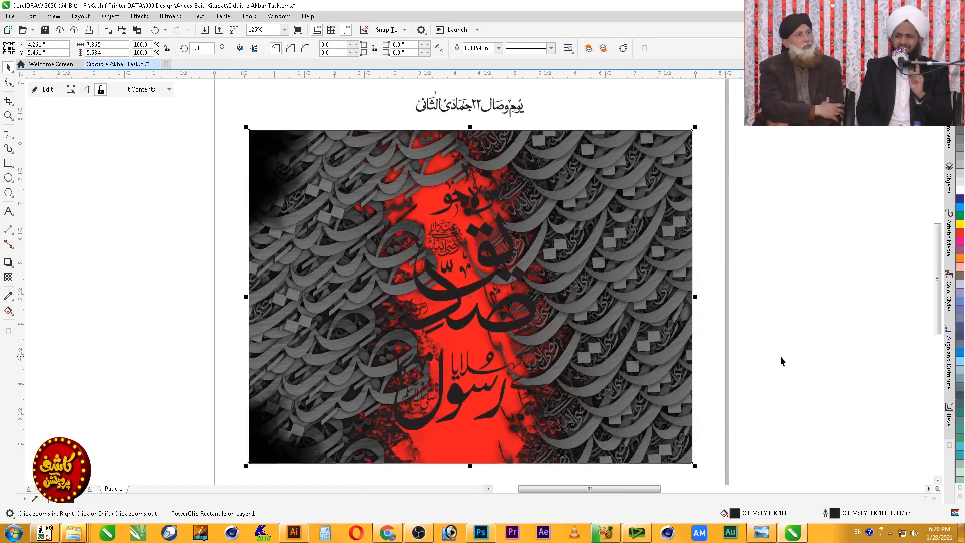
left_click(781, 357)
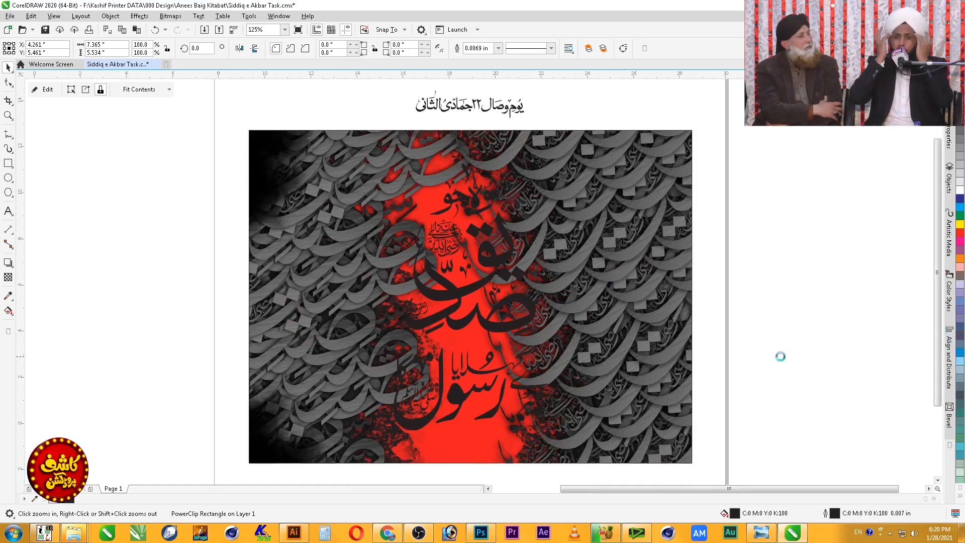
- Move the grouped red multicolour brush strokes from the pasteboard closer to the poster page
left_click(740, 297)
left_click_drag(739, 297, 520, 366)
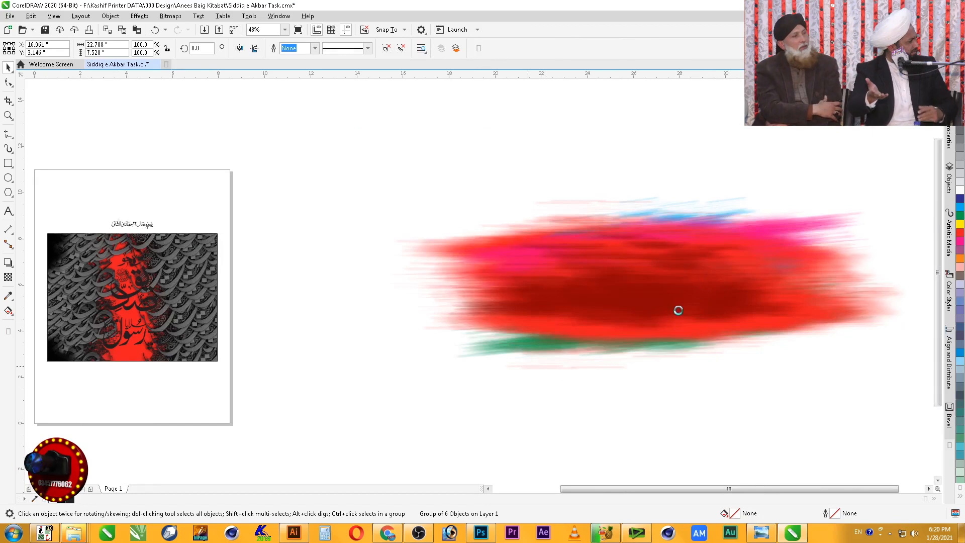
- Scale the red brush-stroke group down to about 2.68 by 0.89 inches and move it onto the lower part of the poster
left_click_drag(689, 261, 540, 339)
left_click_drag(423, 376, 141, 355)
key("F2")
left_click_drag(239, 205, 62, 382)
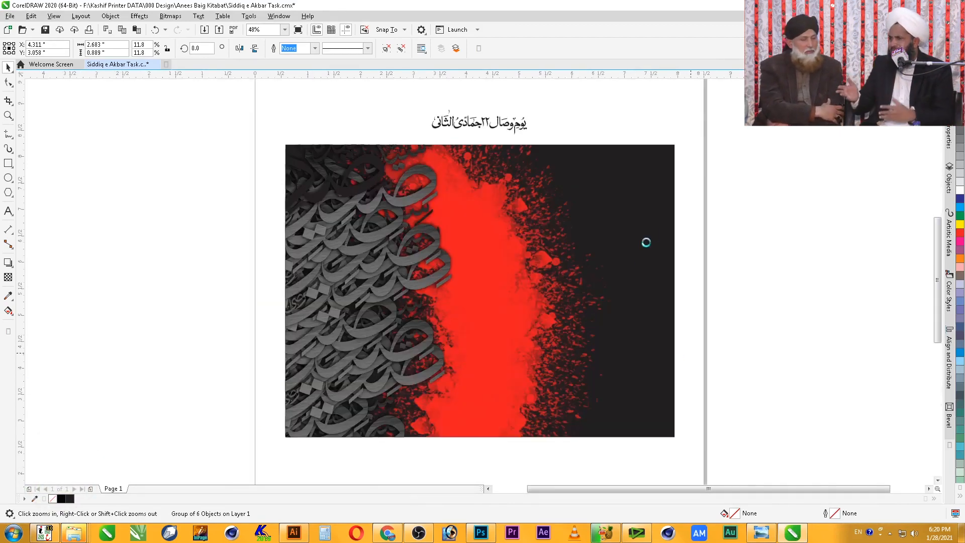
- Reposition the small red brush-stroke group in the poster's lower right corner
key("space")
mouse_move(501, 420)
left_mouse_down()
mouse_move(496, 409)
mouse_move(380, 408)
mouse_move(627, 420)
mouse_move(493, 417)
left_mouse_up()
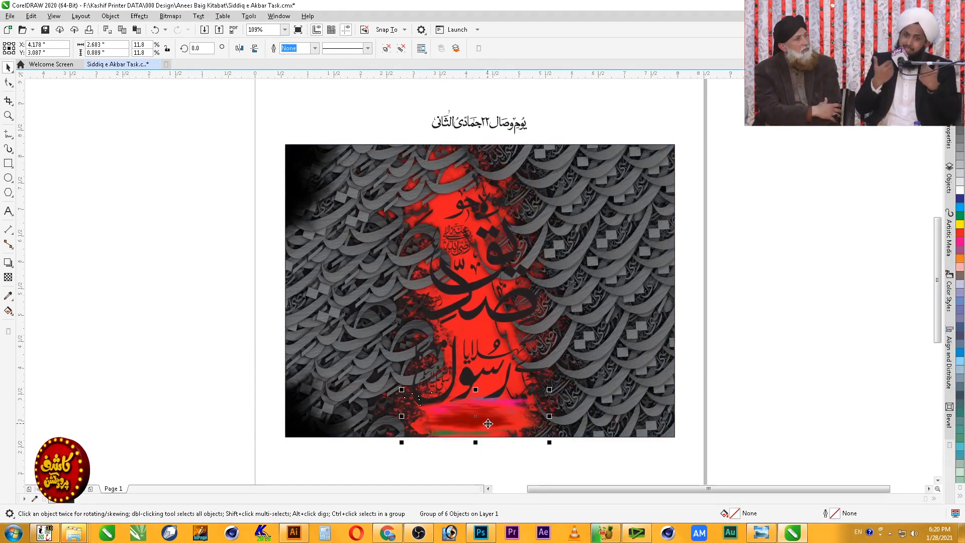
left_click_drag(488, 424, 617, 412)
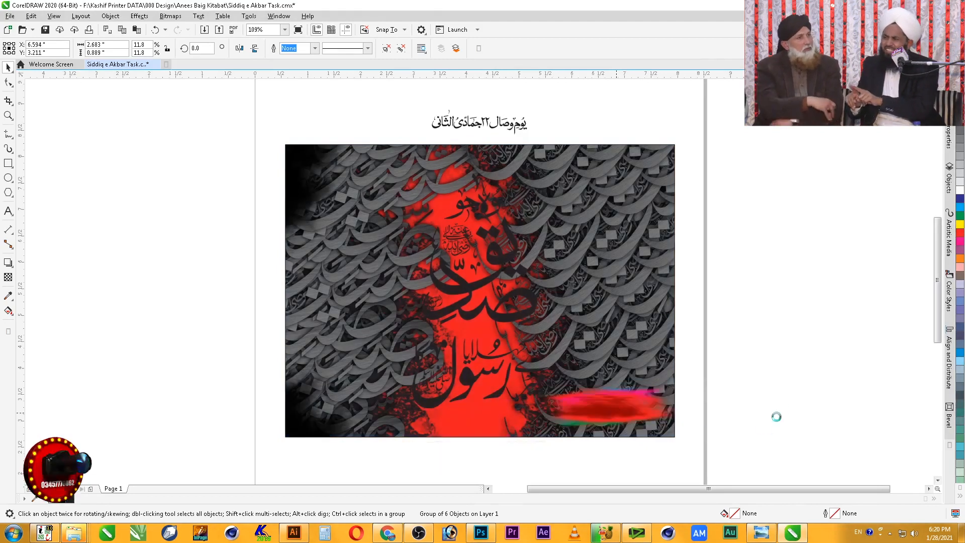
left_click(801, 387)
left_click(499, 400)
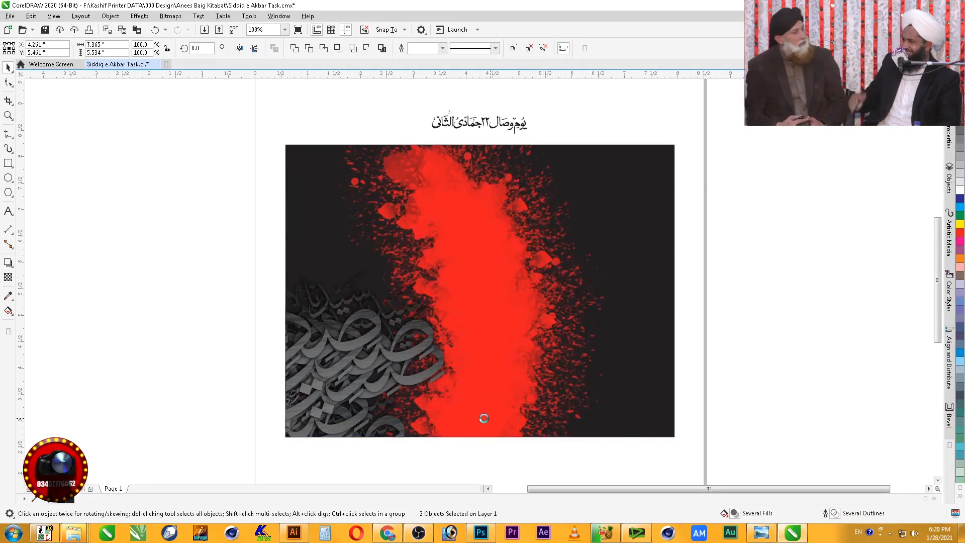
left_click(481, 421, "shift")
key("Escape")
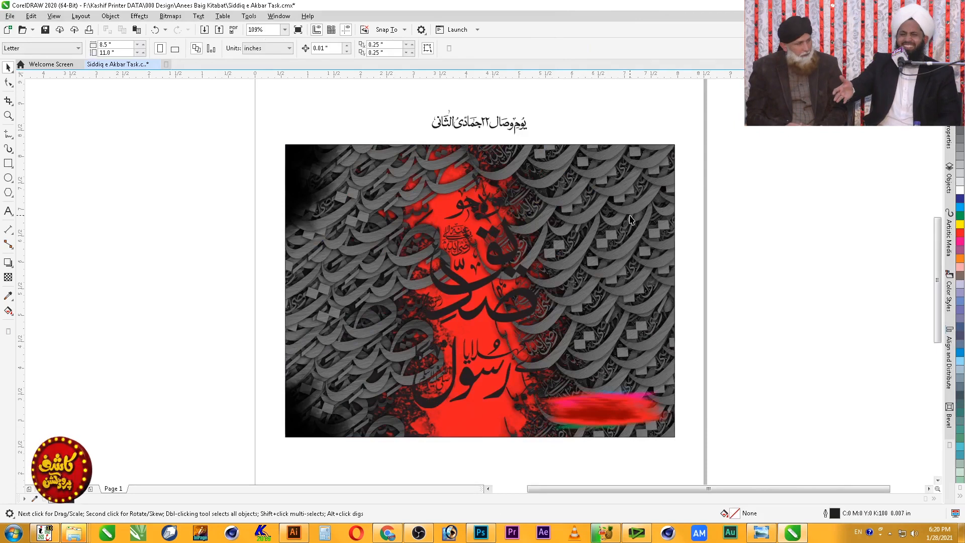
- Open the poster's PowerClip contents for editing, focusing on the calligraphy pattern beside the red splash
left_click(633, 243)
double_click(632, 245)
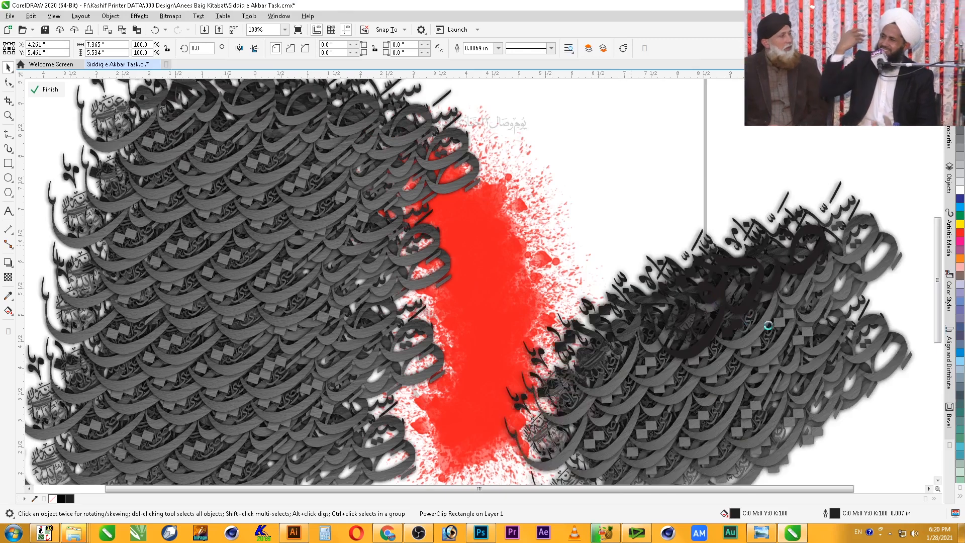
scroll(785, 320, "down", 3)
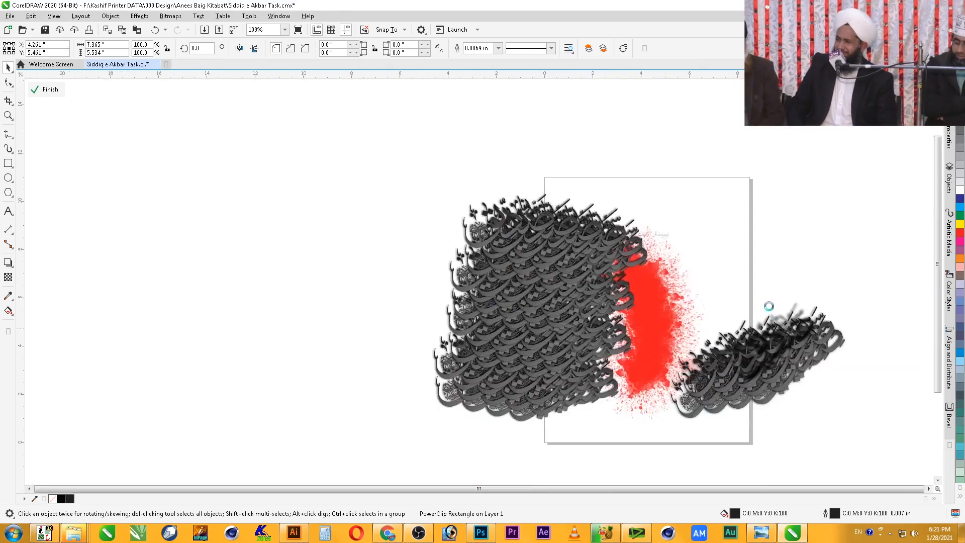
key("F2")
left_click_drag(635, 218, 850, 411)
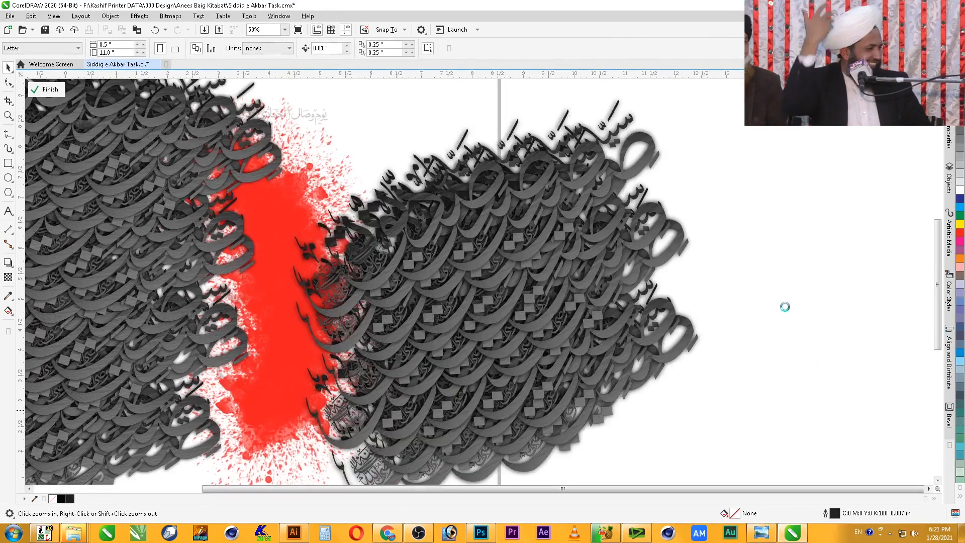
key("space")
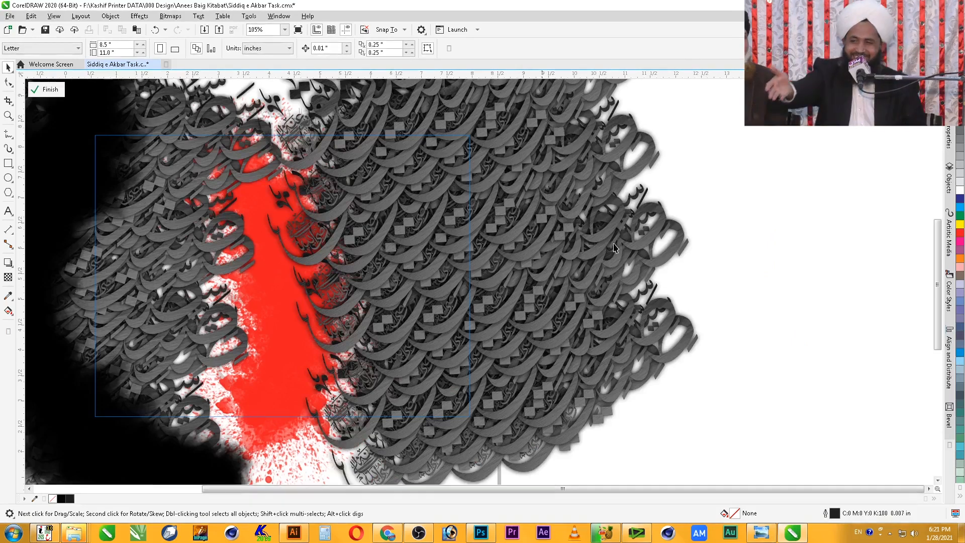
- Rotate one calligraphy piece from the right-hand pattern until nearly level and place it in the upper right part of the poster frame
left_click(579, 145)
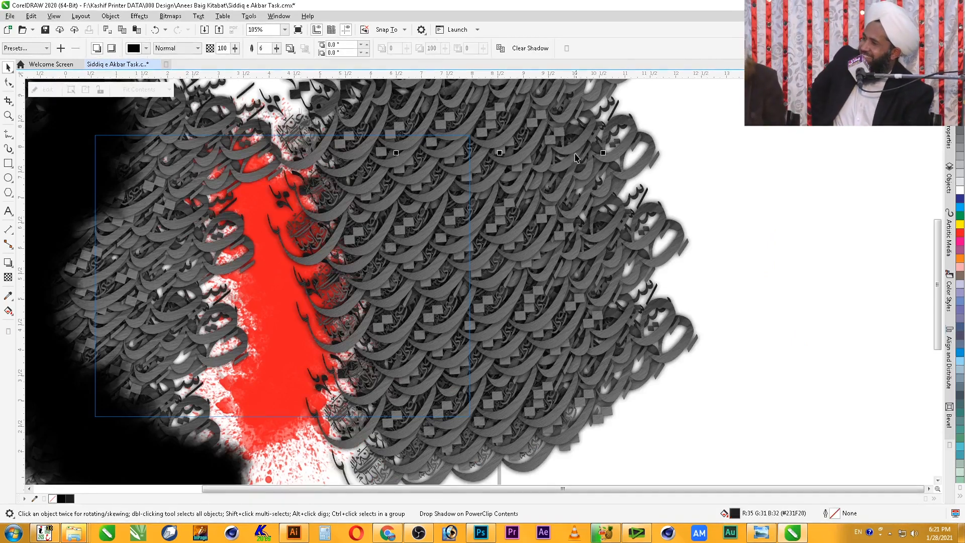
left_click_drag(576, 176, 841, 271)
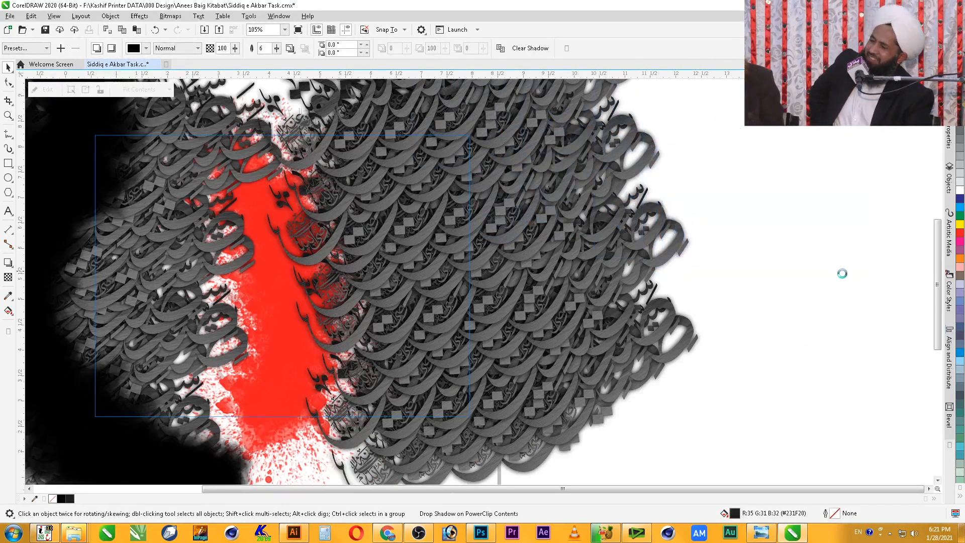
left_click(800, 195)
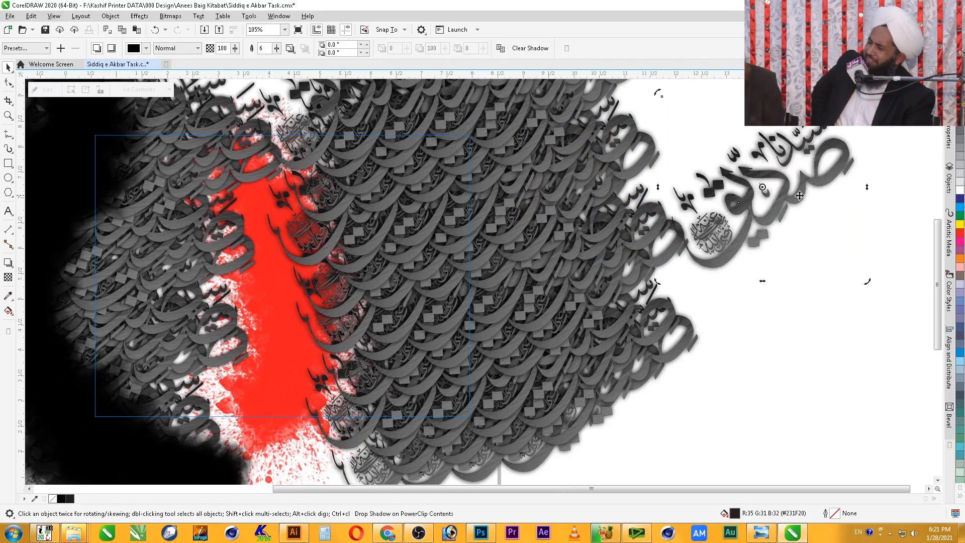
left_click_drag(867, 93, 878, 106)
left_click_drag(888, 143, 890, 160)
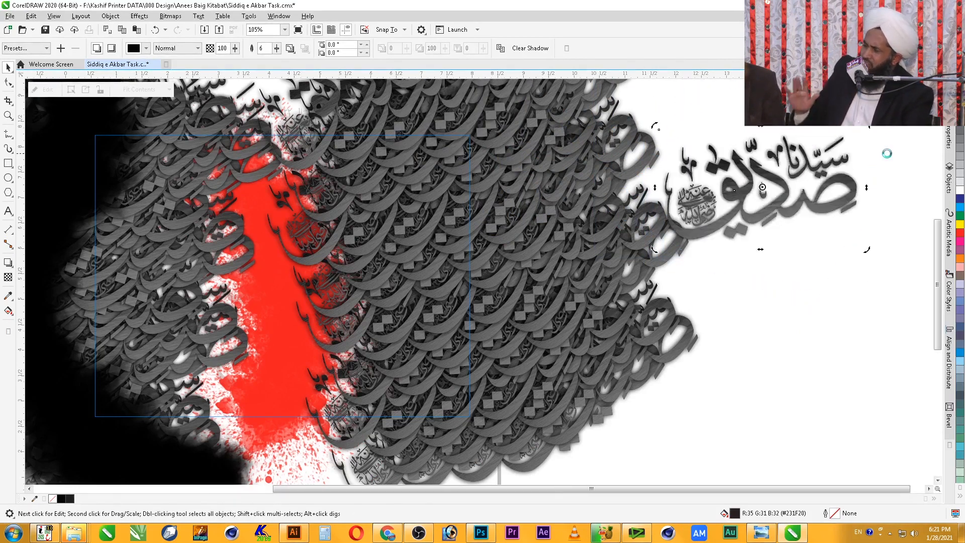
left_click_drag(861, 202, 508, 165)
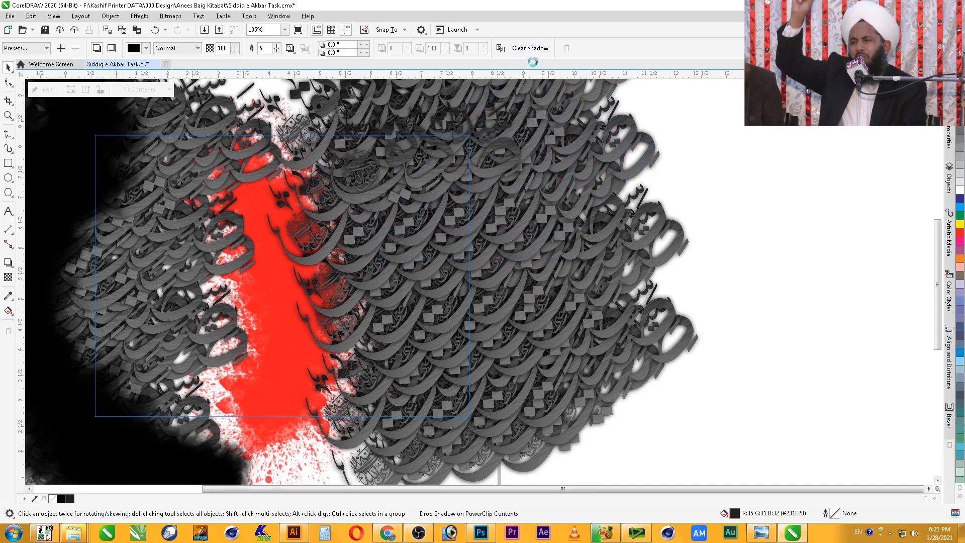
- Remove the PowerClip frame from the levelled calligraphy and fill its curve with red, C0 M100 Y100 K0
left_click(504, 163)
right_click(492, 170)
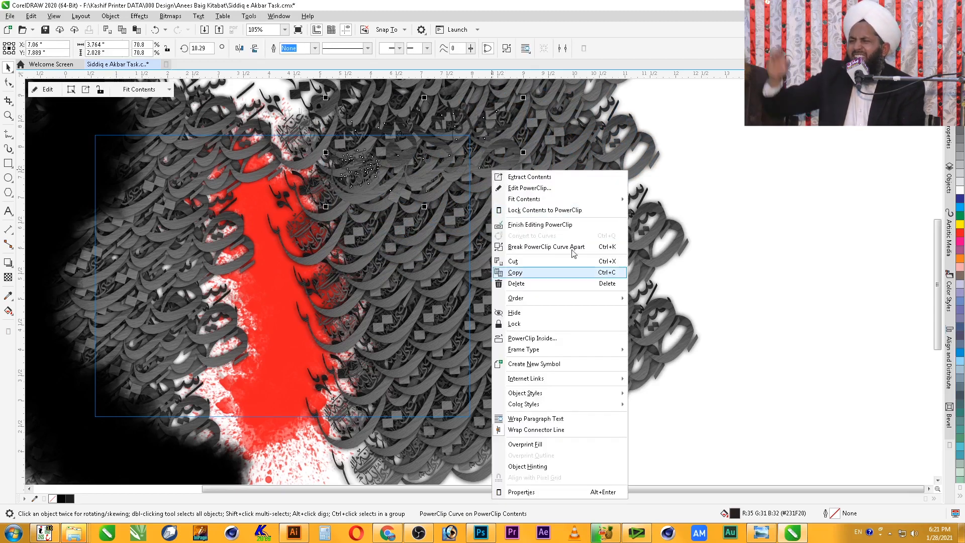
mouse_move(587, 352)
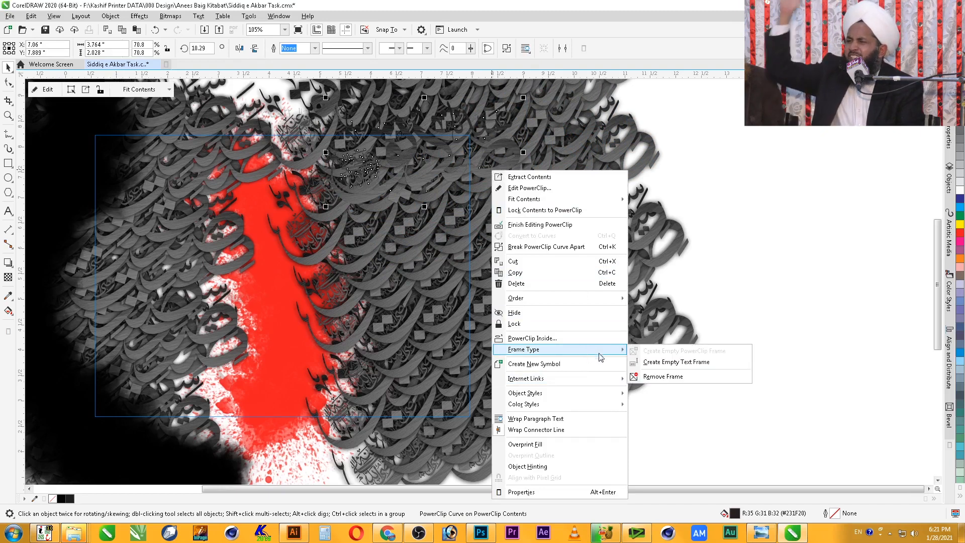
left_click(663, 377)
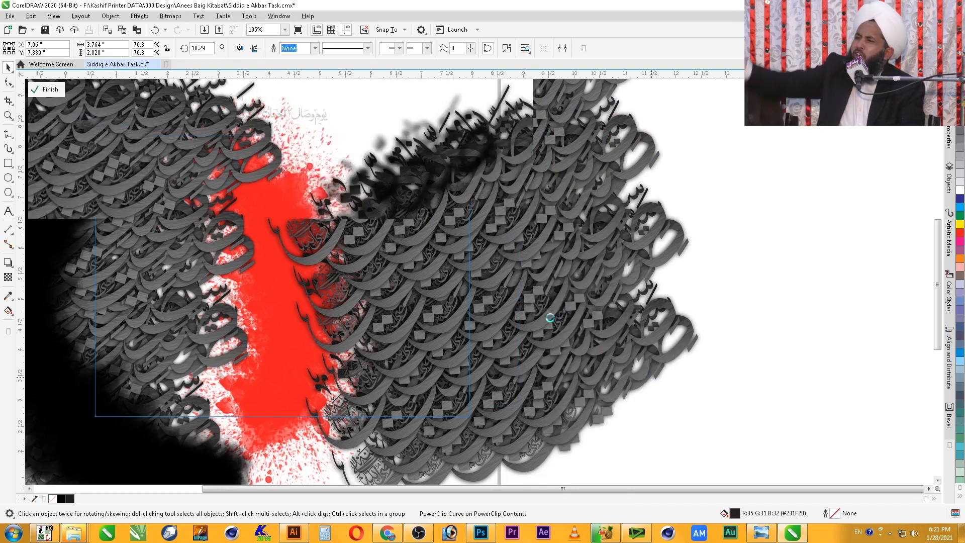
left_click(961, 234)
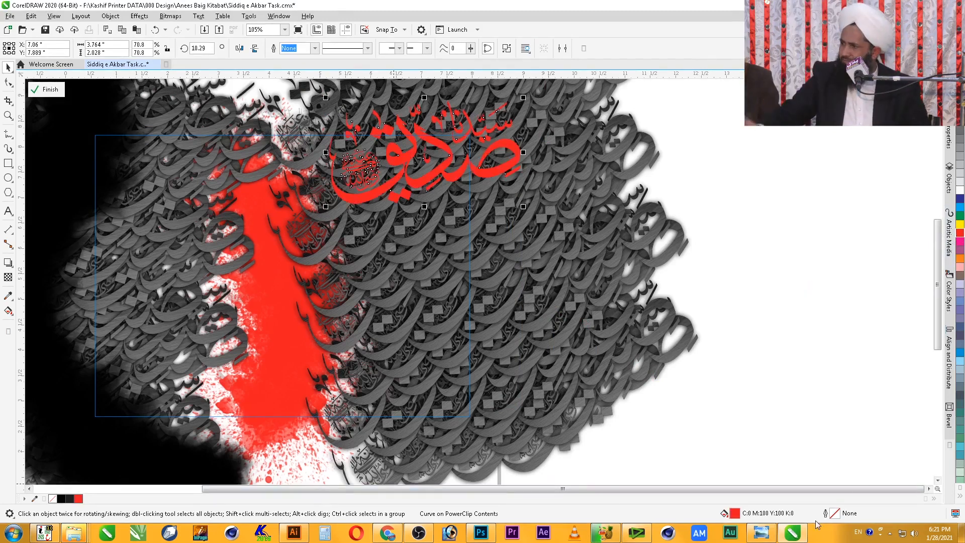
- Switch to Chrome and examine the "grey color ABSTRACT" image results and their related images for a suitable grey texture
mouse_move(358, 532)
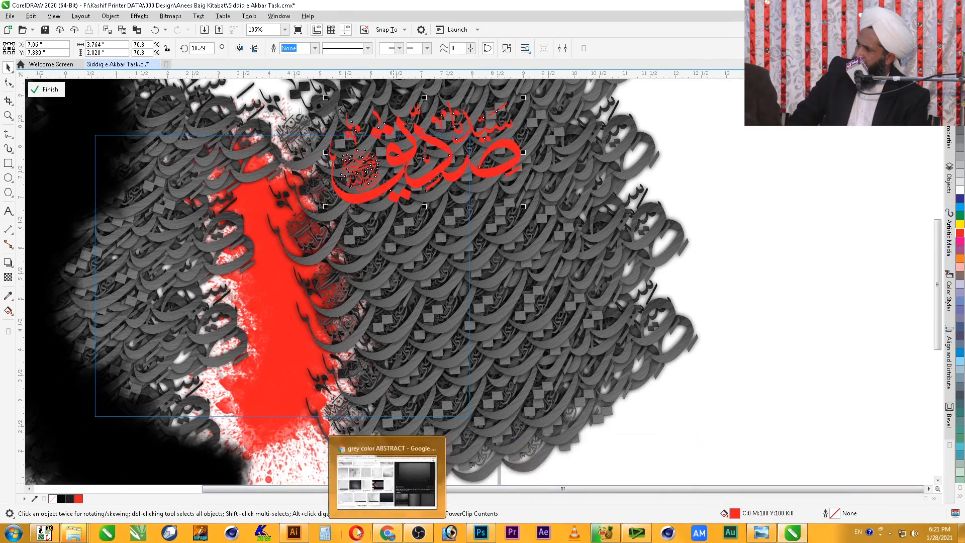
left_click(398, 483)
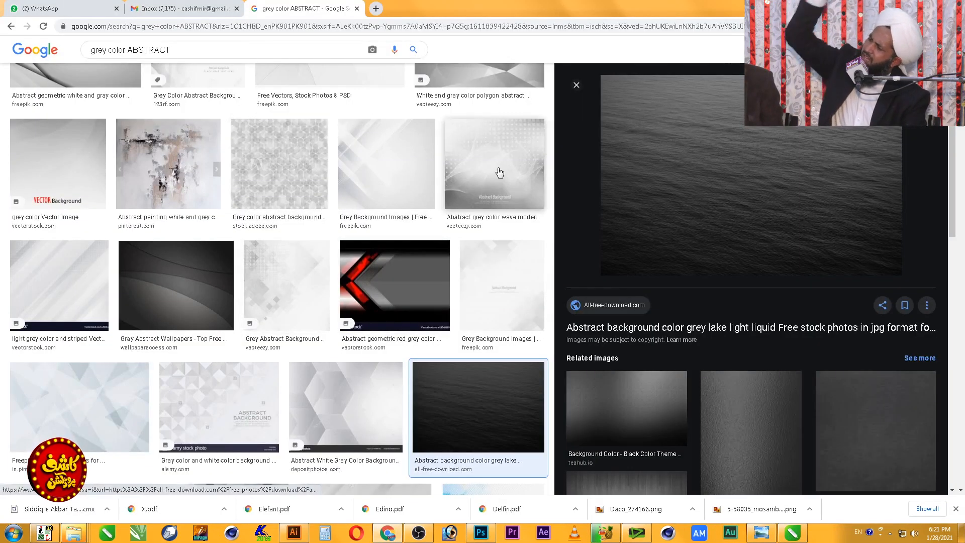
scroll(115, 281, "up", 3)
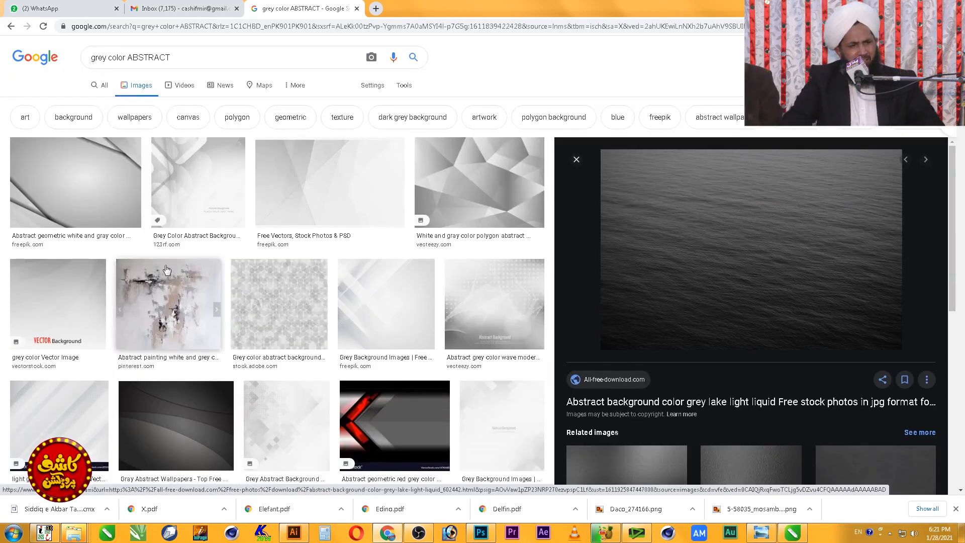
scroll(658, 397, "down", 5)
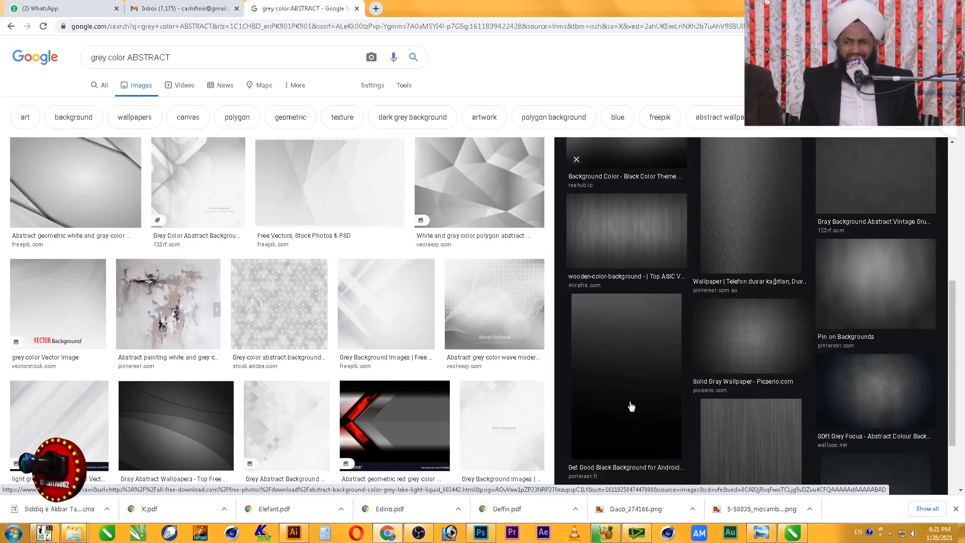
scroll(632, 406, "down", 3)
scroll(630, 398, "down", 2)
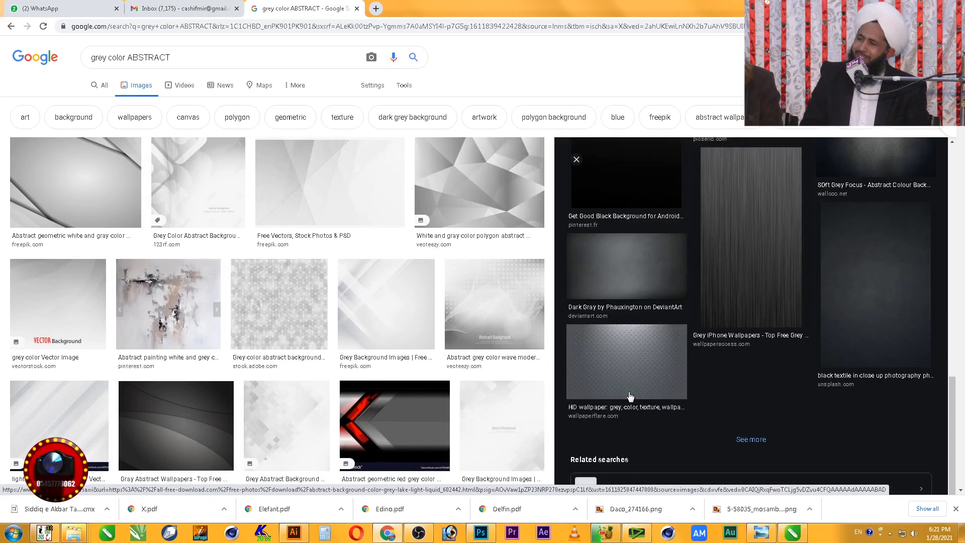
left_click(643, 370)
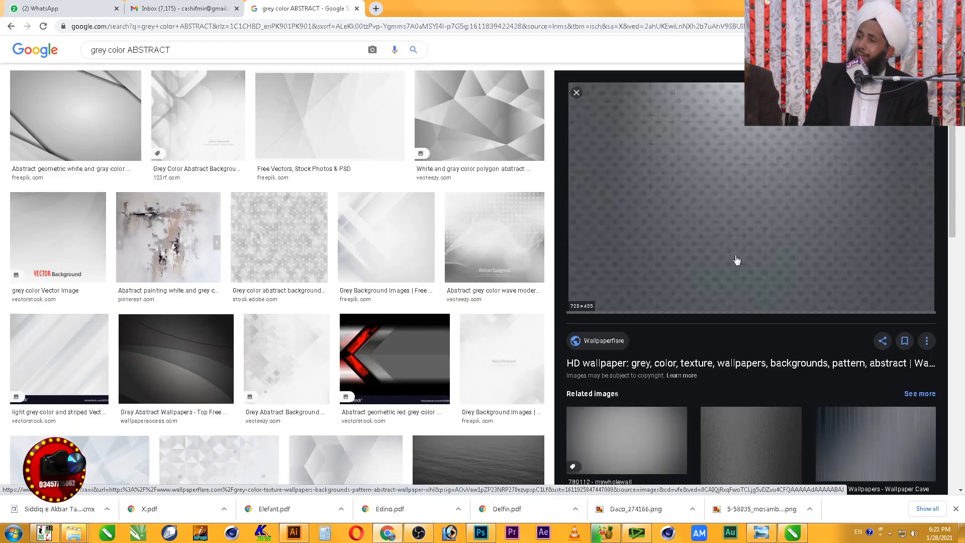
scroll(737, 260, "down", 3)
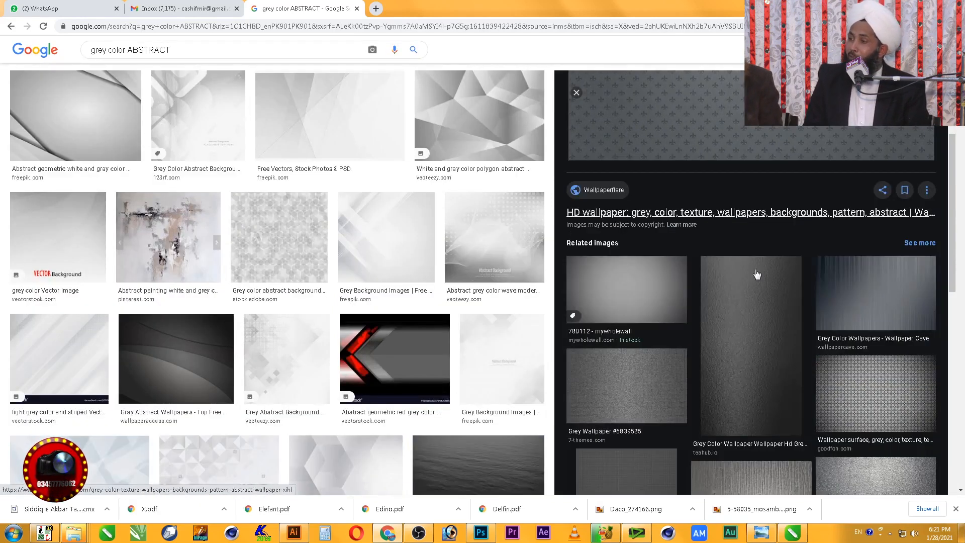
left_click(899, 405)
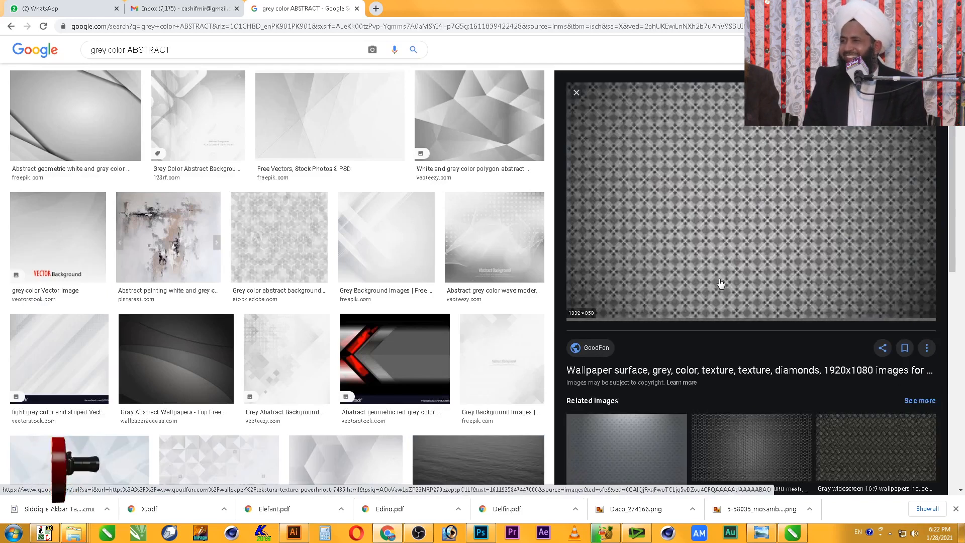
scroll(724, 302, "down", 4)
scroll(732, 337, "down", 3)
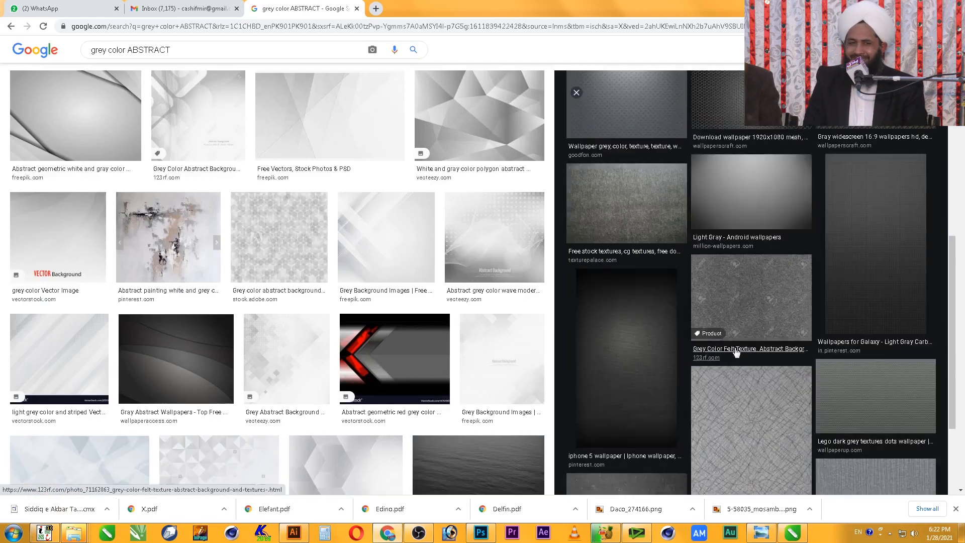
scroll(735, 352, "up", 8)
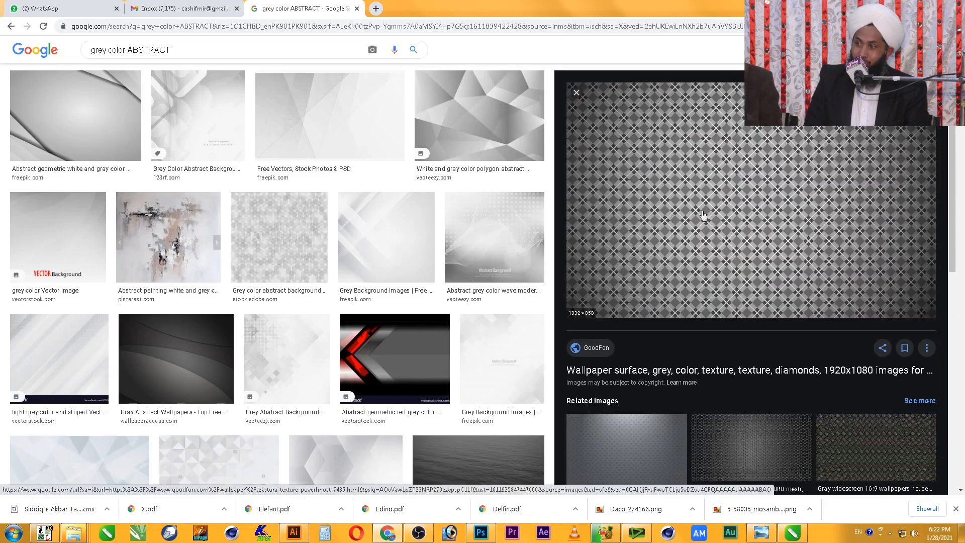
- From the hexagonal grey background's related images, open the abstract drawn textured background and copy the image
left_click(317, 248)
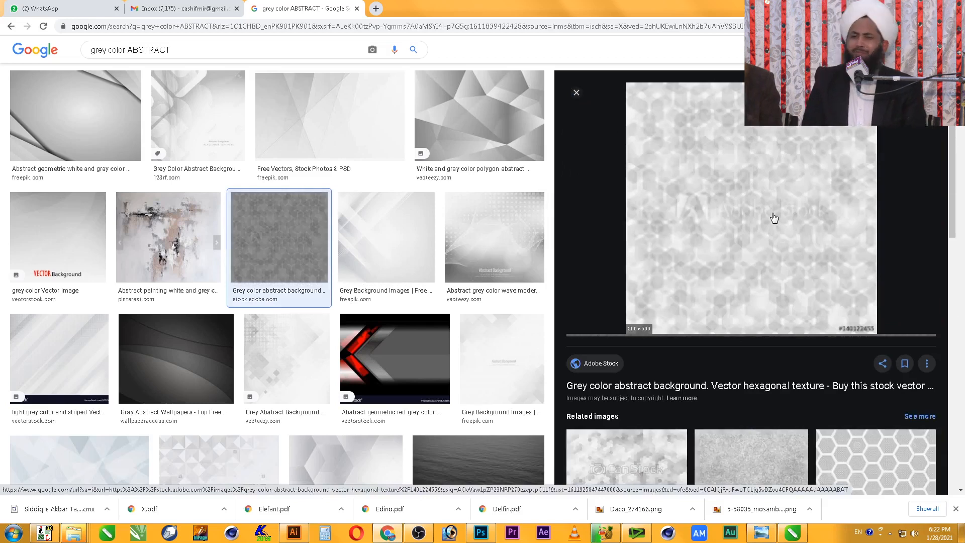
scroll(768, 214, "down", 3)
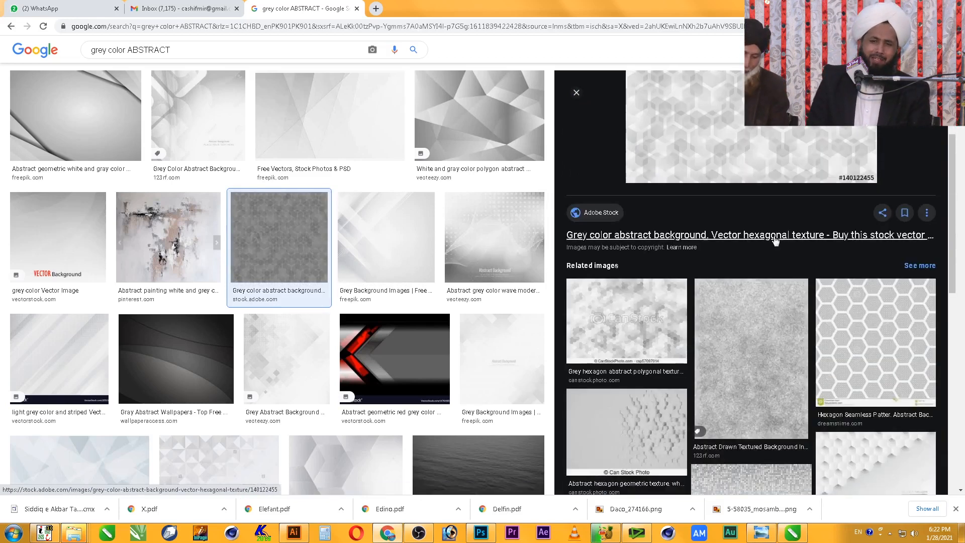
left_click(762, 345)
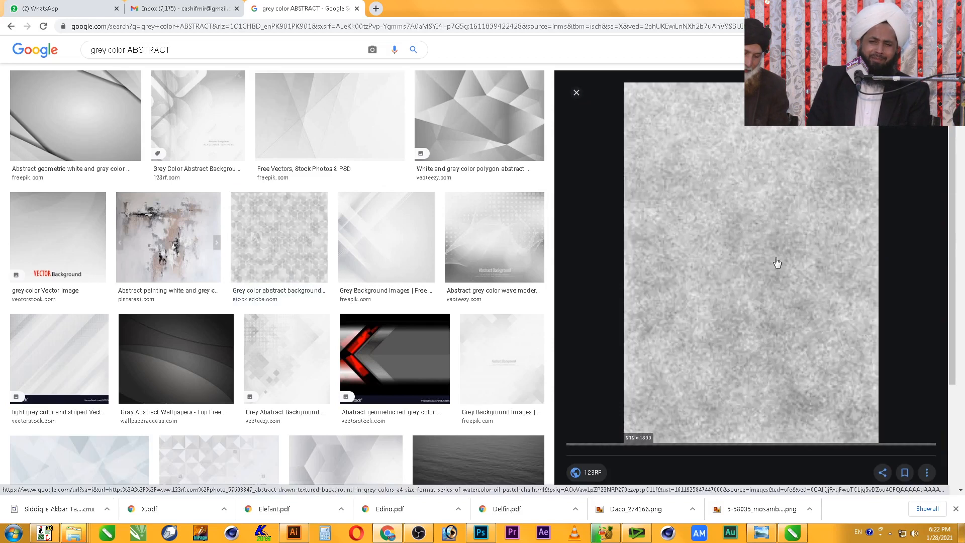
right_click(793, 296)
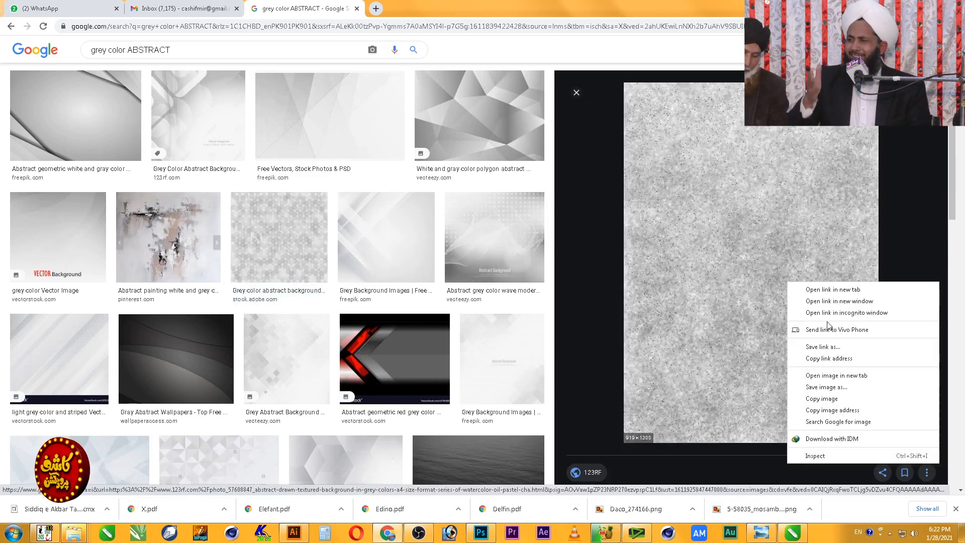
left_click(838, 399)
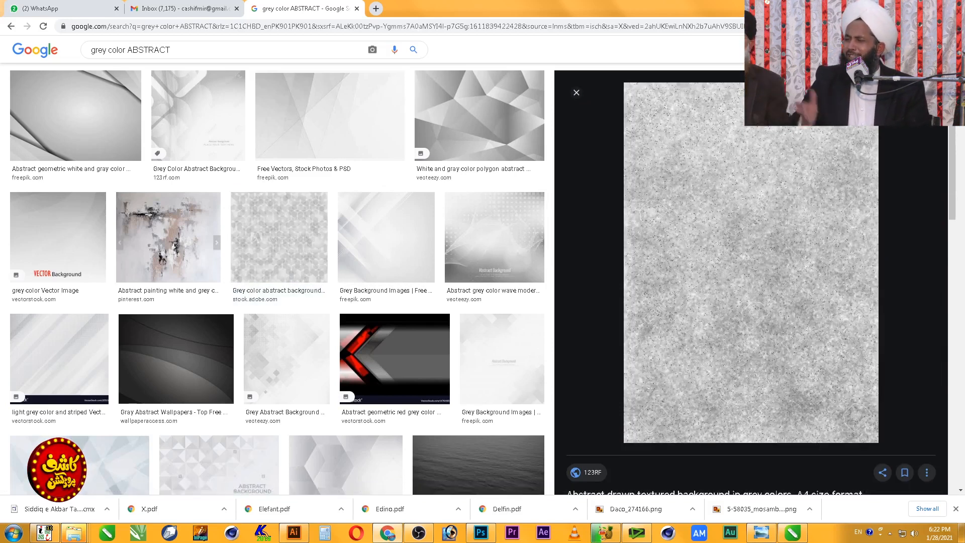
- Switch back to CorelDRAW, paste the grey texture into the PowerClip contents and scale it to 5%
key("alt+Tab")
key("ctrl+v")
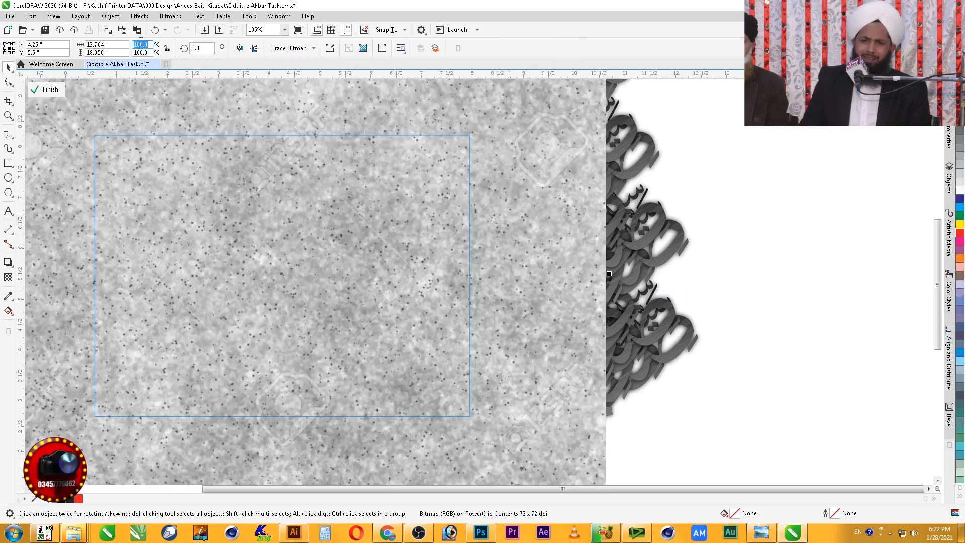
type("5")
key("Return")
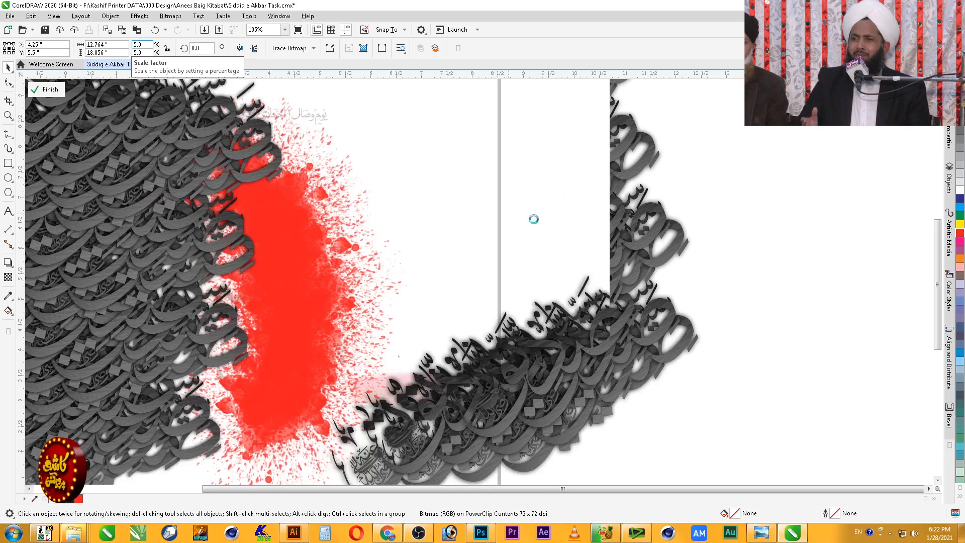
- Rotate the pasted grey texture to 270°, enlarge it to 23.8% and place it over the red name calligraphy
left_click(292, 268)
left_click_drag(300, 248, 539, 254)
left_click(298, 276)
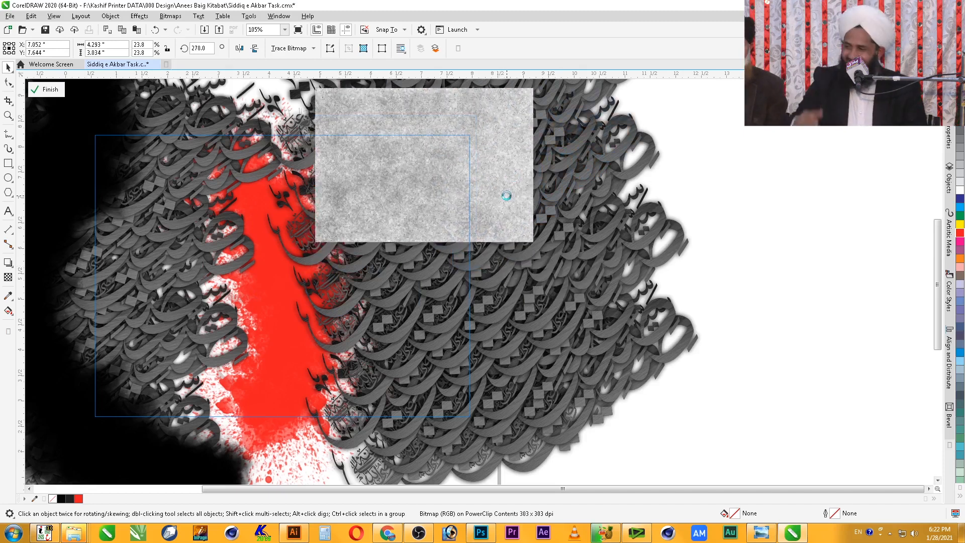
- Send the grey texture behind, PowerClip it inside the red name calligraphy, and set the calligraphy's fill to white
key("shift+Page_Down")
key("alt+j")
key("w")
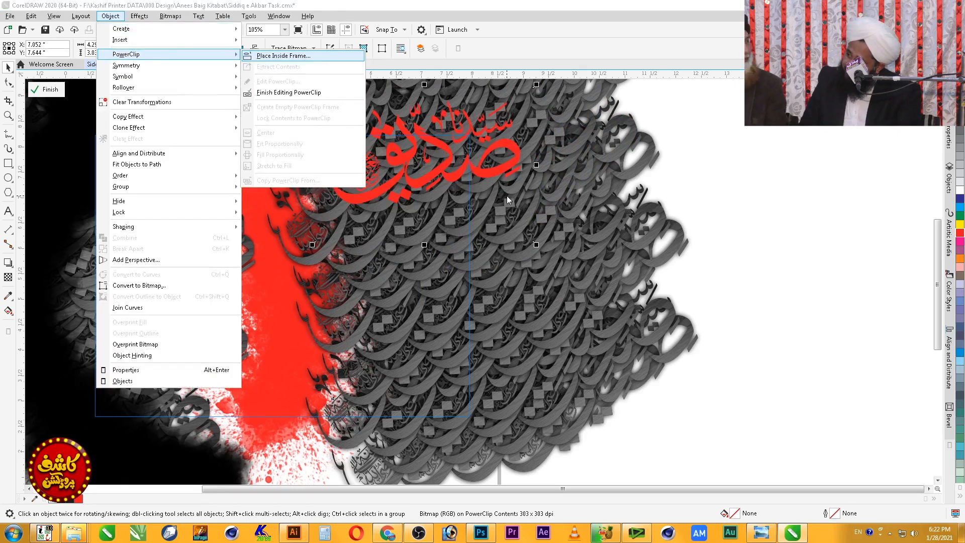
key("Down")
key("Return")
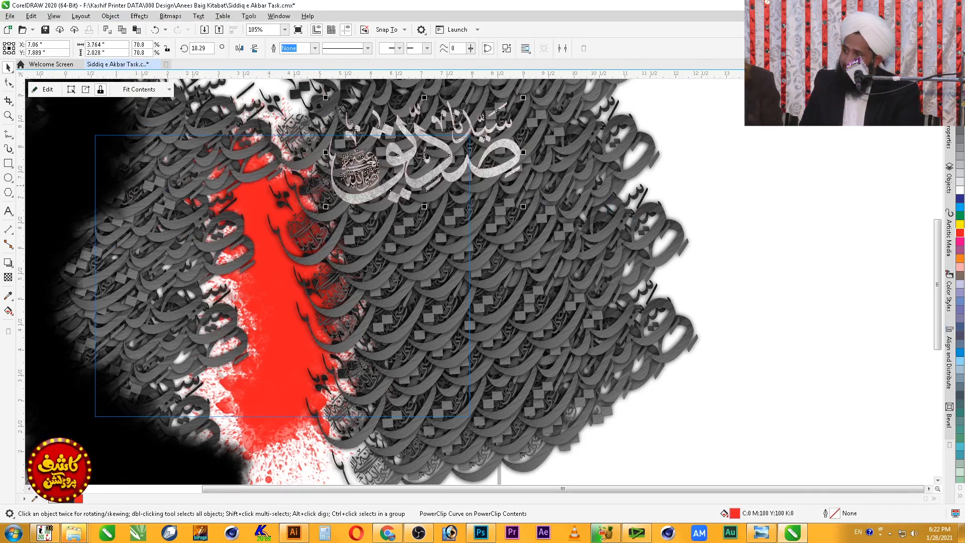
key("Escape")
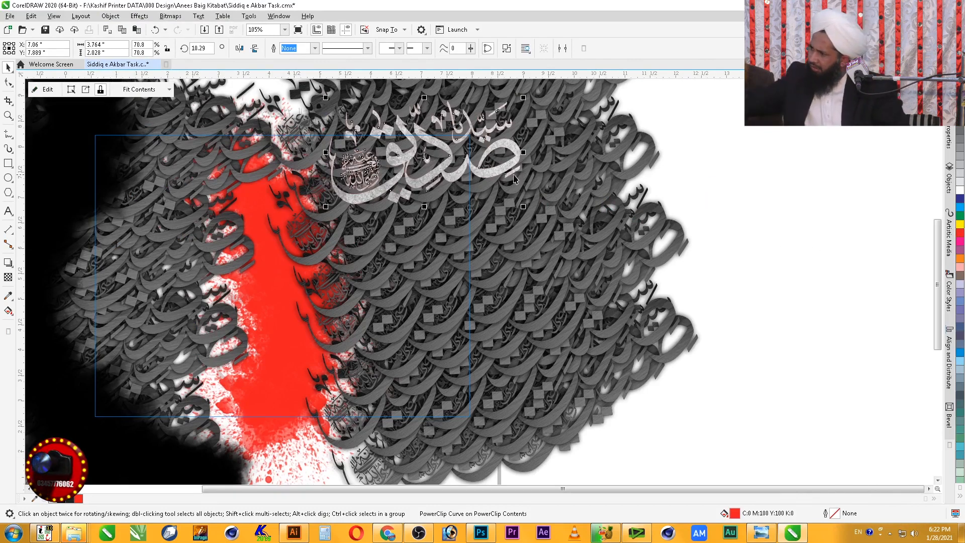
key("z")
left_click(296, 129)
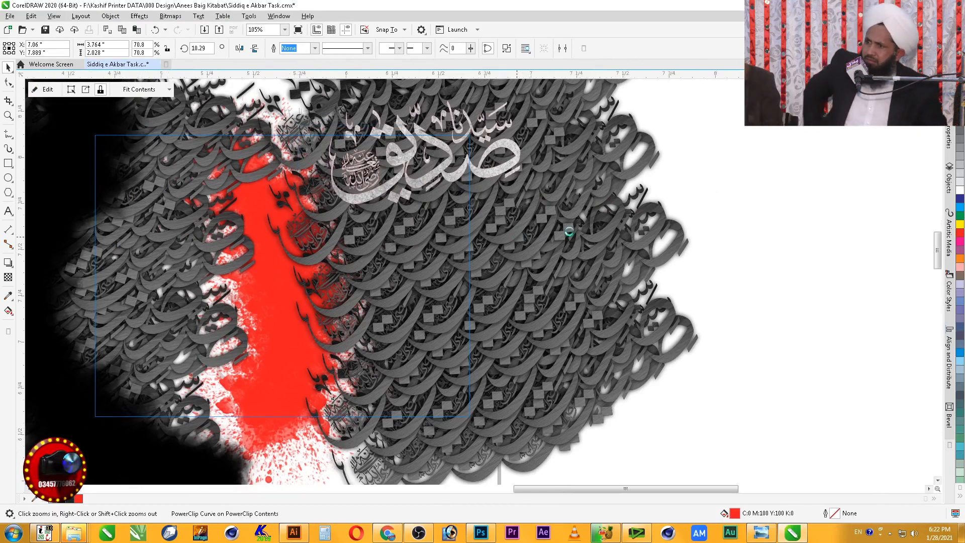
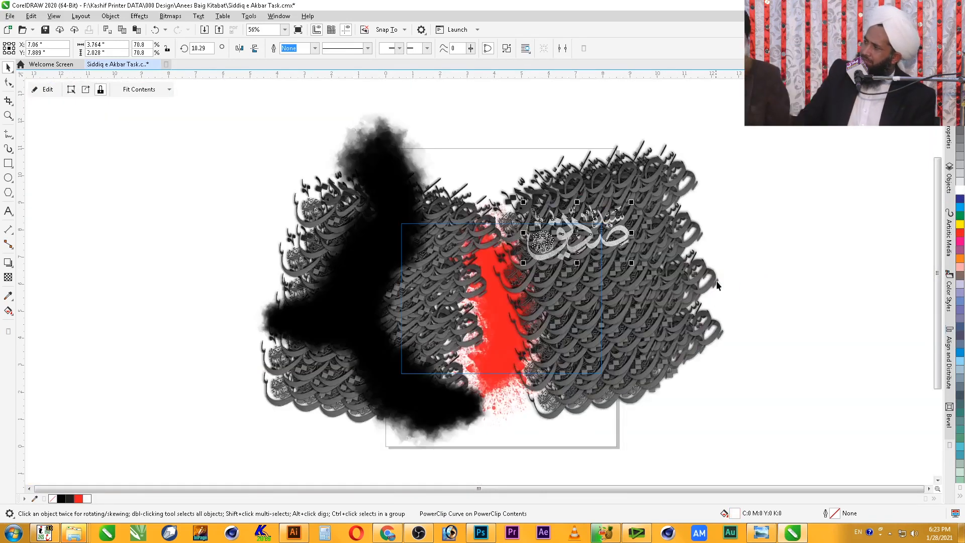
- Copy the drop shadow properties from the grey calligraphy pattern onto the textured name calligraphy
key("F2")
left_click_drag(761, 153, 472, 325)
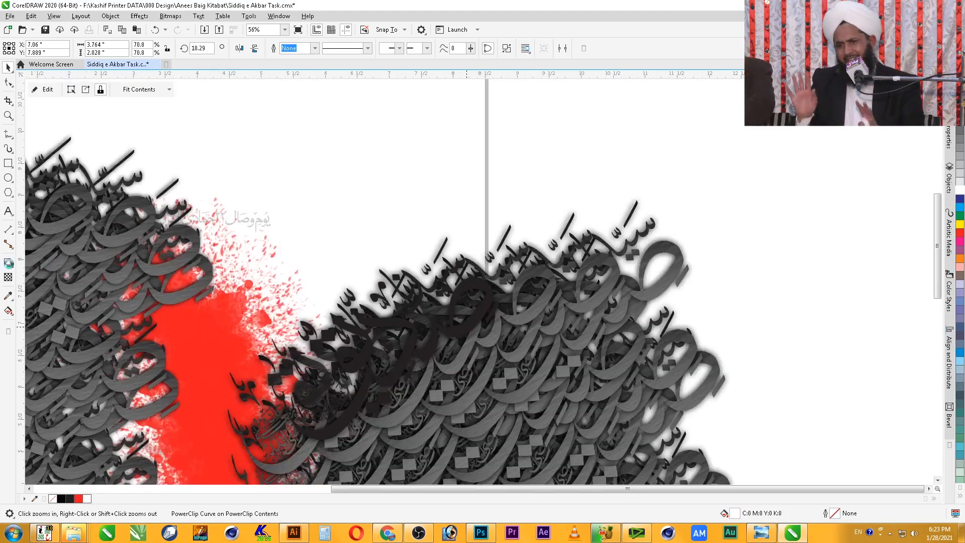
left_click(8, 263)
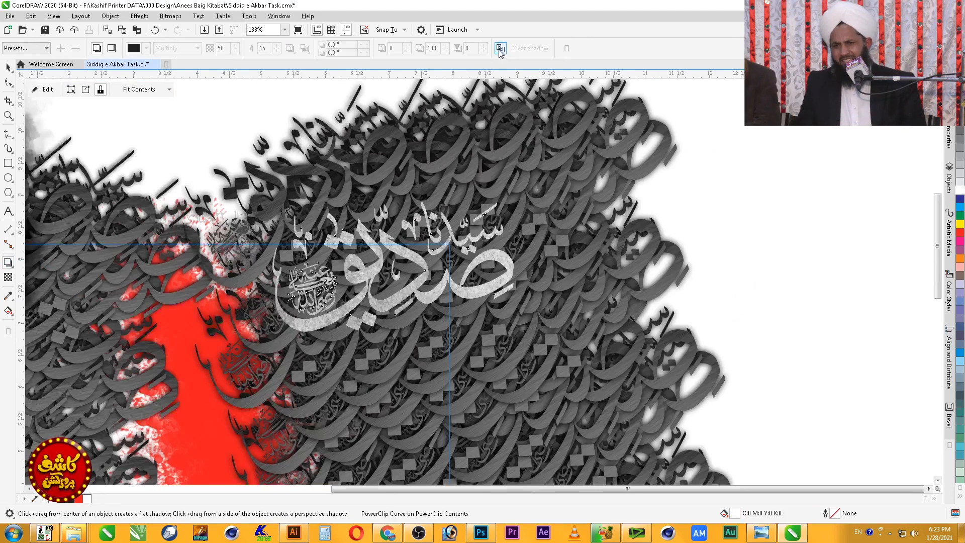
left_click(665, 194)
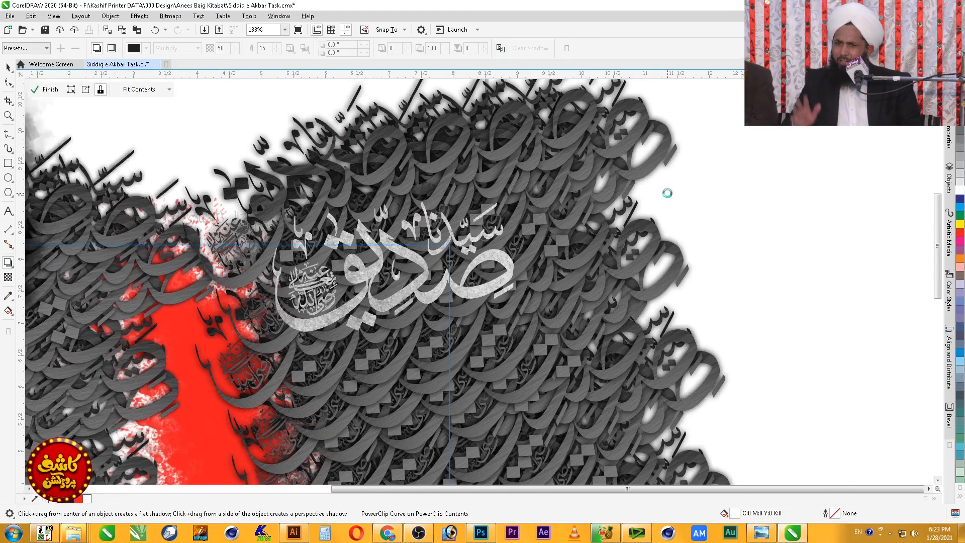
key("space")
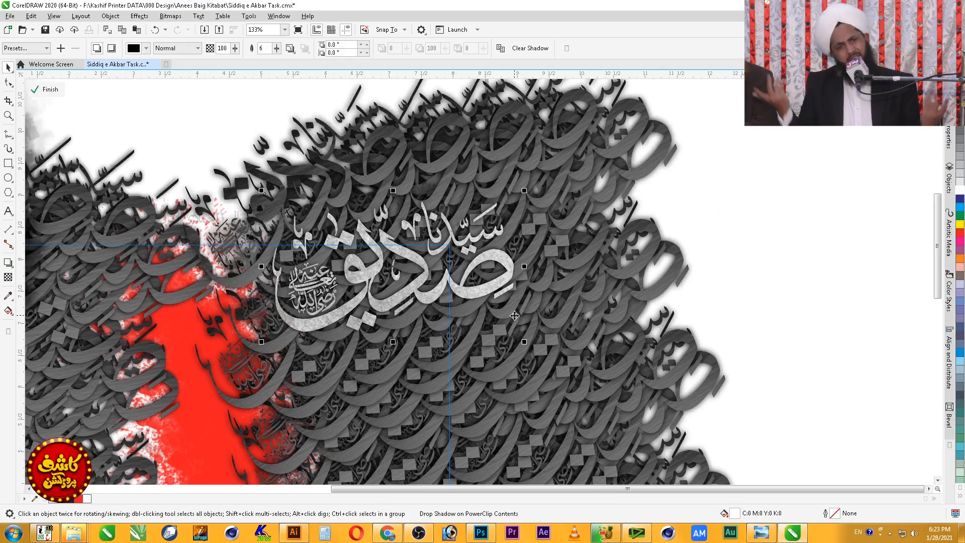
left_click(8, 262)
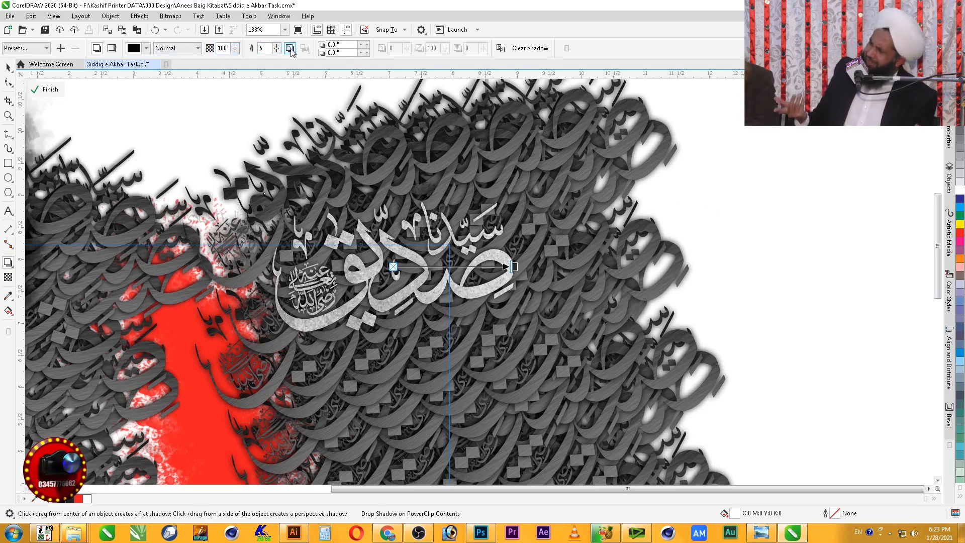
left_click(8, 67)
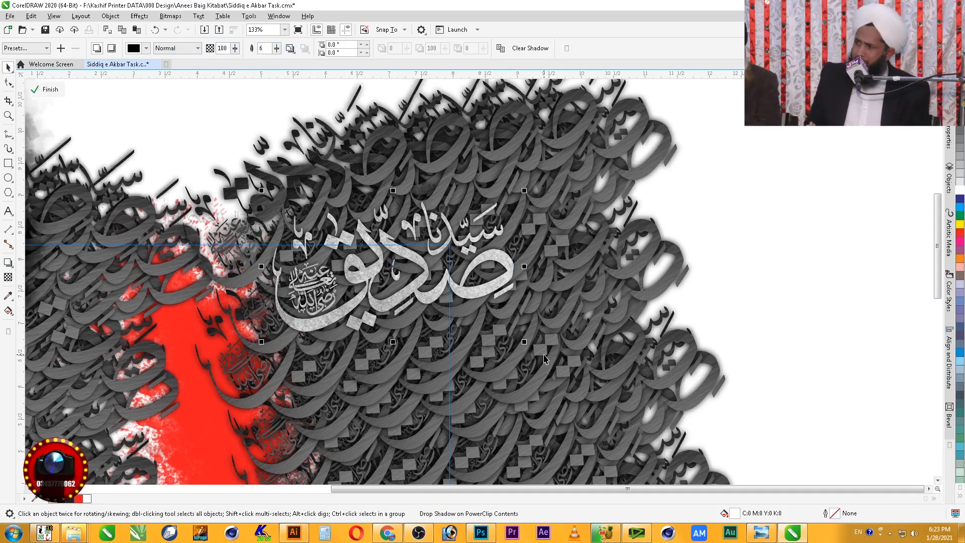
- Scale the shadowed name calligraphy to 108.3%, shift it slightly down, and finish editing the PowerClip
left_click_drag(525, 345, 534, 343)
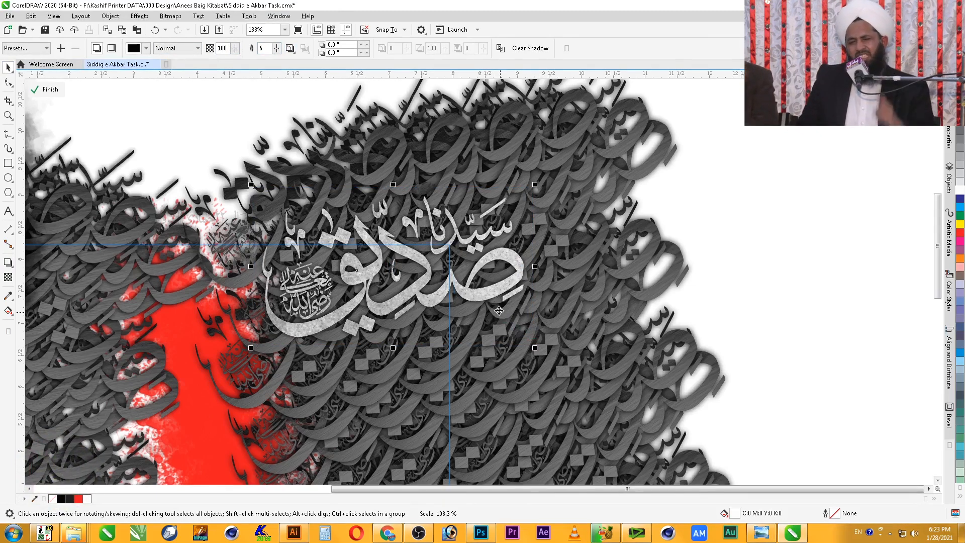
left_click_drag(491, 296, 493, 307)
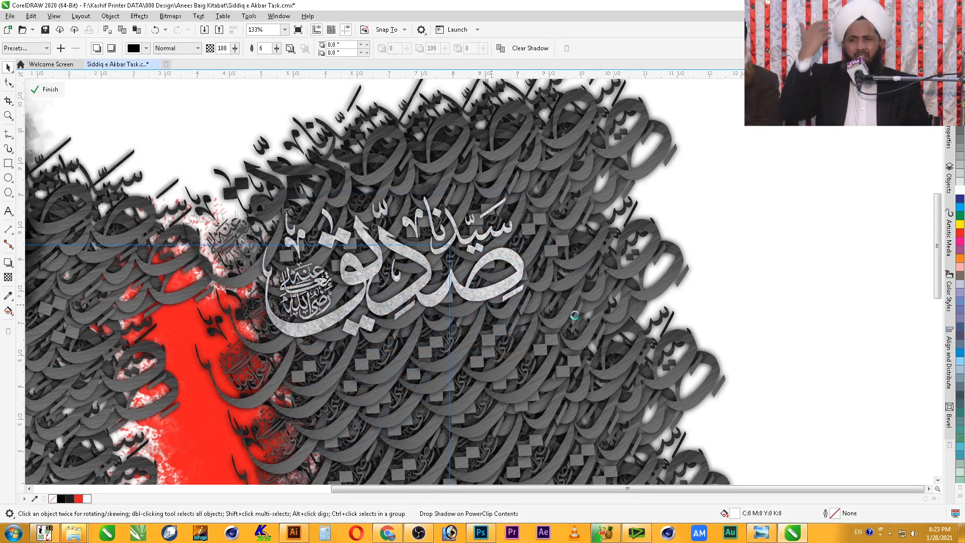
left_click(833, 245, "ctrl")
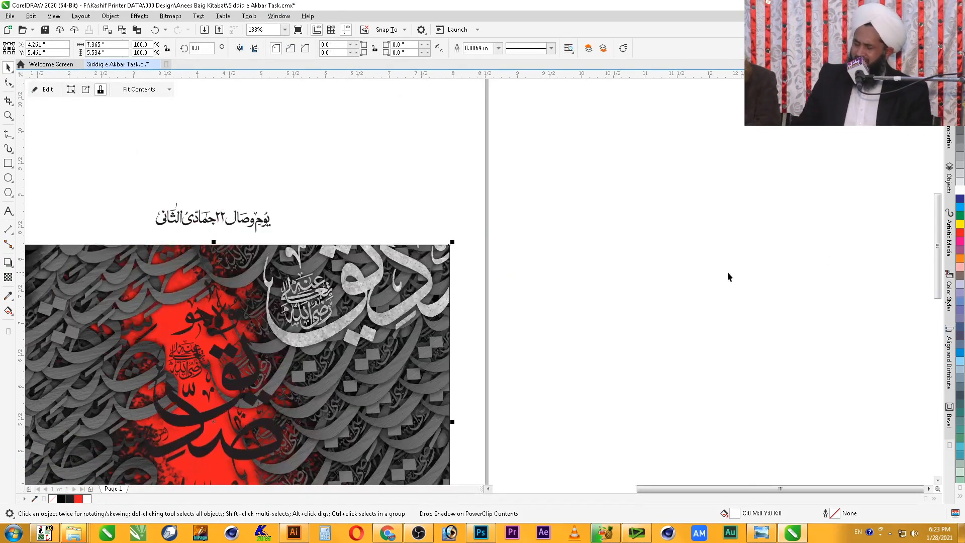
- Reopen the background PowerClip's contents for editing and select the red splatter bitmap
scroll(674, 280, "down", 2)
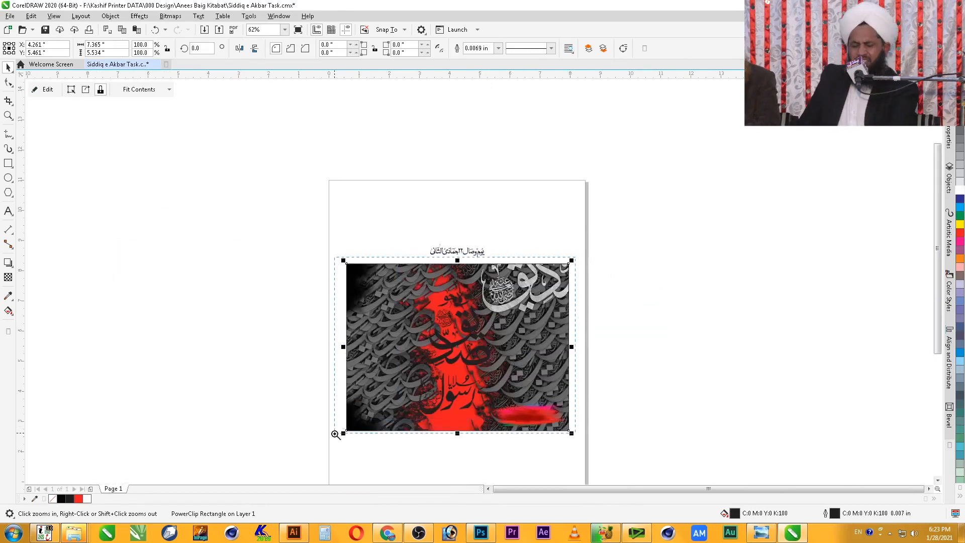
left_click(385, 429)
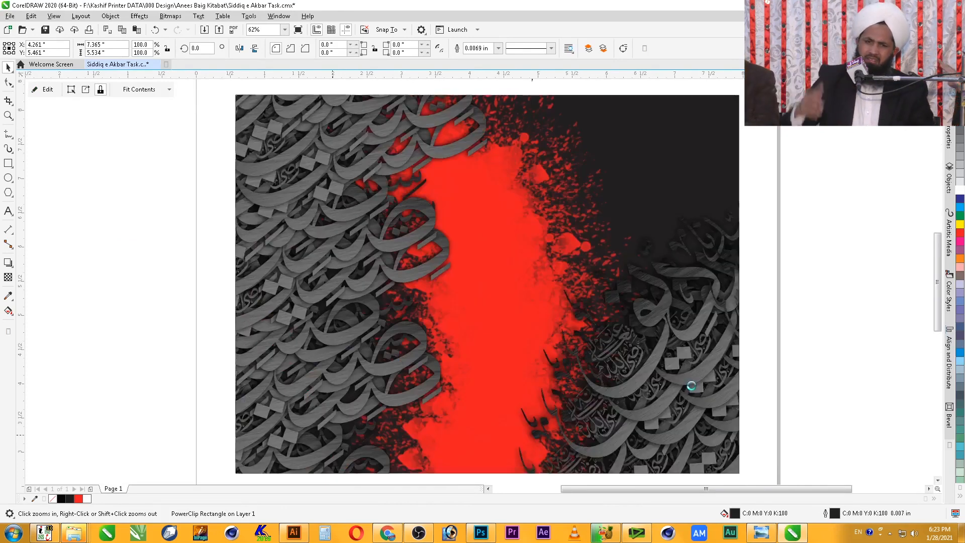
key("space")
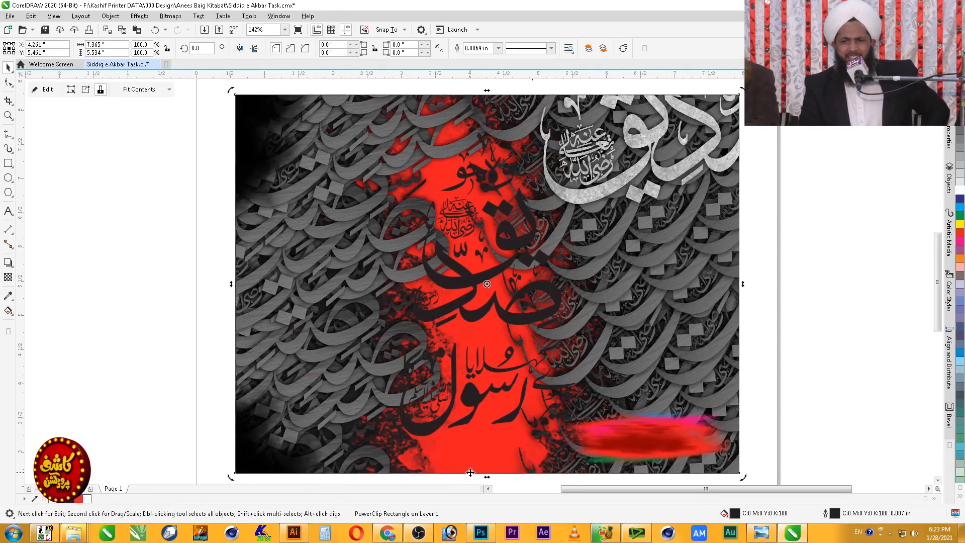
double_click(470, 472)
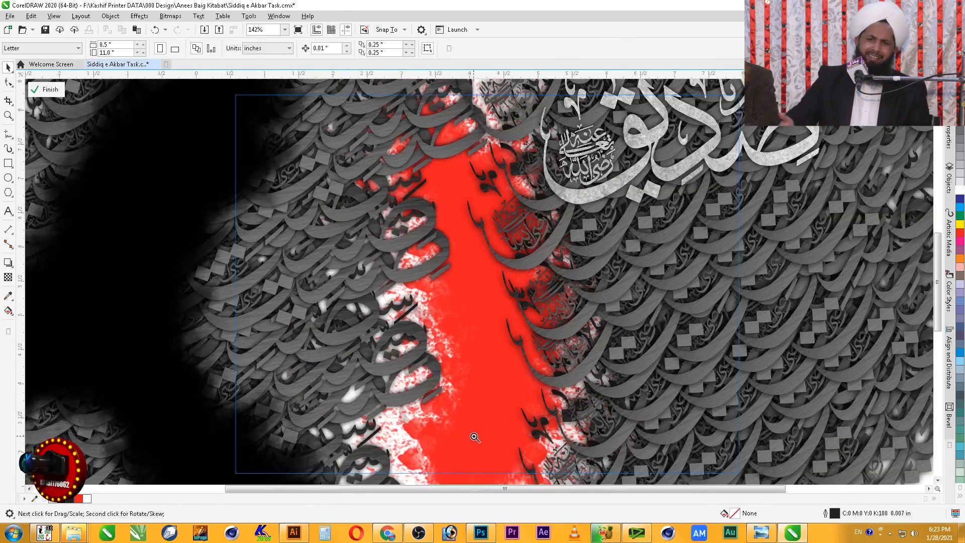
key("F2")
left_click_drag(475, 436, 492, 453)
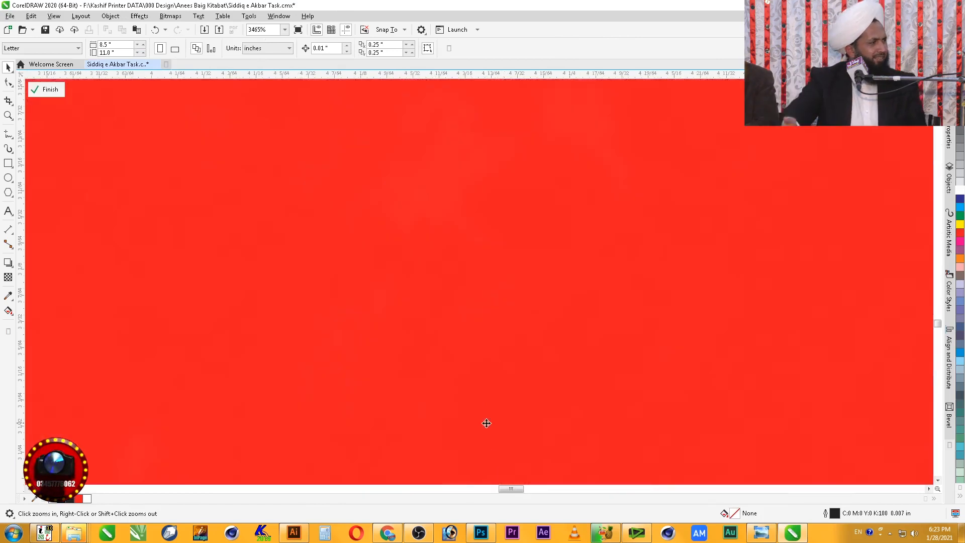
left_click(487, 423)
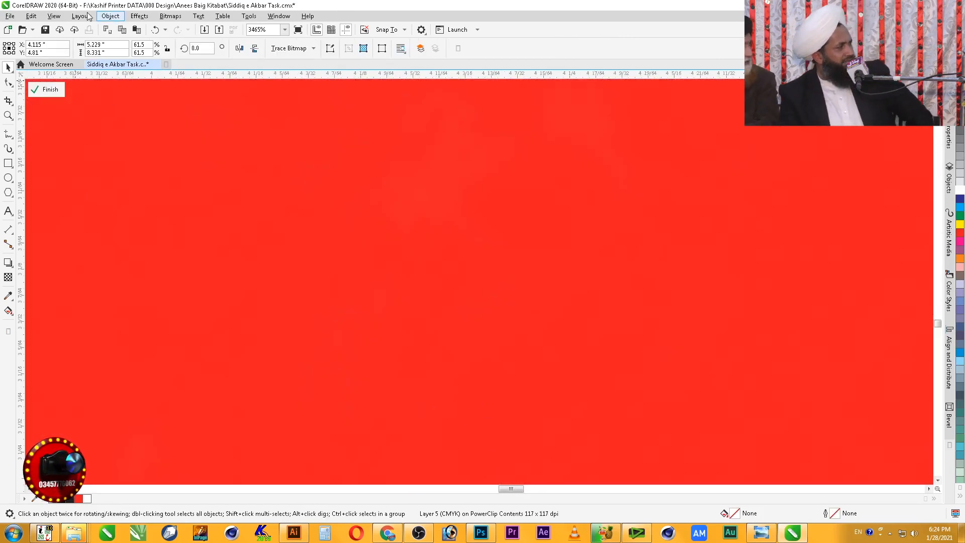
left_click(120, 17)
mouse_move(139, 16)
mouse_move(151, 54)
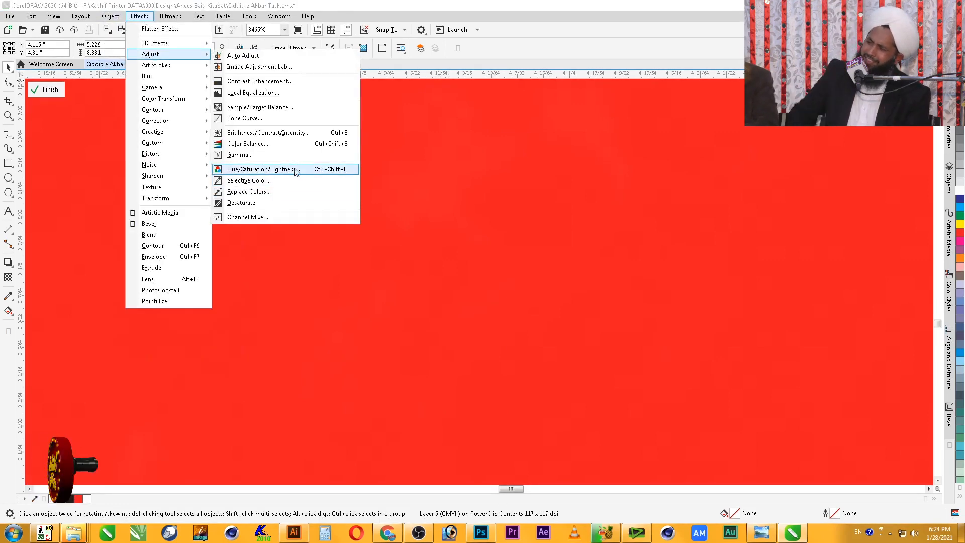
left_click(299, 135)
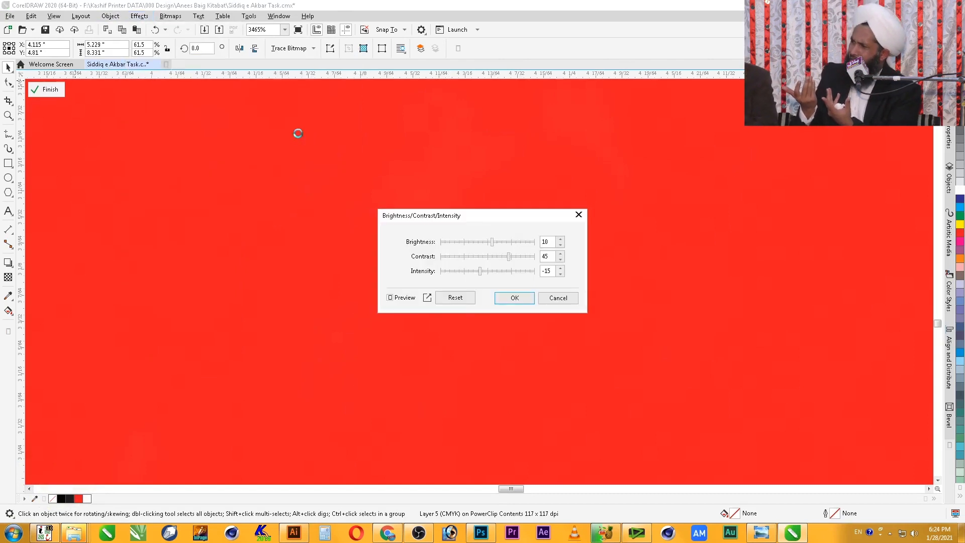
left_click(558, 298)
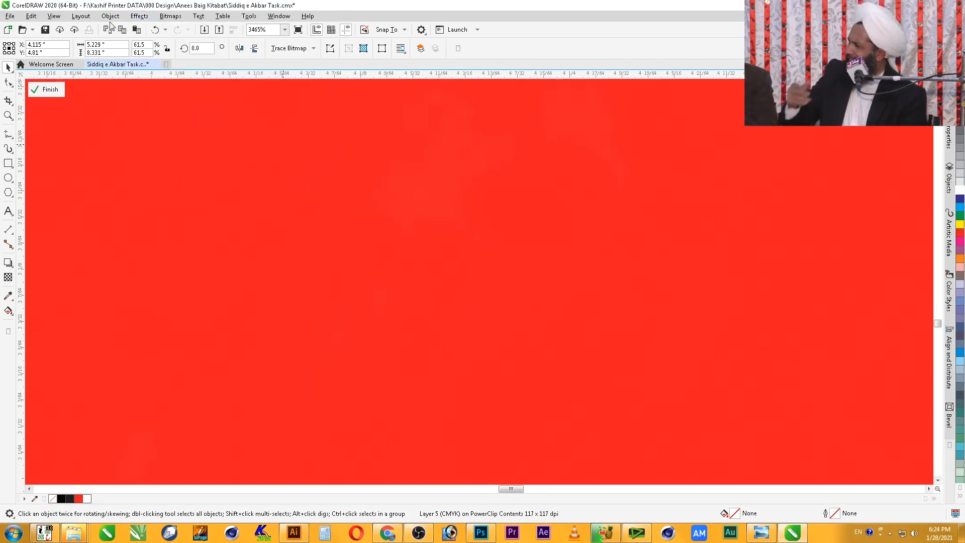
- Start Replace Colors on the red splatter bitmap and sample the splatter's colour from the canvas as the input colour
left_click(135, 18)
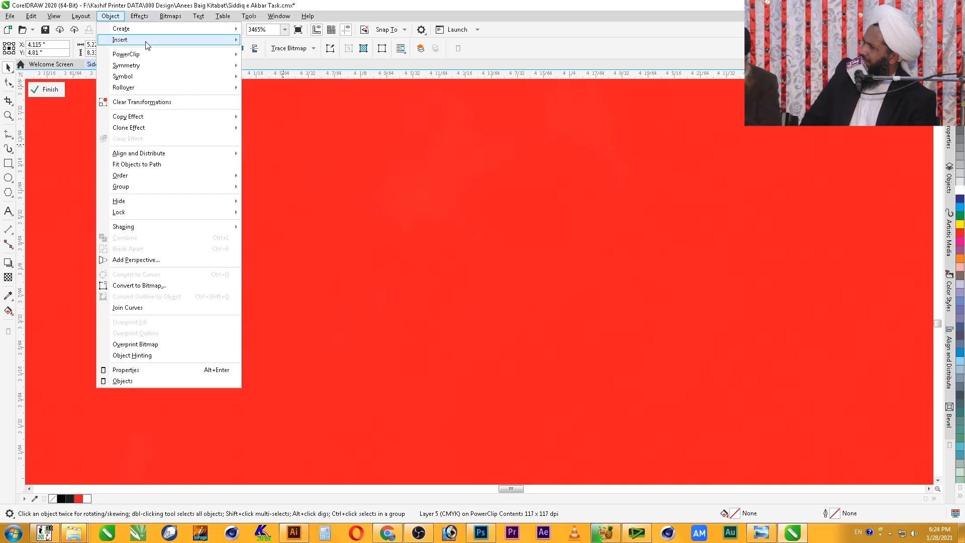
mouse_move(151, 54)
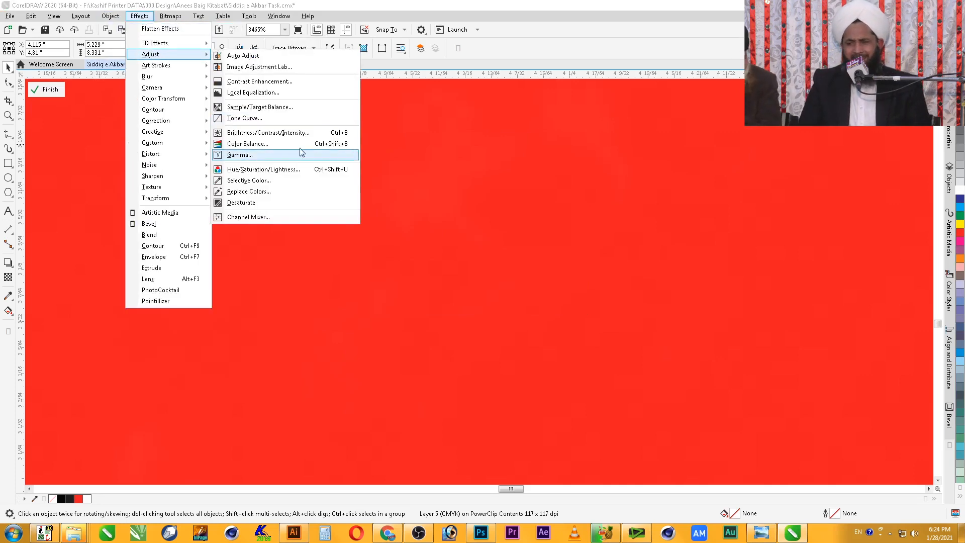
left_click(266, 192)
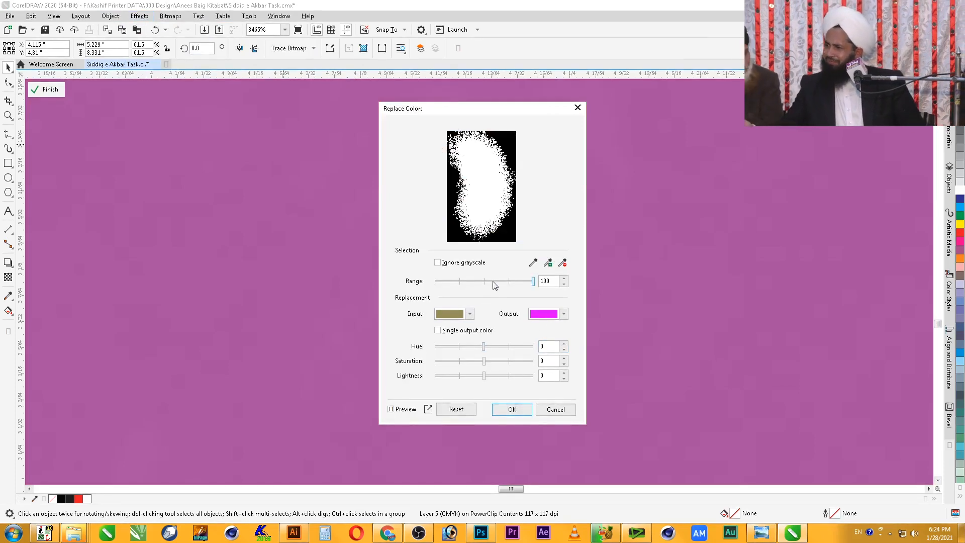
left_click(533, 262)
left_click(629, 277)
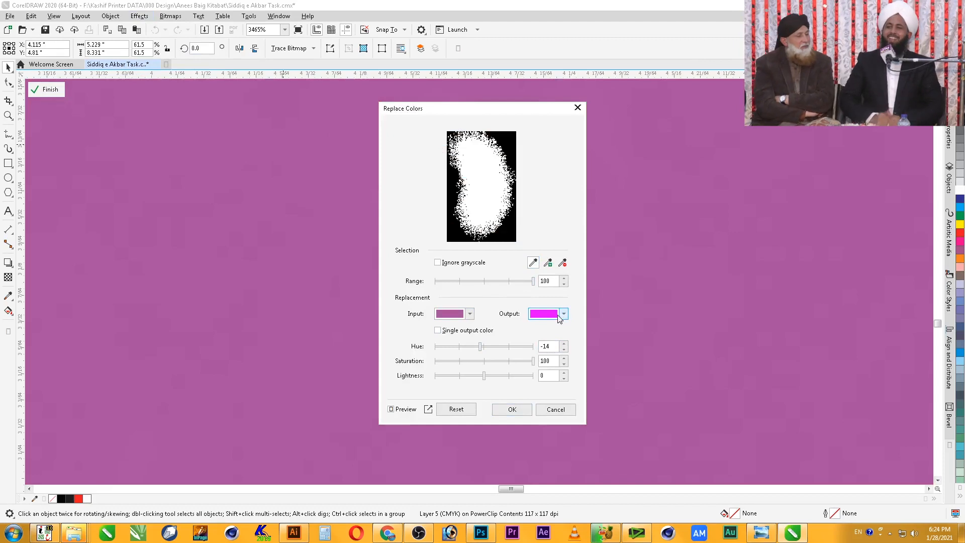
- Set the replacement output to dark red (hue 56, saturation 2, lightness -48), apply it, and finish editing the PowerClip
left_click(564, 314)
left_click_drag(595, 435, 615, 436)
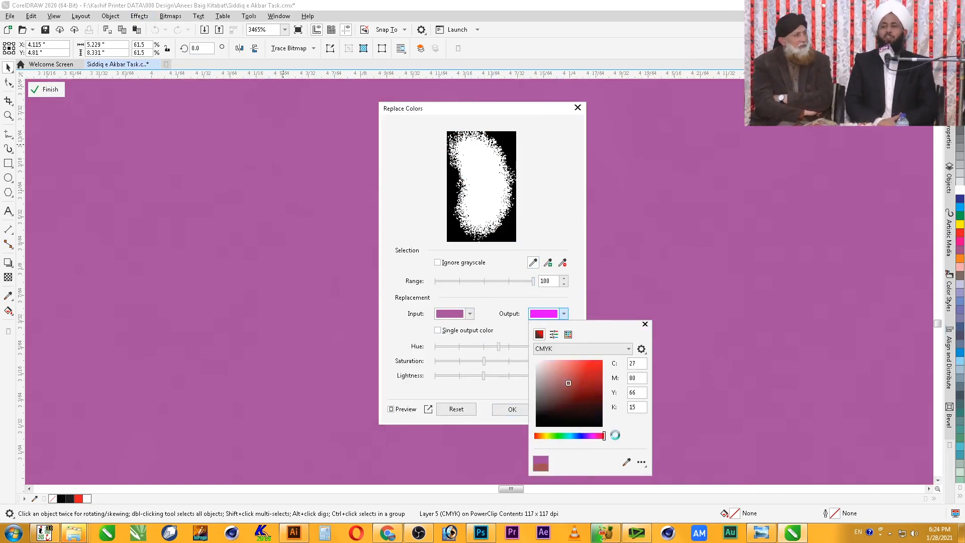
mouse_move(590, 401)
left_mouse_down()
mouse_move(621, 394)
mouse_move(619, 401)
left_mouse_up()
left_click(582, 311)
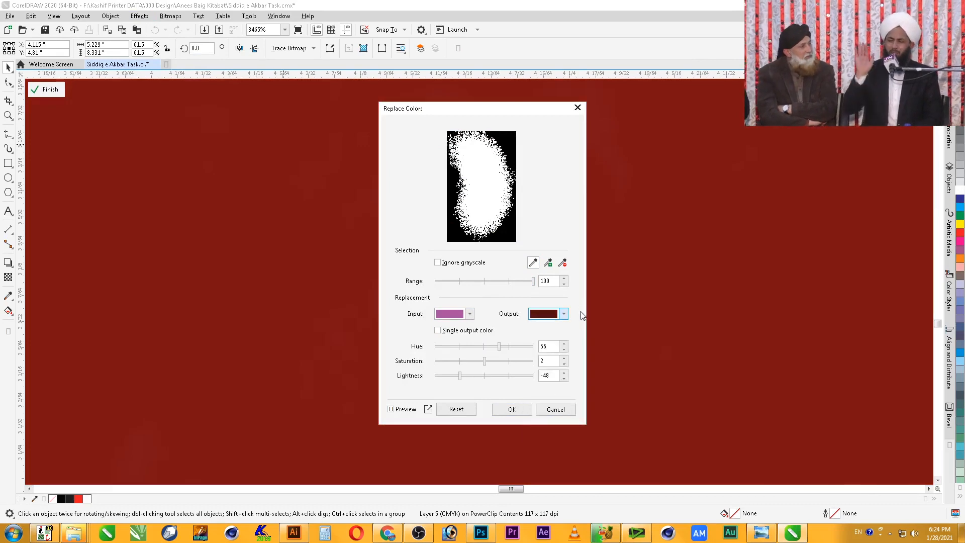
left_click(512, 409)
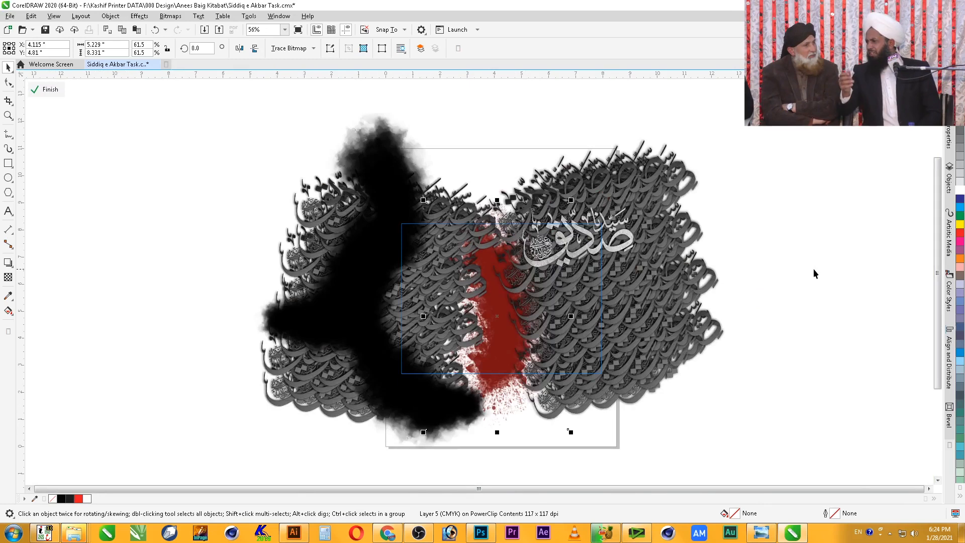
left_click(823, 298, "ctrl")
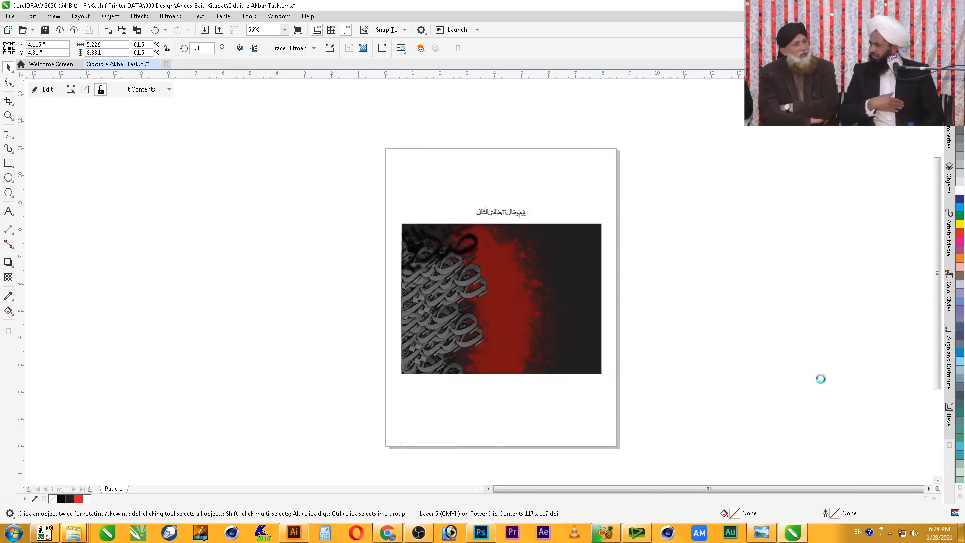
- Scale the central dark calligraphy group over the red splatter to 85% and shift it slightly up
key("z")
left_click_drag(641, 202, 372, 425)
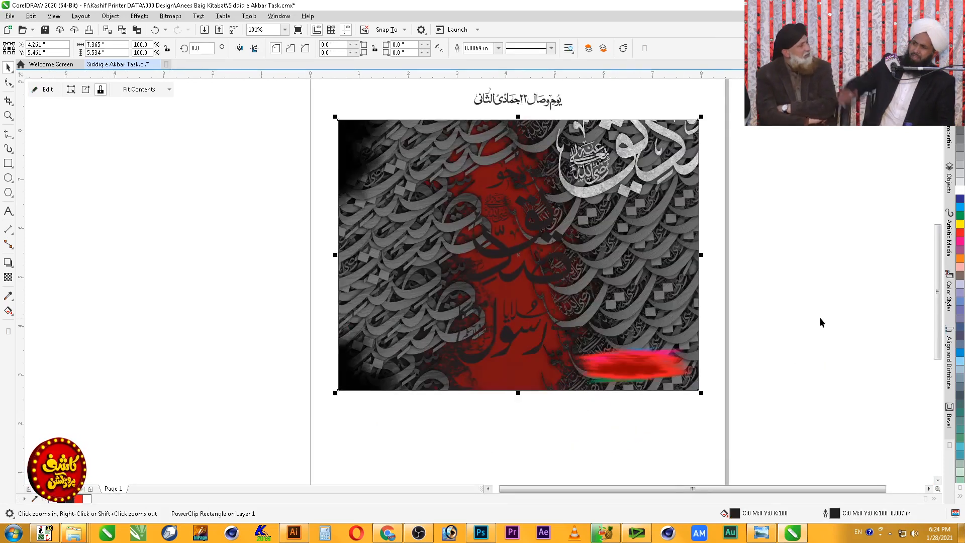
left_click(553, 288, "ctrl")
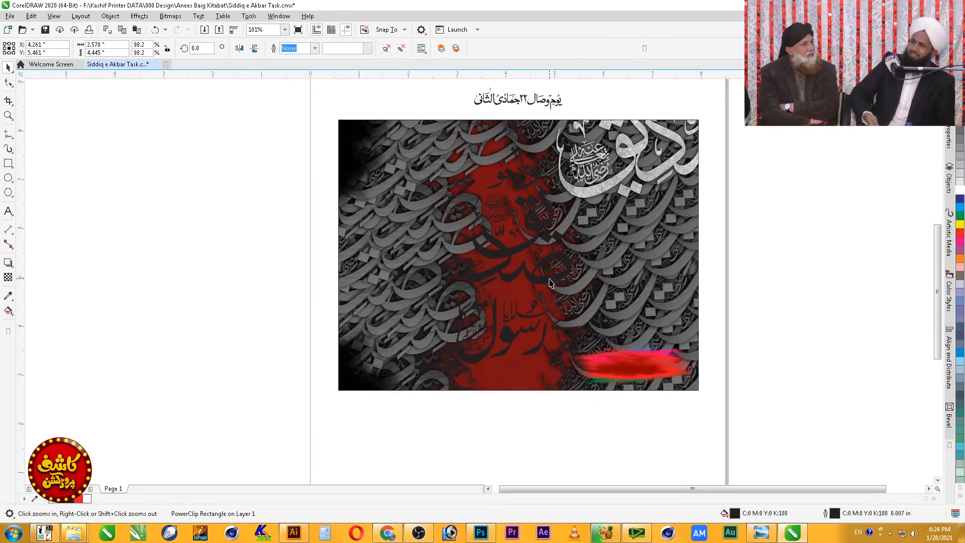
key("F2")
left_click_drag(723, 108, 307, 401)
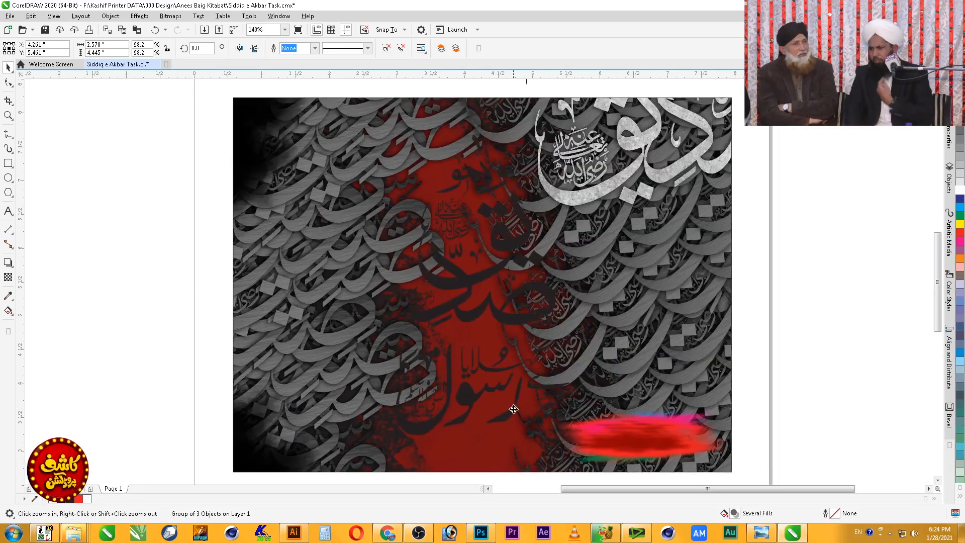
left_click_drag(389, 441, 404, 418)
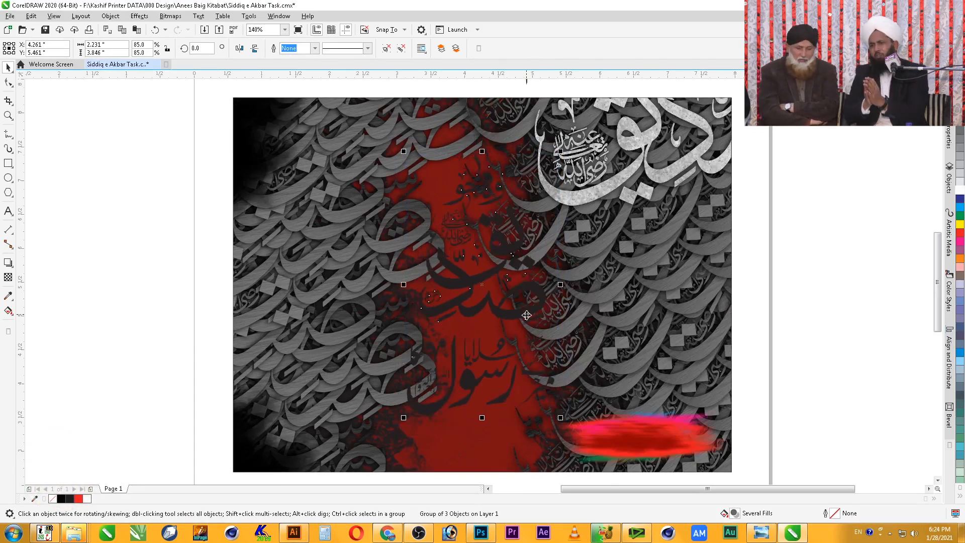
left_click_drag(527, 314, 527, 293)
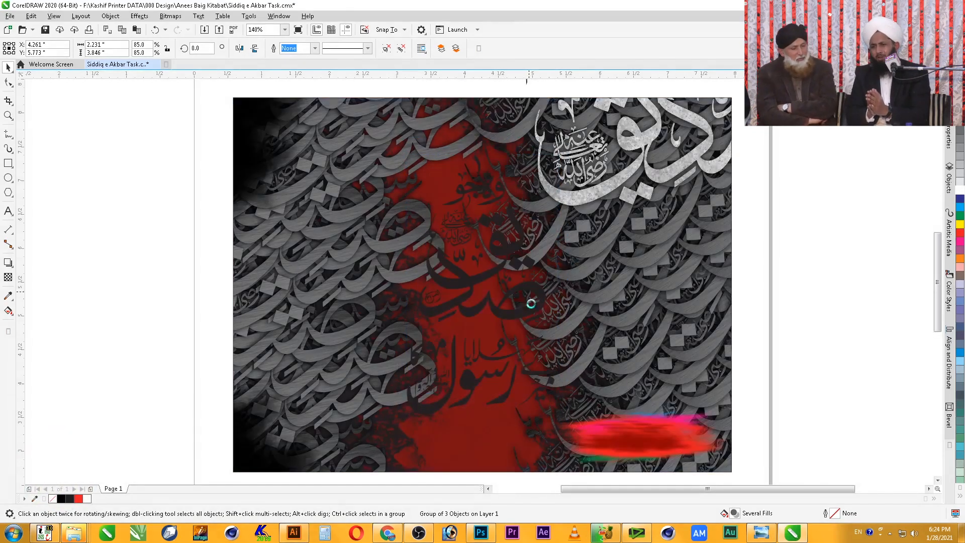
- Move the red brush-stroke group below the central calligraphy and centre it horizontally on the background
left_click(622, 441)
left_click_drag(659, 441, 490, 447)
key("ctrl+z")
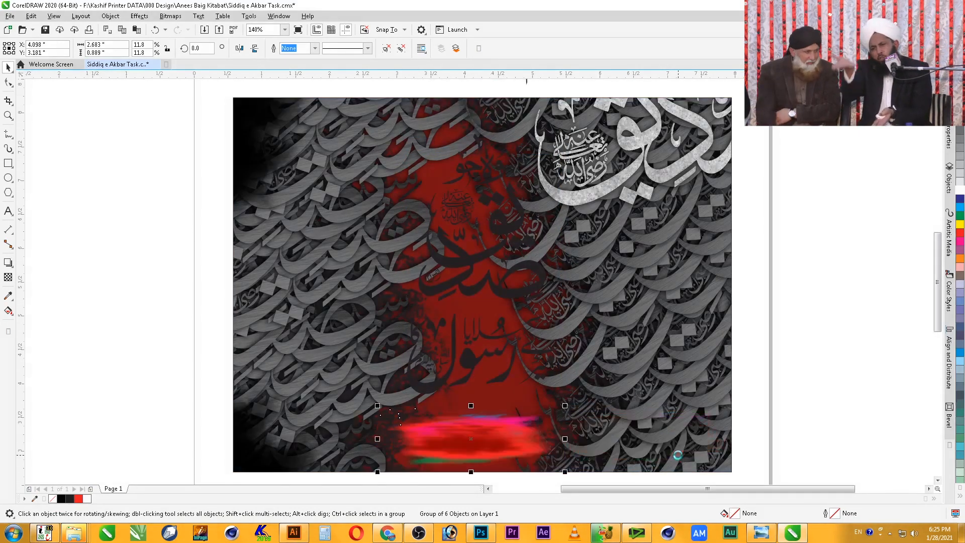
left_click(691, 455, "shift")
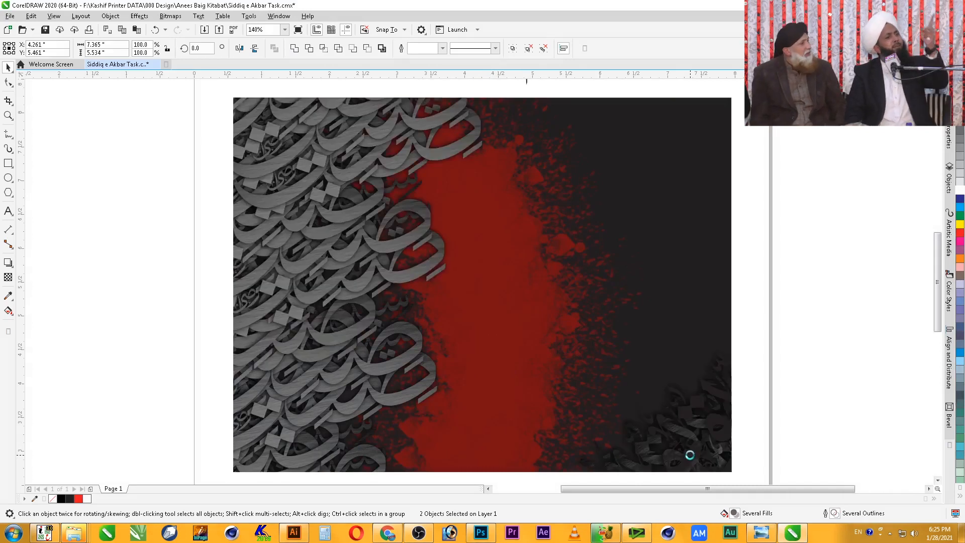
left_click(816, 429)
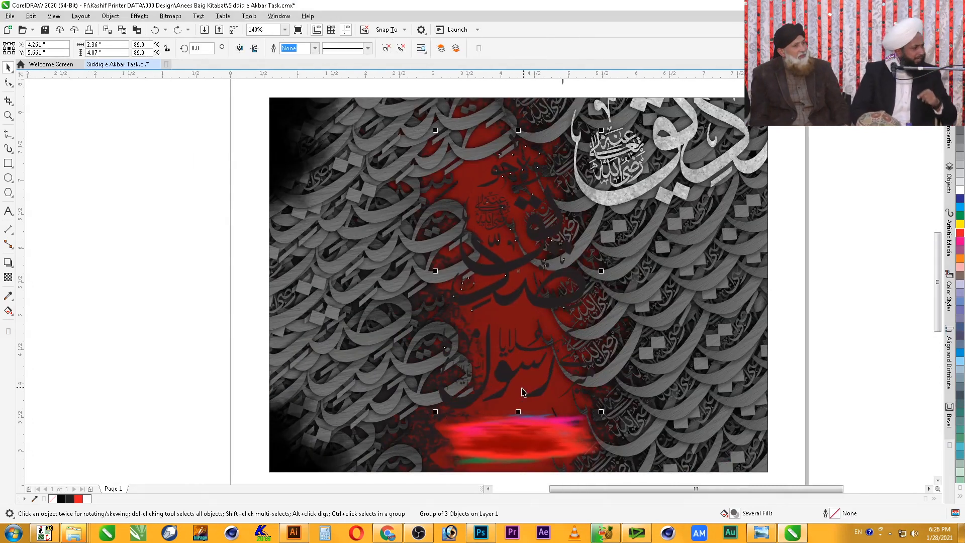
- Nudge the calligraphy's bottom line up closer to the name, and place a copy of the whole calligraphy left of the page
left_click(539, 371, "ctrl")
key("Up")
key("Up")
key("Up")
key("Up")
key("Up")
key("Up")
key("Up")
key("Up")
key("Up")
key("Up")
key("Up")
key("Up")
key("Up")
key("Up")
key("Up")
key("Up")
key("Up")
key("Up")
key("Up")
key("Up")
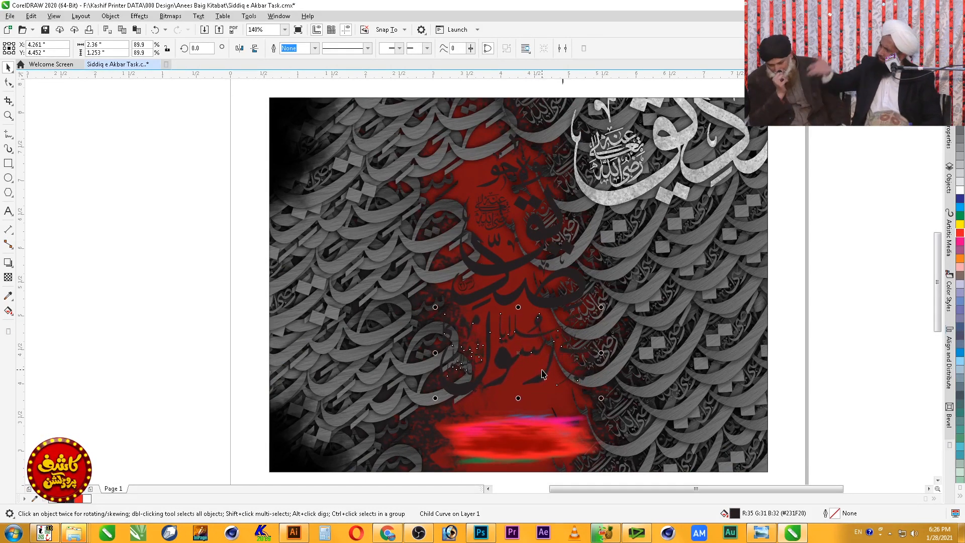
left_click(554, 306)
left_click_drag(560, 304, 217, 316)
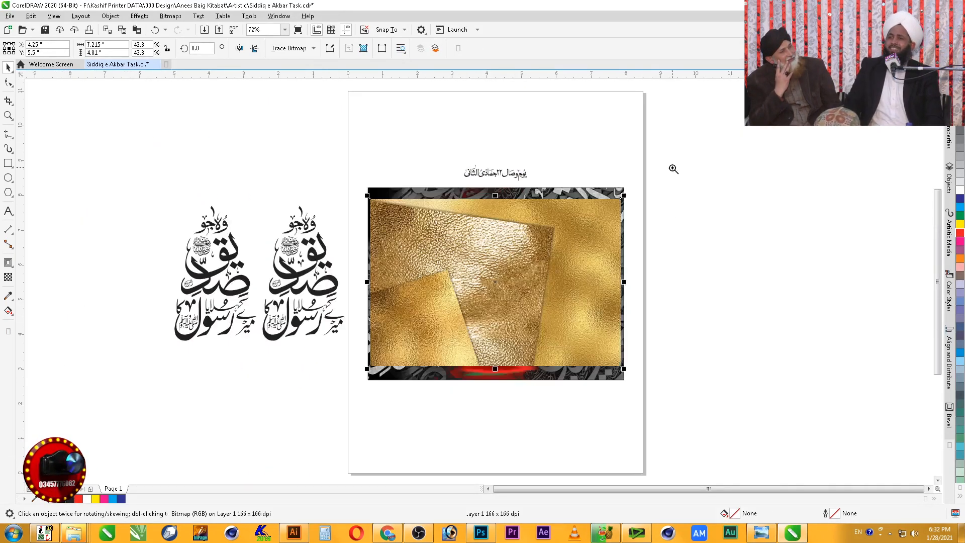
- Send the gold leather texture bitmap to the back and PowerClip it inside the central calligraphy
left_click_drag(674, 169, 353, 402)
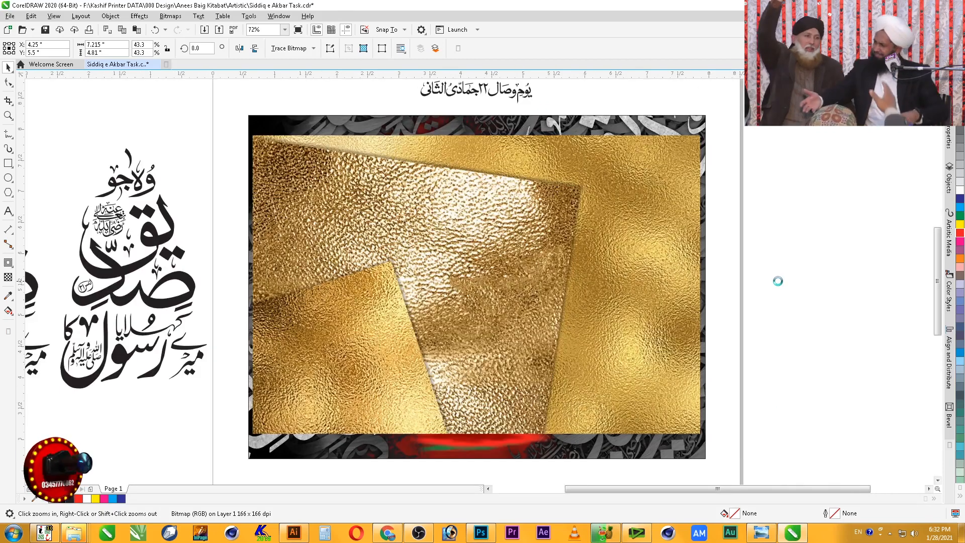
key("shift+Page_Down")
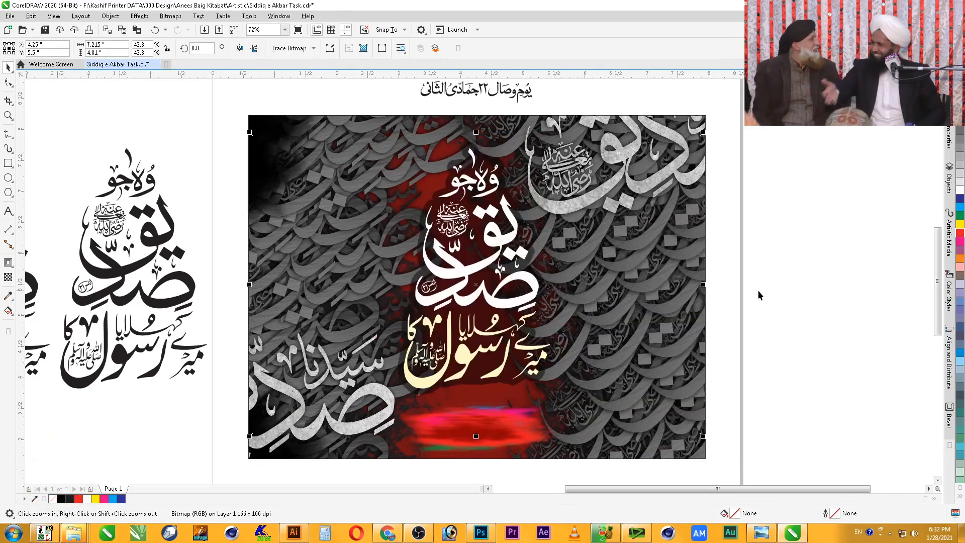
key("alt+j")
key("w")
key("p")
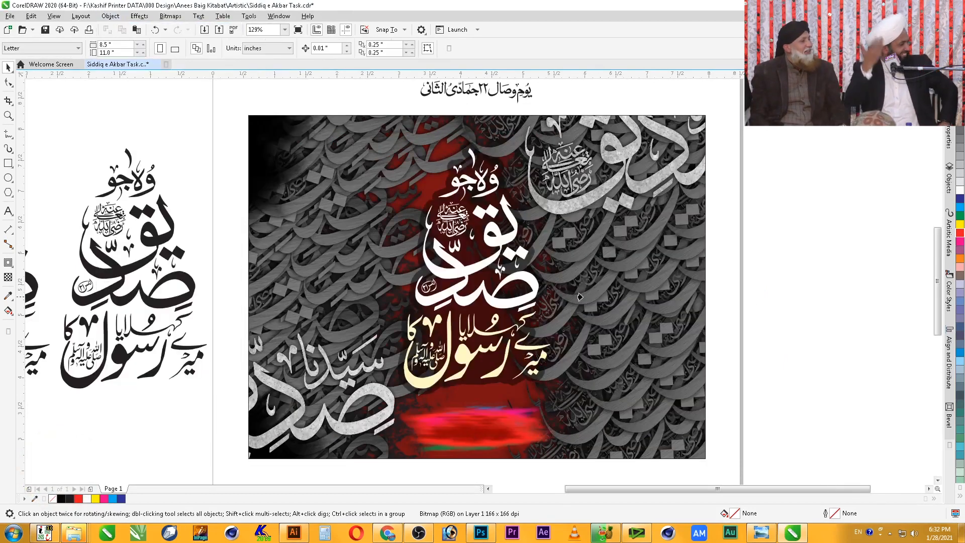
left_click(520, 299)
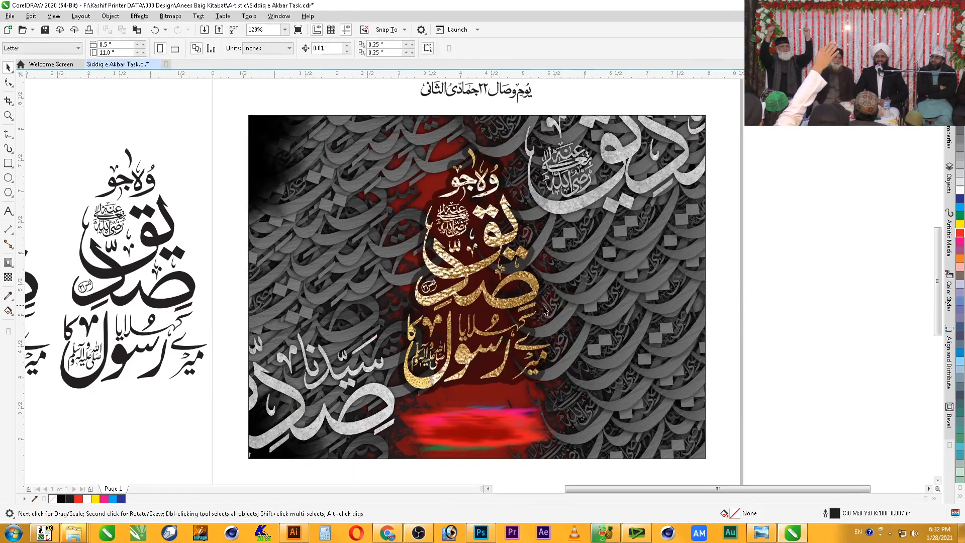
- Open the central calligraphy's PowerClip contents for editing and move the gold texture left so its smoother area covers the lettering
key("z")
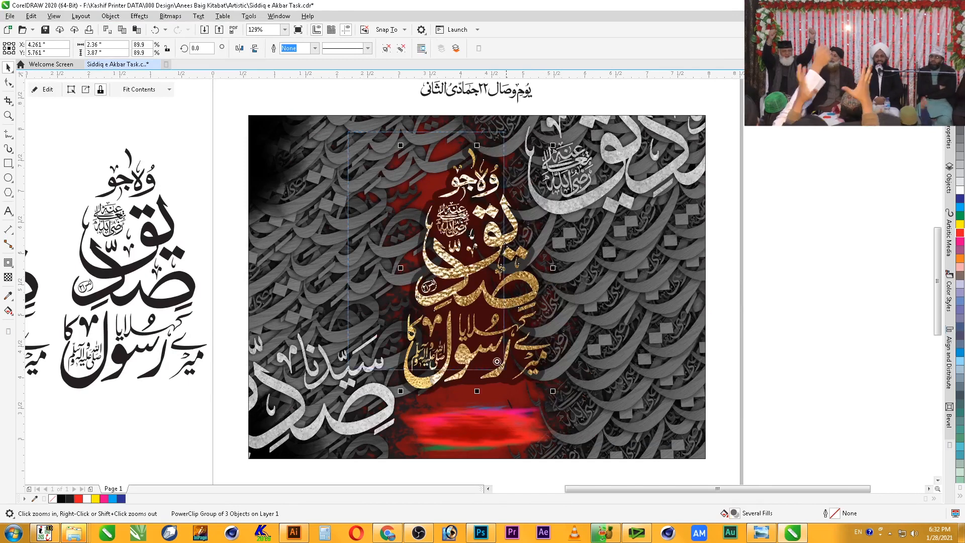
left_click(599, 417)
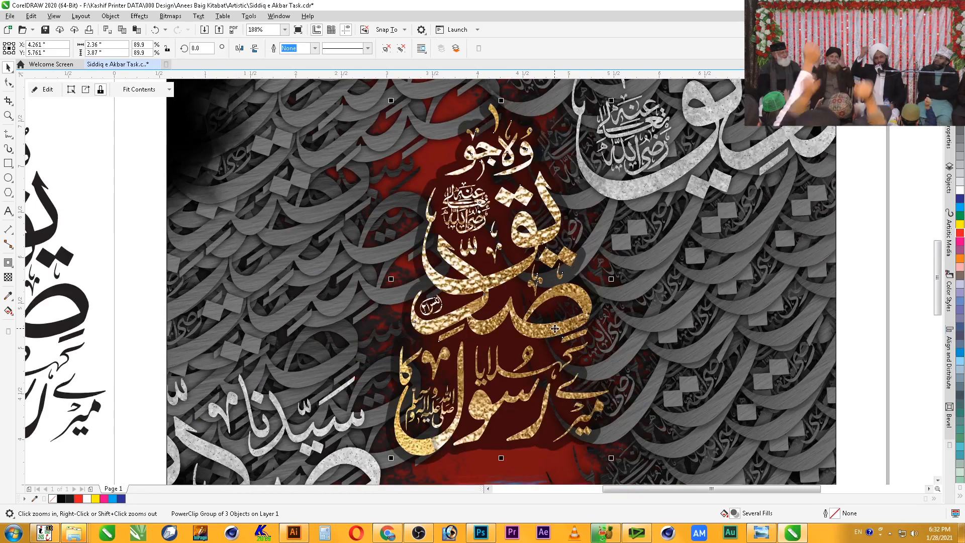
double_click(555, 329)
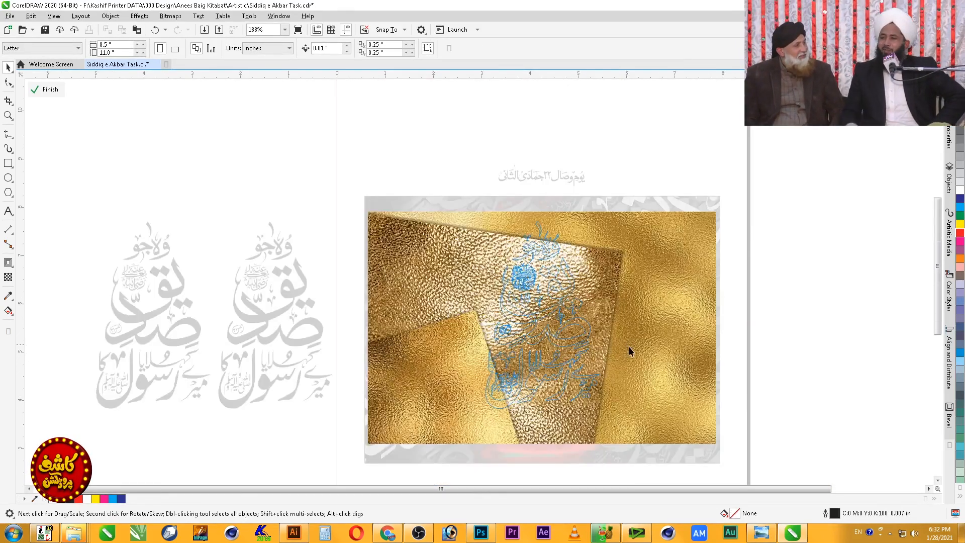
left_click(669, 346)
left_click_drag(685, 360, 572, 349)
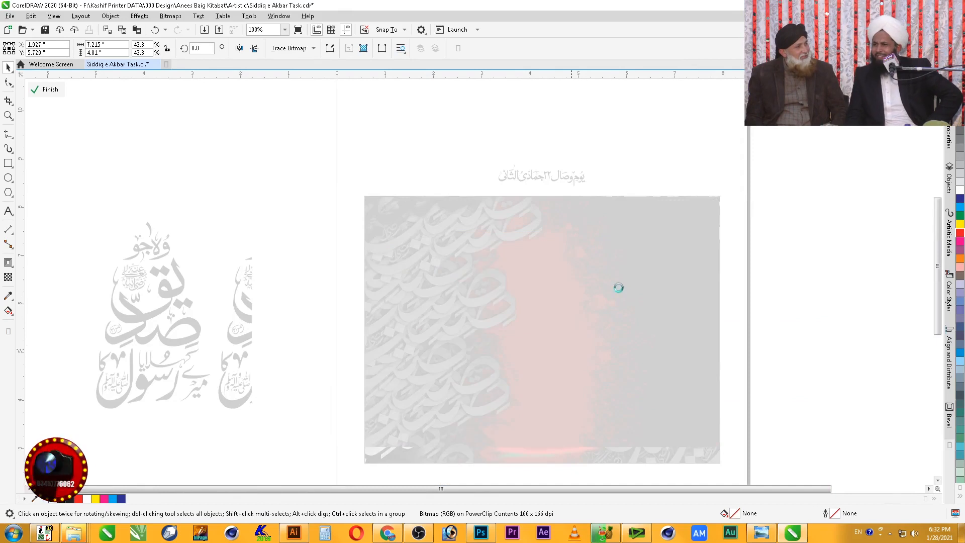
- Stretch the gold texture leftward to about 8.02 inches wide and finish editing the calligraphy's PowerClip
left_click_drag(646, 176, 190, 458)
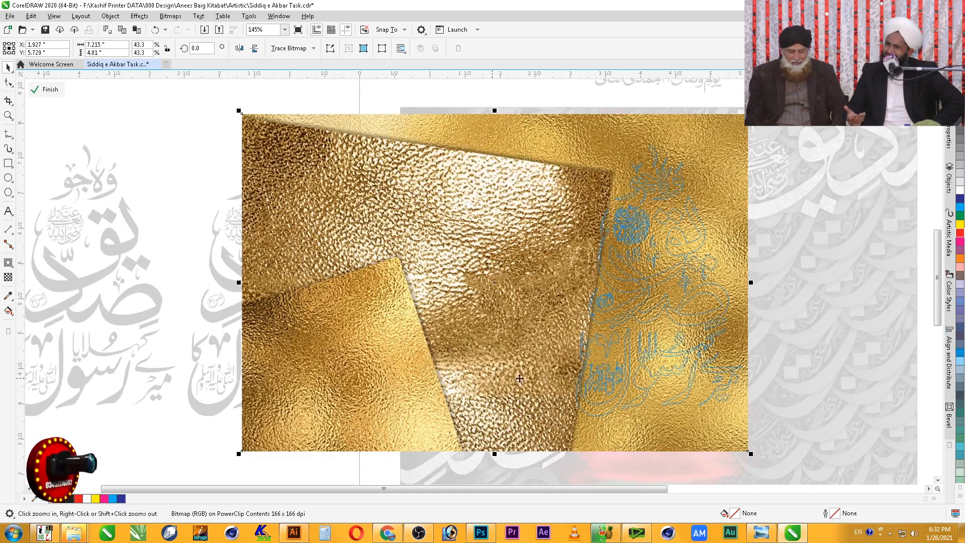
left_click_drag(239, 283, 208, 284)
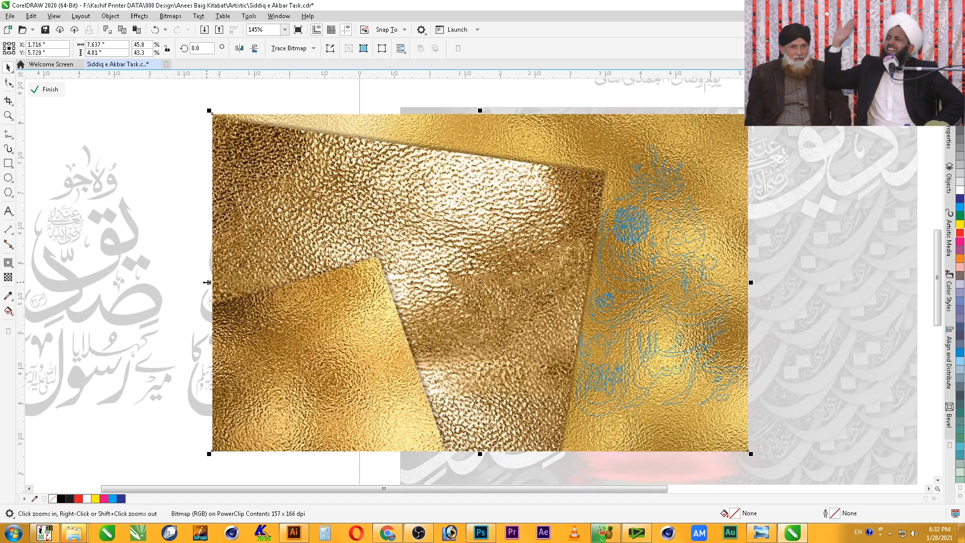
left_click_drag(207, 283, 182, 288)
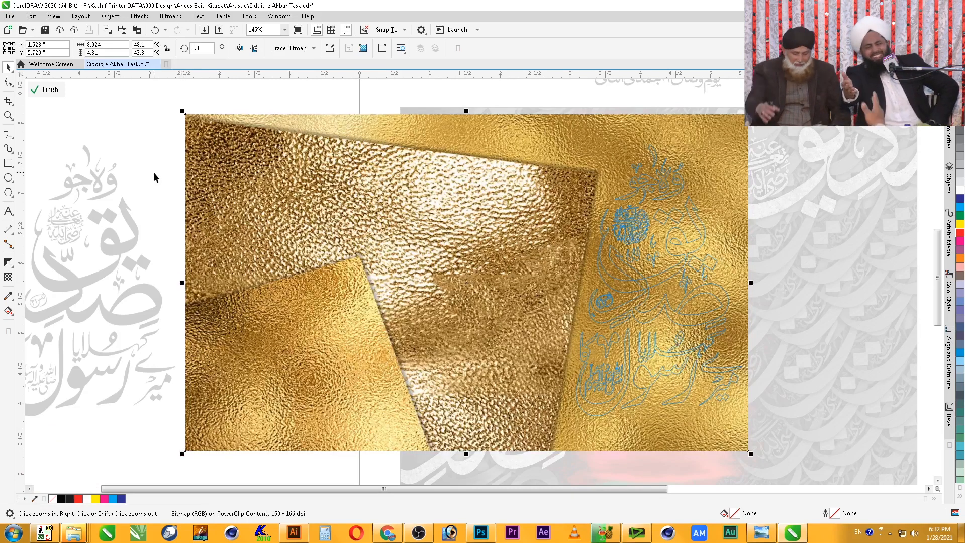
left_click(154, 173, "ctrl")
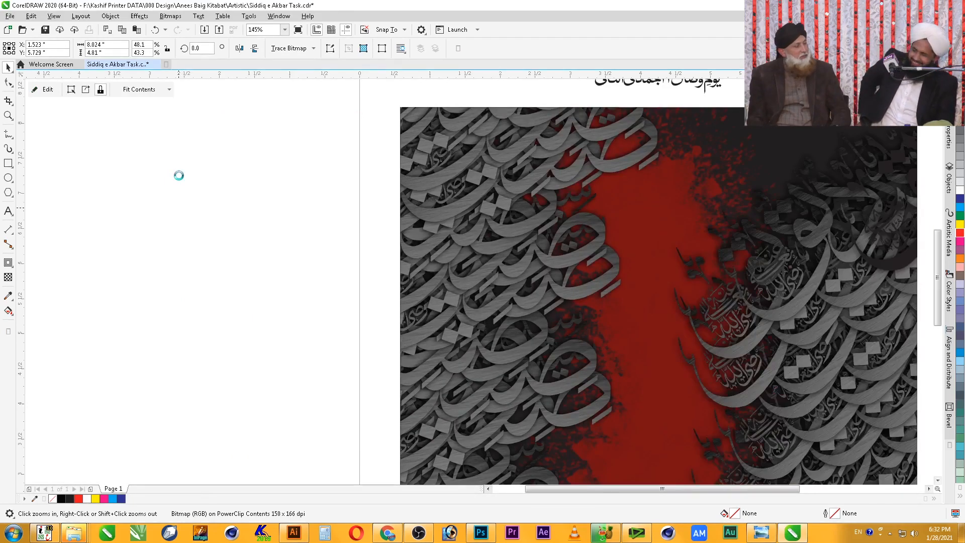
left_click(334, 158)
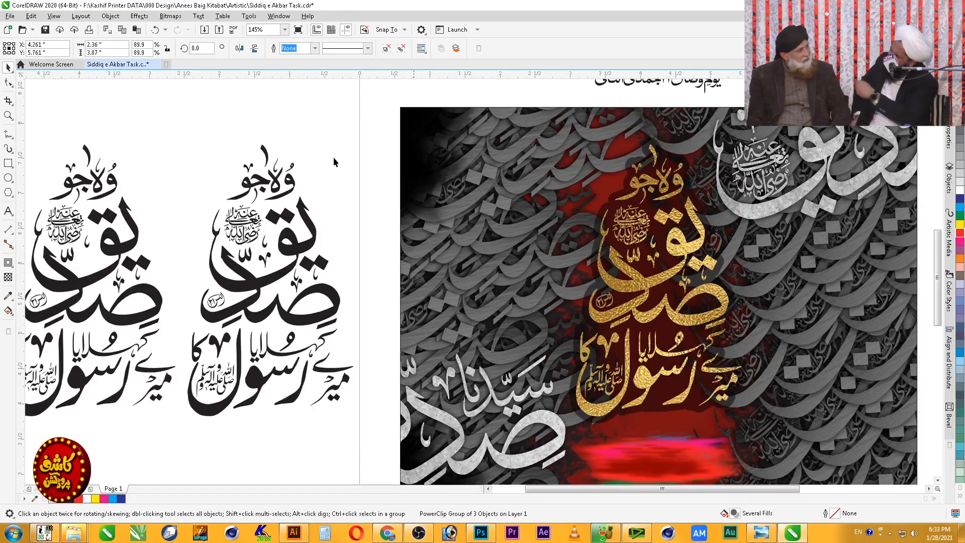
- Delete the dark contour shape behind the gold calligraphy
key("F2")
left_click_drag(525, 135, 743, 441)
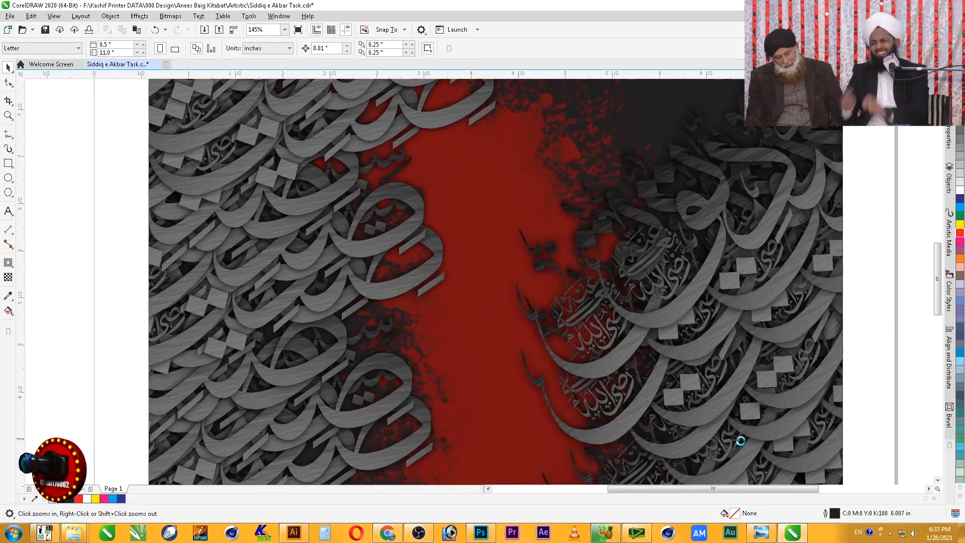
left_click(535, 445)
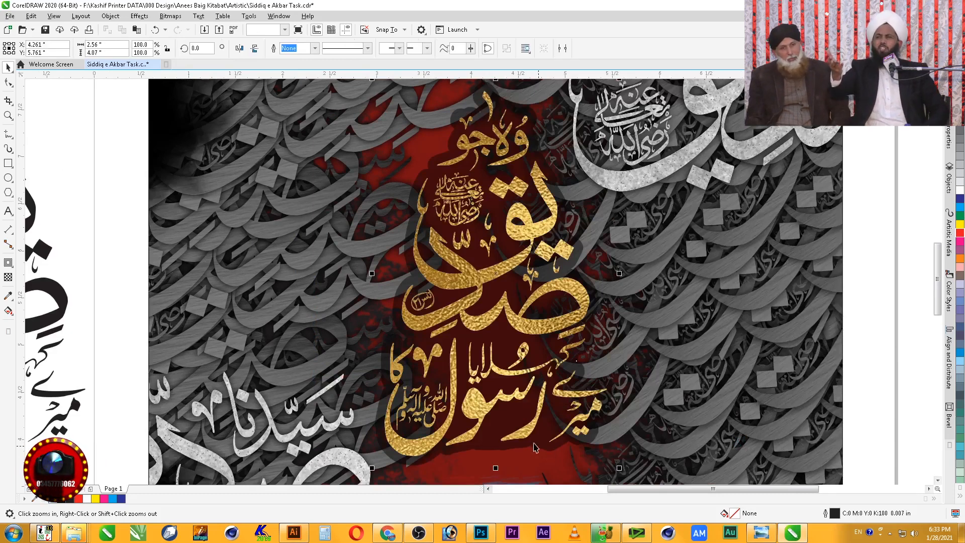
key("Delete")
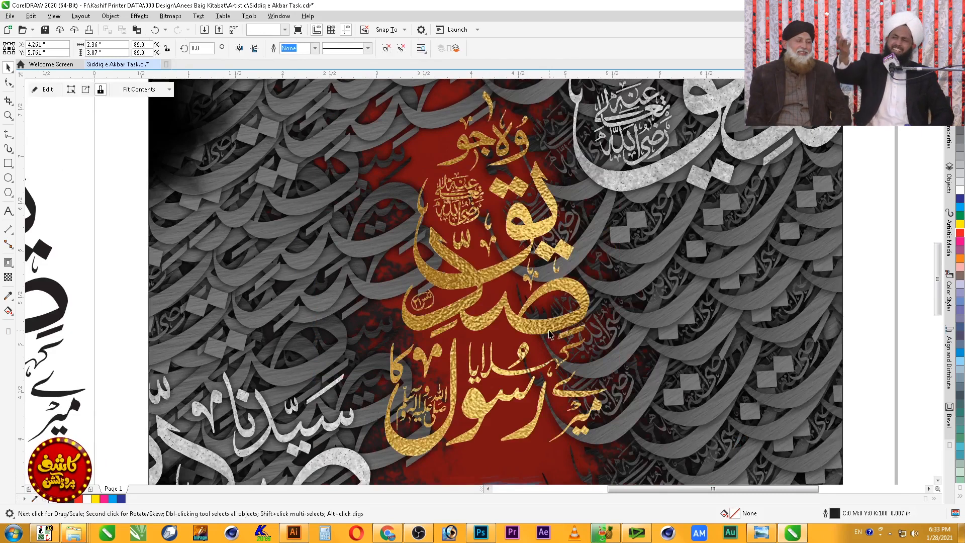
- Add a drop shadow to the gold calligraphy with feathering 3 and opacity 100
left_click(11, 265)
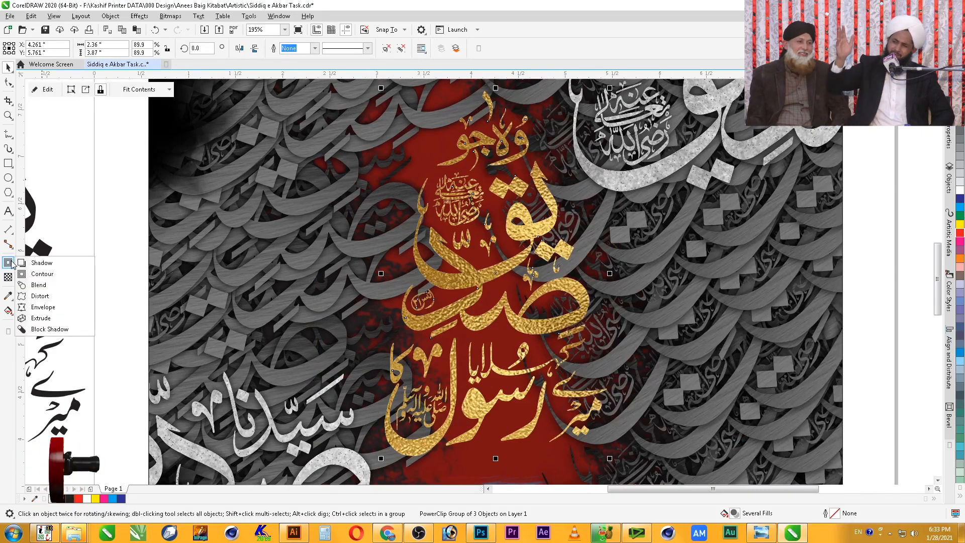
left_click(30, 260)
left_click_drag(496, 274, 498, 454)
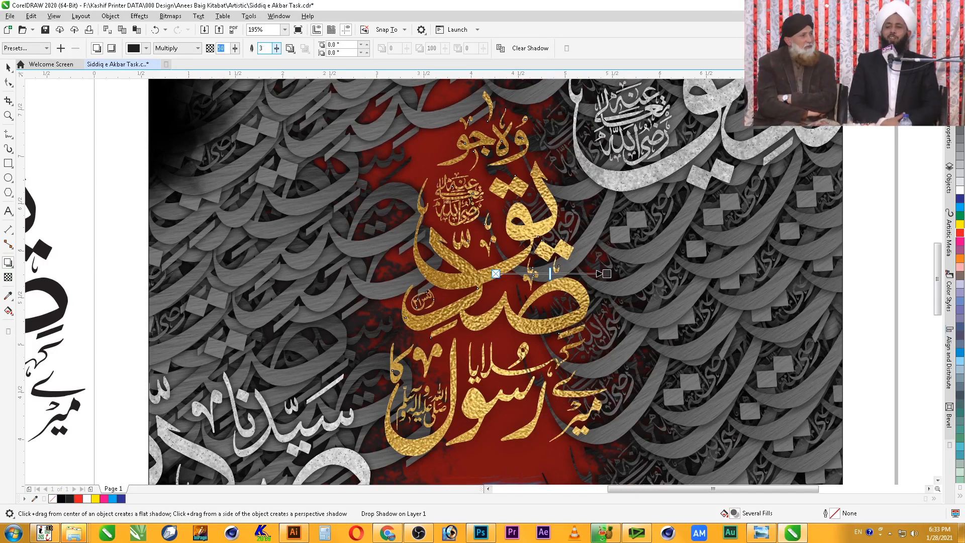
key("Return")
type("100")
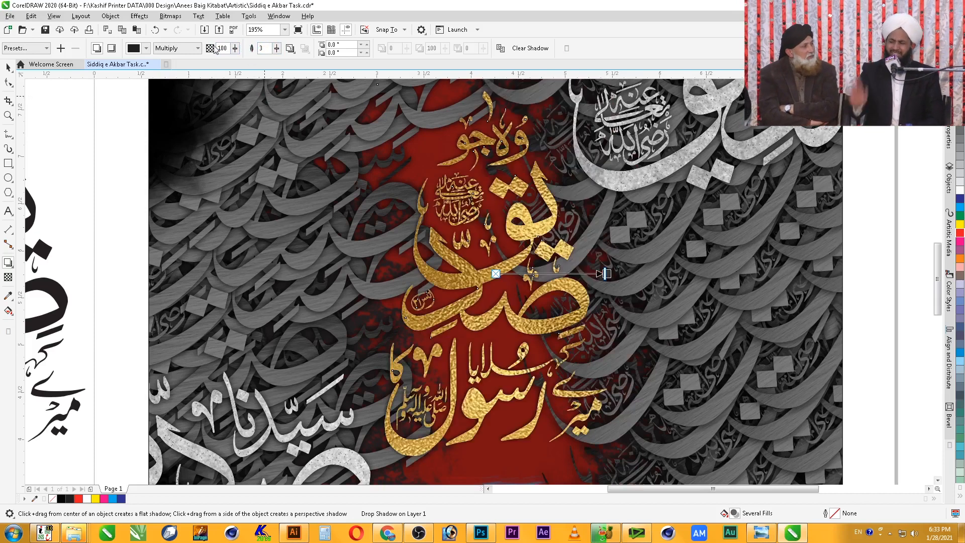
- Set the calligraphy shadow's merge mode to Normal and its feathering direction to Average
left_click(198, 48)
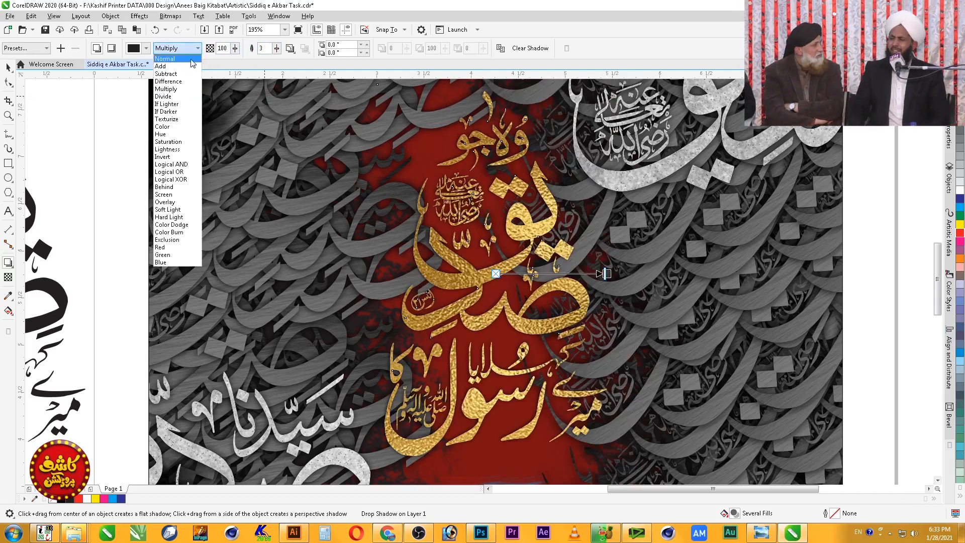
left_click(192, 62)
left_click(290, 49)
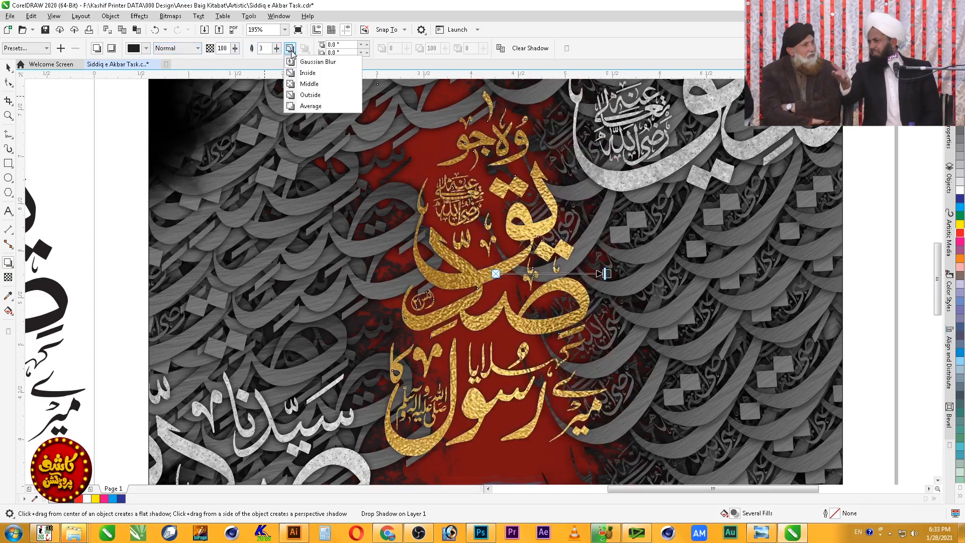
left_click(298, 106)
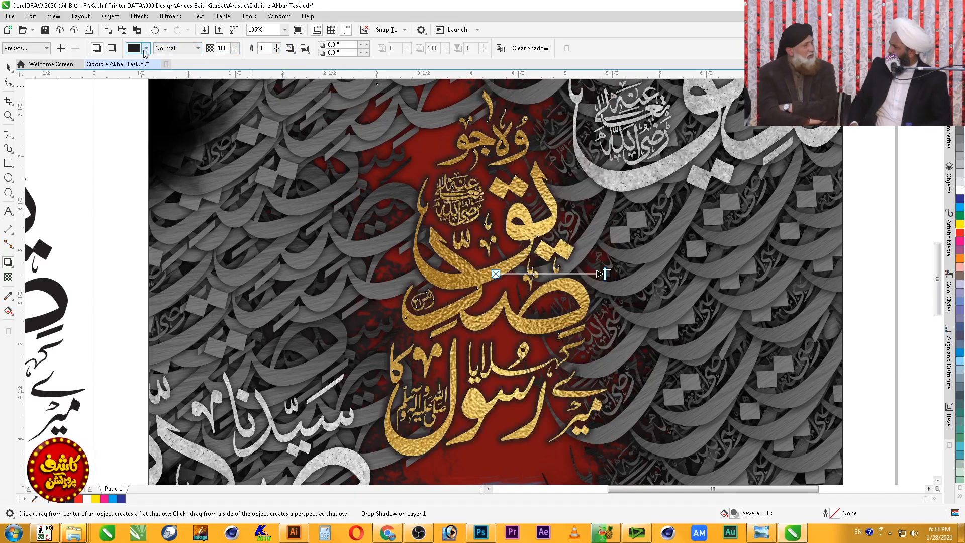
- Change the calligraphy's shadow colour to black (C75 M68 Y65 K90) and select the name part of the gold calligraphy
left_click(145, 49)
left_click(136, 68)
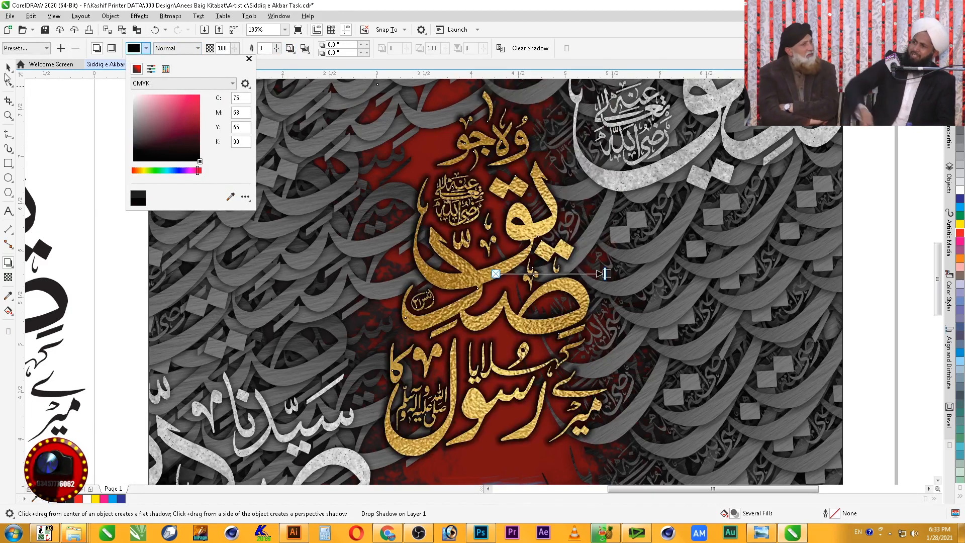
left_click(8, 68)
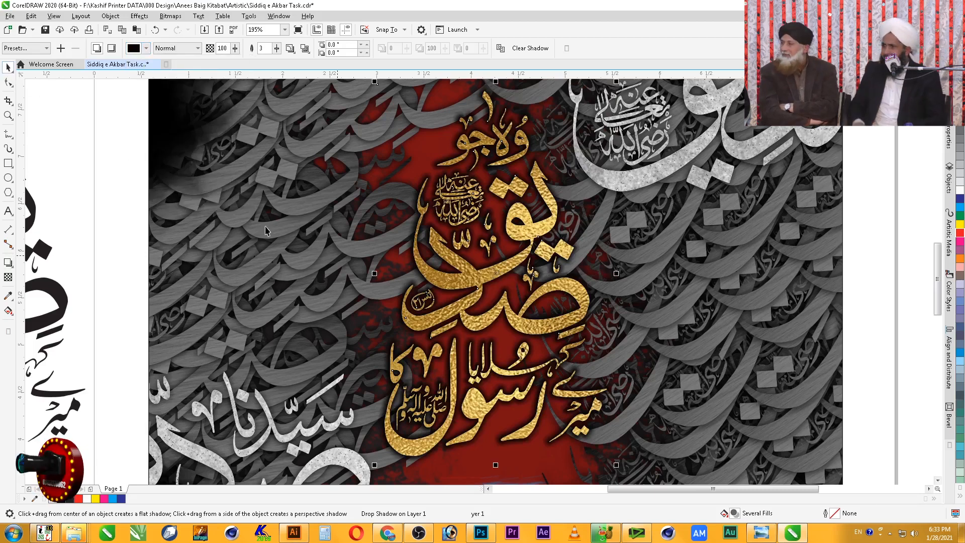
left_click(547, 322, "ctrl")
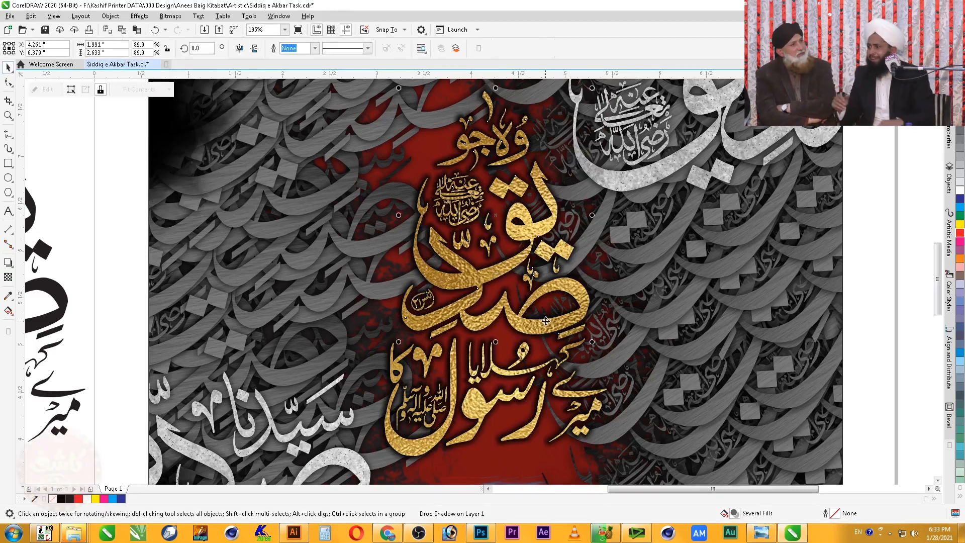
- Brighten the gold texture inside the calligraphy's PowerClip with brightness 27, contrast 45 and intensity -15, and finish editing the contents
left_click(562, 327, "ctrl")
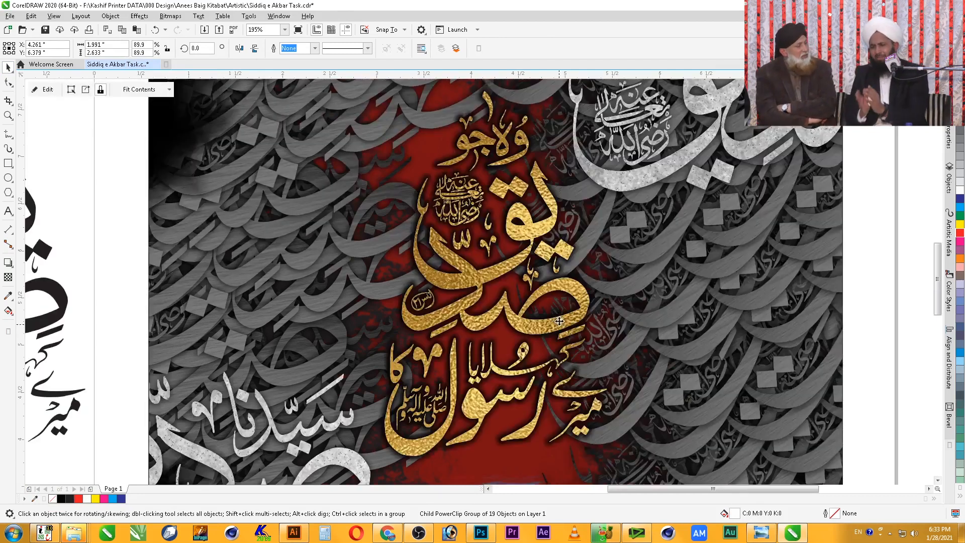
right_click(545, 325)
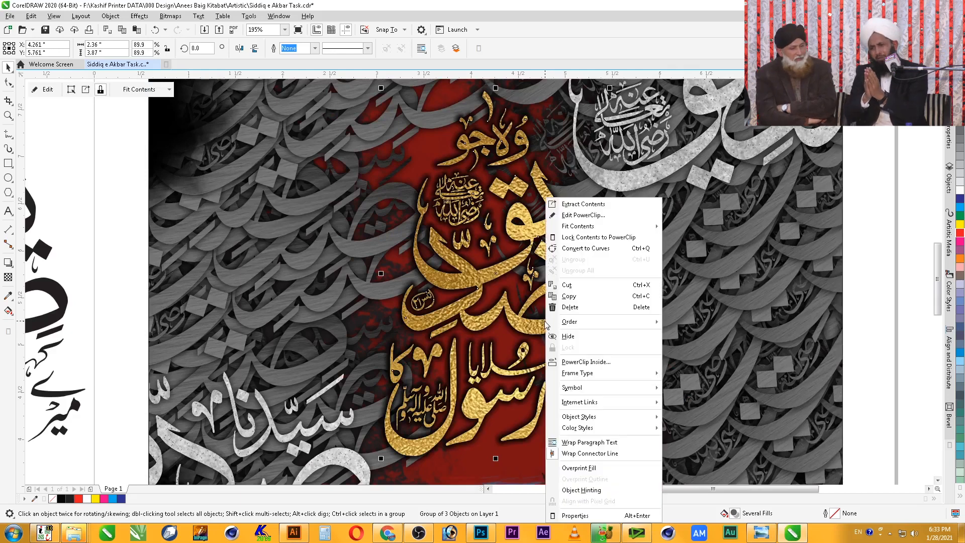
left_click(577, 215)
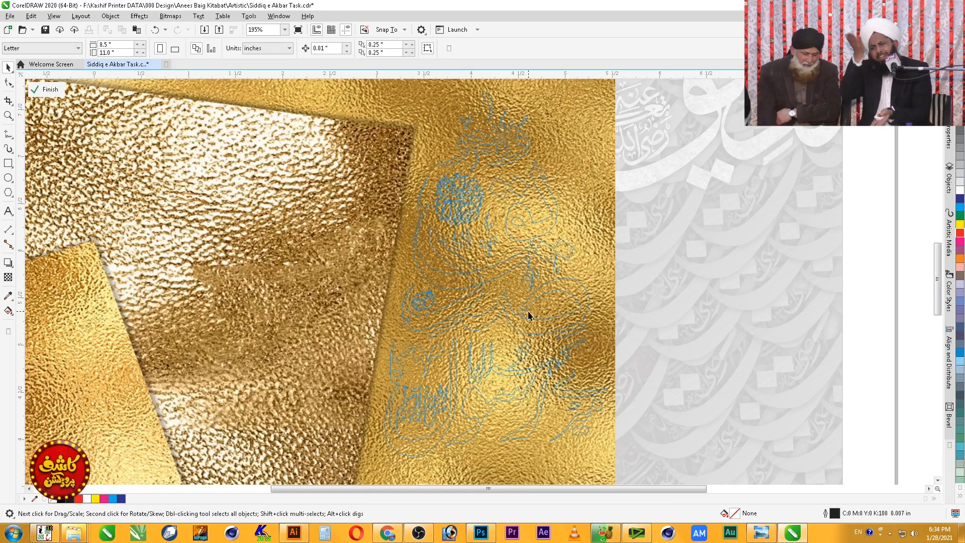
left_click(528, 312)
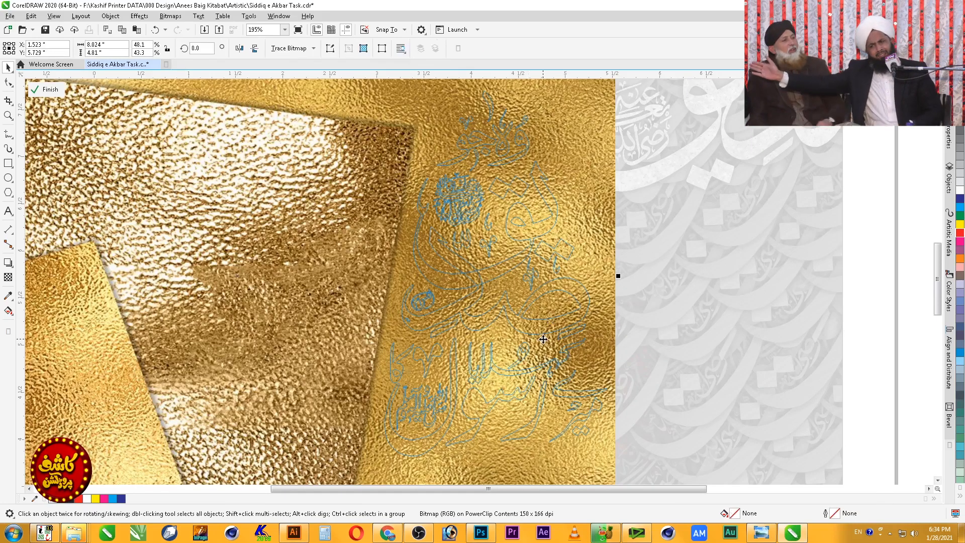
key("ctrl+b")
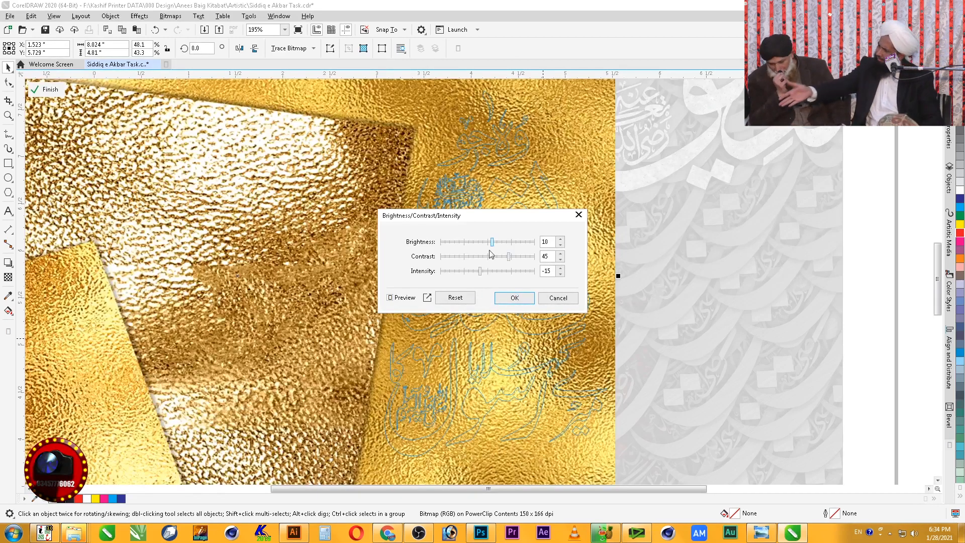
left_click_drag(493, 242, 501, 242)
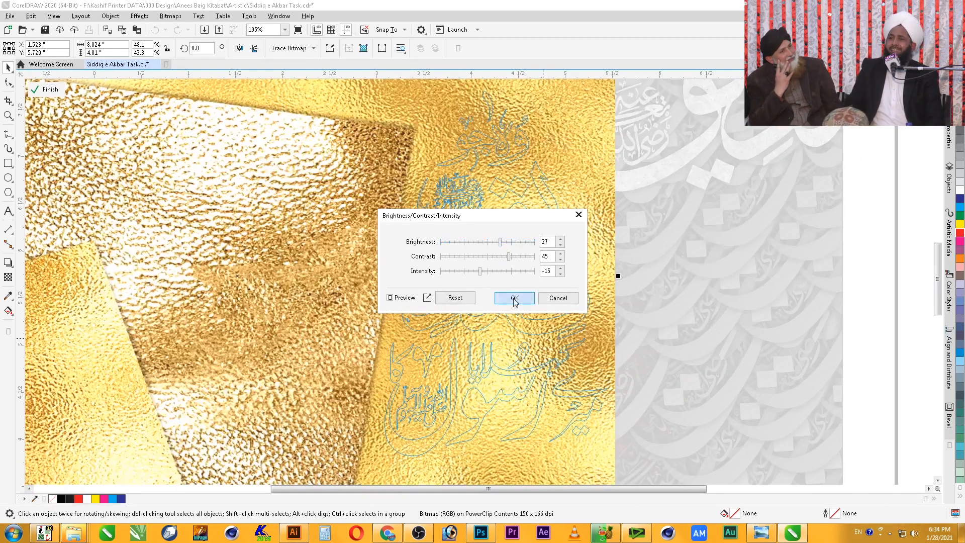
left_click(514, 299)
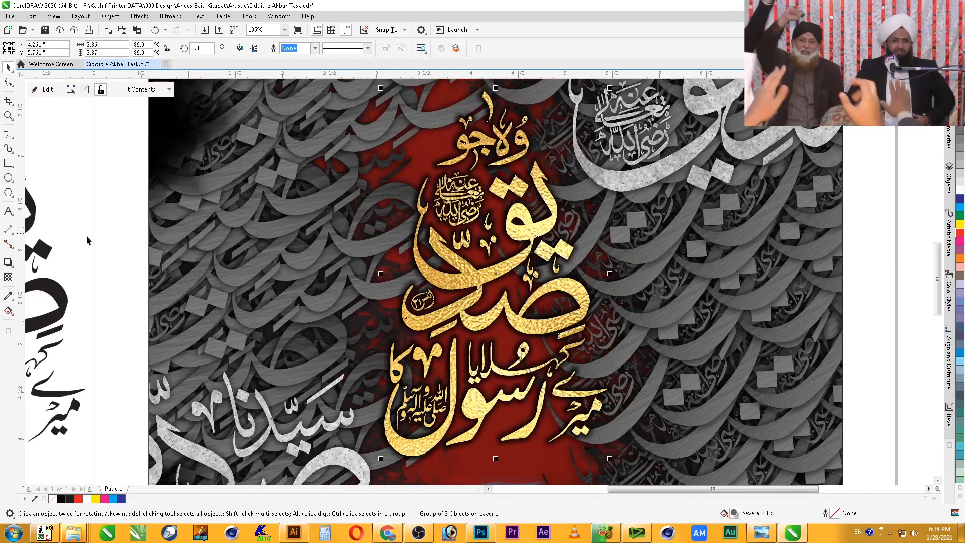
left_click(101, 227)
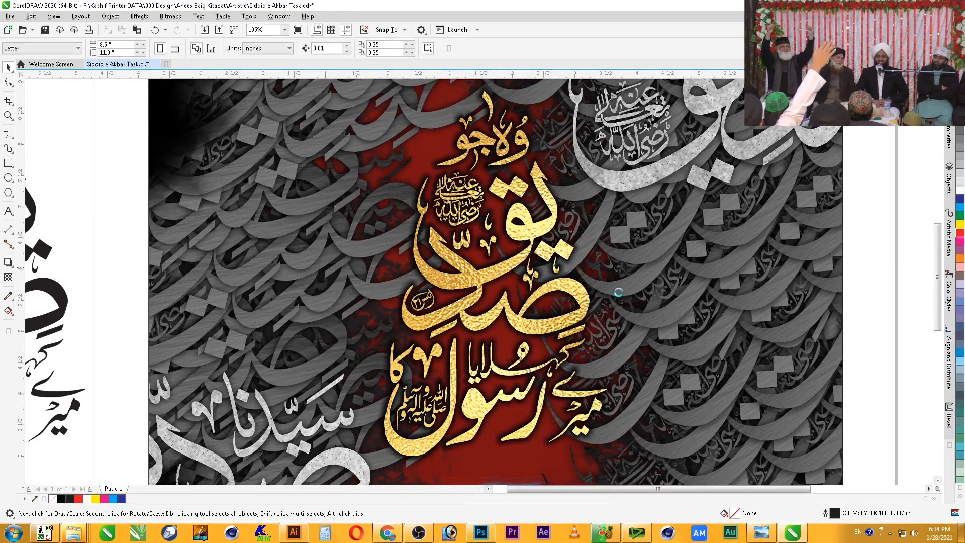
- Group all the letters of the black Urdu date line above the poster
key("F4")
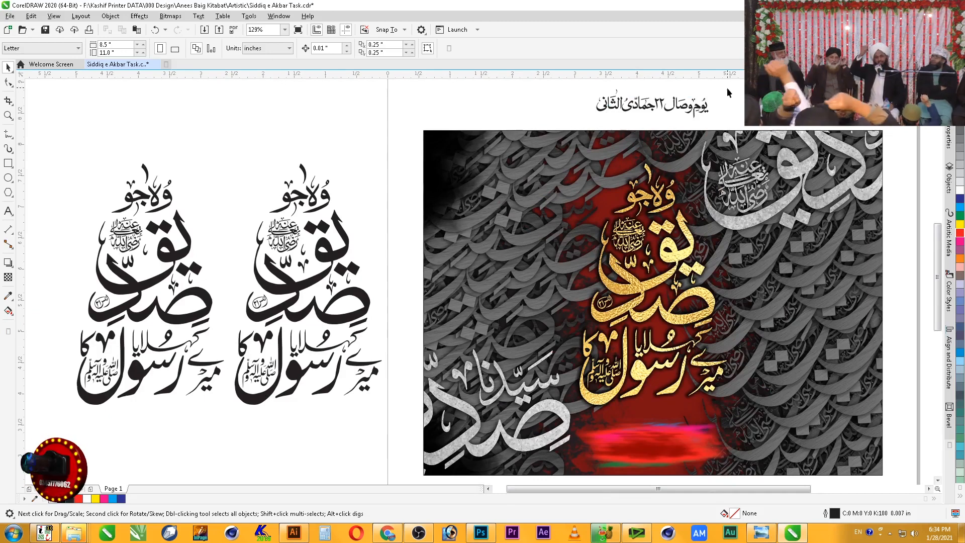
left_click_drag(721, 120, 579, 80)
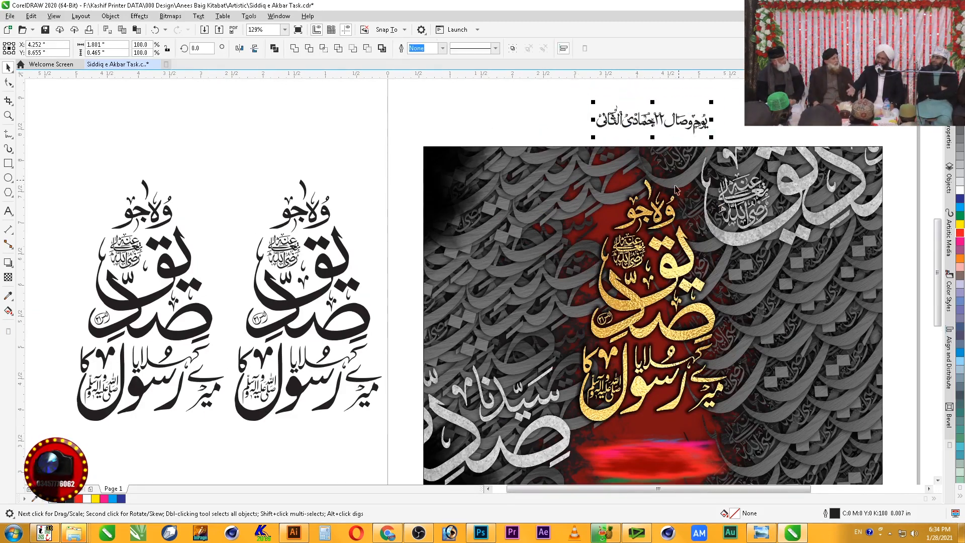
key("ctrl+g")
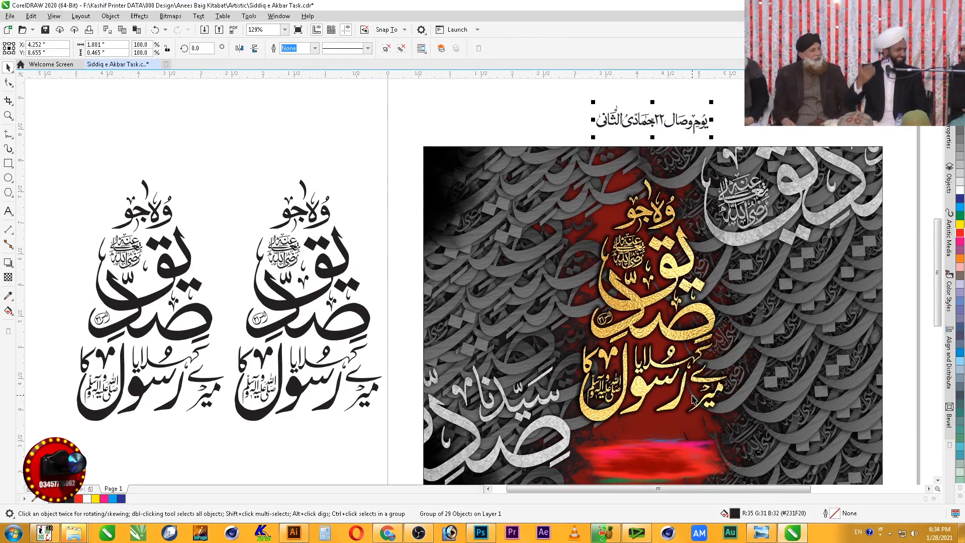
- Place the grouped date line on the red brush stroke, centred below the gold calligraphy, and fill it white
left_click(680, 465)
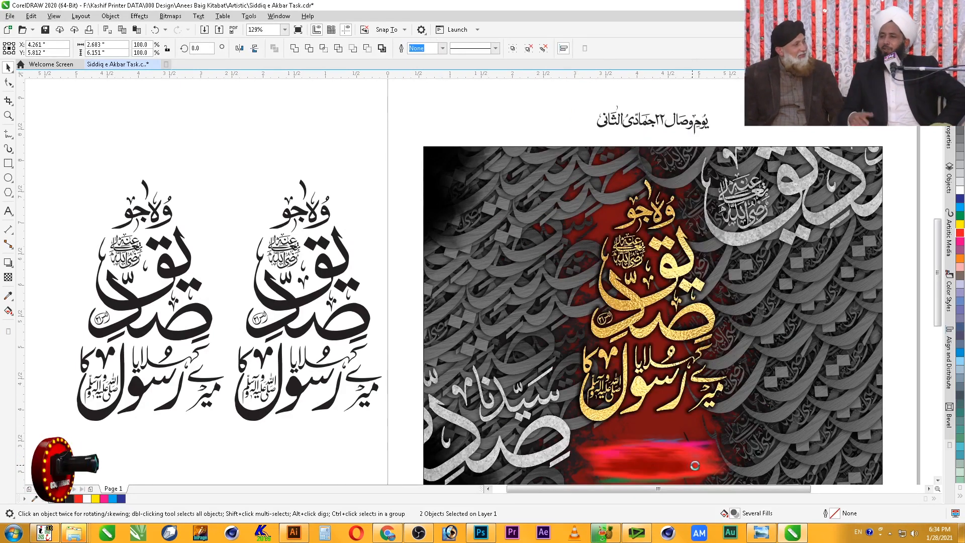
left_click(708, 454)
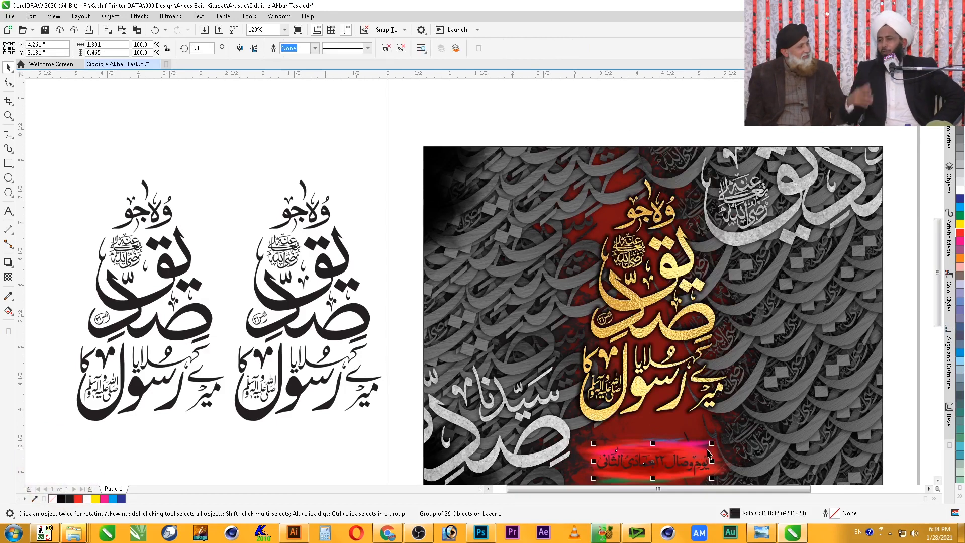
left_click(961, 189)
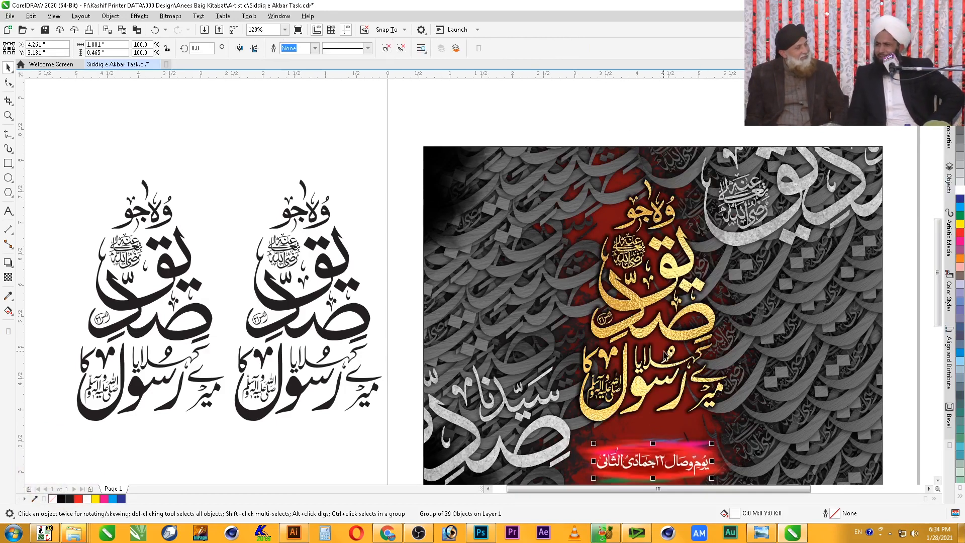
- Offset the gold calligraphy's drop shadow straight down by about 0.032 inches
key("z")
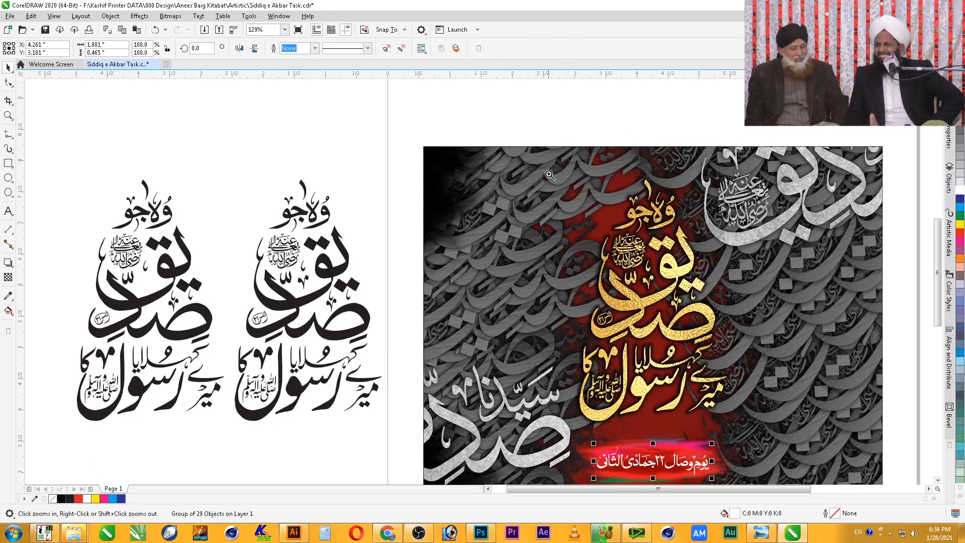
left_click(724, 410)
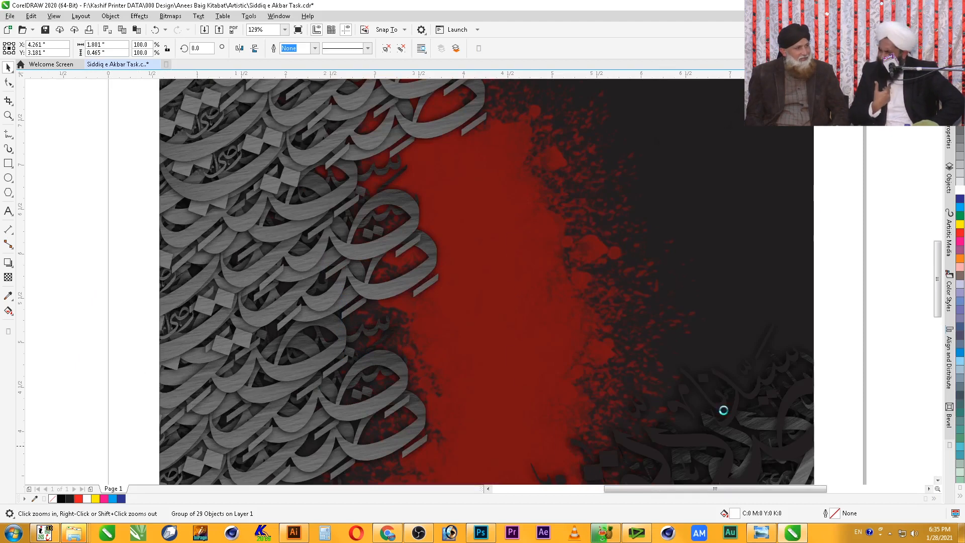
left_click_drag(403, 279, 589, 462)
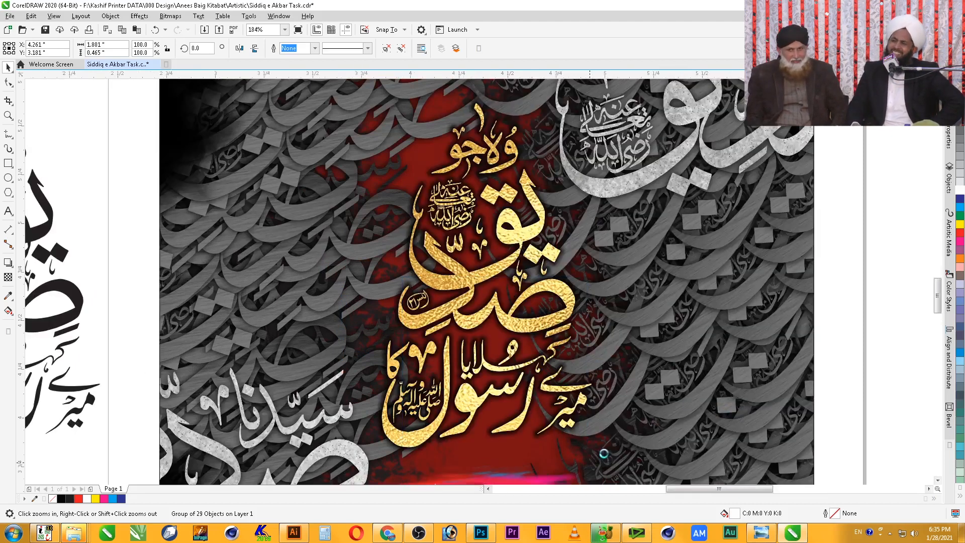
left_click(604, 454)
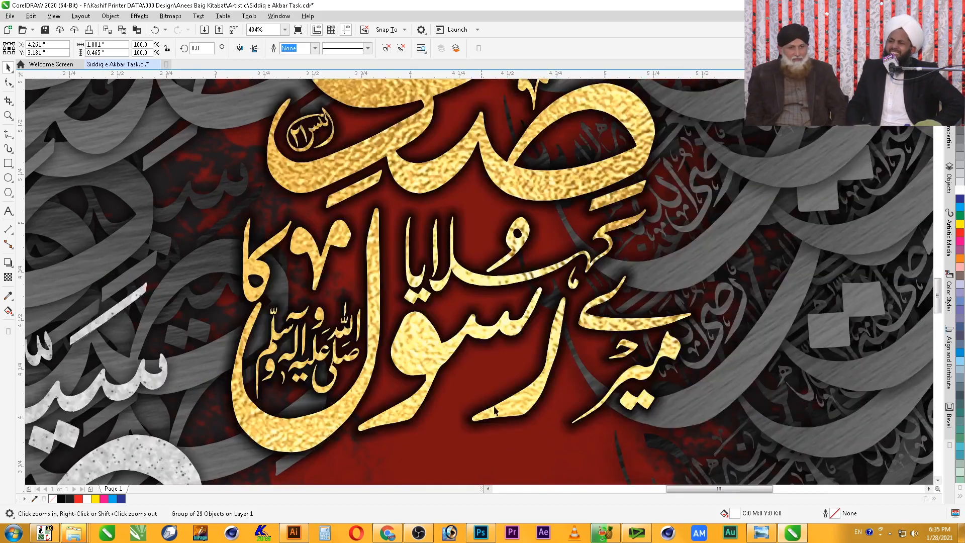
double_click(460, 387)
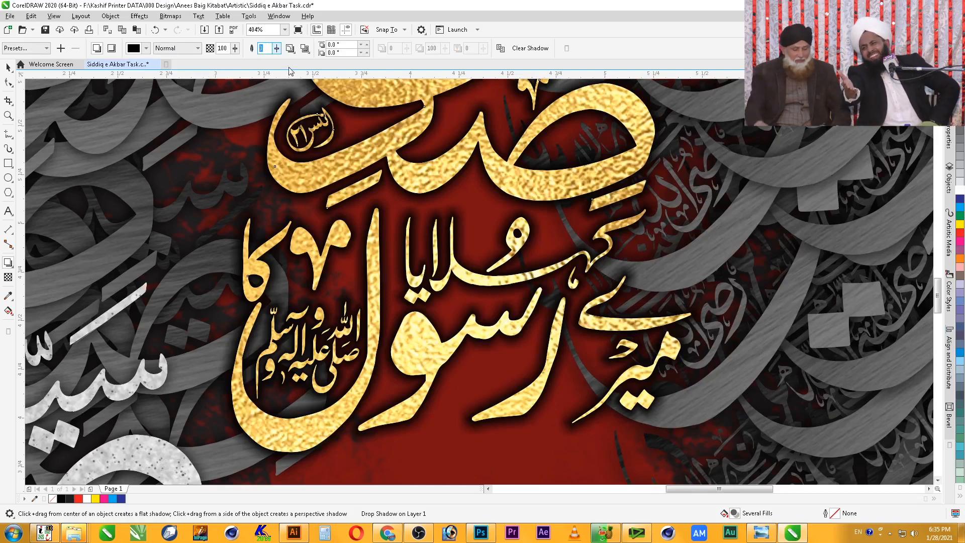
left_click(8, 262)
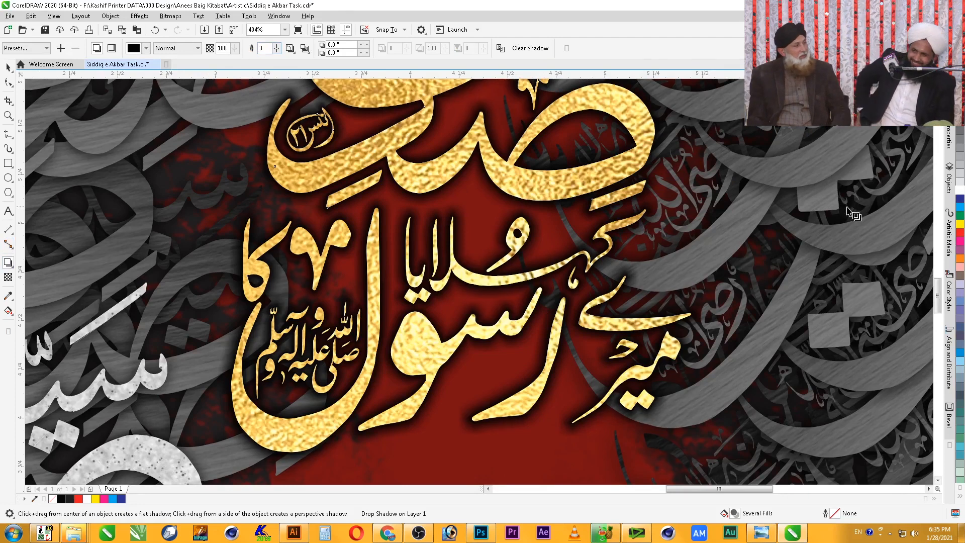
scroll(734, 217, "up", 1)
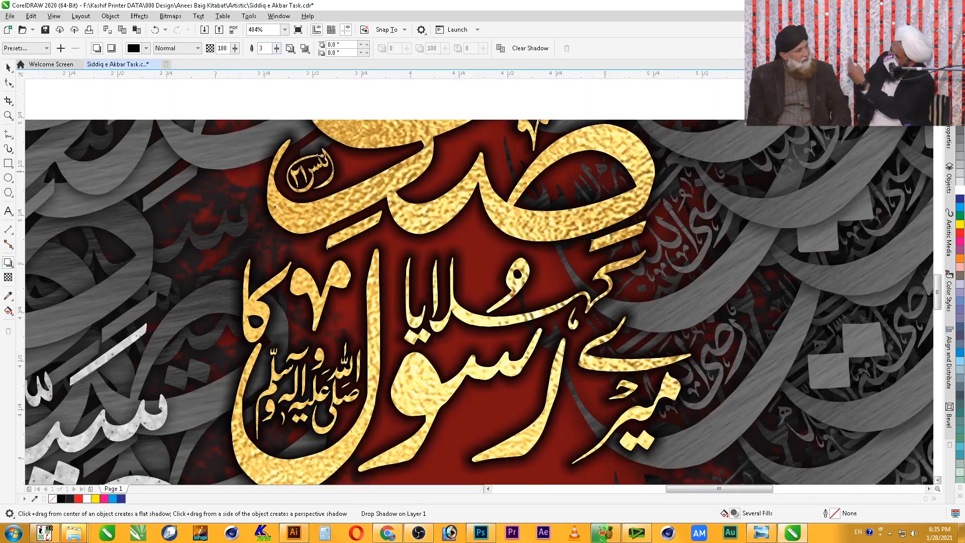
left_click(476, 234)
left_click_drag(689, 117, 481, 489)
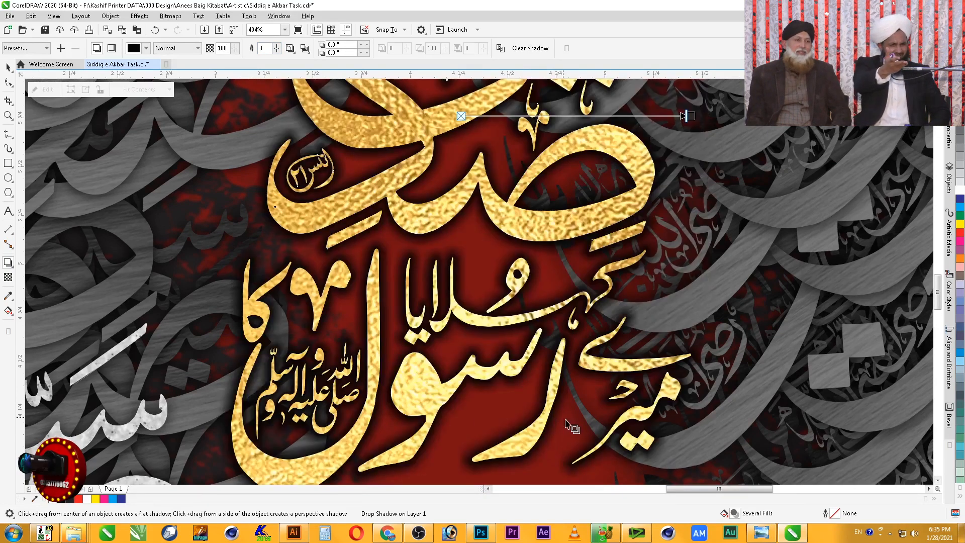
scroll(689, 329, "down", 1)
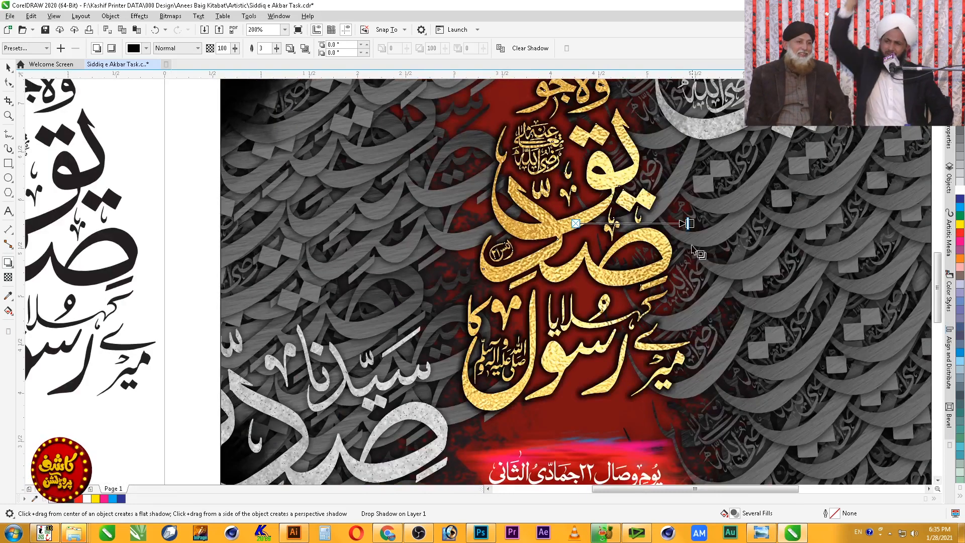
left_click_drag(691, 222, 579, 469)
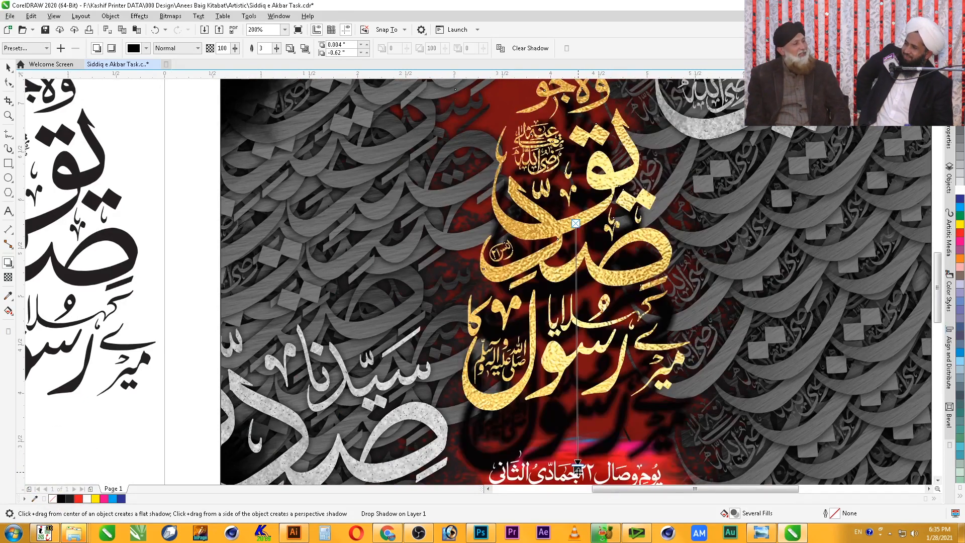
left_click_drag(579, 471, 579, 414)
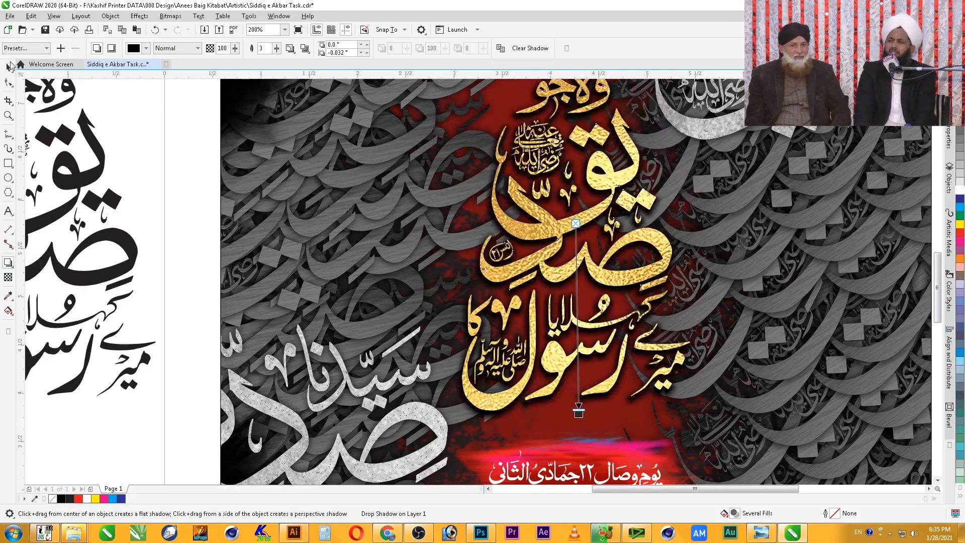
- Set the gold calligraphy's shadow feathering to 5 and deselect it
left_click(8, 67)
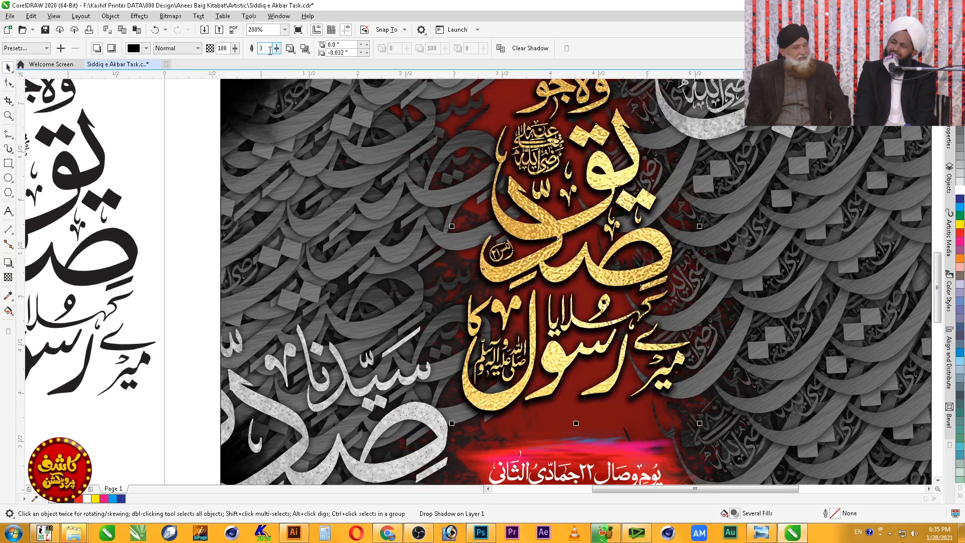
left_click_drag(271, 48, 248, 50)
type("5")
key("Return")
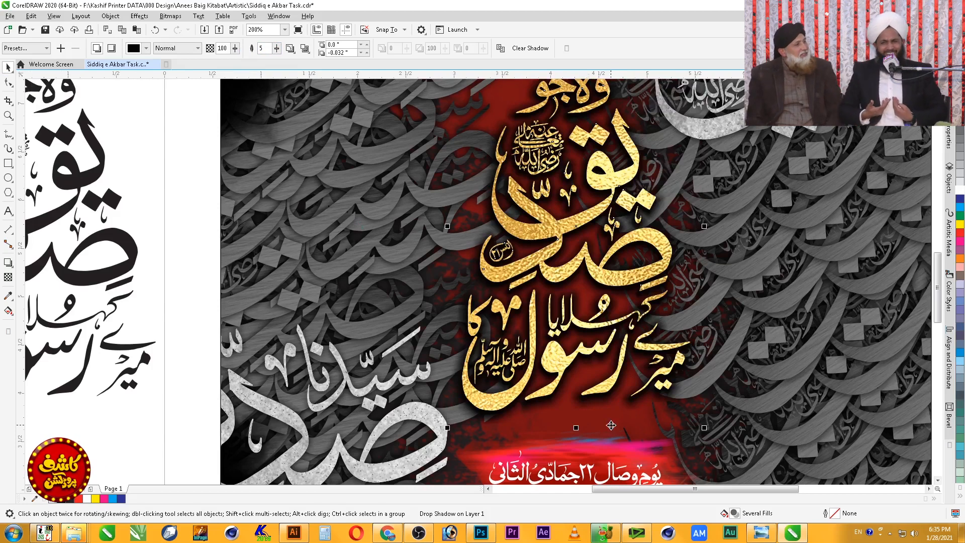
left_click(189, 237)
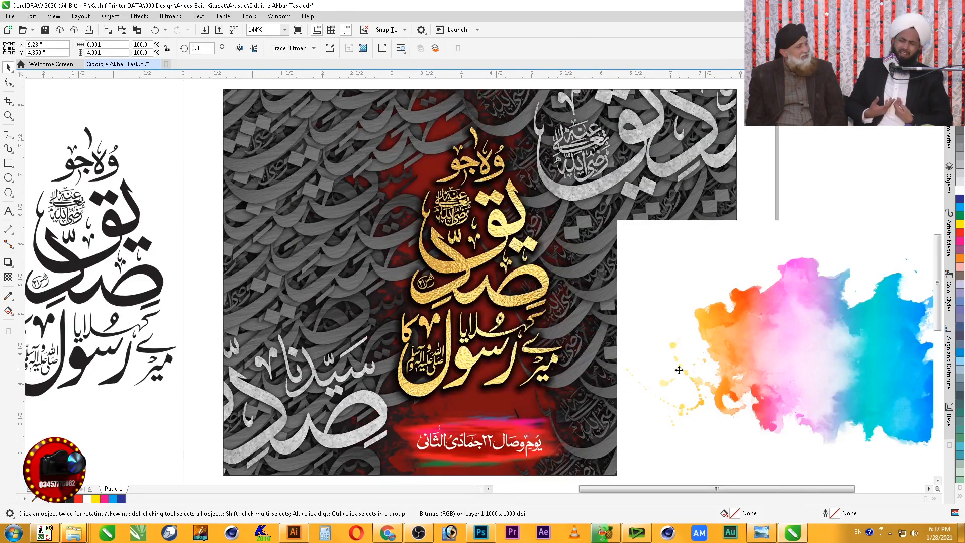
- Move the watercolour splash bitmap clear of the poster into the empty area beside the page
left_click_drag(678, 372, 891, 366)
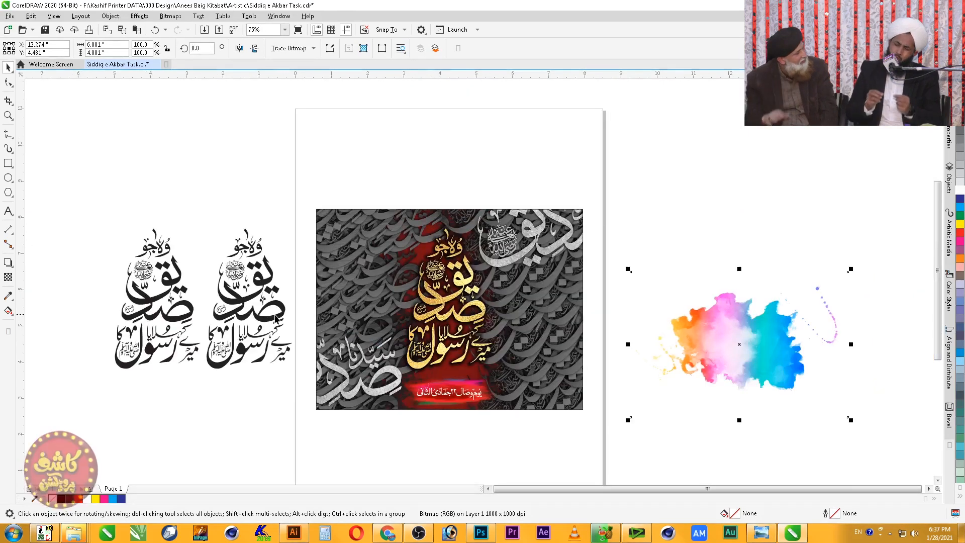
left_click(310, 327)
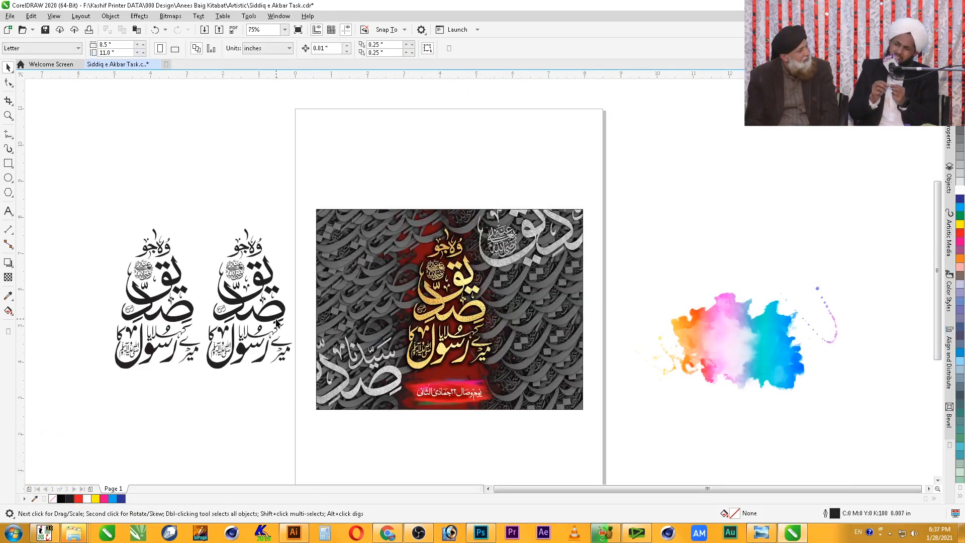
- Break apart the black calligraphy copy nearest the poster into separate curves
left_click(283, 321)
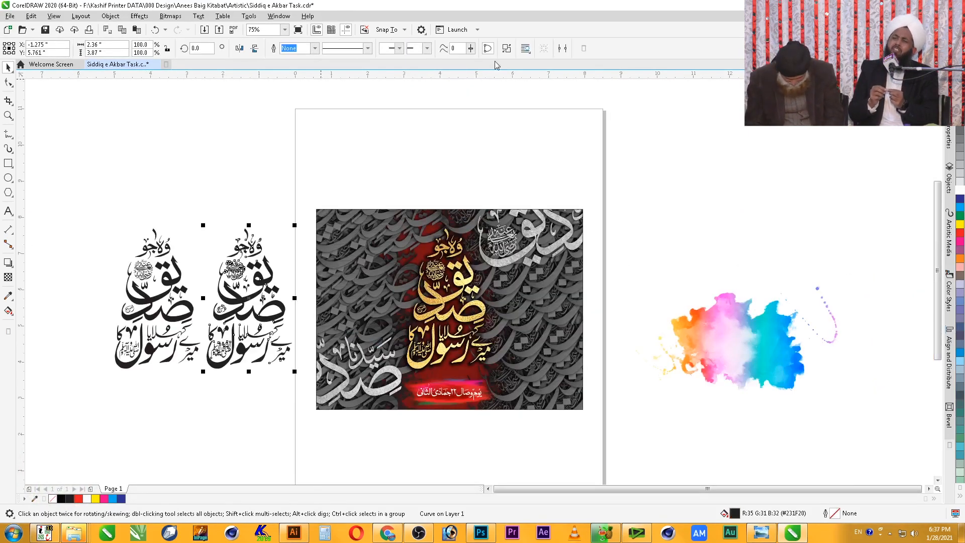
left_click(506, 50)
key("z")
left_click_drag(343, 179, 174, 399)
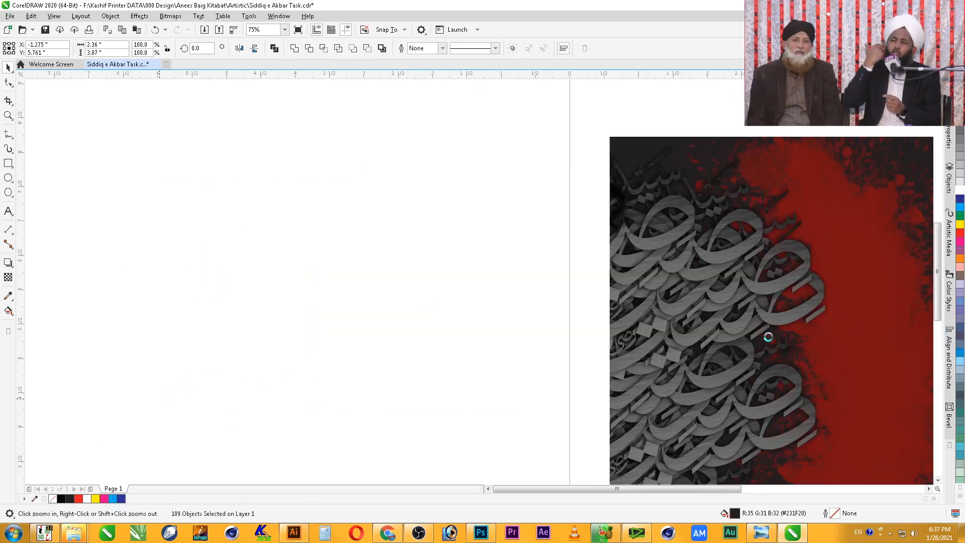
- Move the top line of words in the broken-apart calligraphy upward, away from the large name
left_click(537, 147)
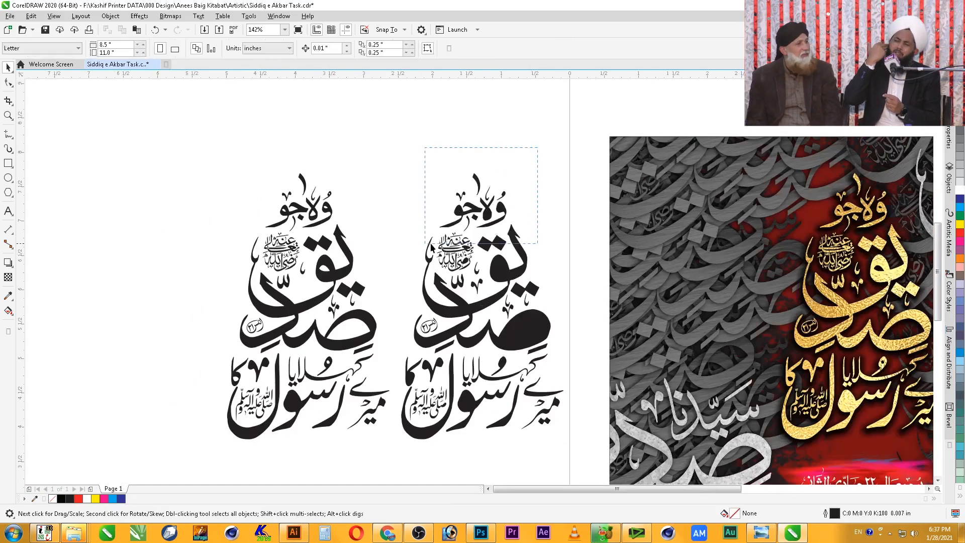
left_click_drag(414, 234, 415, 232)
left_click_drag(501, 226, 502, 184)
- Move the large name part of the broken-apart calligraphy slightly up and combine its pieces into one curve
left_click_drag(565, 204, 381, 359)
left_click_drag(535, 340, 534, 319)
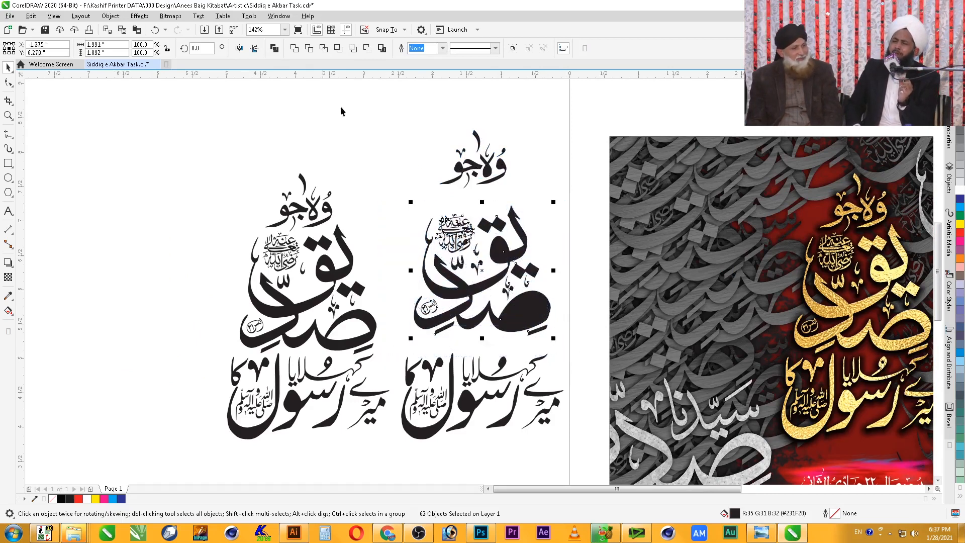
left_click(274, 47)
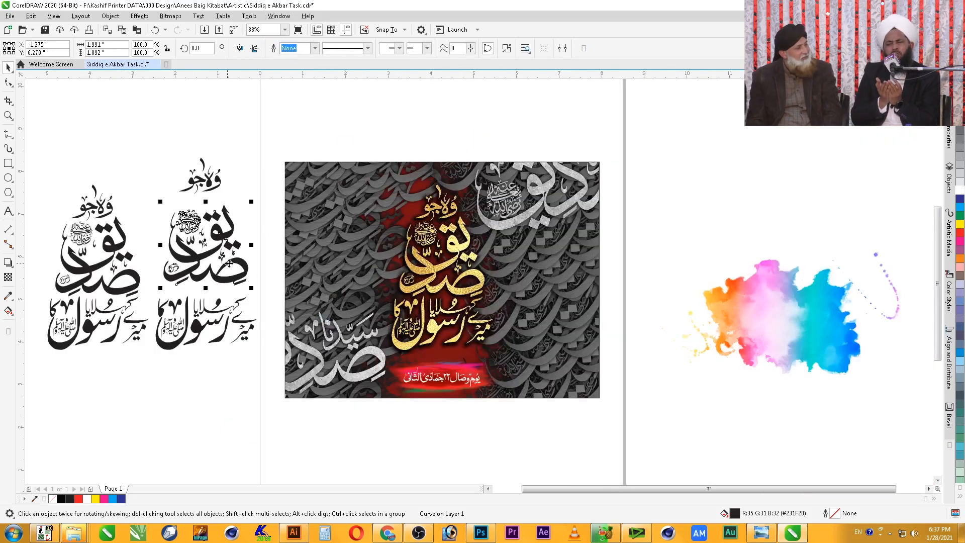
- Move the combined black name calligraphy onto the watercolour splash beside the page
left_click_drag(227, 278, 790, 347)
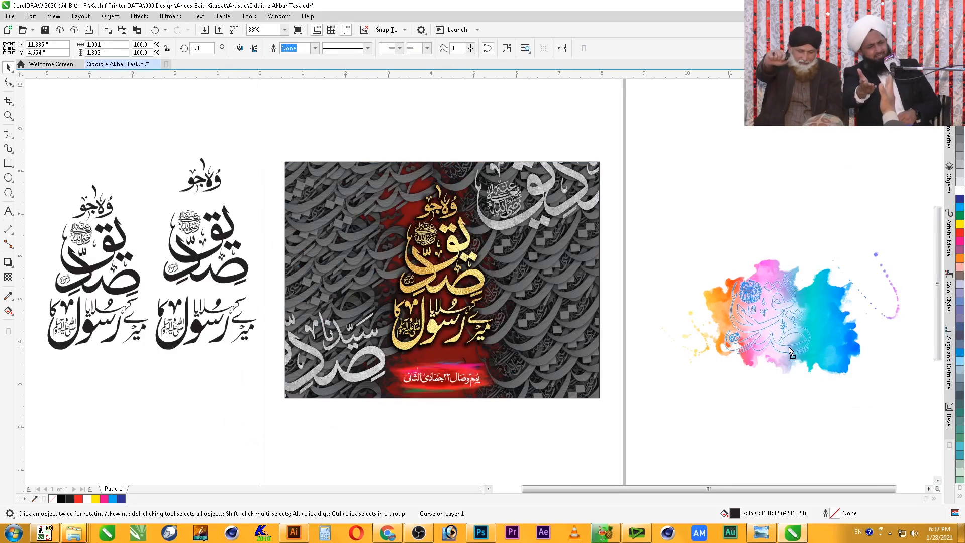
key("z")
left_click_drag(669, 239, 879, 409)
key("space")
- Enlarge the watercolour splash bitmap behind the name to 118%
left_click(580, 363)
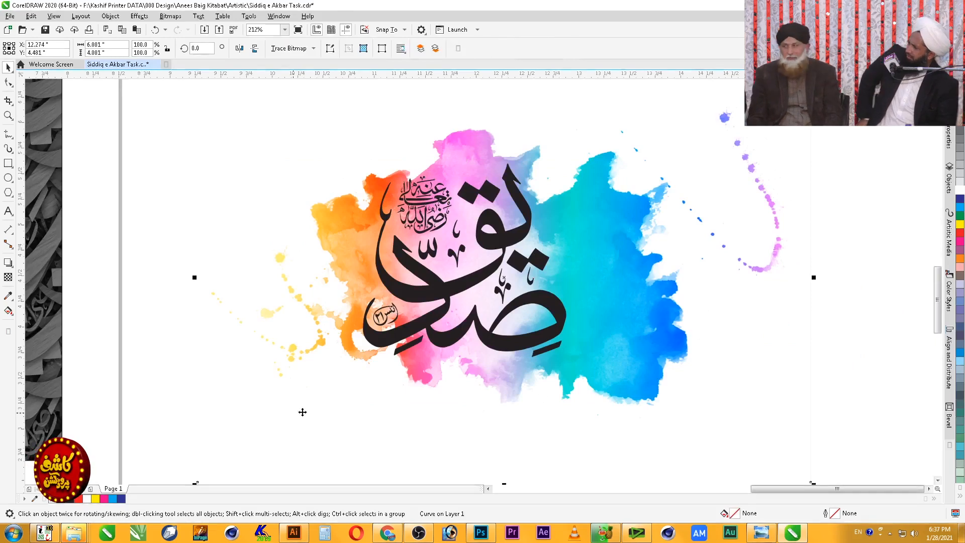
key("F3")
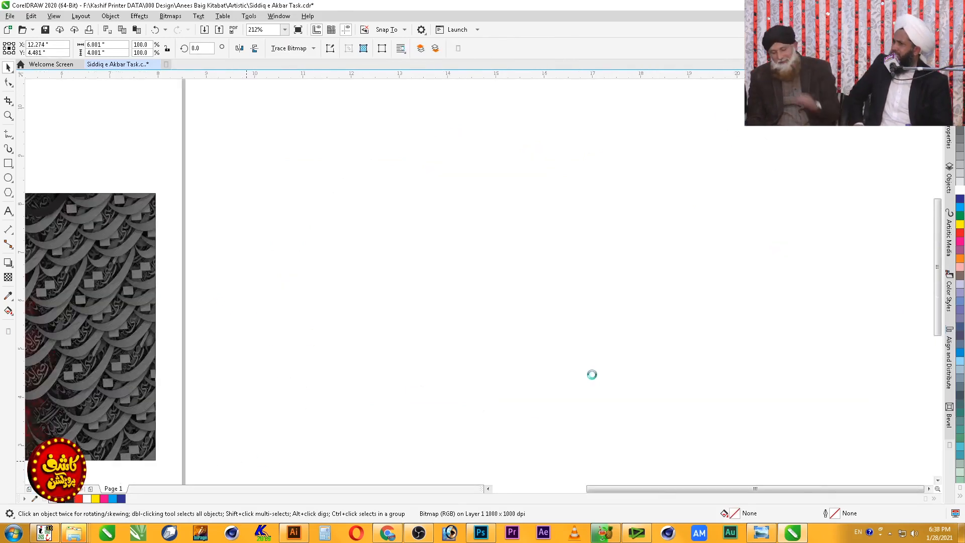
left_click_drag(512, 274, 538, 257)
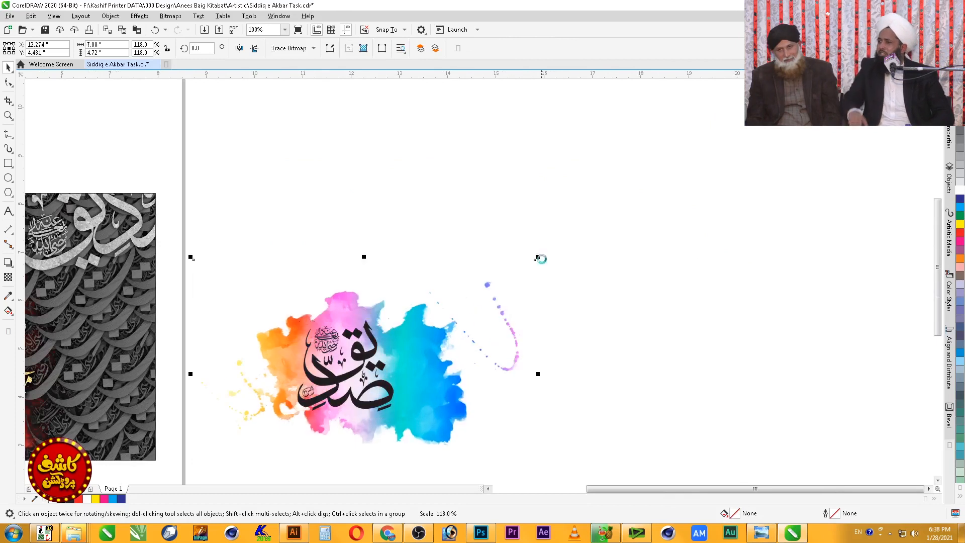
- Duplicate the splash and name alongside the originals, enlarging the duplicate splash to about 145% and shifting it behind its name
left_click_drag(440, 404, 709, 405)
left_click(709, 179)
left_click(641, 296)
left_click_drag(505, 243, 466, 182)
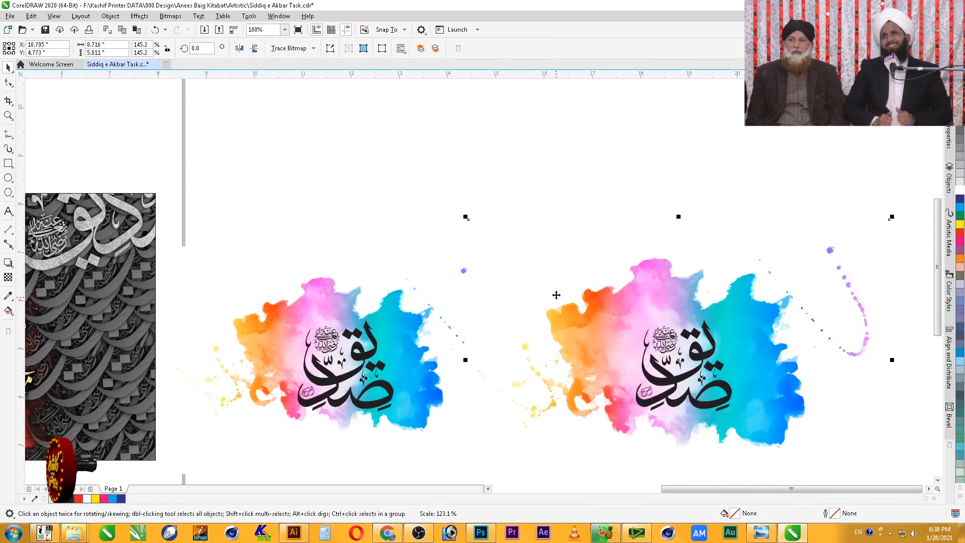
left_click_drag(554, 323, 559, 366)
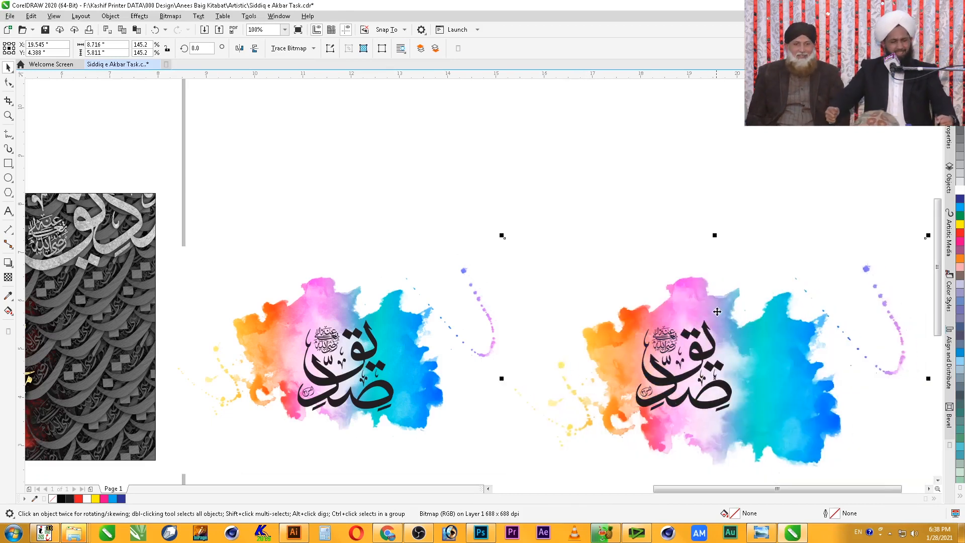
- Shift the original name towards the blue side of its splash and PowerClip the splash inside the lettering
left_click_drag(384, 403, 410, 400)
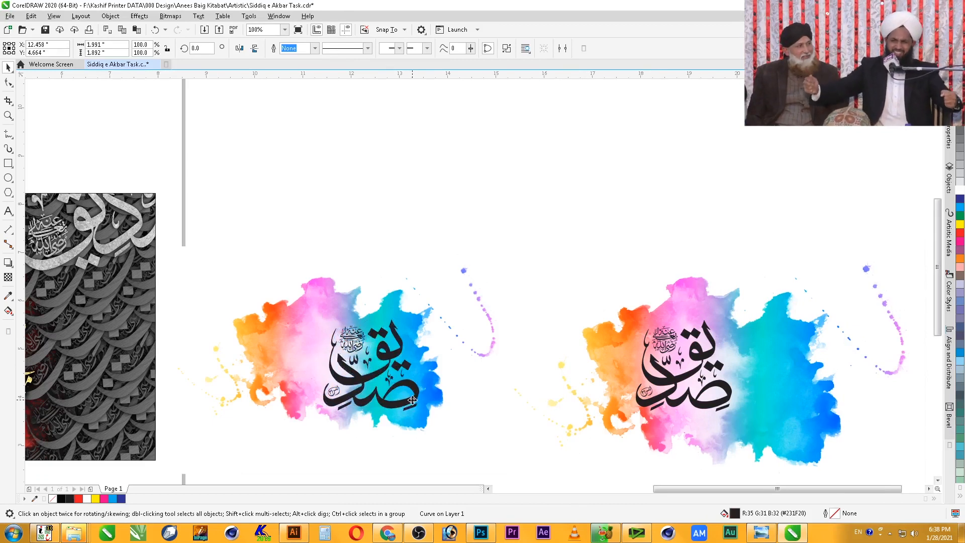
left_click(453, 353)
key("alt+j")
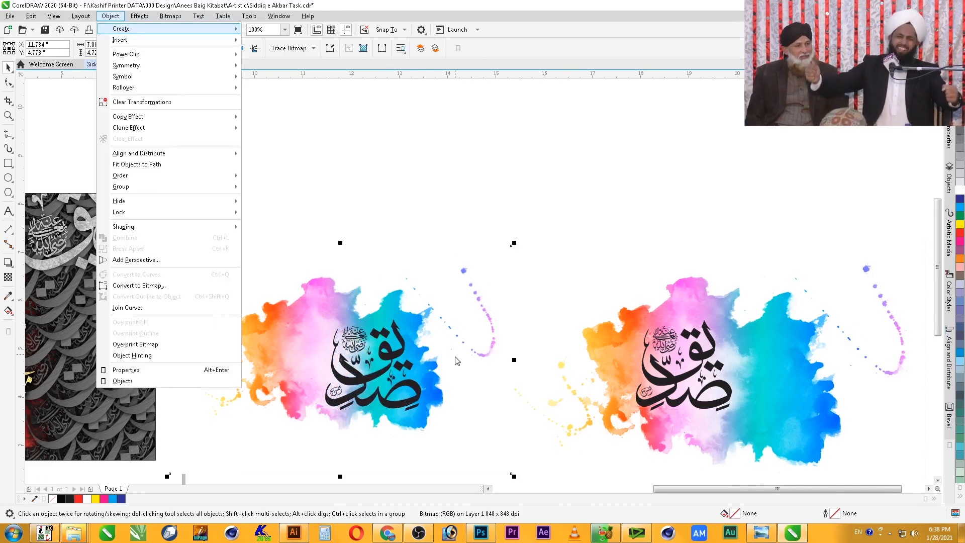
key("w")
key("Return")
left_click(393, 355)
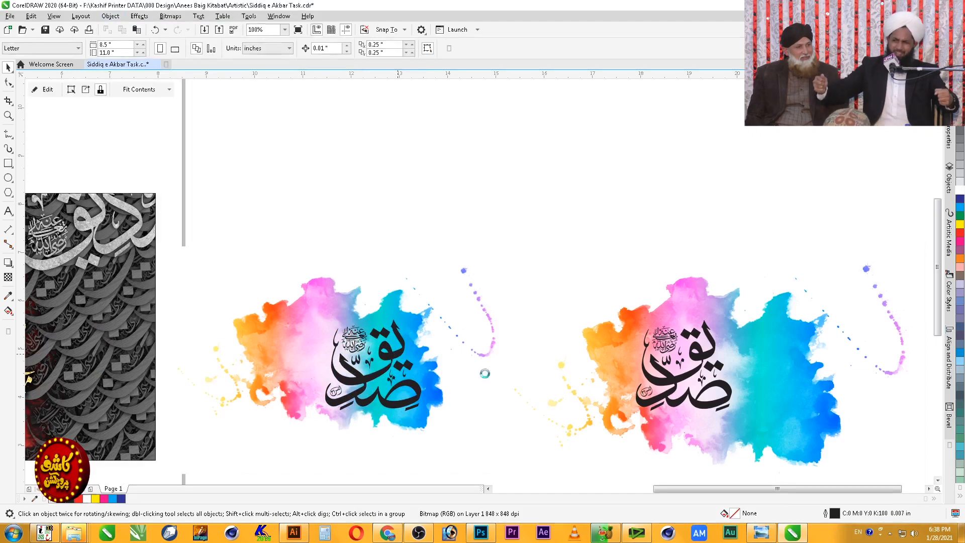
- PowerClip the enlarged duplicate splash inside the second black name calligraphy
left_click(787, 371)
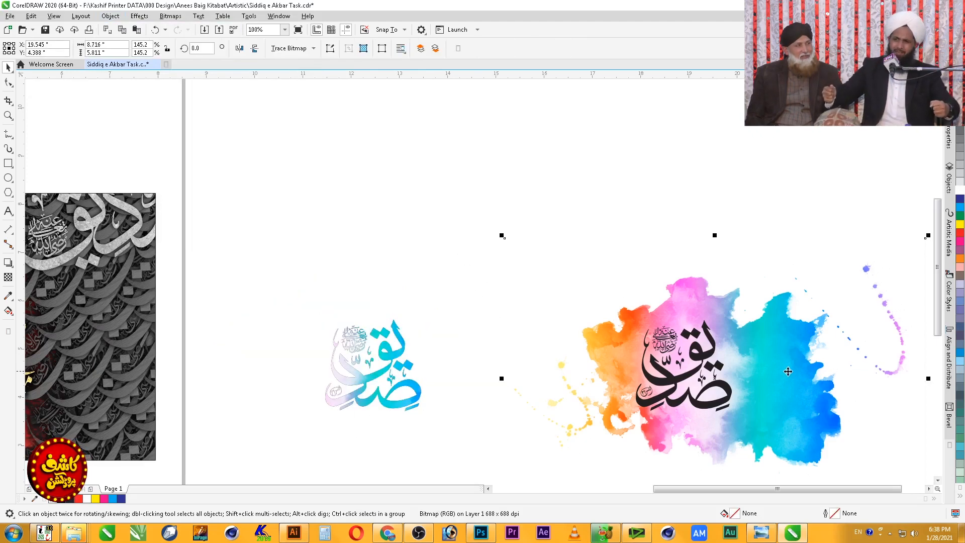
key("alt+j")
key("w")
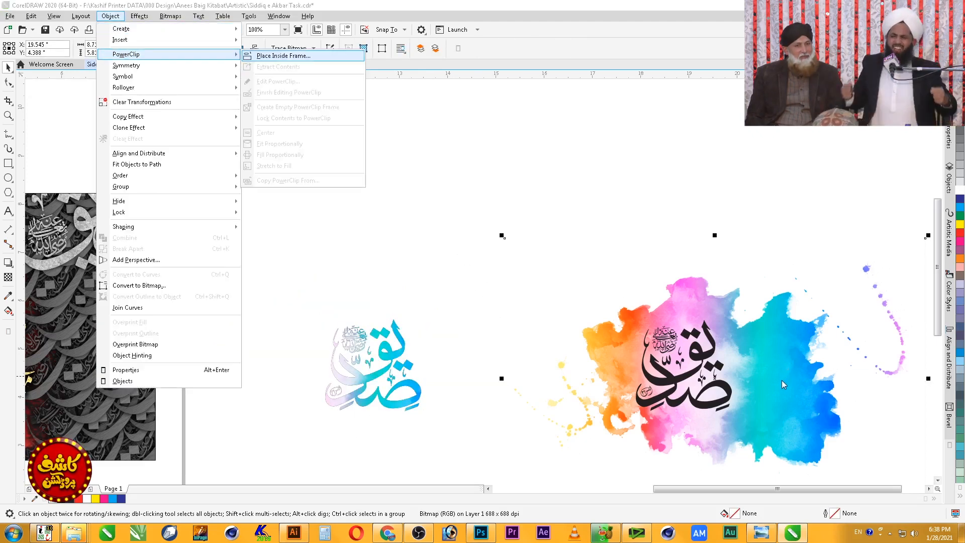
key("Return")
left_click(704, 360)
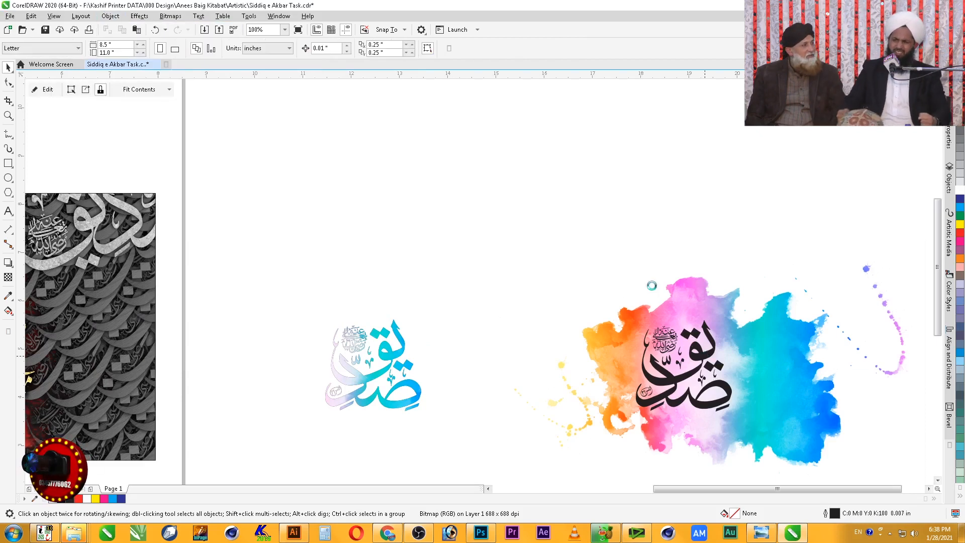
left_click(614, 220)
- Move the pink-orange name just above the blue one and enlarge both clipped names to about 155%
left_click_drag(687, 345, 439, 271)
scroll(514, 311, "down", 2)
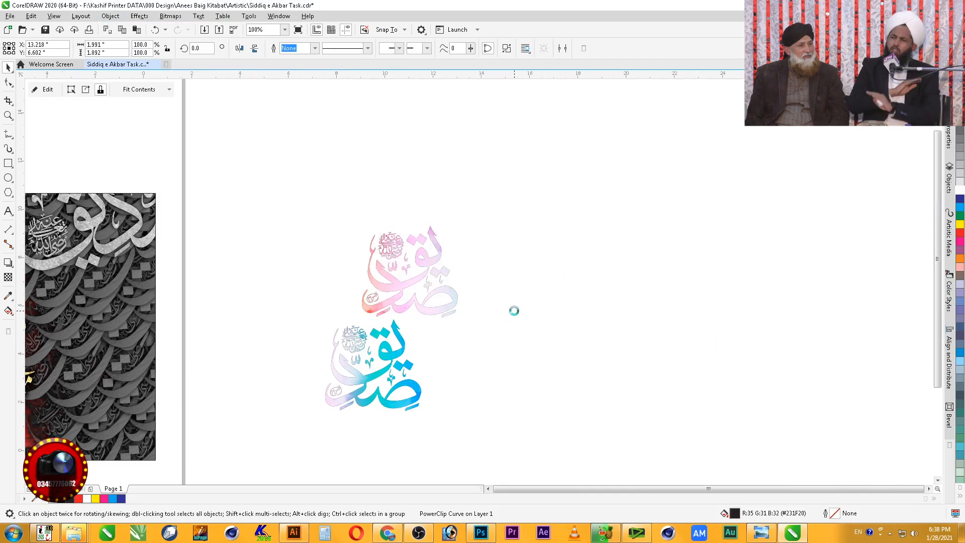
key("z")
left_click_drag(530, 257, 183, 431)
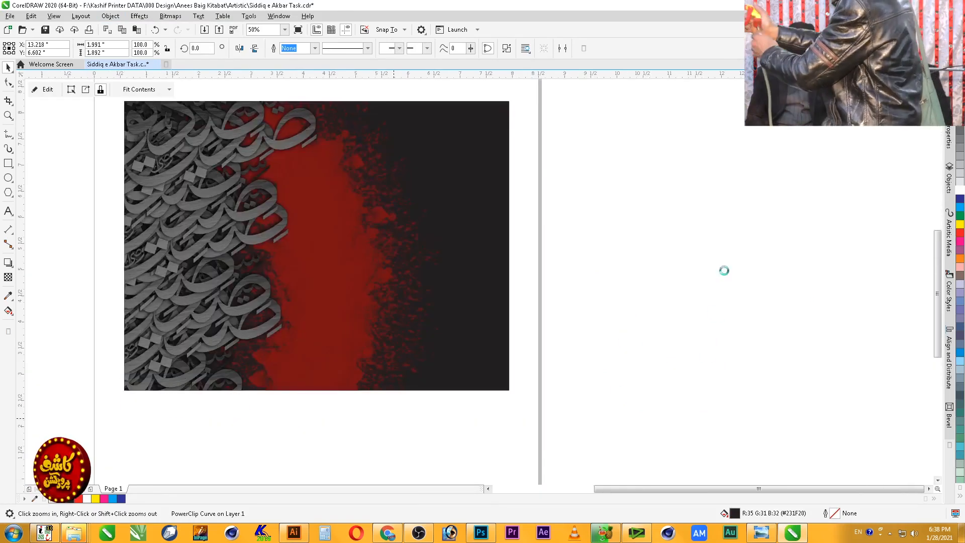
left_click_drag(870, 130, 628, 381)
left_click_drag(689, 342, 530, 453)
left_click(853, 335)
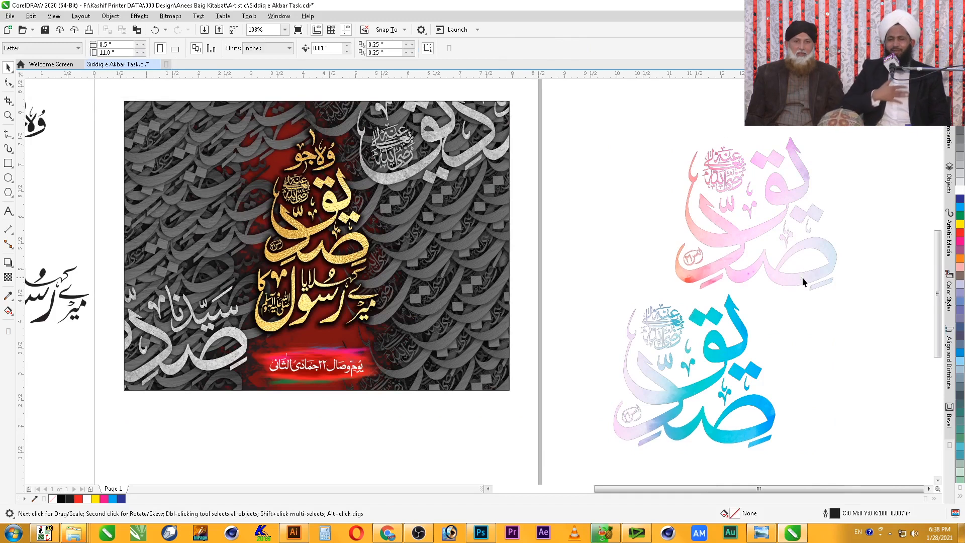
- Open the PowerClip contents of the pink-orange name and reposition the splash for more orange in the lettering
left_click(807, 282)
left_click(809, 280, "ctrl")
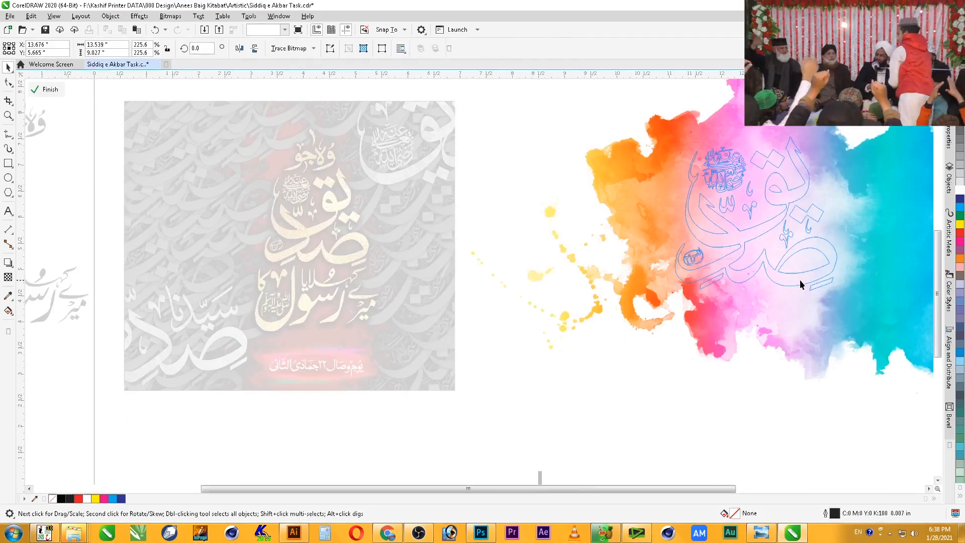
left_click_drag(772, 255, 779, 312)
mouse_move(782, 267)
left_mouse_down()
mouse_move(773, 243)
mouse_move(791, 252)
left_mouse_up()
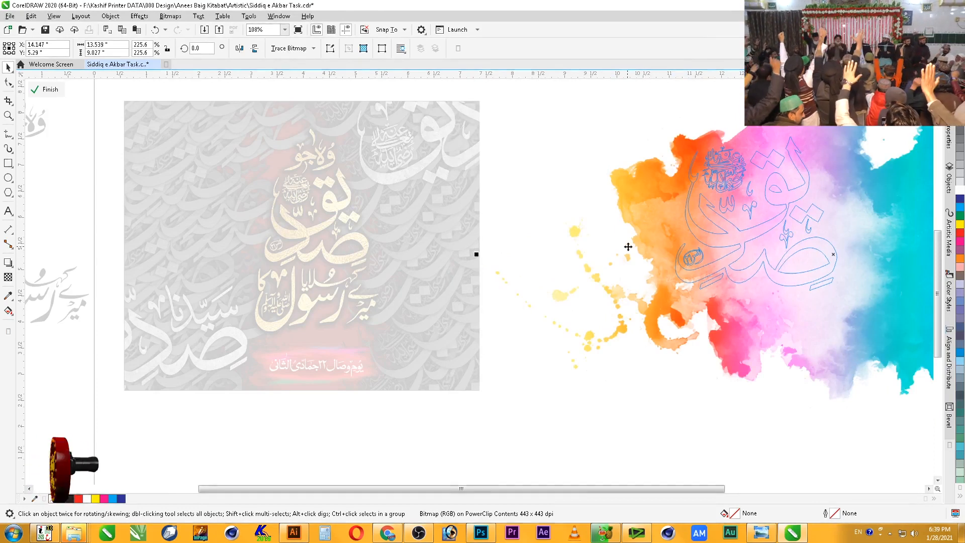
- Set the splash's brightness to -41 and contrast to 39 with intensity 0, and finish editing the pink-orange name's PowerClip
key("ctrl+b")
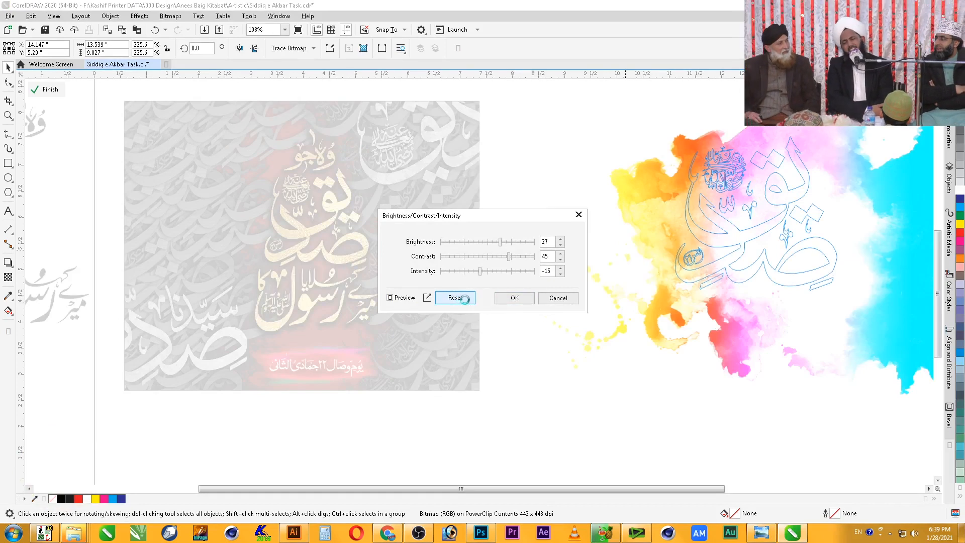
left_click(513, 299)
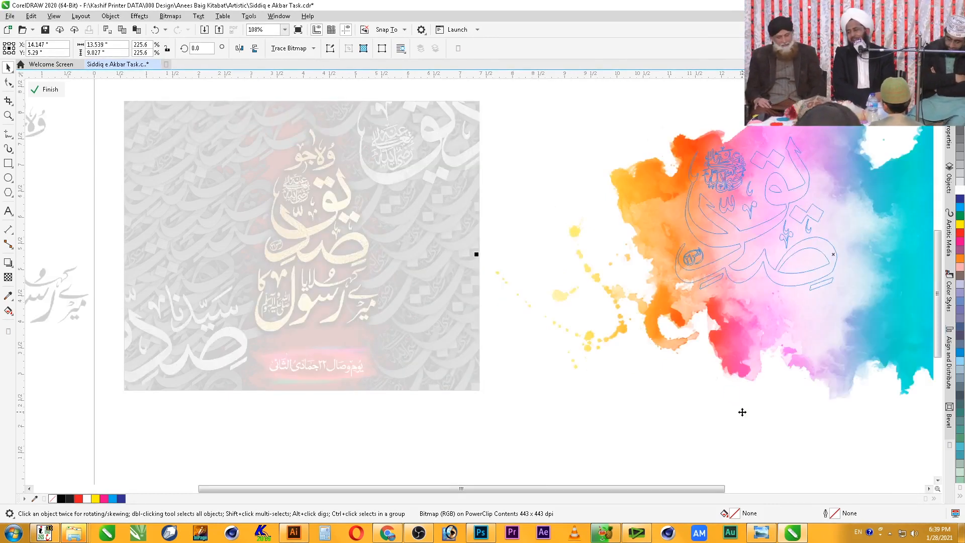
key("z")
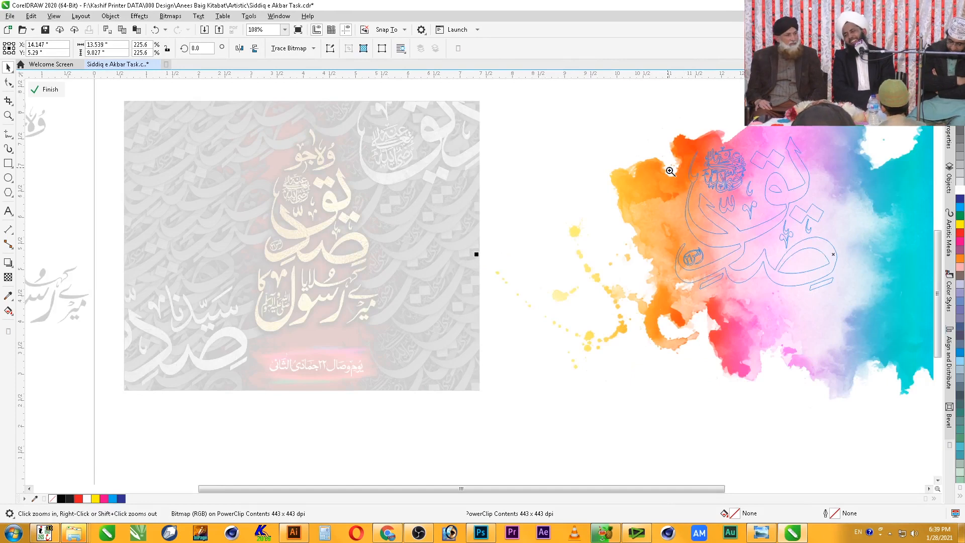
left_click_drag(651, 146, 787, 247)
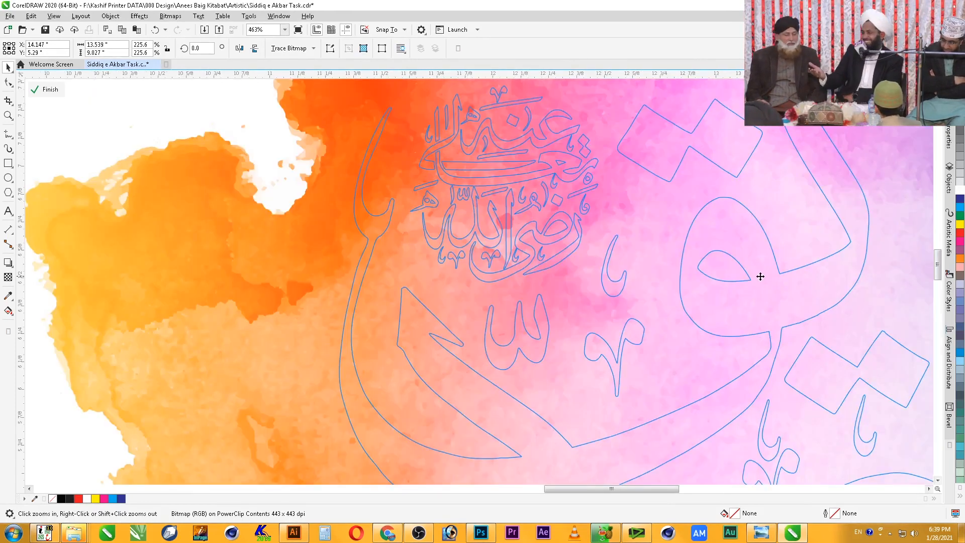
key("ctrl+b")
left_click(468, 241)
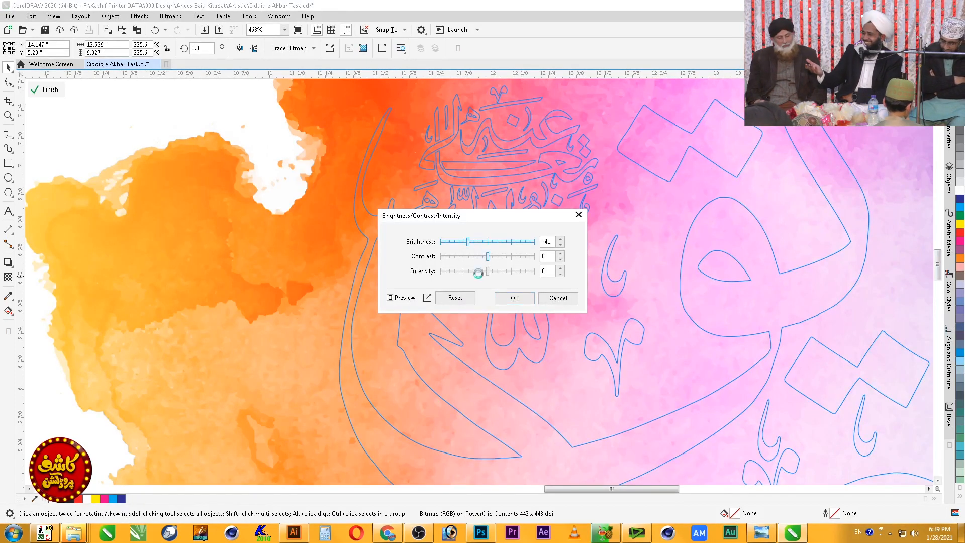
left_click_drag(486, 258, 506, 257)
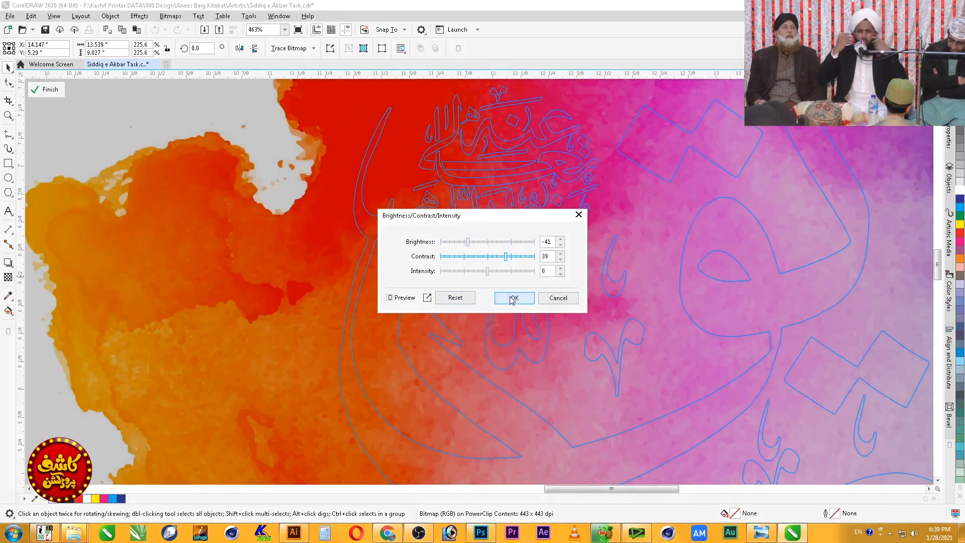
left_click(515, 297)
right_click(472, 237)
left_click(43, 94)
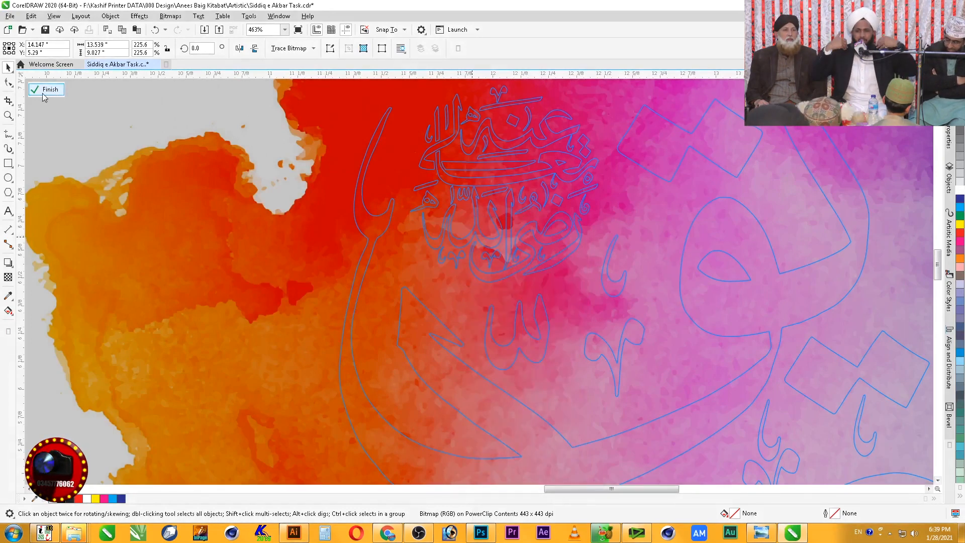
left_click(44, 90)
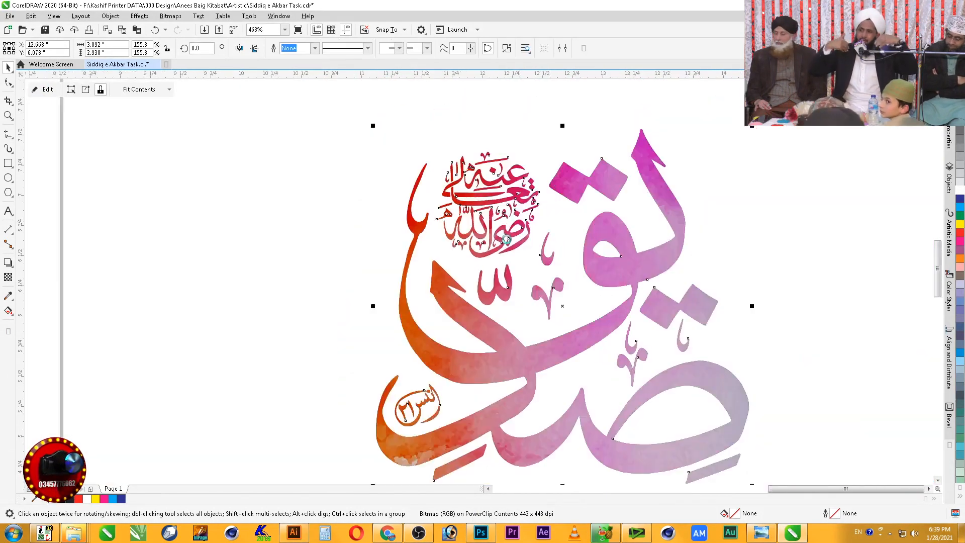
- Select the splash inside the blue name and apply brightness -41, contrast 39 and intensity 0
scroll(603, 353, "down", 1)
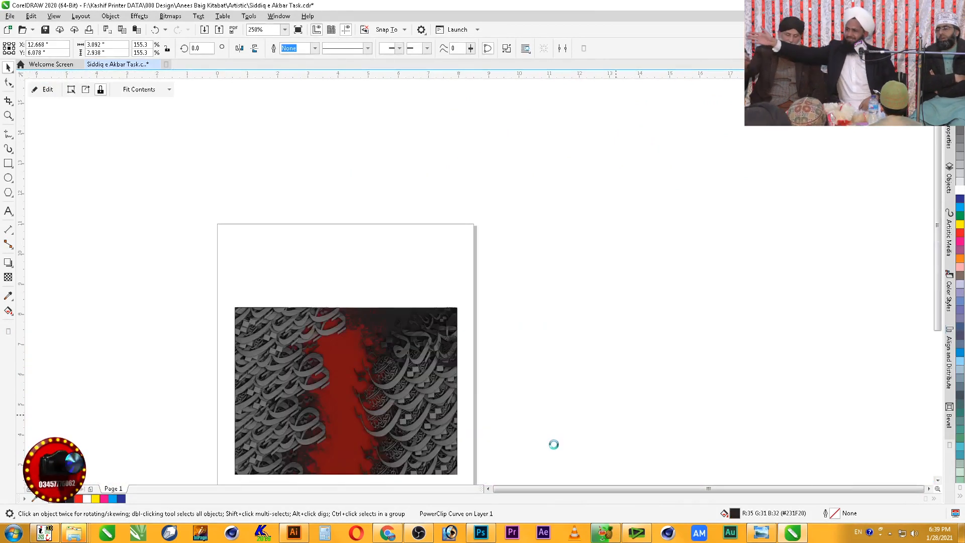
key("F2")
left_click_drag(674, 369, 456, 498)
left_click(541, 335)
left_click(542, 331, "ctrl")
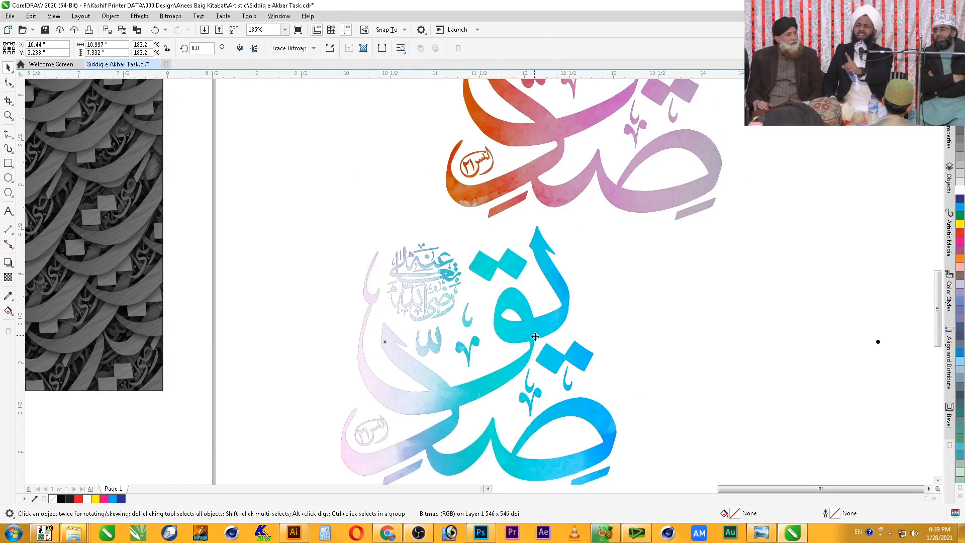
key("F2")
left_click_drag(432, 293, 597, 380)
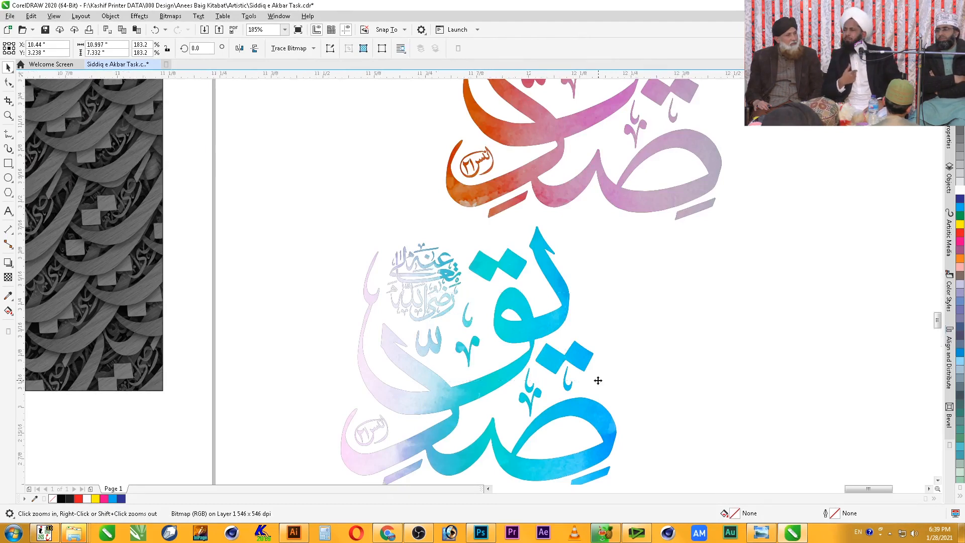
key("ctrl+b")
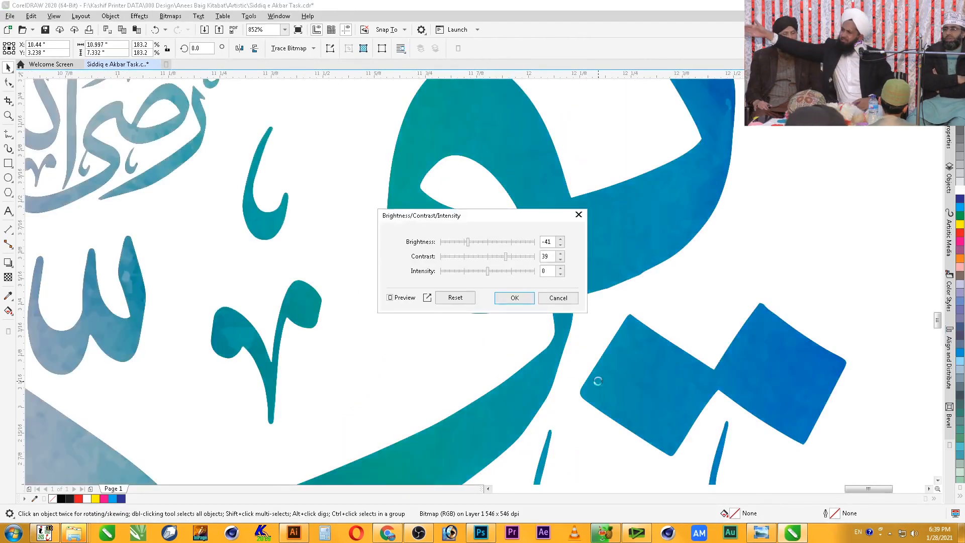
left_click(513, 299)
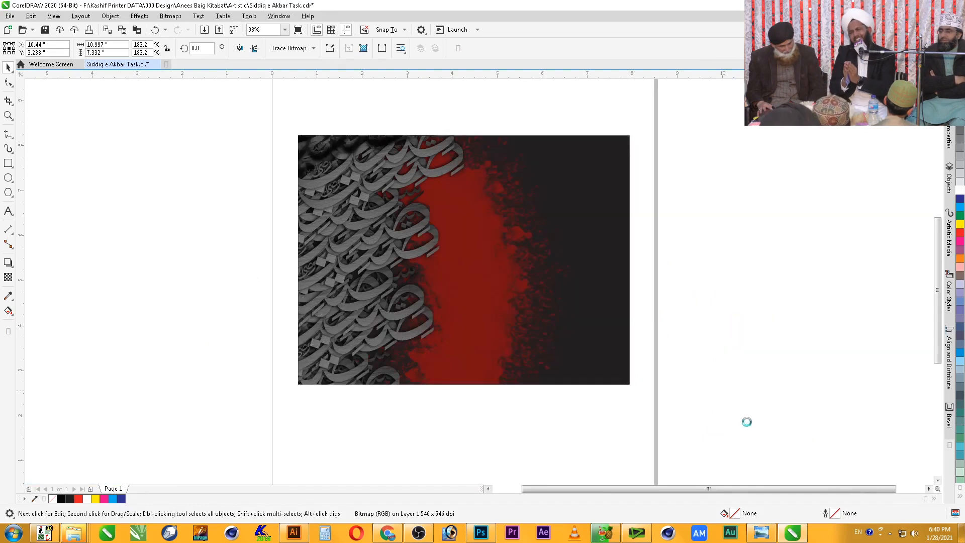
- Try converting the blue name to a 72 dpi CMYK bitmap without a transparent background
left_click(818, 420)
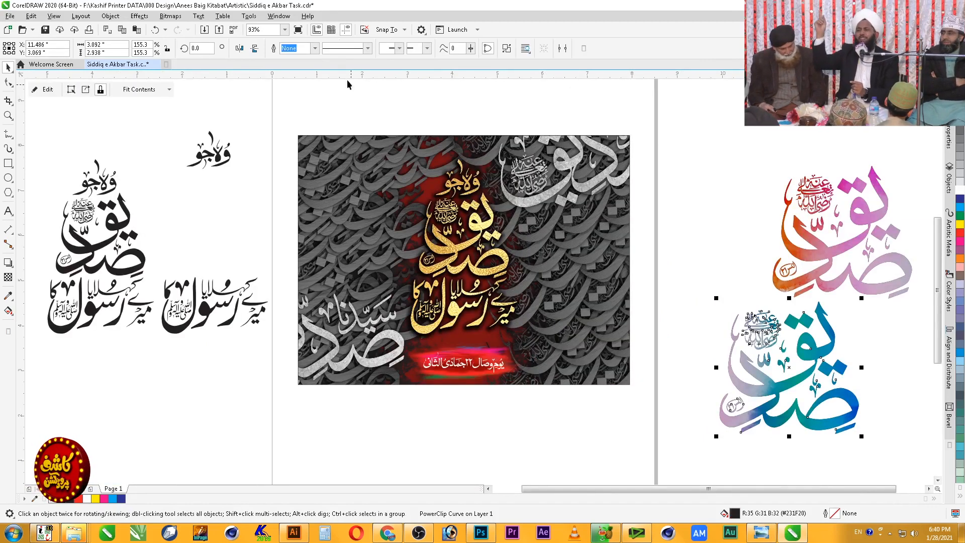
left_click(171, 16)
left_click(193, 30)
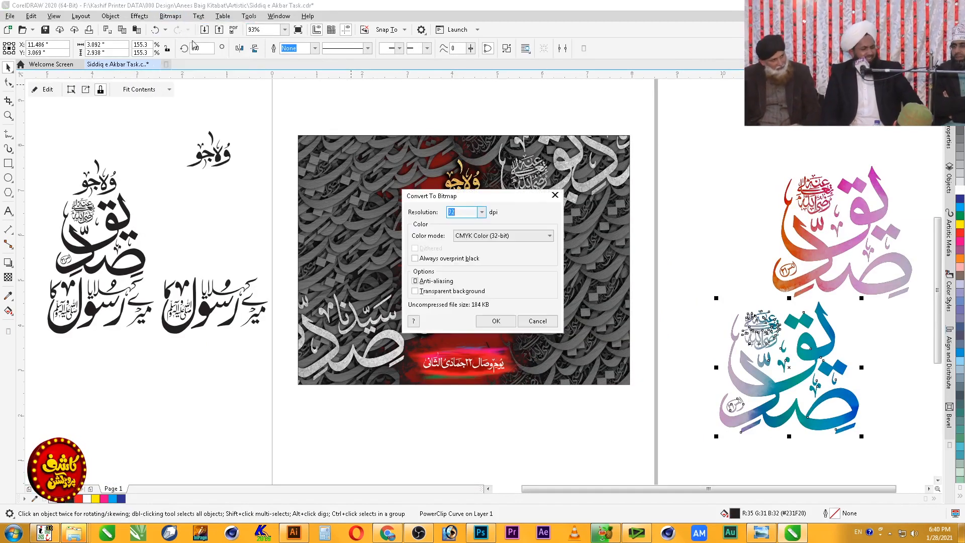
left_click(509, 237)
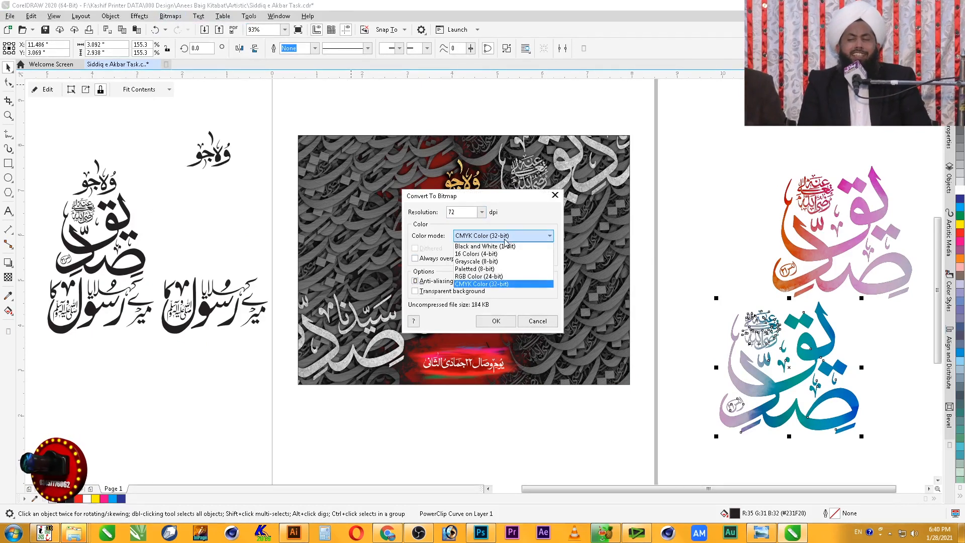
left_click(501, 277)
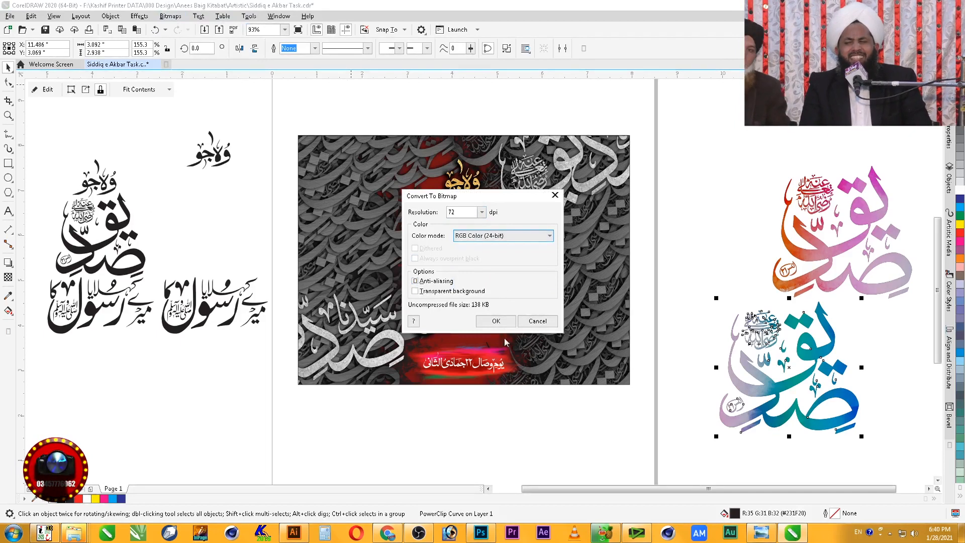
left_click(503, 236)
left_click(491, 284)
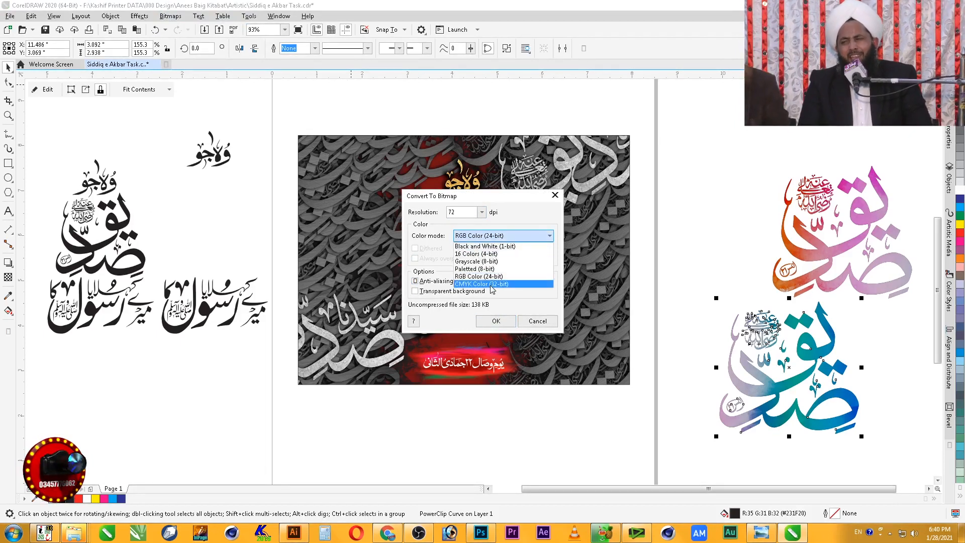
left_click(498, 321)
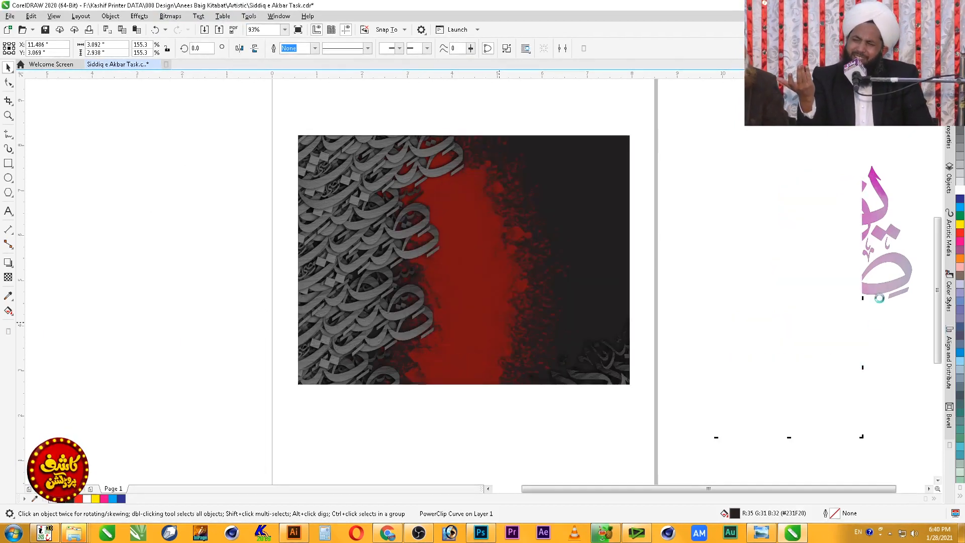
- Try the same 72 dpi CMYK conversion on the pink-orange name, and undo both bitmap conversions
left_click(888, 291)
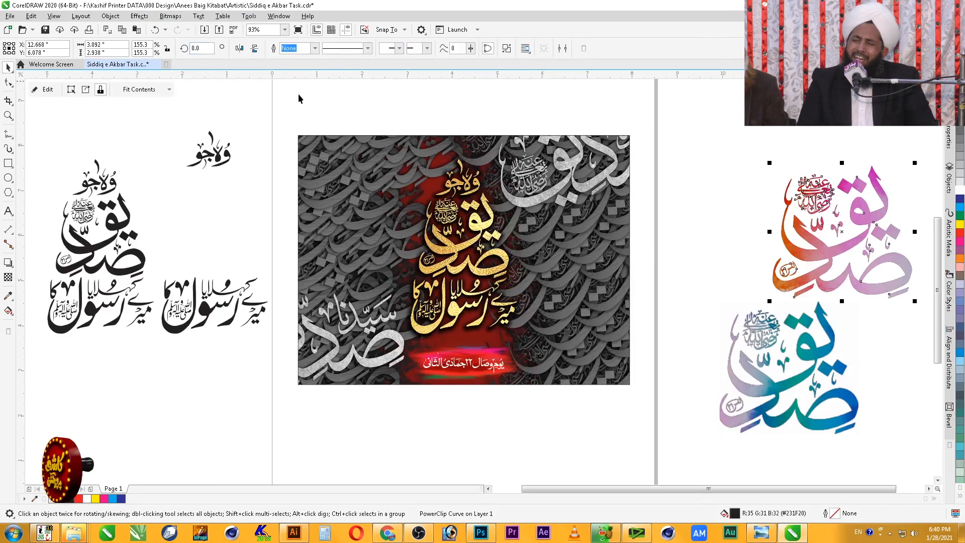
left_click(171, 16)
left_click(185, 28)
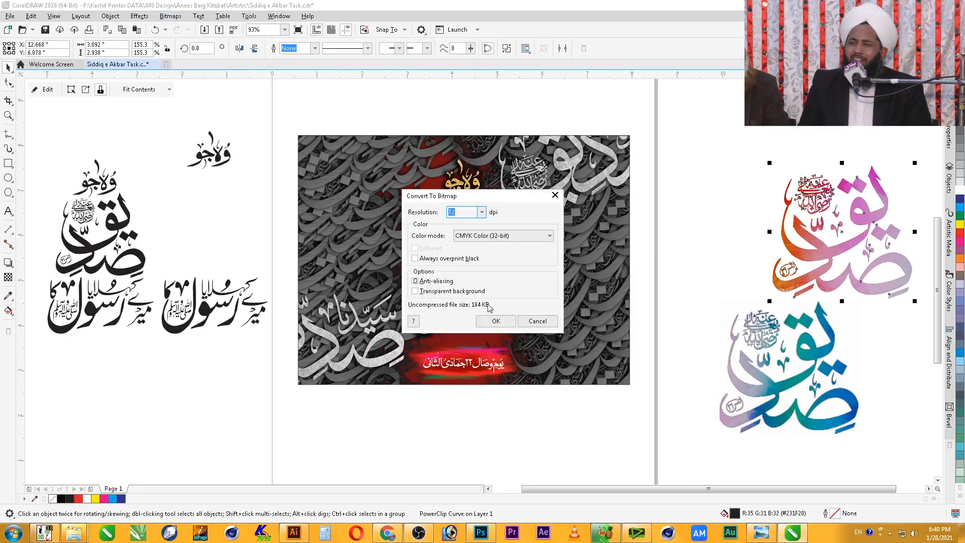
left_click(503, 323)
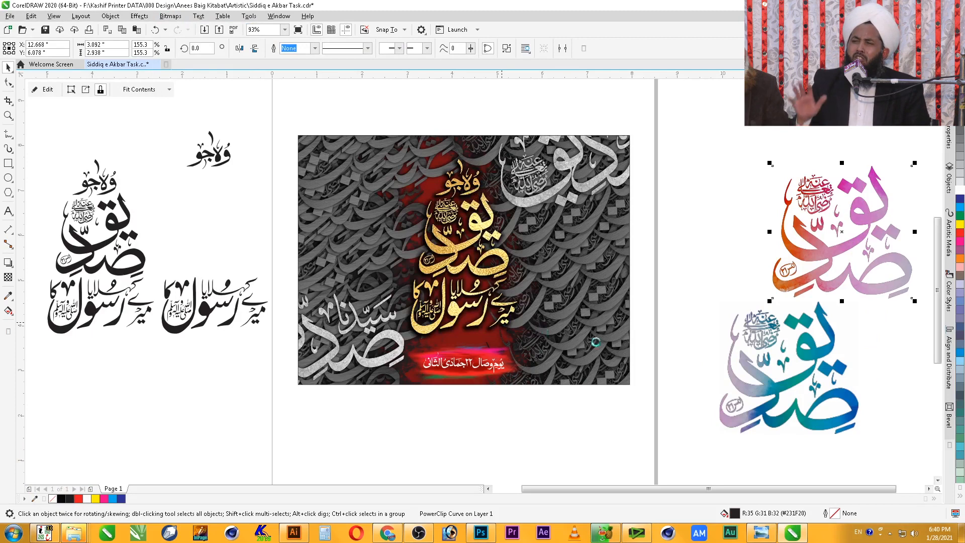
key("ctrl+z")
key("ctrl+z")
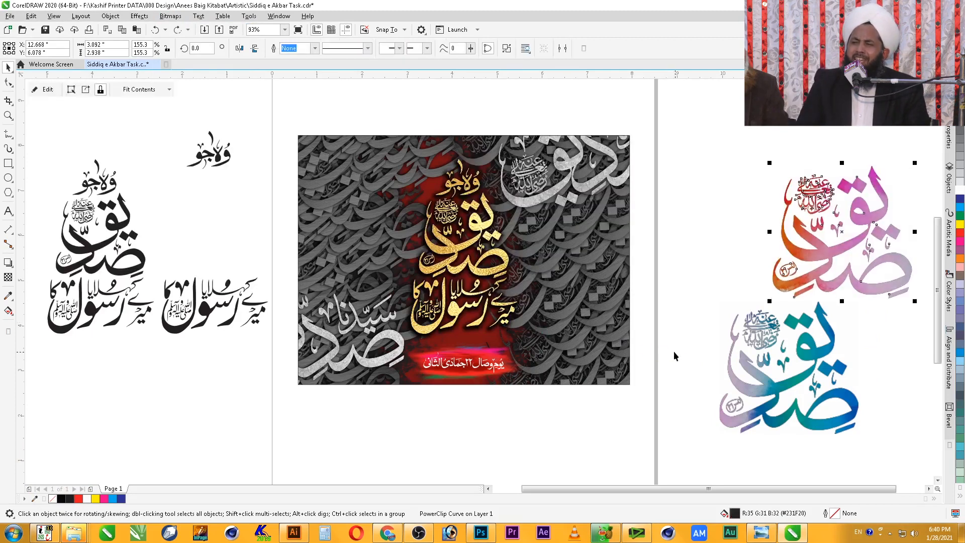
- Convert the blue name to a 300 dpi CMYK bitmap with a transparent background
left_click(170, 16)
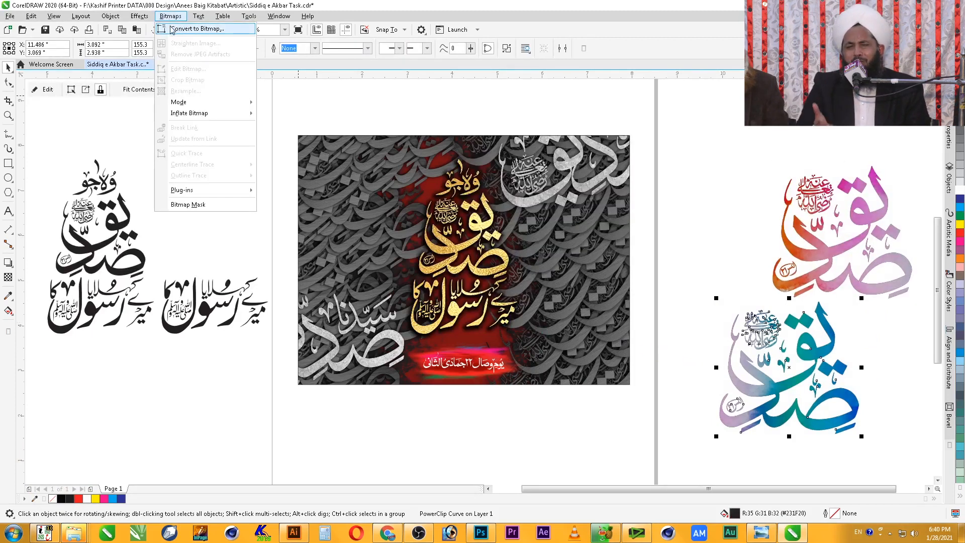
left_click(196, 30)
left_click(459, 292)
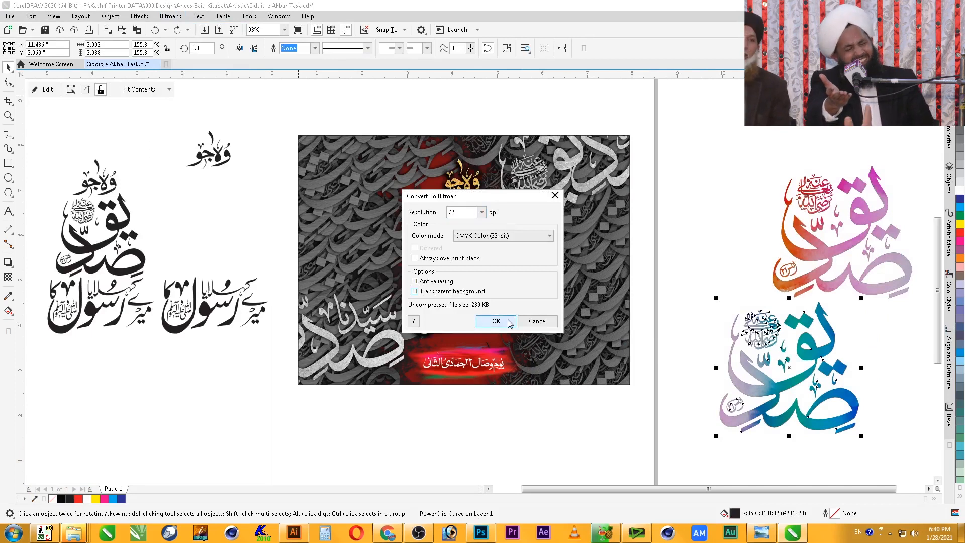
double_click(468, 213)
type("300")
key("Return")
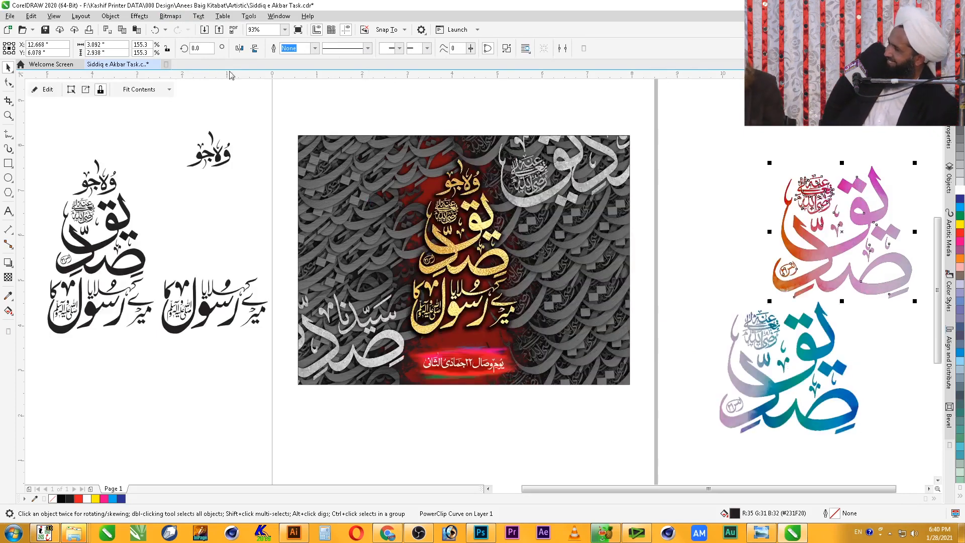
- Convert the pink-orange name to a 300 dpi CMYK bitmap with a transparent background, leaving its brightness and contrast unadjusted
left_click(171, 16)
left_click(183, 29)
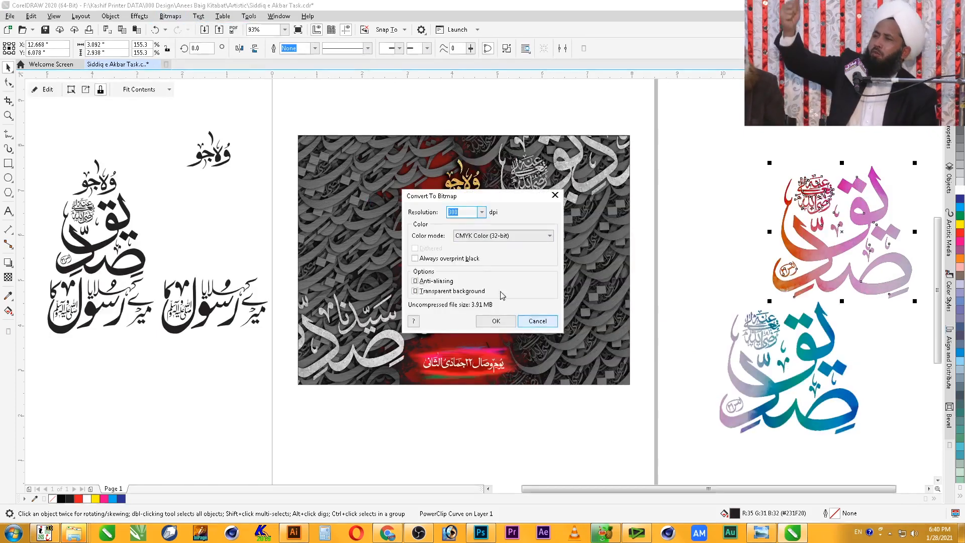
left_click(495, 321)
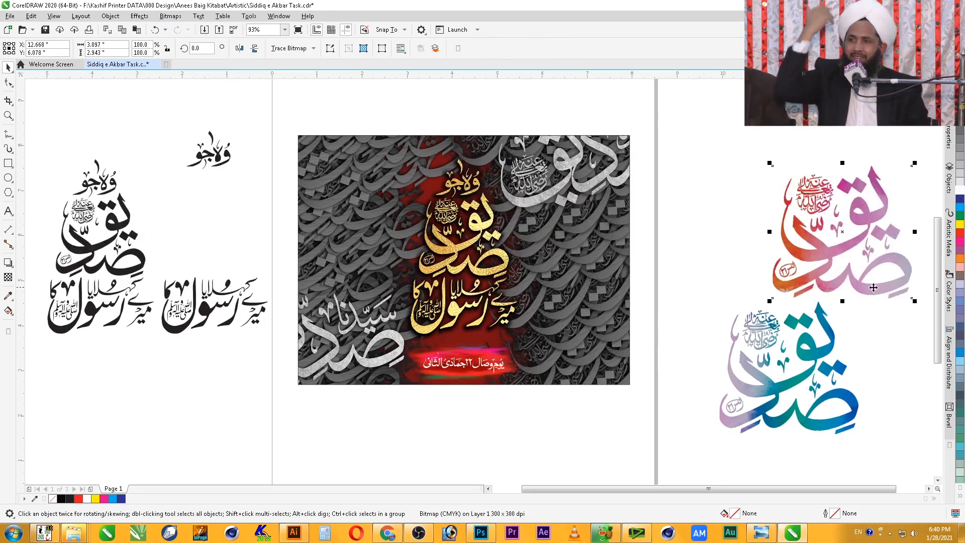
key("ctrl+b")
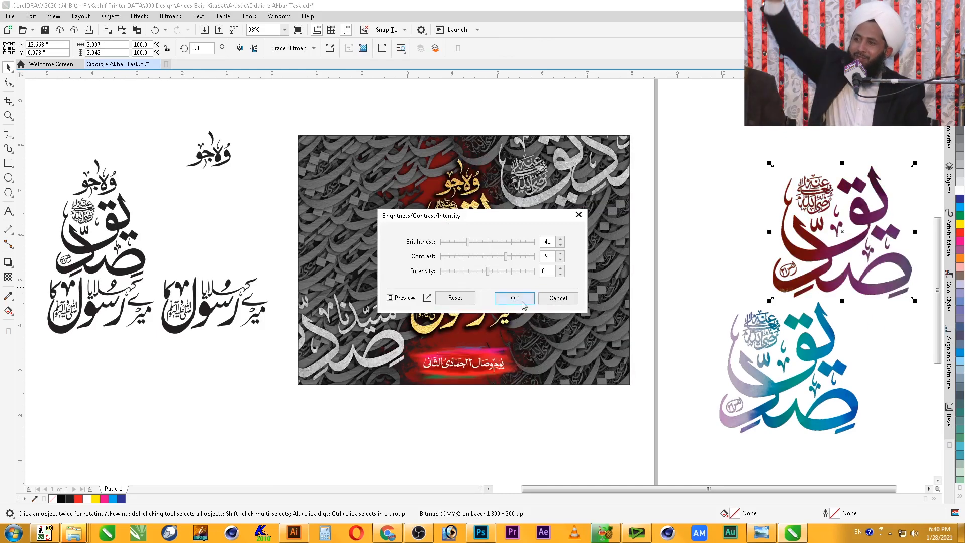
left_click(556, 298)
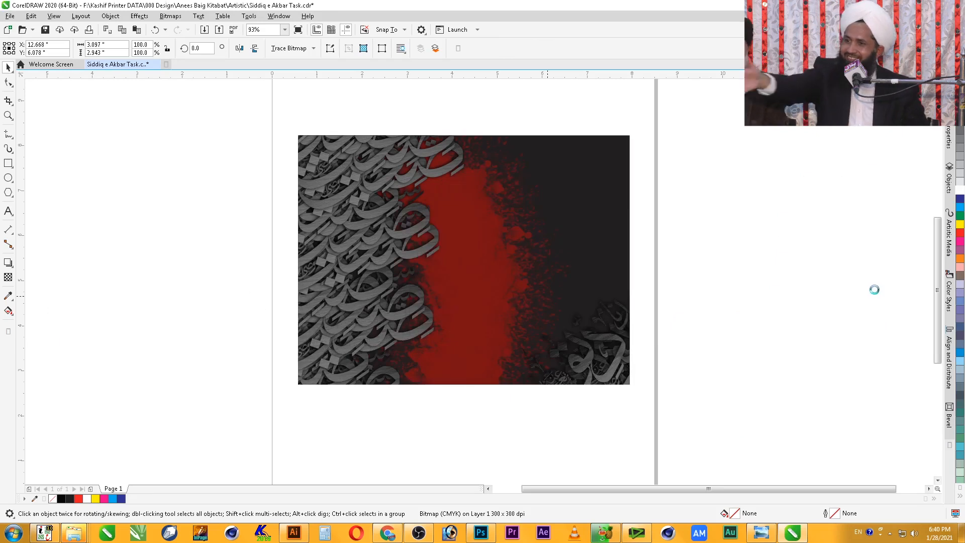
- Move the pink-orange name onto the poster's lower-right corner and scale it to about 85%
left_click_drag(875, 290, 633, 355)
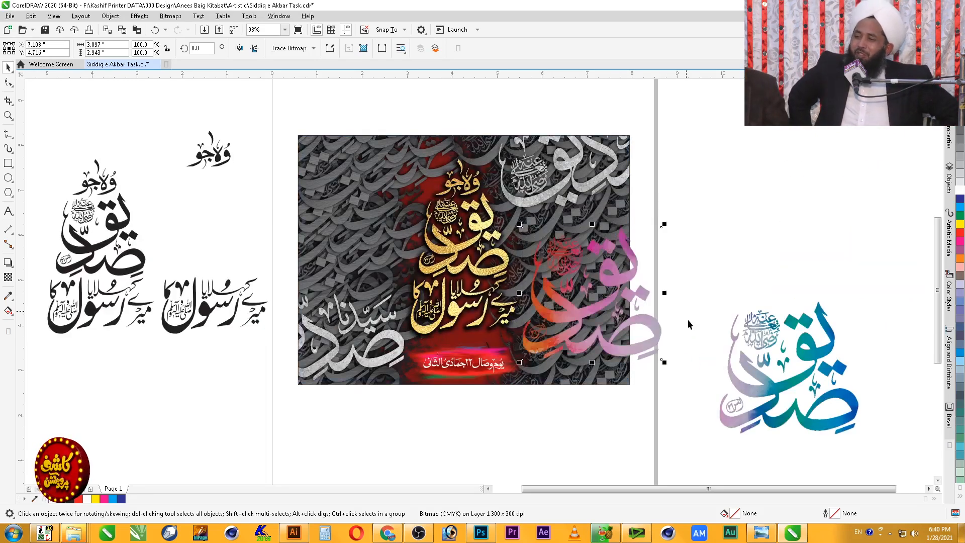
left_click_drag(664, 224, 644, 243)
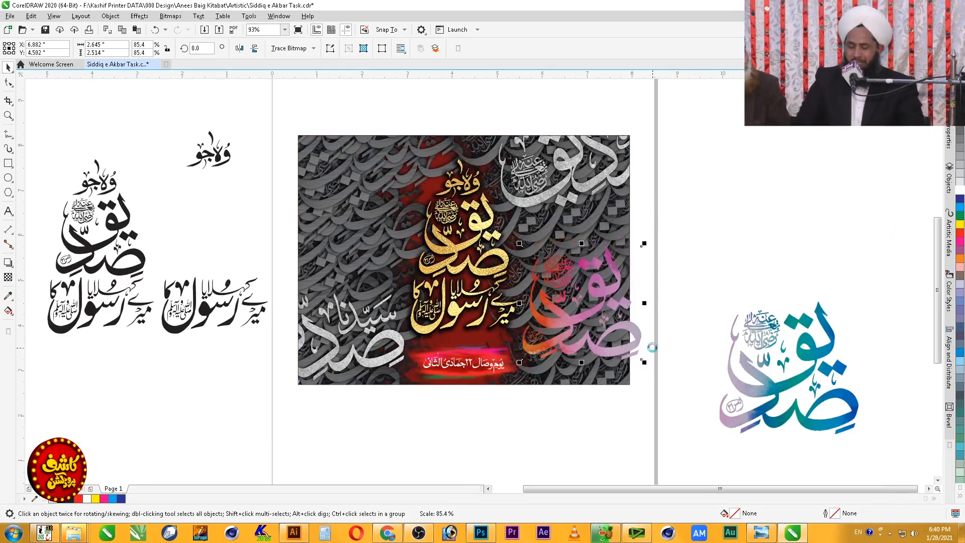
mouse_move(628, 350)
left_mouse_down()
mouse_move(620, 348)
mouse_move(623, 327)
mouse_move(635, 366)
left_mouse_up()
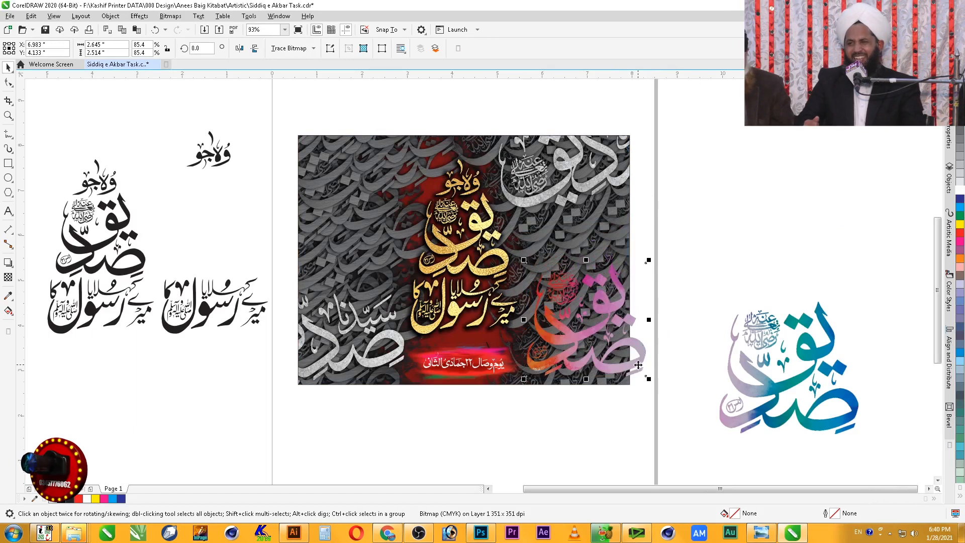
- Rotate the pink-orange name about 22 degrees counterclockwise and enlarge it to about 96%, overlapping the poster's lower-right corner
left_click(634, 363)
left_click(649, 384)
left_click(628, 365)
left_click(628, 365)
left_click_drag(652, 380, 650, 348)
left_click_drag(665, 247, 674, 237)
left_click_drag(640, 363, 643, 358)
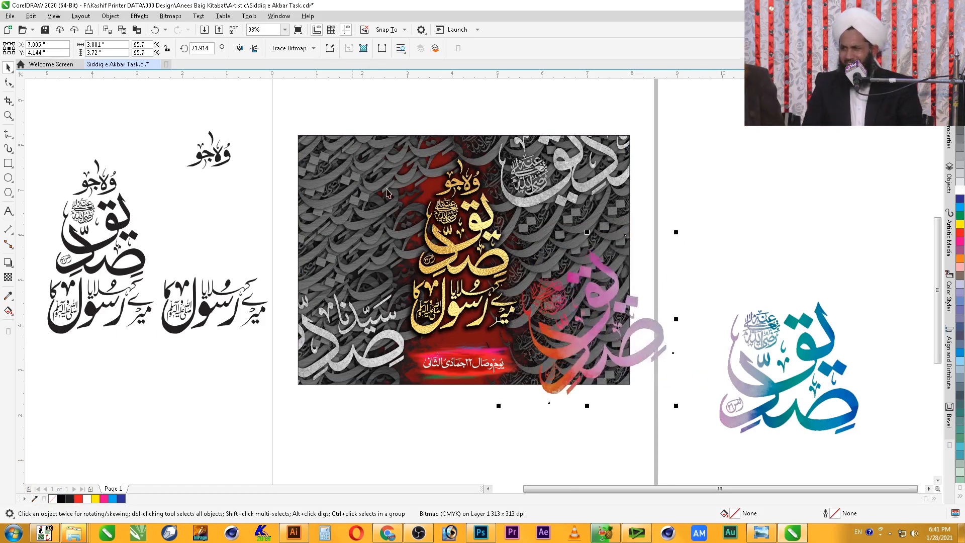
- Apply uniform transparency with the If Darker merge mode to the pink-orange name
left_click(167, 16)
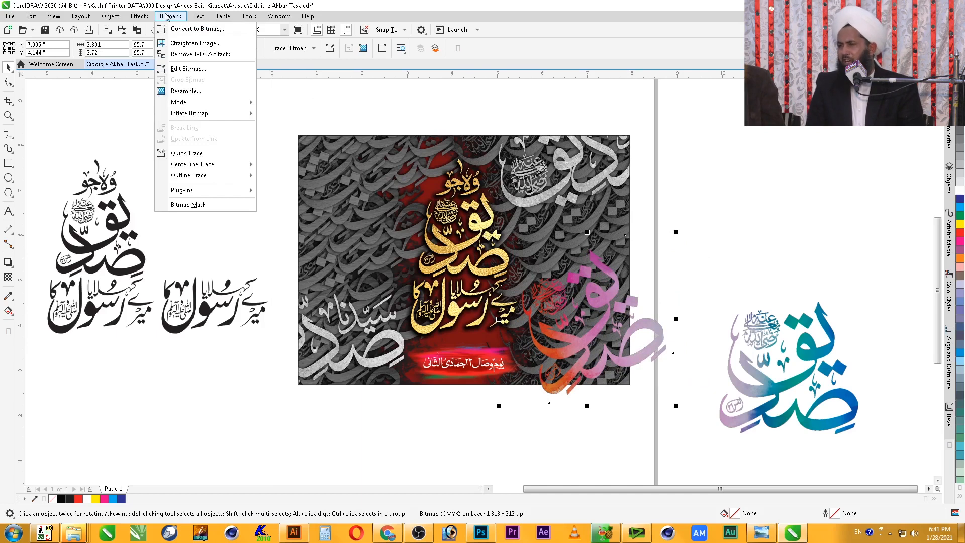
left_click(167, 16)
left_click(8, 277)
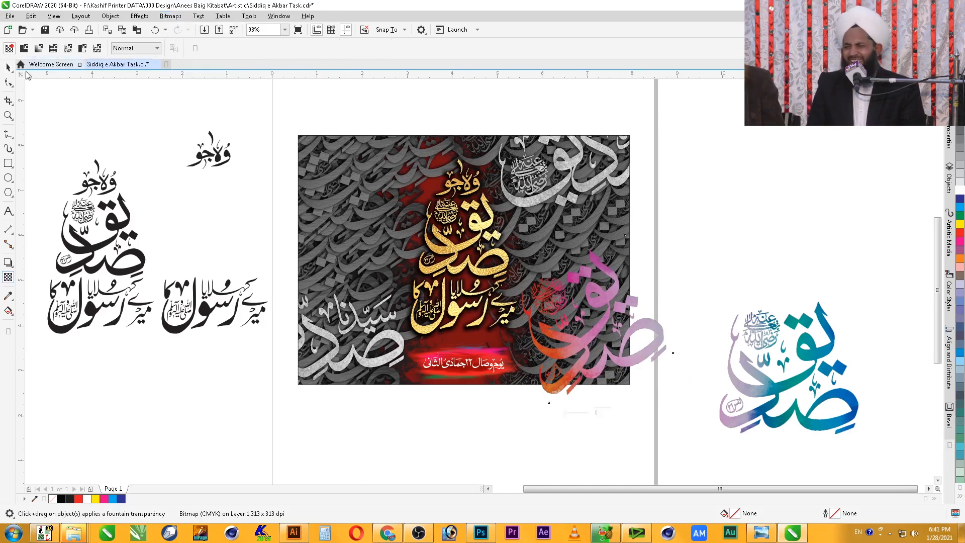
left_click(67, 48)
left_click(139, 48)
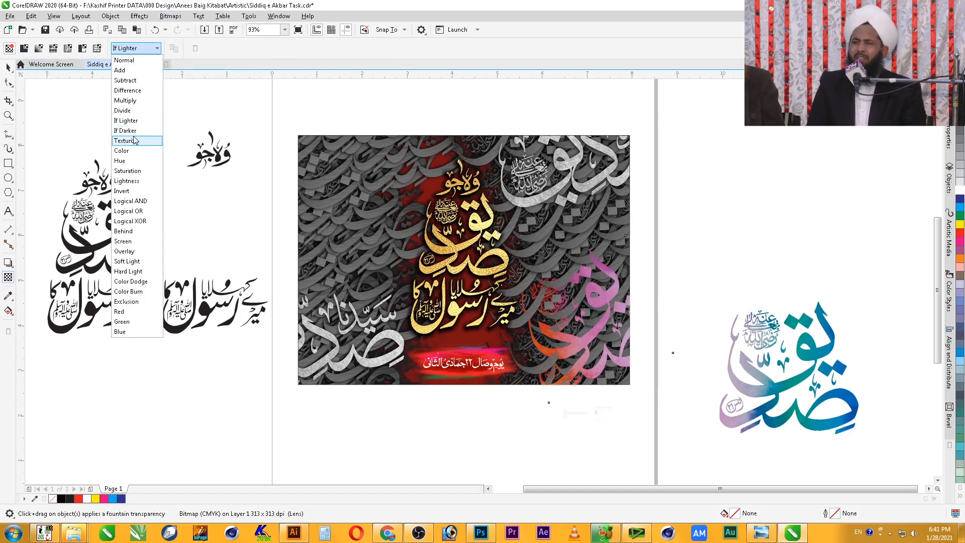
left_click(131, 121)
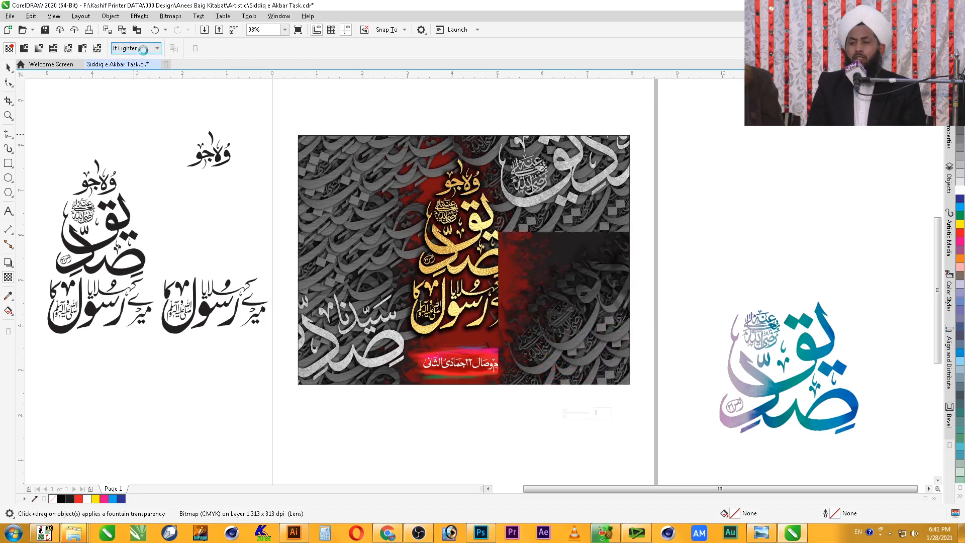
key("space")
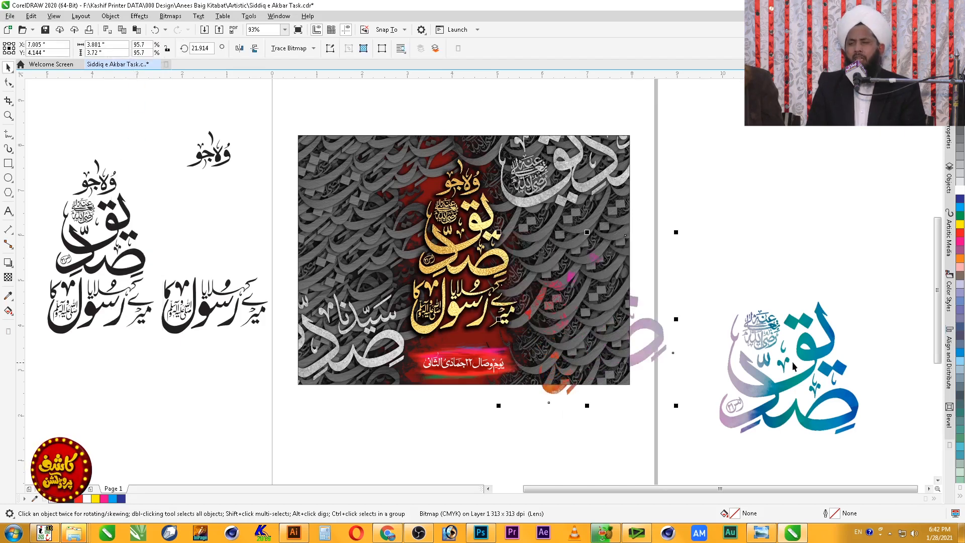
- Move the blue name onto the poster's upper-left corner and rotate it about 28 degrees clockwise
left_click_drag(815, 358, 377, 192)
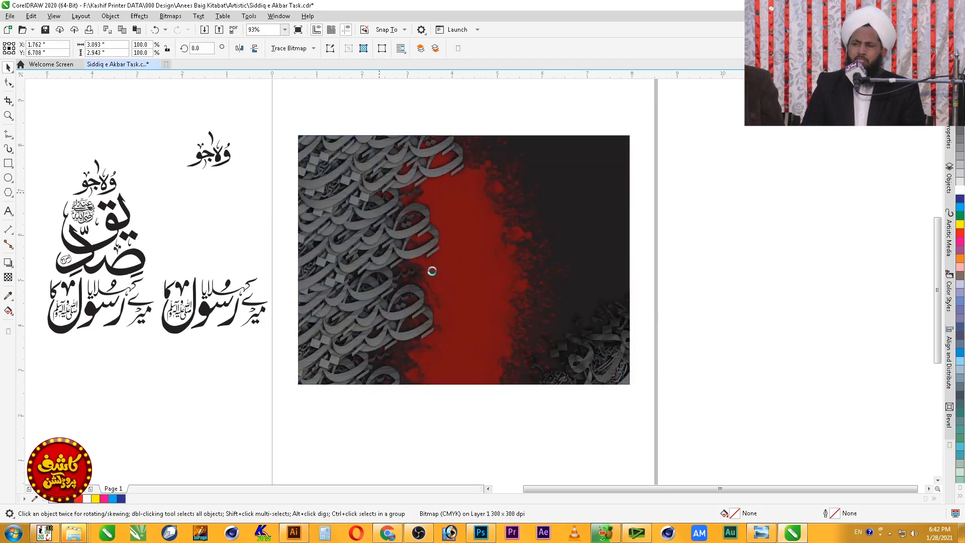
left_click(420, 271)
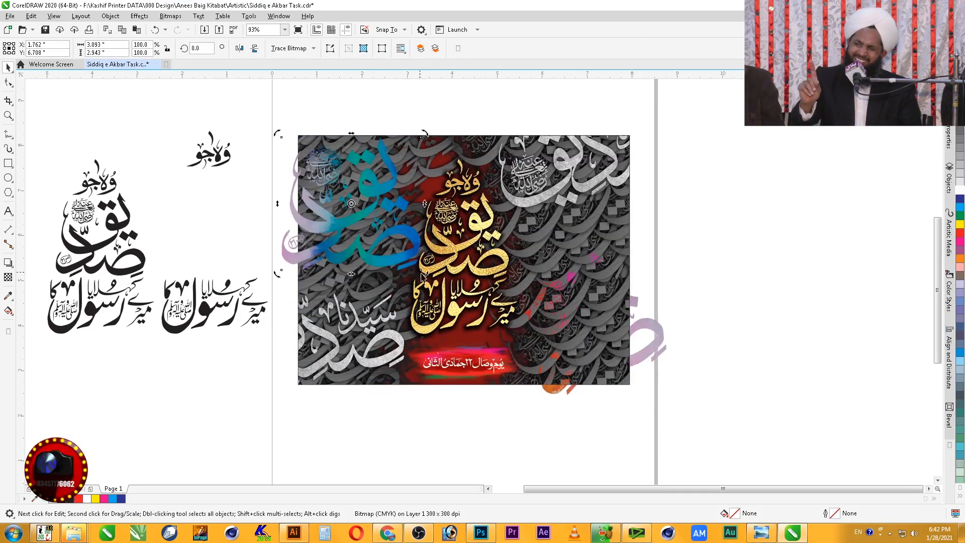
left_click_drag(424, 272, 384, 305)
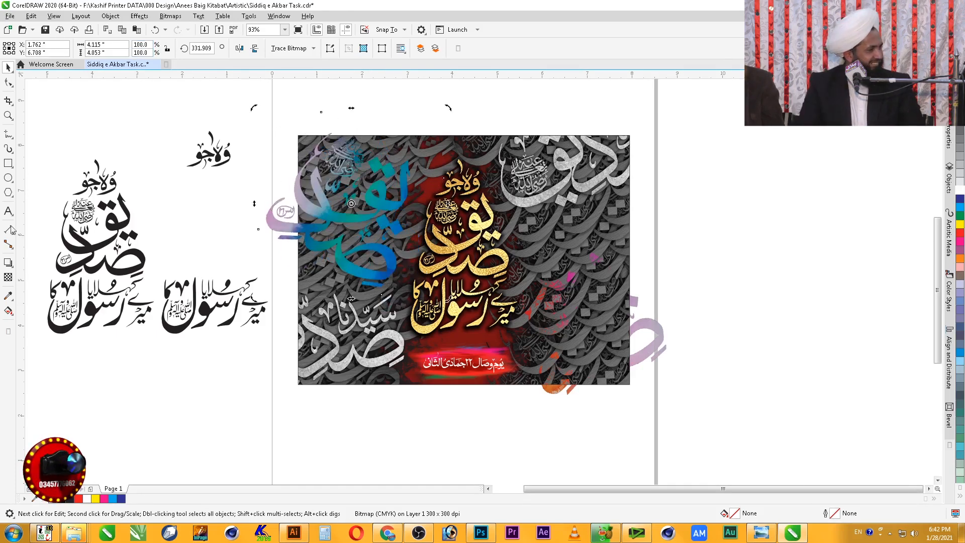
- Apply the If Darker transparency merge mode to the blue name on the poster
left_click(8, 277)
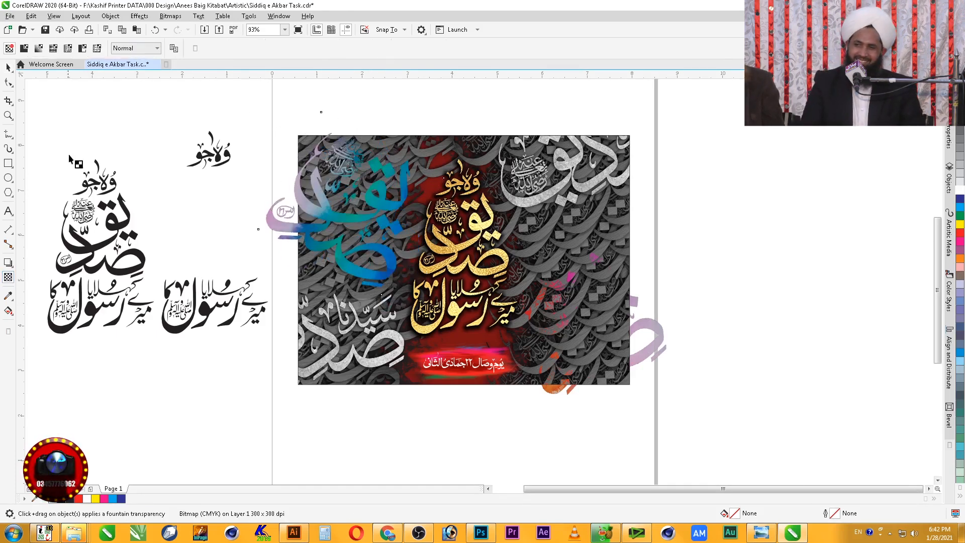
left_click(117, 50)
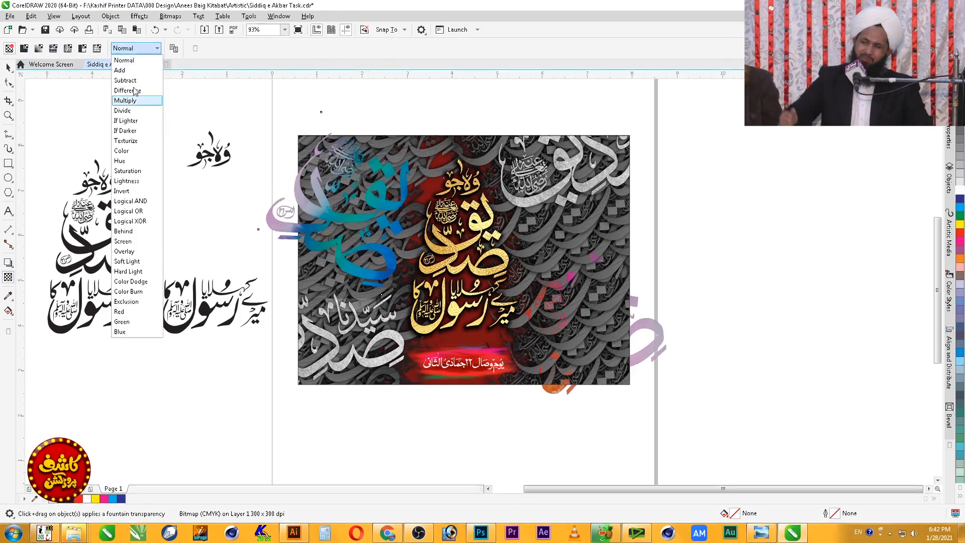
left_click(134, 130)
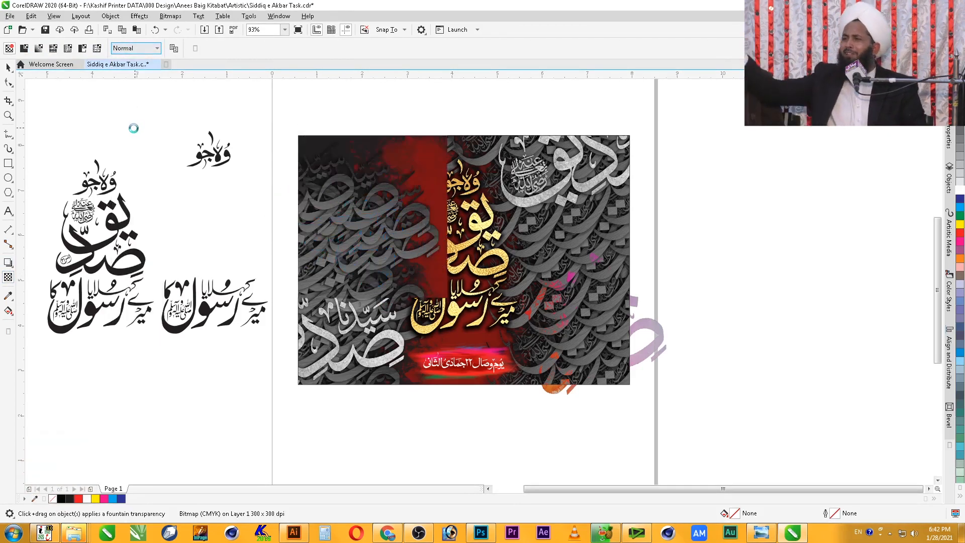
left_click(12, 70)
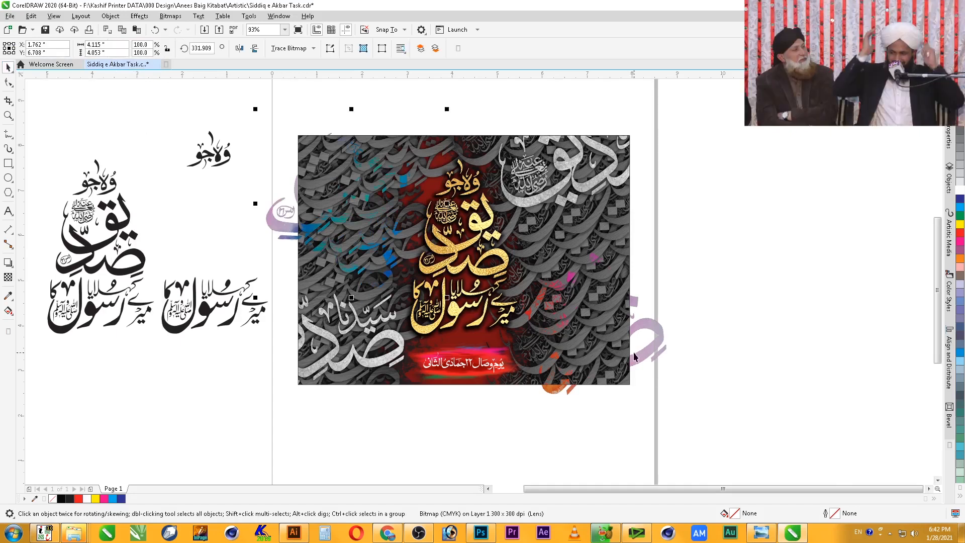
- Select both coloured names and place them inside the poster rectangle as PowerClip contents
left_click(666, 347, "shift")
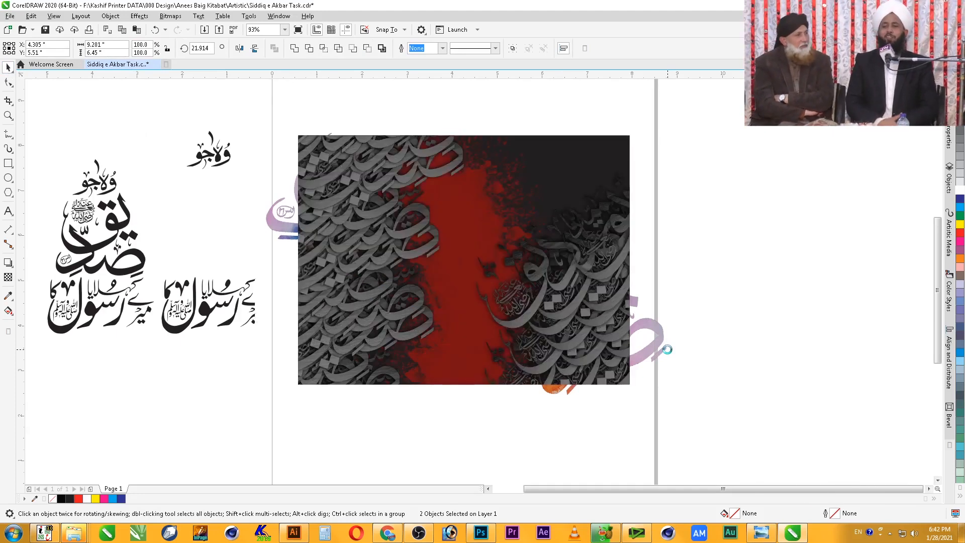
key("alt+j")
key("Down")
key("Down")
key("Right")
key("Return")
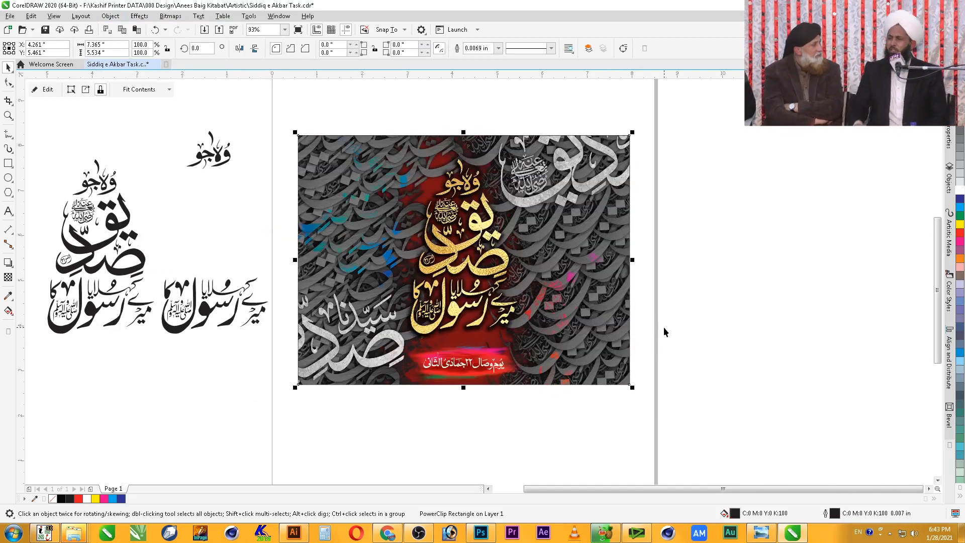
- Delete the leftover black calligraphy pieces beside the page
left_click(663, 327)
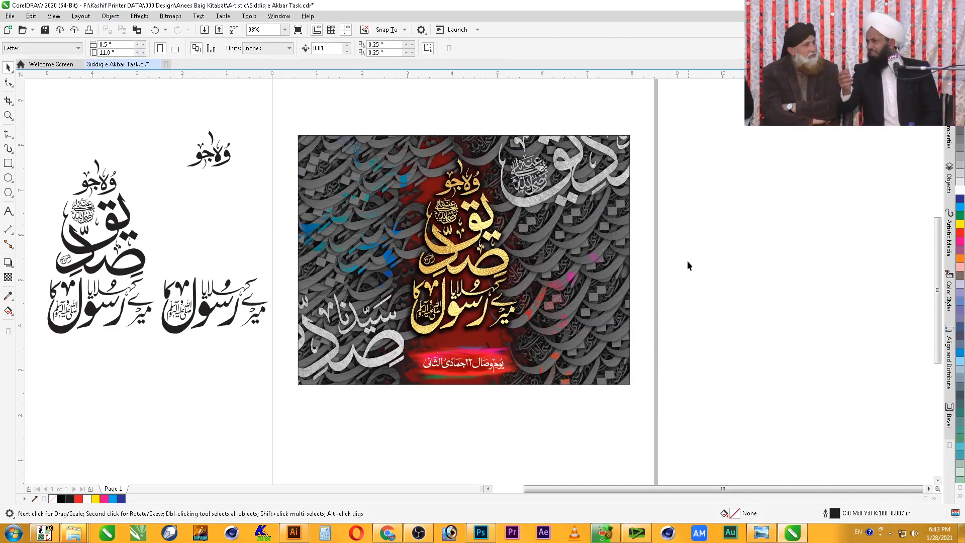
left_click_drag(650, 172, 276, 419)
left_click_drag(292, 121, 38, 388)
key("Delete")
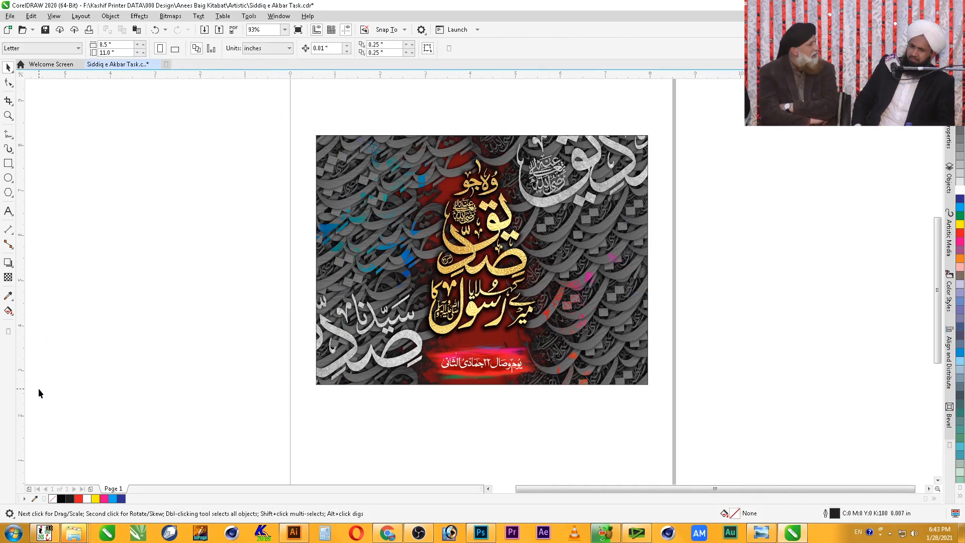
- Shift the gold calligraphy and its drop shadow slightly upward on the poster
left_click_drag(679, 123, 267, 416)
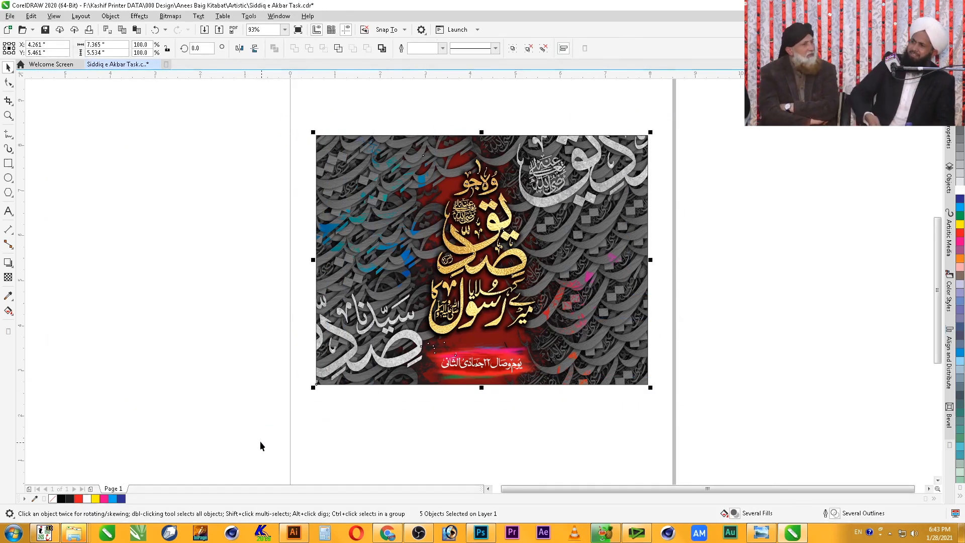
key("shift+F2")
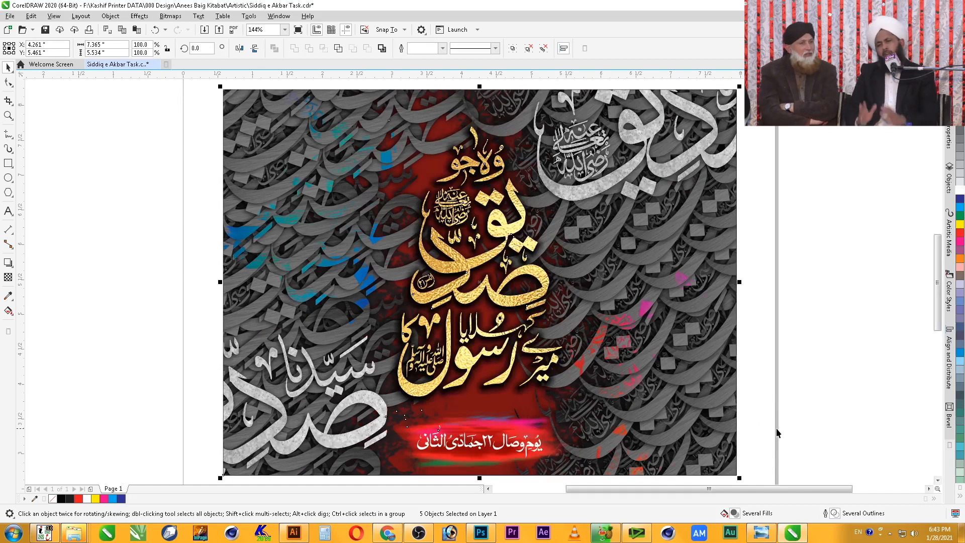
left_click(776, 428)
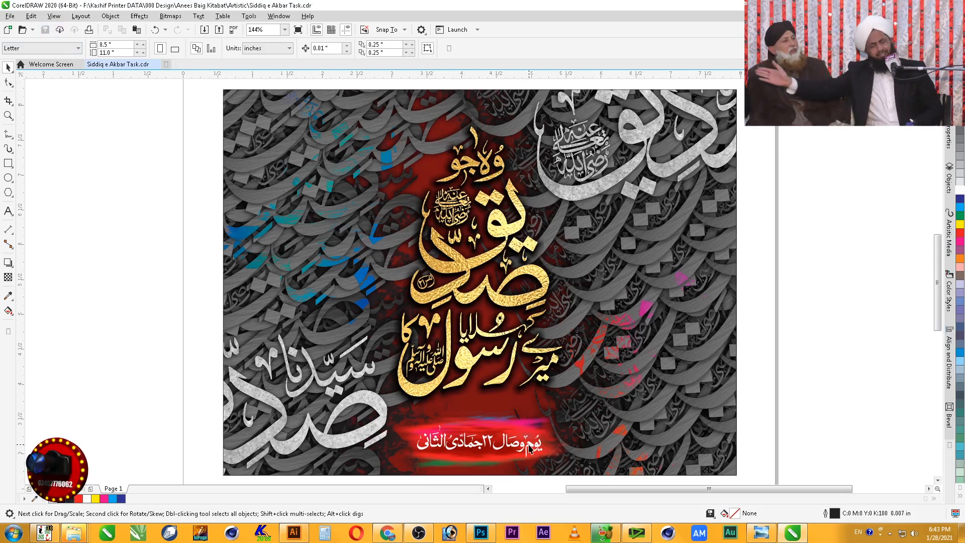
left_click(529, 362)
left_click(532, 351)
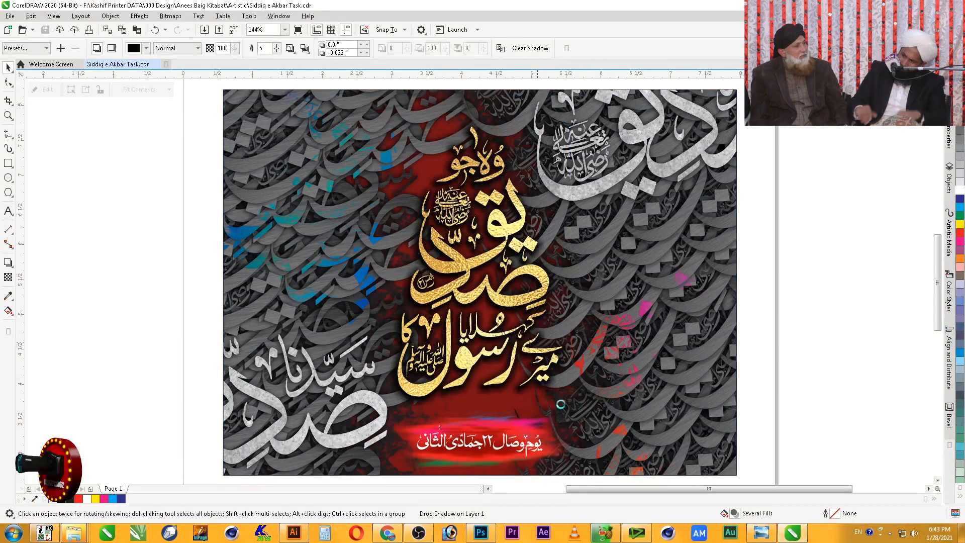
- Move the white date line and its red brush-stroke banner up to just beneath the gold calligraphy
left_click(535, 447)
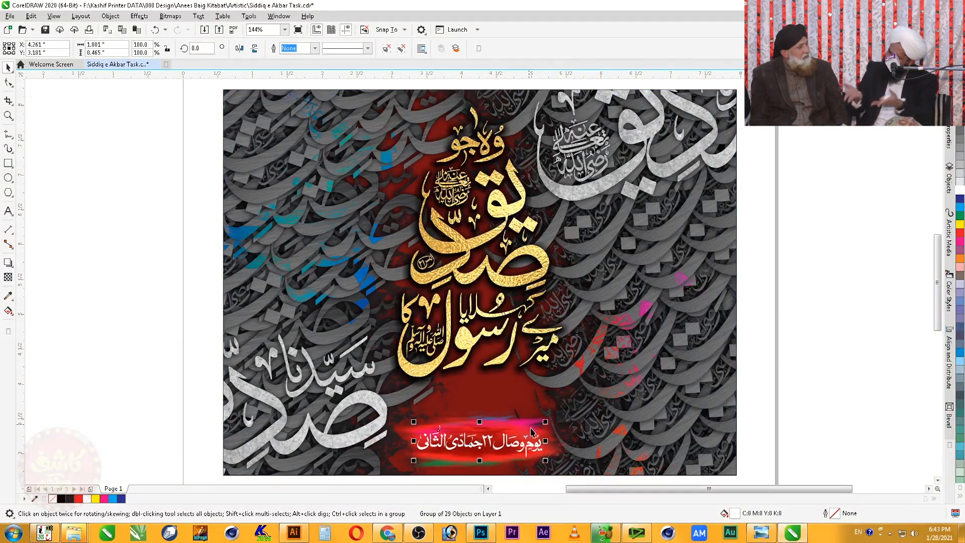
left_click_drag(532, 431, 520, 384)
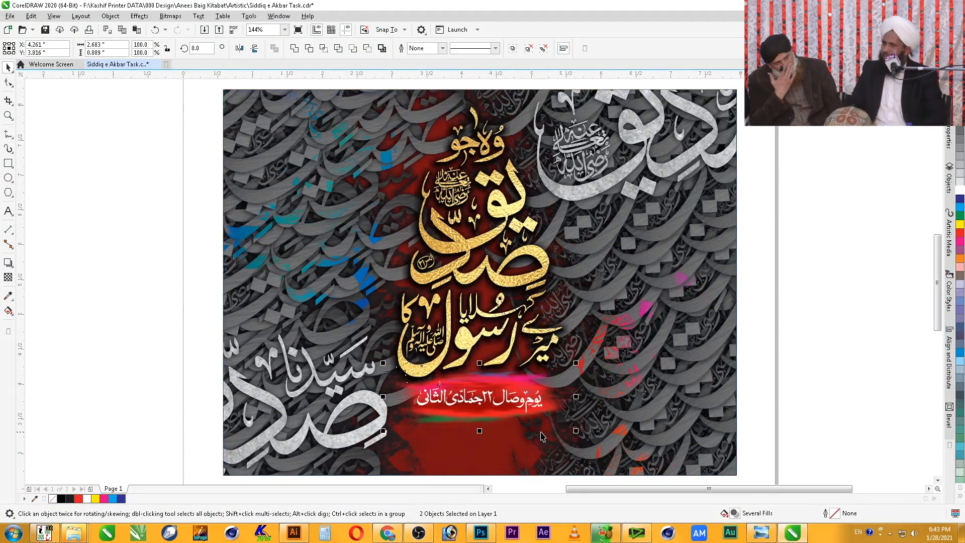
left_click_drag(482, 412, 498, 418)
left_click(795, 391)
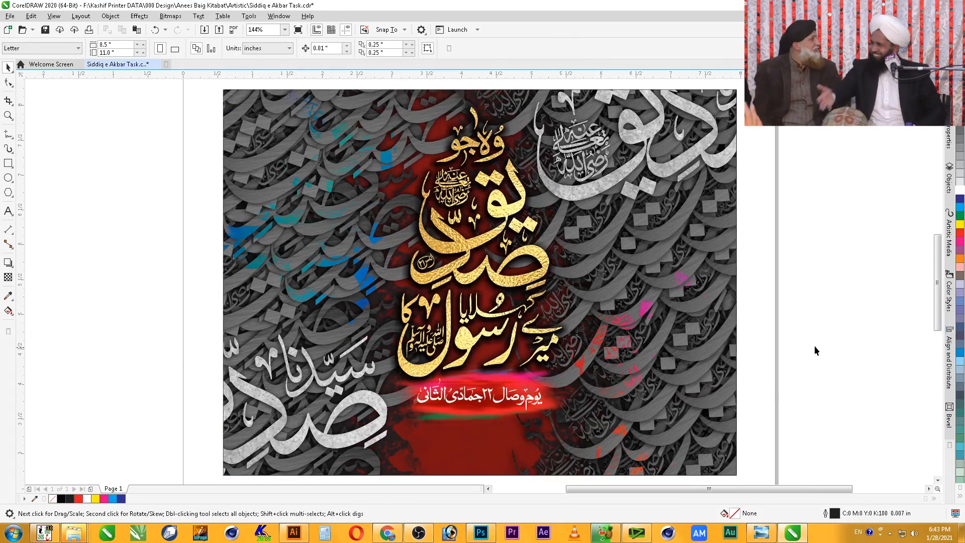
- Place the yellow Cashif Production contact strip below the date line, centred horizontally on the poster
left_click(505, 404)
key("c")
left_click(503, 399, "shift")
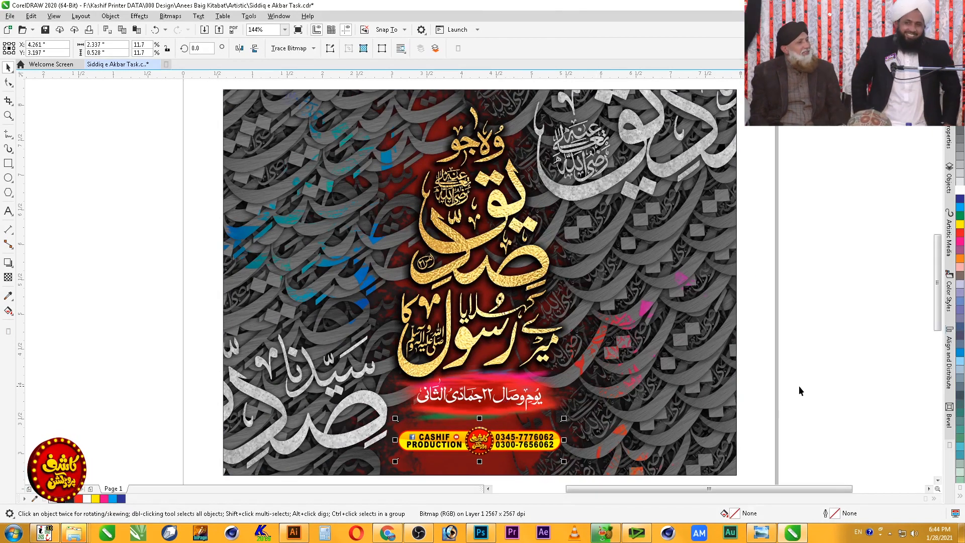
key("Escape")
- Select all the poster's objects, fit them in the view and save the document
scroll(799, 391, "down", 3)
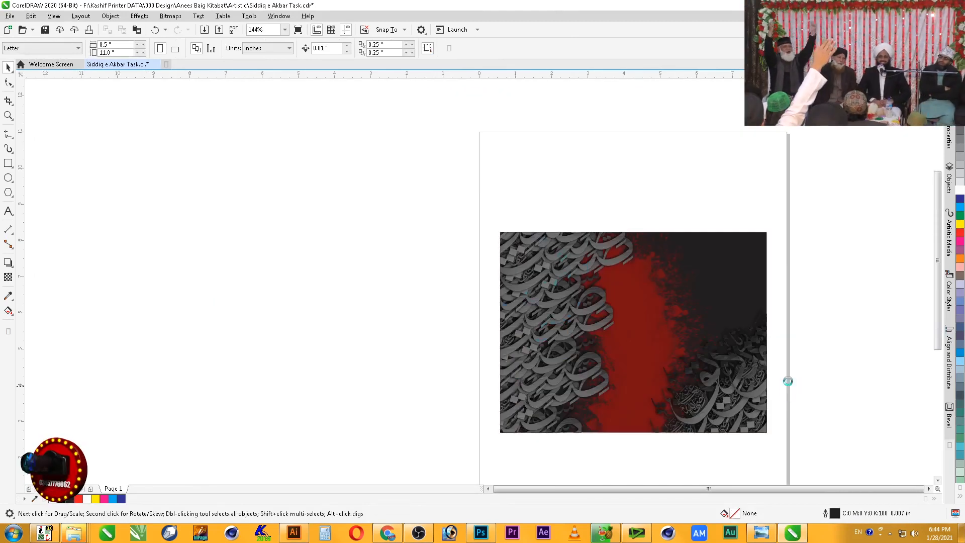
left_click_drag(802, 210, 427, 456)
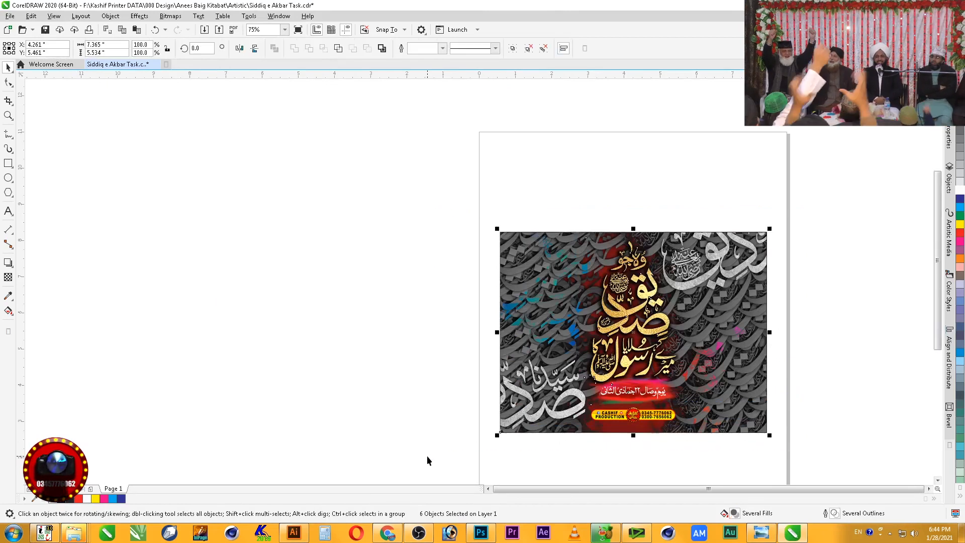
key("shift+F2")
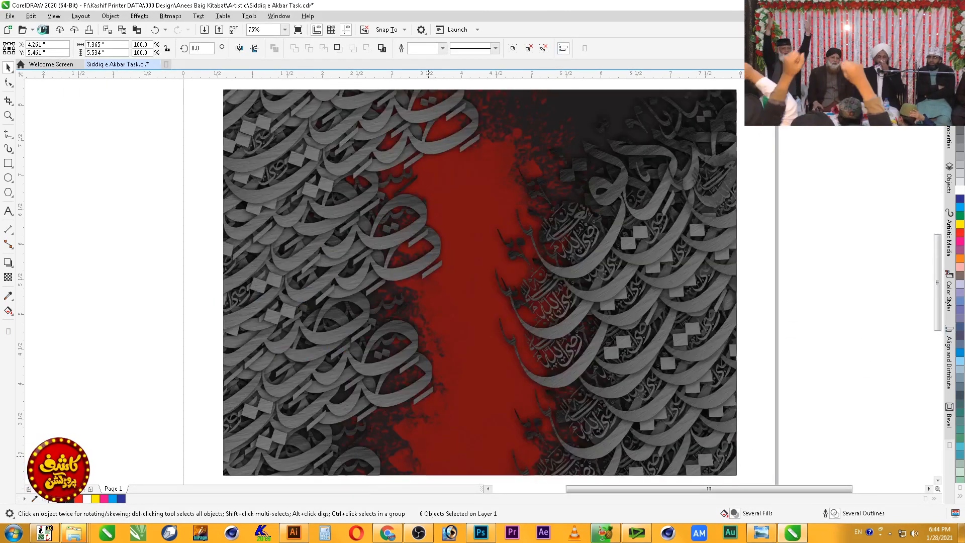
left_click(45, 30)
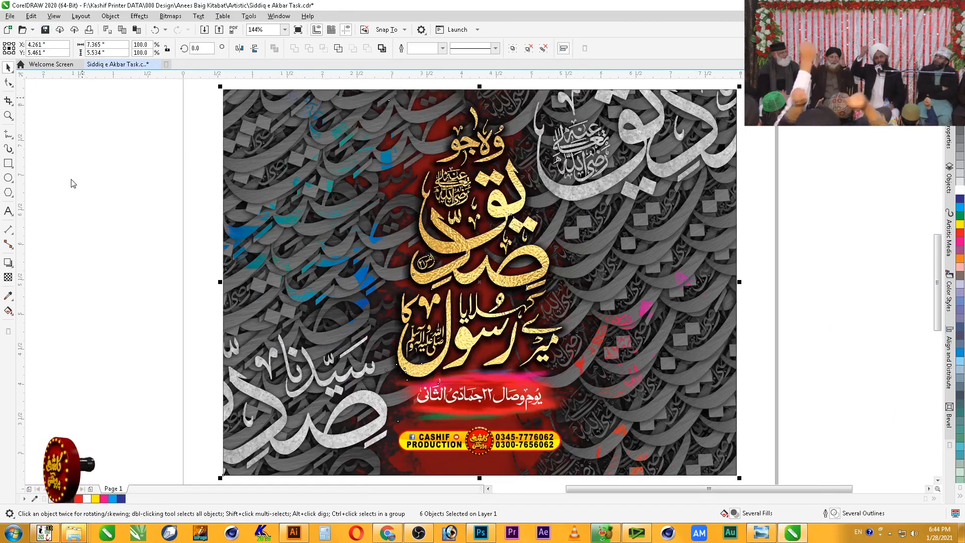